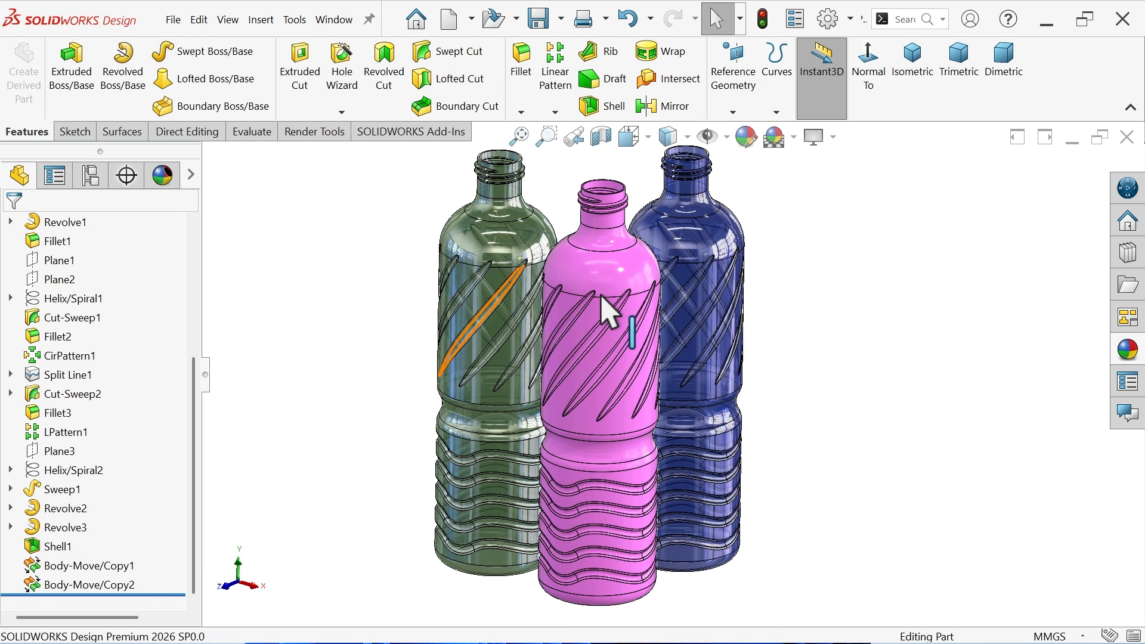
# Examine the plastic bottle drawing's general notes, helix and spiral table, spiral cut callouts and neck dimensions.
pyautogui.moveTo(757, 409); pyautogui.dragTo(575, 378, button='middle')
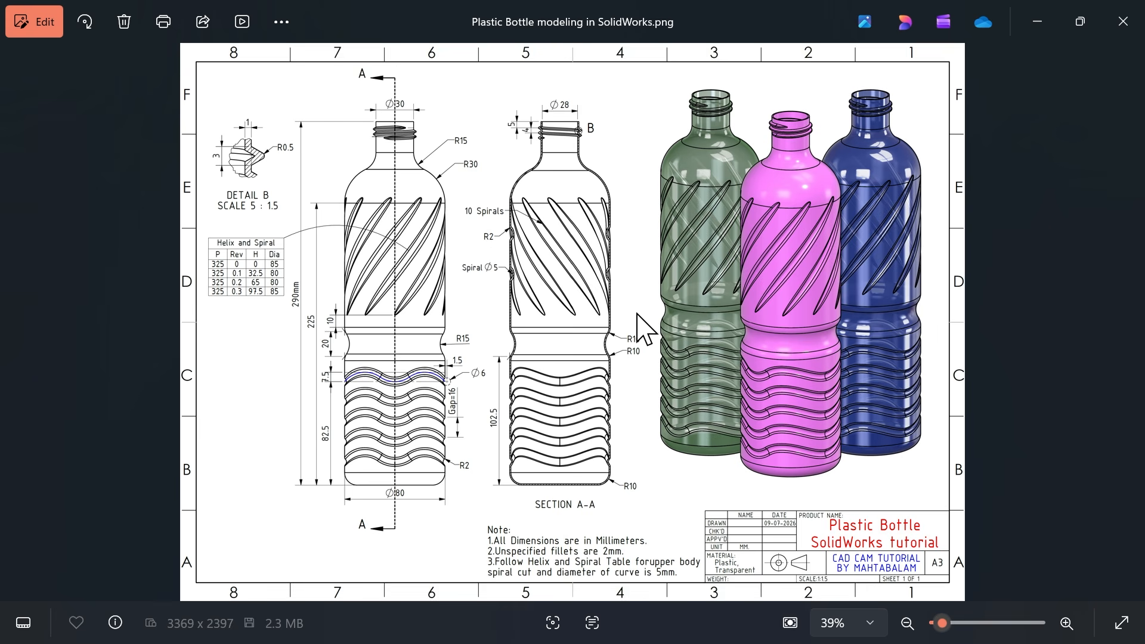
pyautogui.scroll(2, 637, 304)
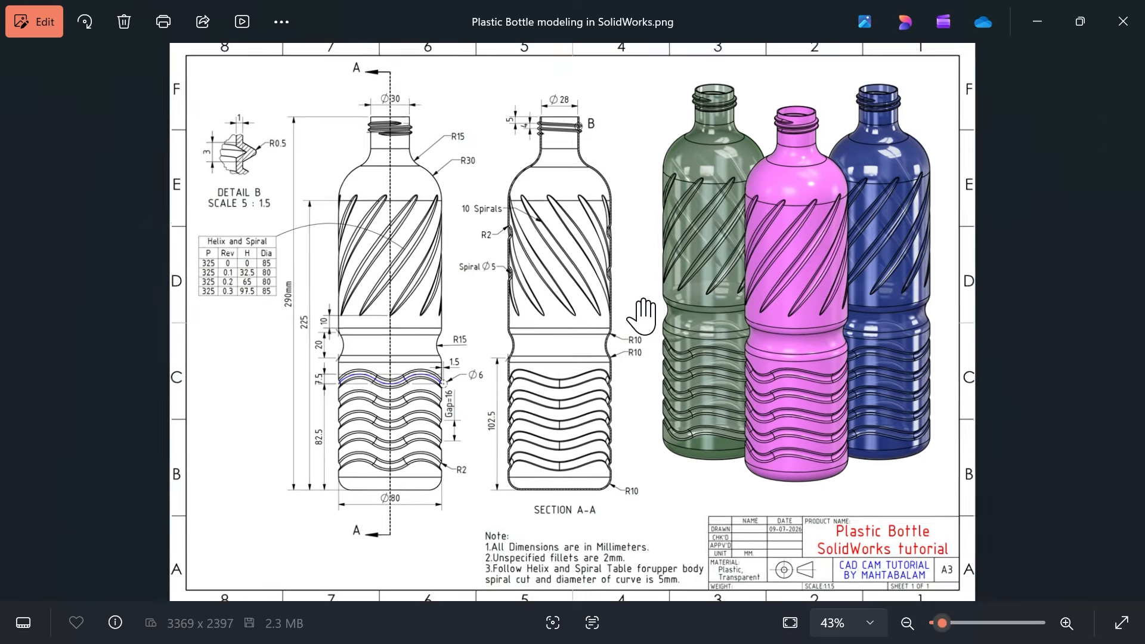
pyautogui.moveTo(637, 370); pyautogui.dragTo(637, 305)
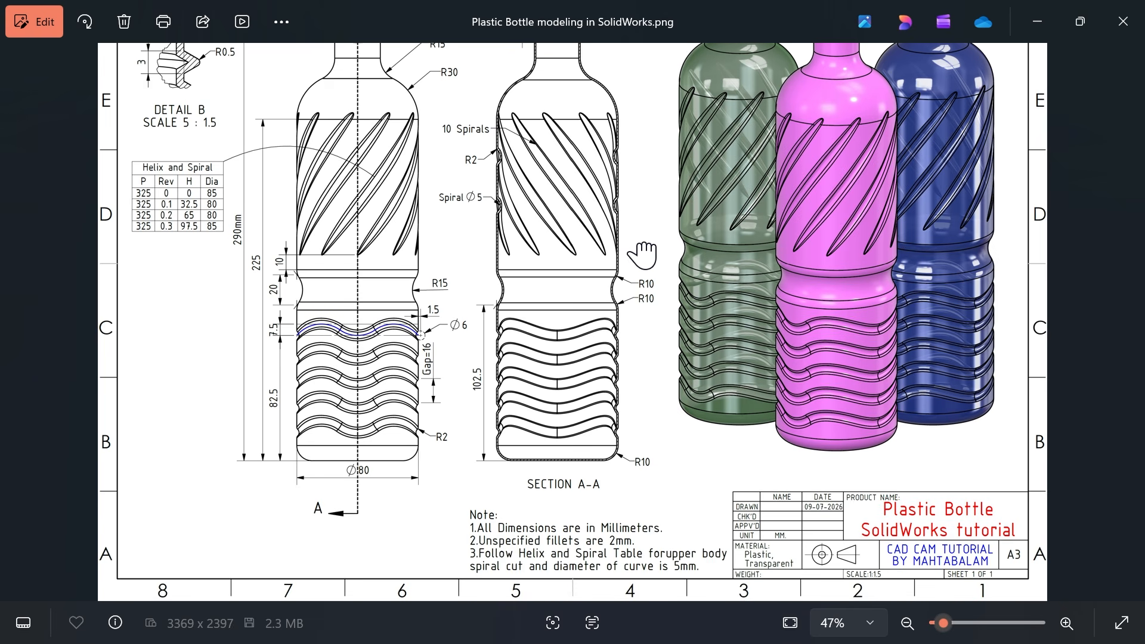
pyautogui.scroll(3, 557, 513)
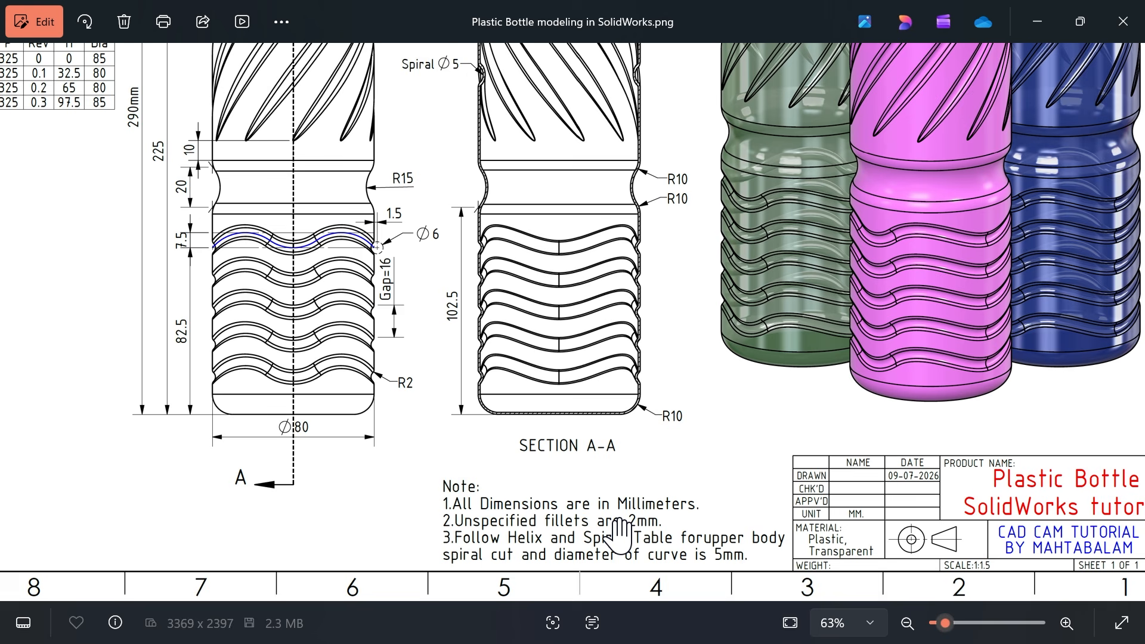
pyautogui.scroll(-3, 644, 143)
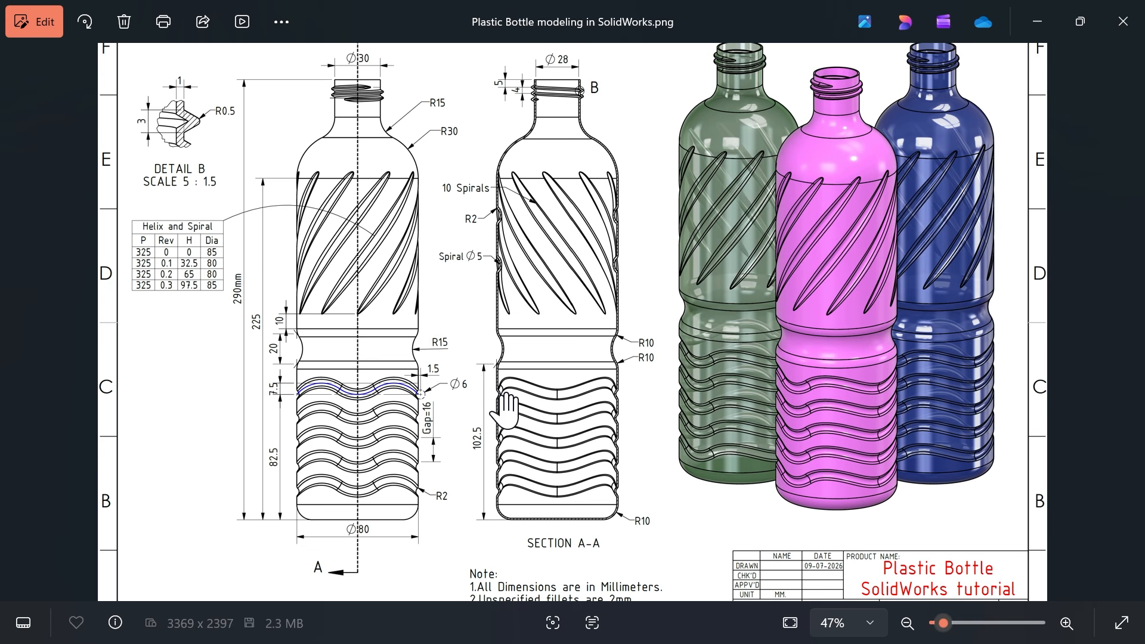
pyautogui.scroll(3, 287, 246)
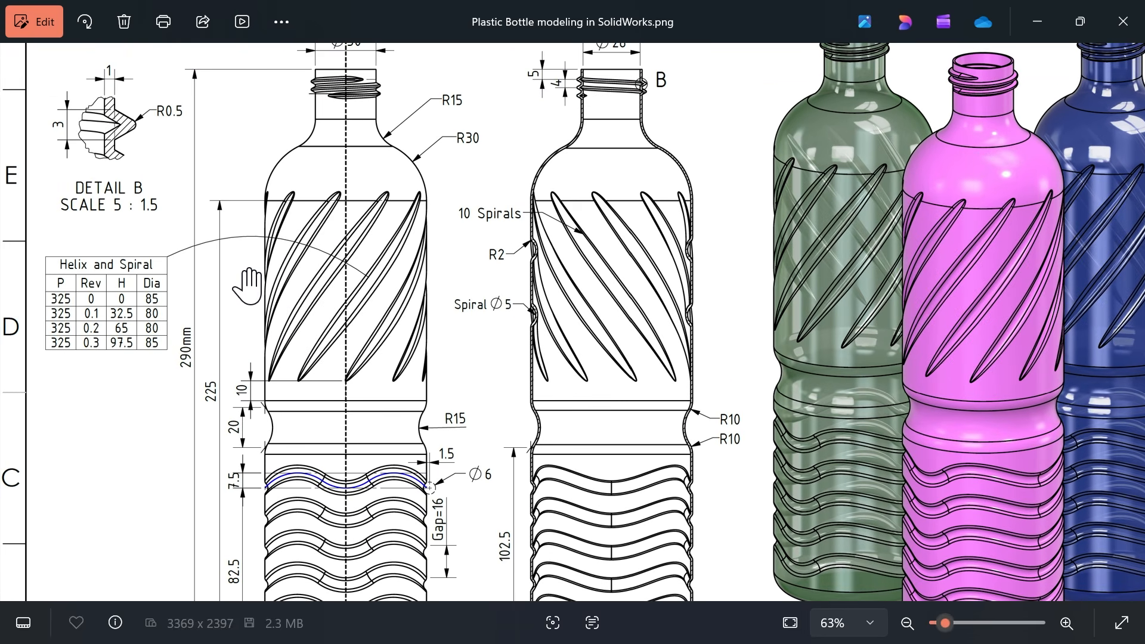
pyautogui.scroll(2, 248, 276)
pyautogui.moveTo(249, 276); pyautogui.dragTo(299, 273)
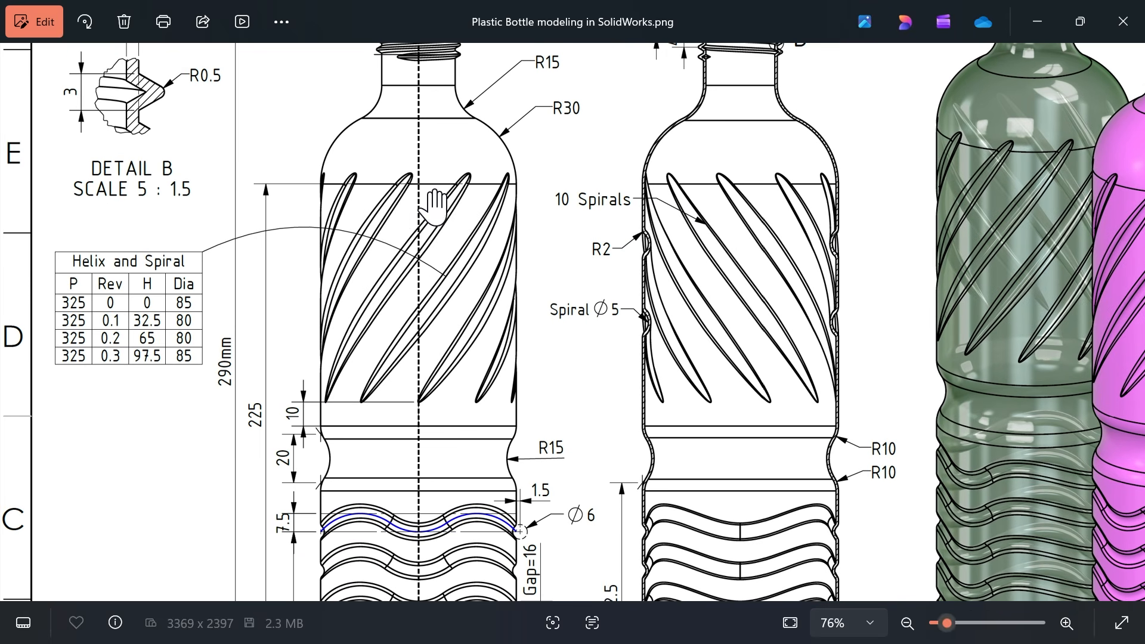
pyautogui.moveTo(397, 254); pyautogui.dragTo(384, 263)
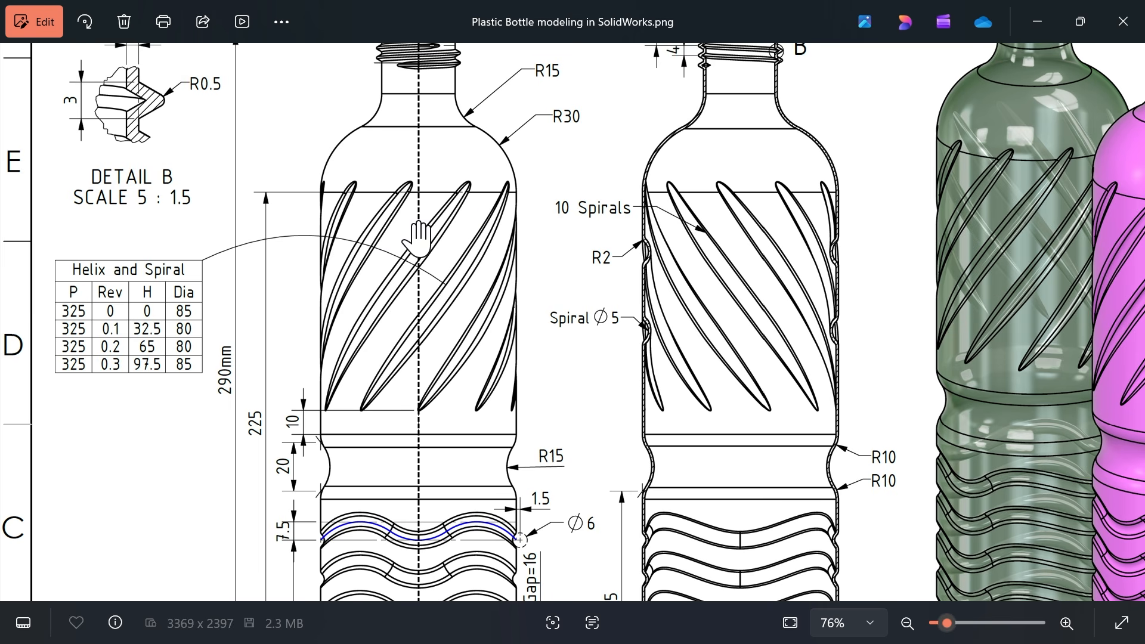
pyautogui.moveTo(198, 227); pyautogui.dragTo(191, 307)
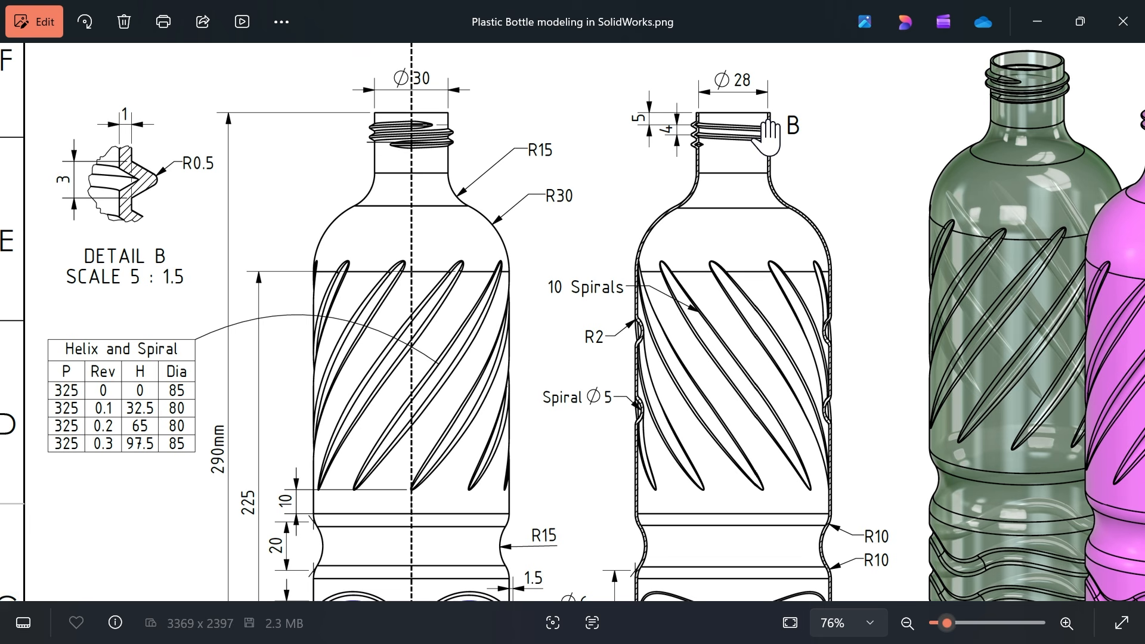
pyautogui.moveTo(552, 346); pyautogui.dragTo(552, 256)
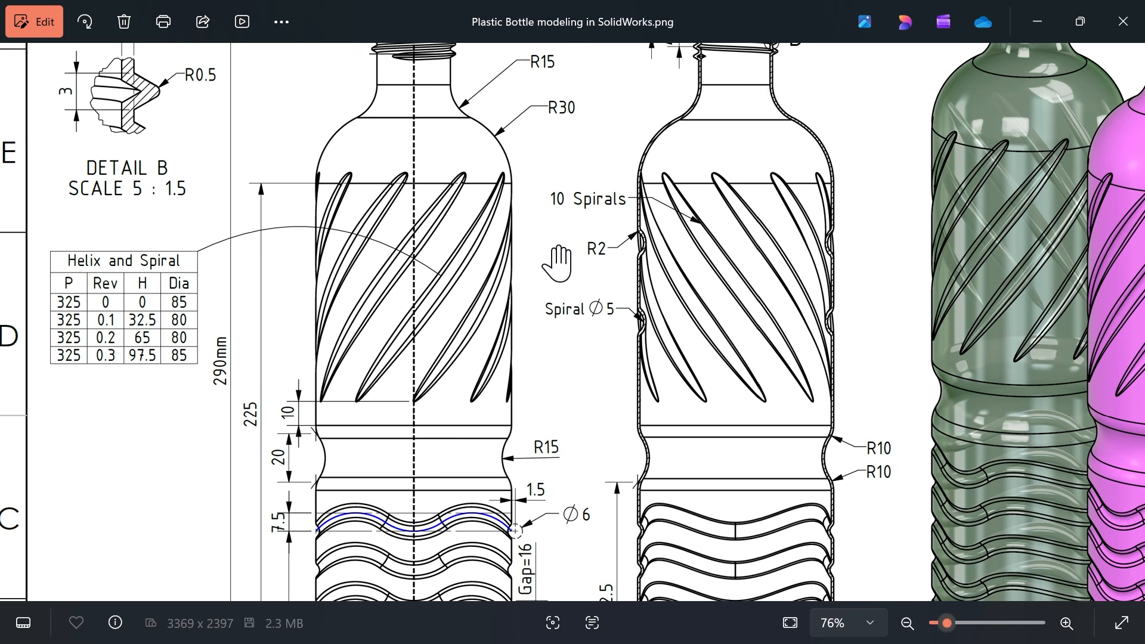
# Review the drawing's overall height, neck, waist and wavy groove dimensions, and return to the empty part in SOLIDWORKS.
pyautogui.scroll(-5, 530, 313)
pyautogui.scroll(3, 419, 348)
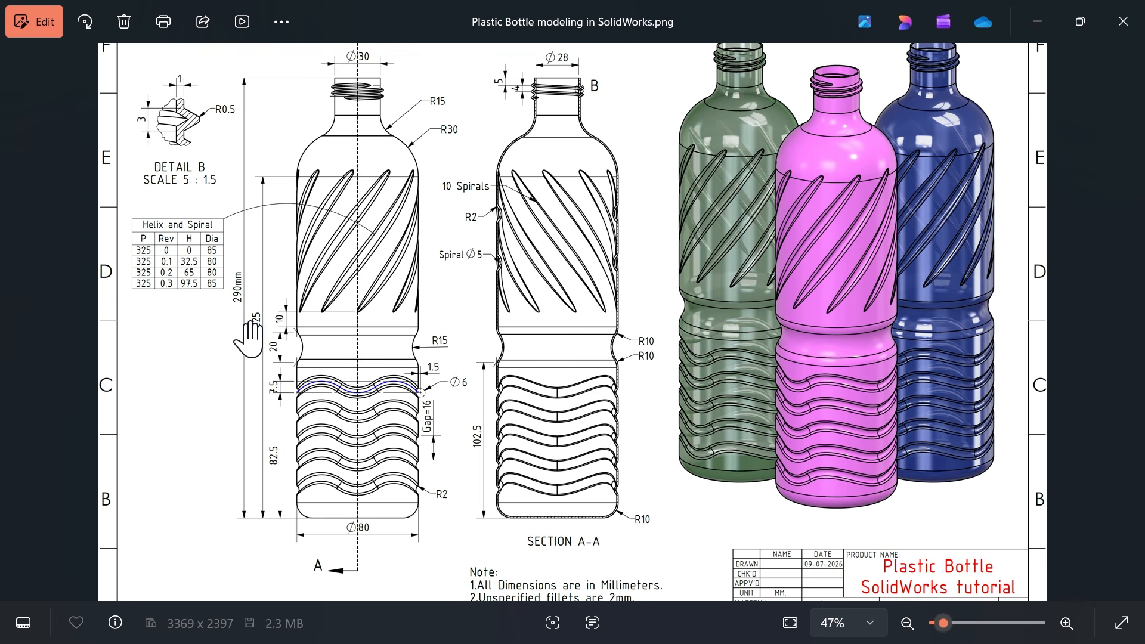
pyautogui.scroll(4, 348, 127)
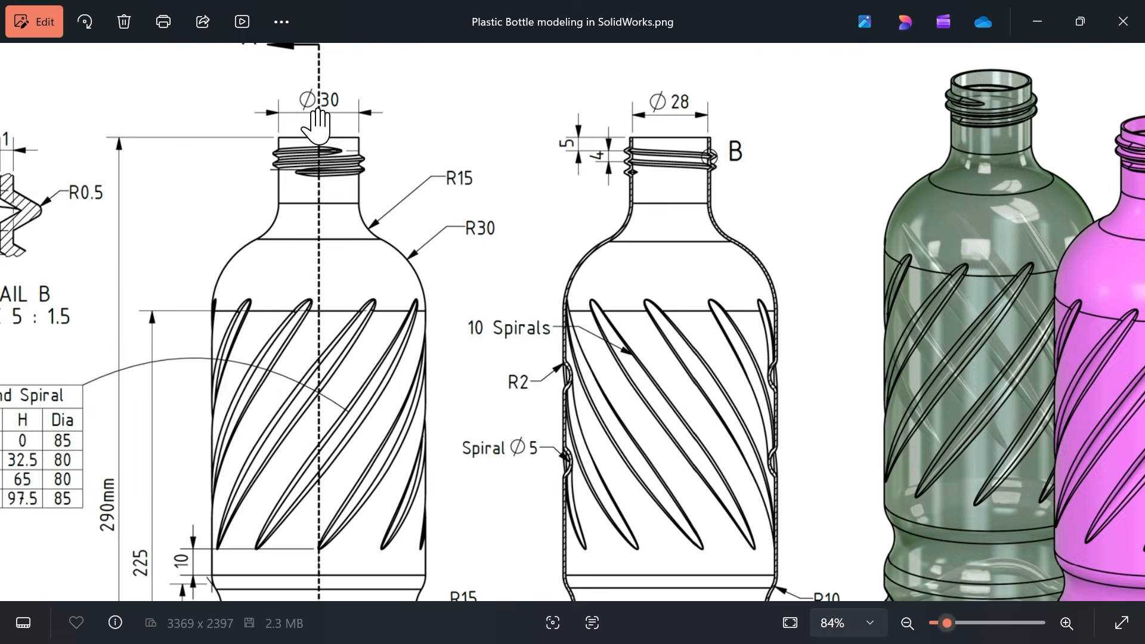
pyautogui.moveTo(329, 264); pyautogui.dragTo(409, 133)
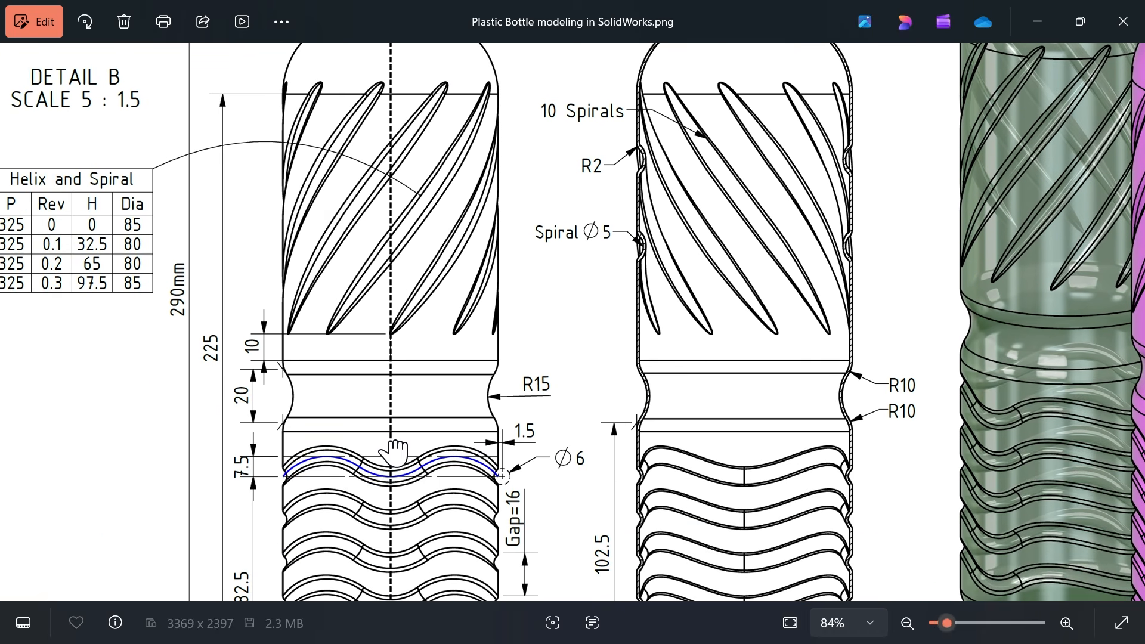
pyautogui.moveTo(391, 454)
pyautogui.mouseDown()
pyautogui.moveTo(471, 268)
pyautogui.moveTo(537, 375)
pyautogui.mouseUp()
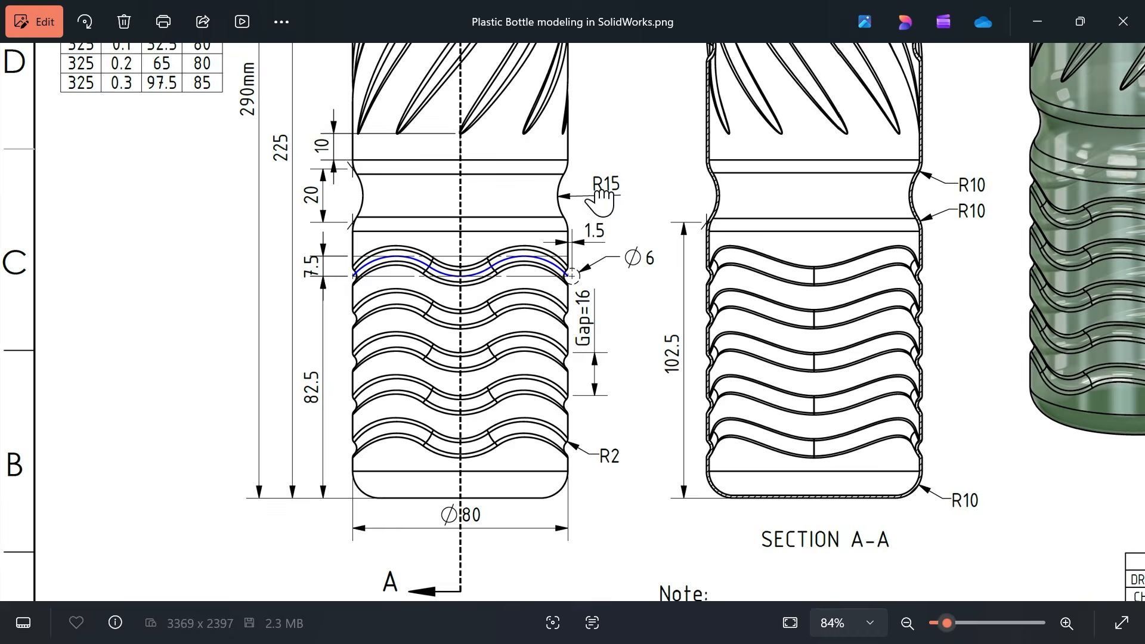
pyautogui.scroll(5, 602, 200)
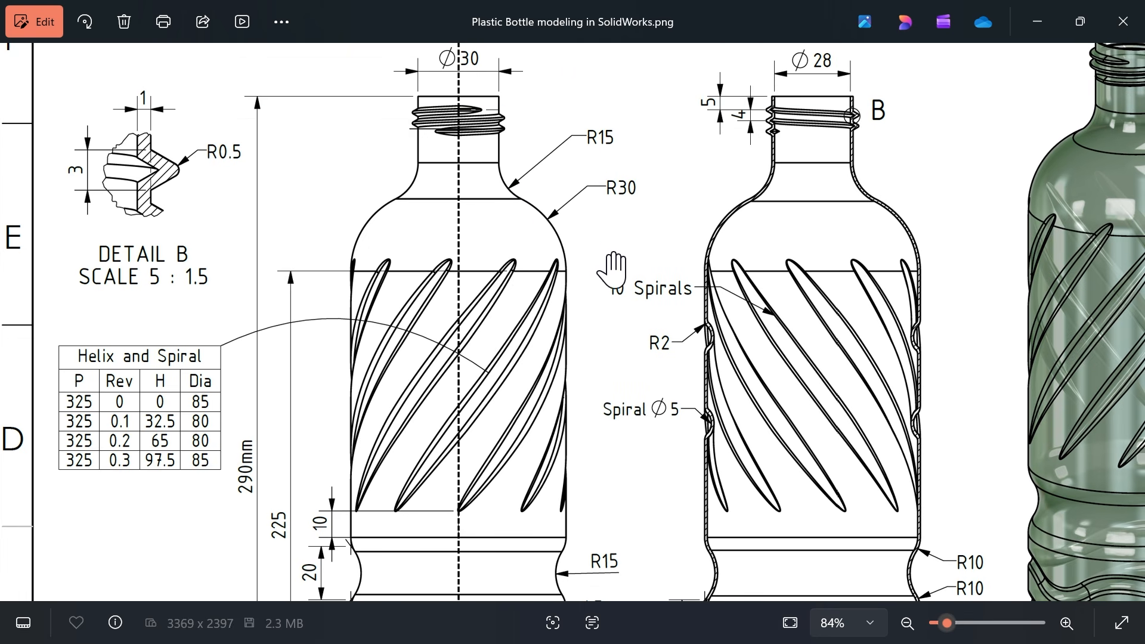
pyautogui.scroll(-4, 613, 268)
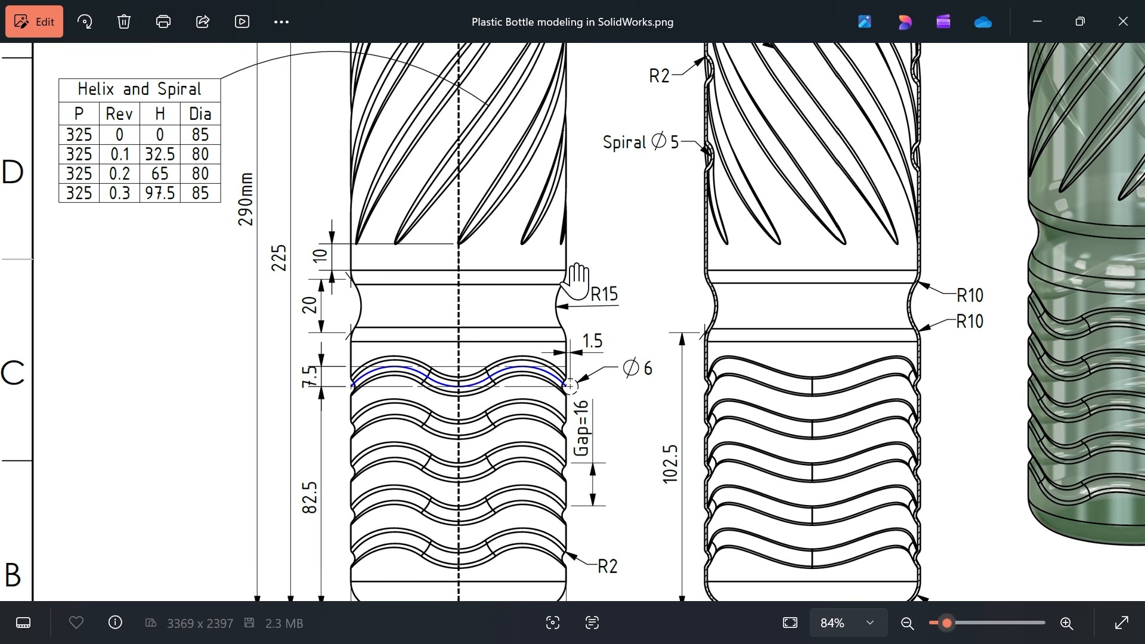
pyautogui.scroll(-3, 918, 324)
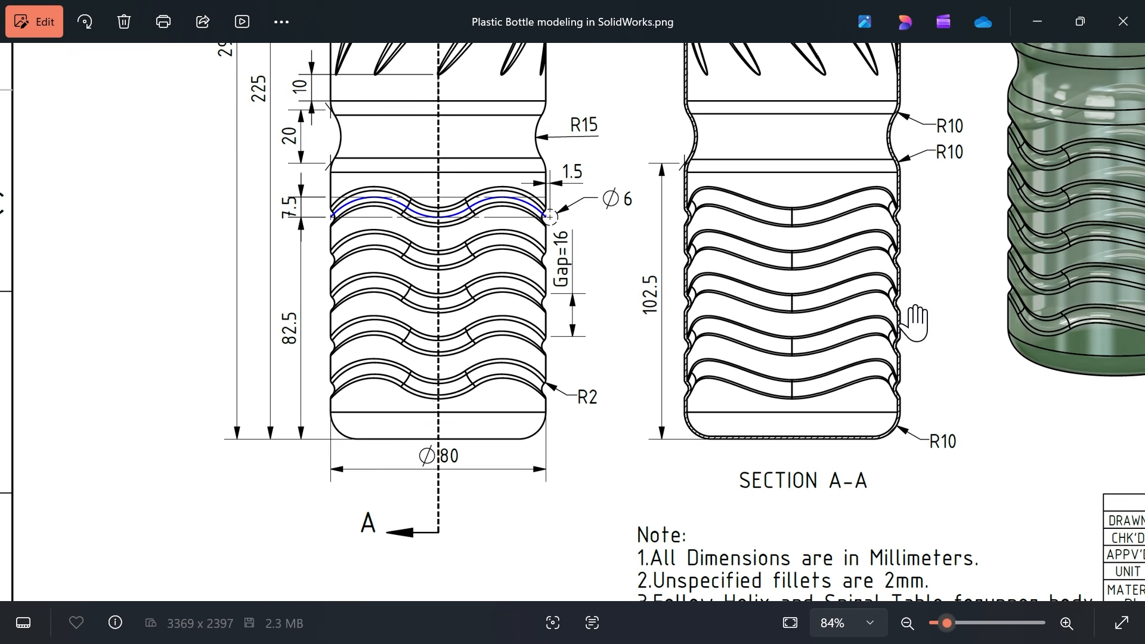
pyautogui.click(1037, 21)
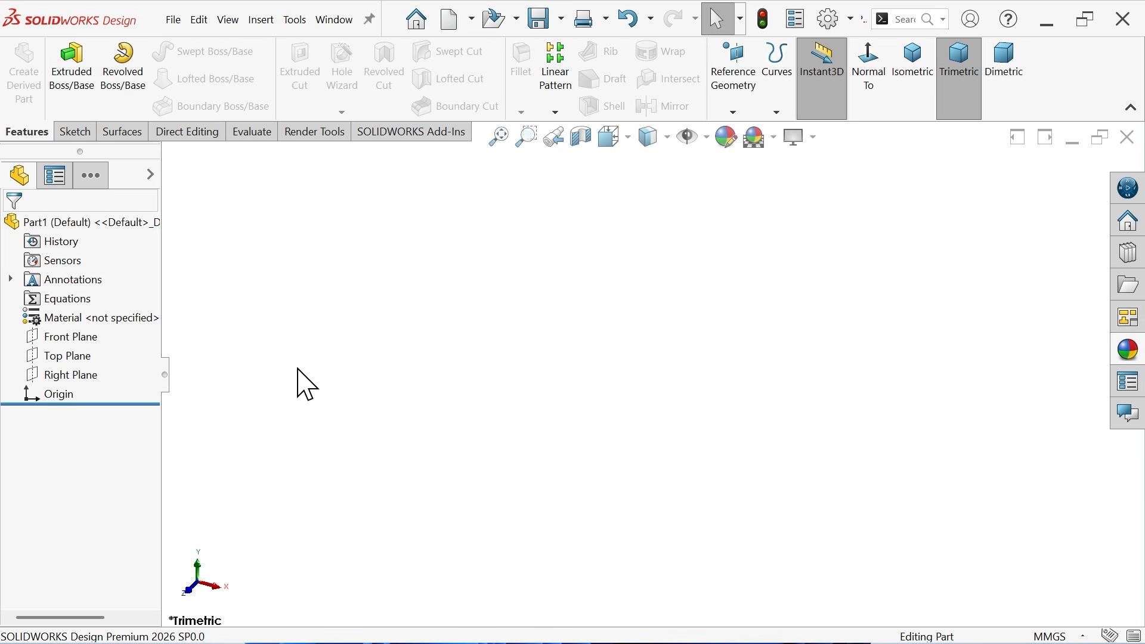
# On the Front Plane, sketch a vertical axis line about 100 mm long to the origin, a base line about 22 mm and a side wall about 66 mm.
pyautogui.click(94, 338)
pyautogui.click(112, 321)
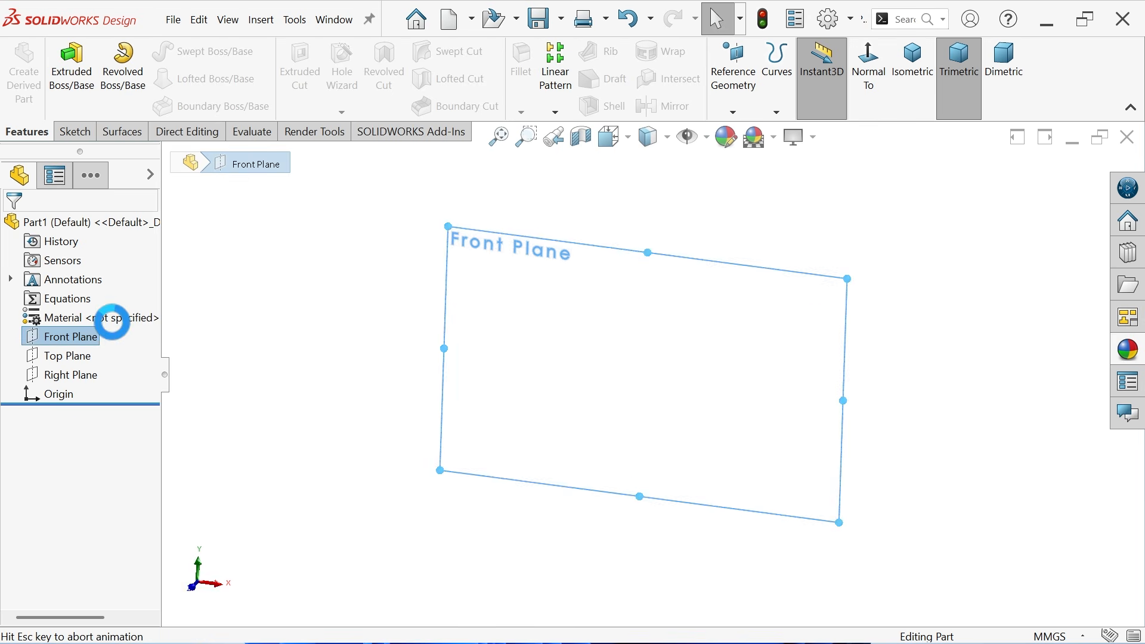
pyautogui.click(112, 61)
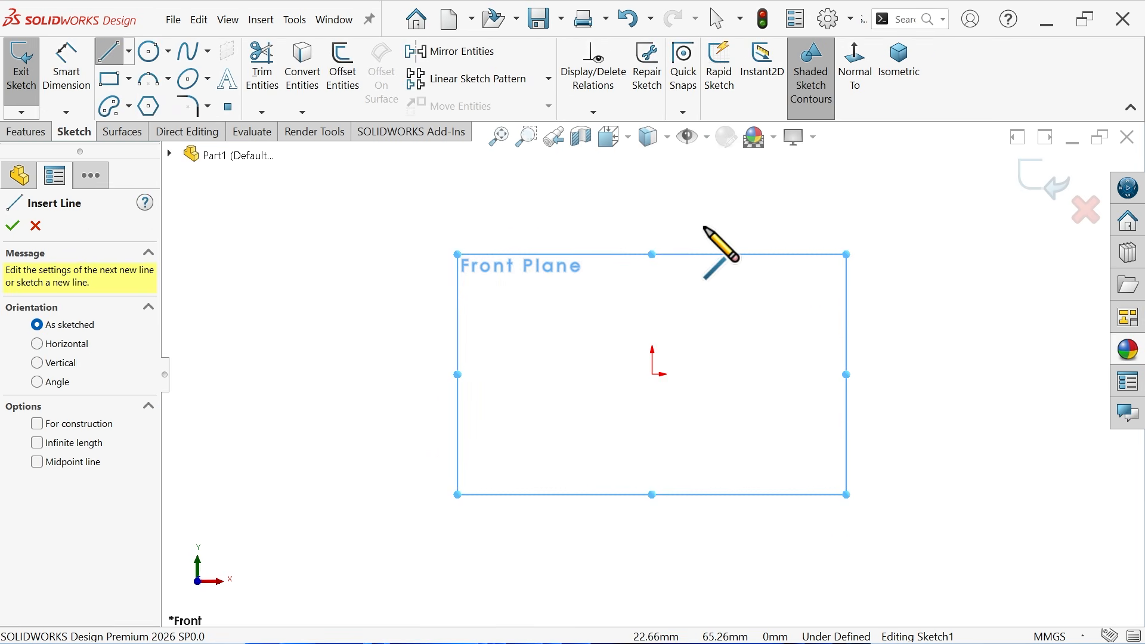
pyautogui.click(652, 156)
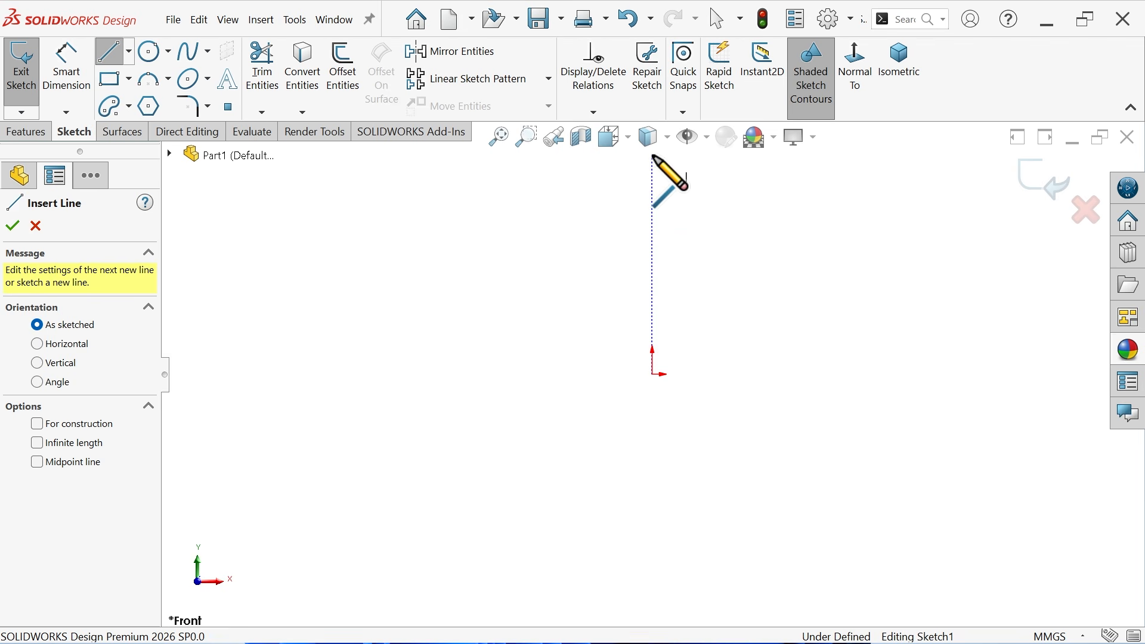
pyautogui.click(651, 374)
pyautogui.click(699, 373)
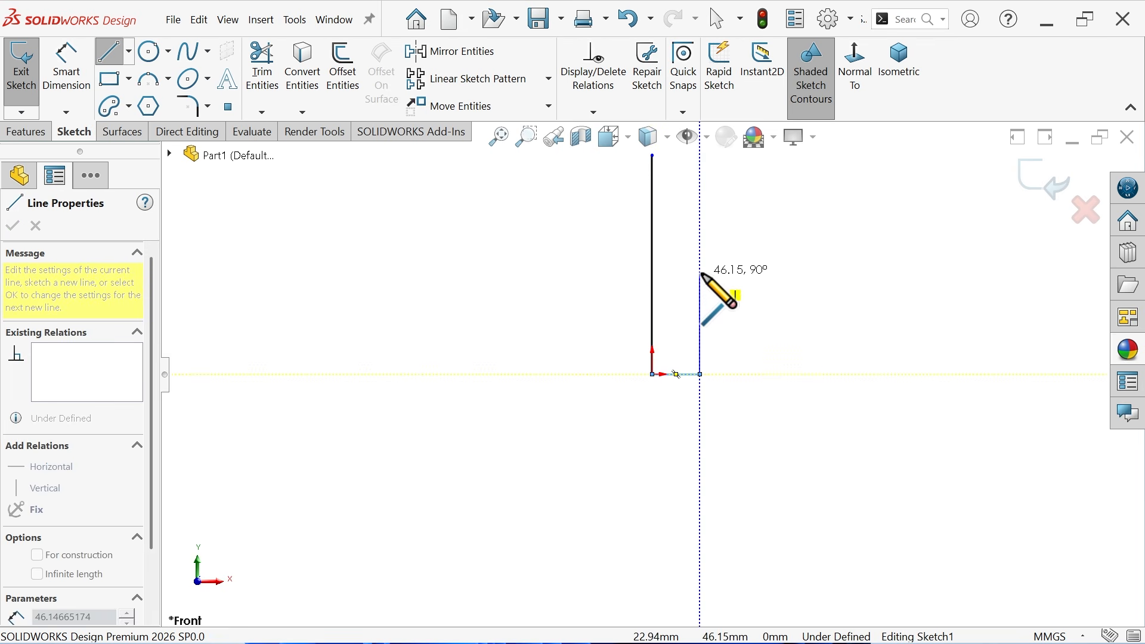
pyautogui.click(699, 231)
pyautogui.scroll(-4, 709, 226)
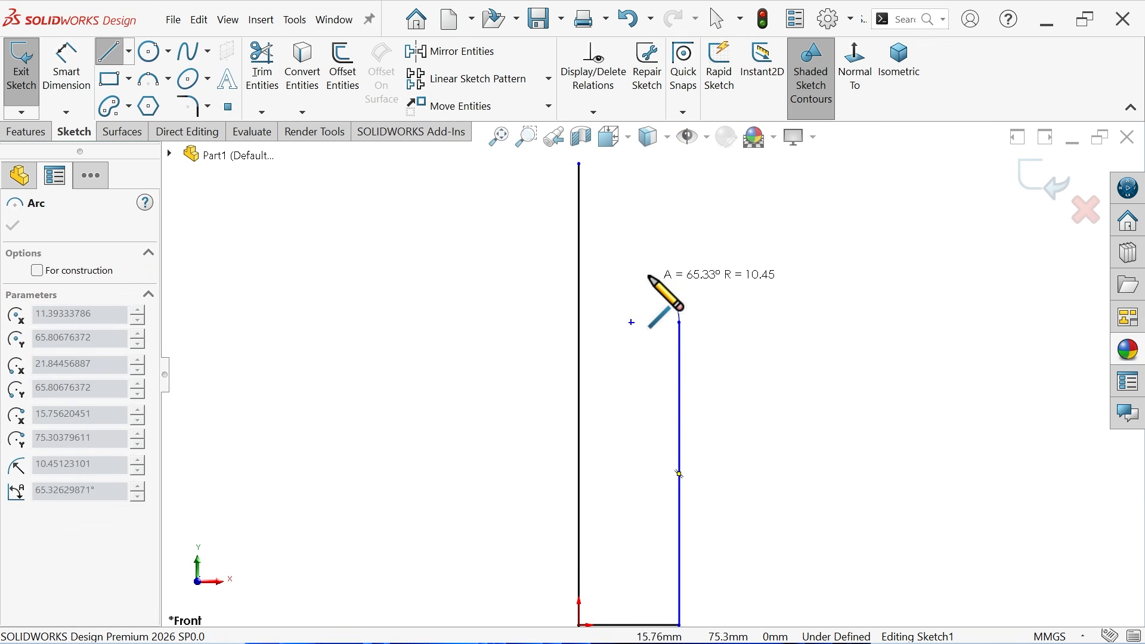
# Close the bottle half-profile with a shoulder arc, a neck arc of about 10 mm radius, a vertical neck line and a top line about 7 mm long.
pyautogui.click(636, 253)
pyautogui.scroll(-3, 649, 238)
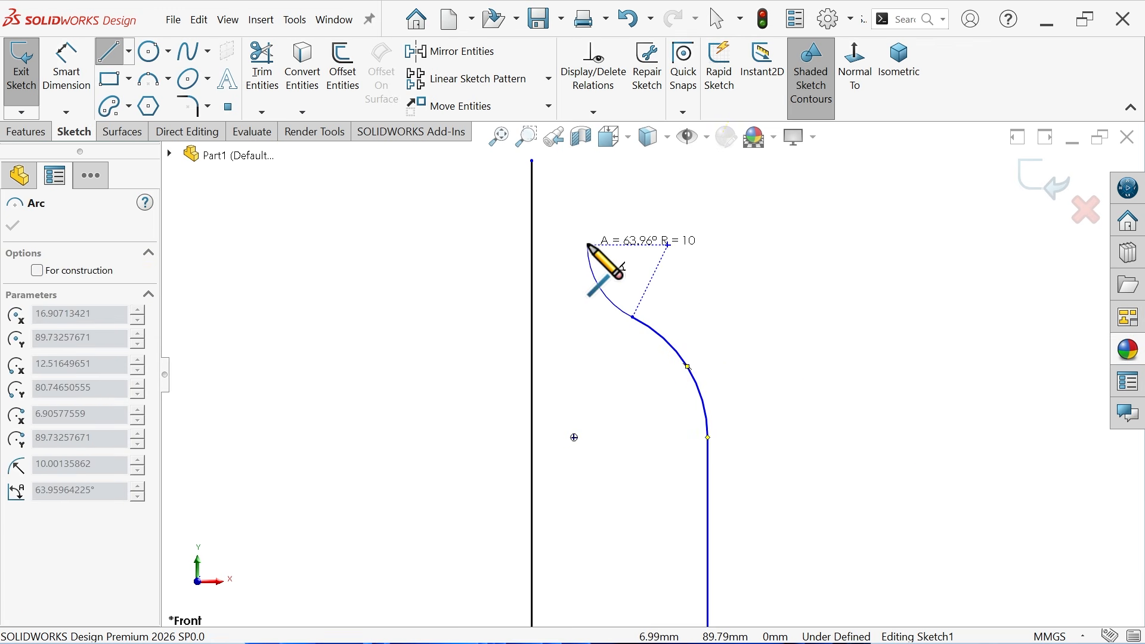
pyautogui.click(587, 244)
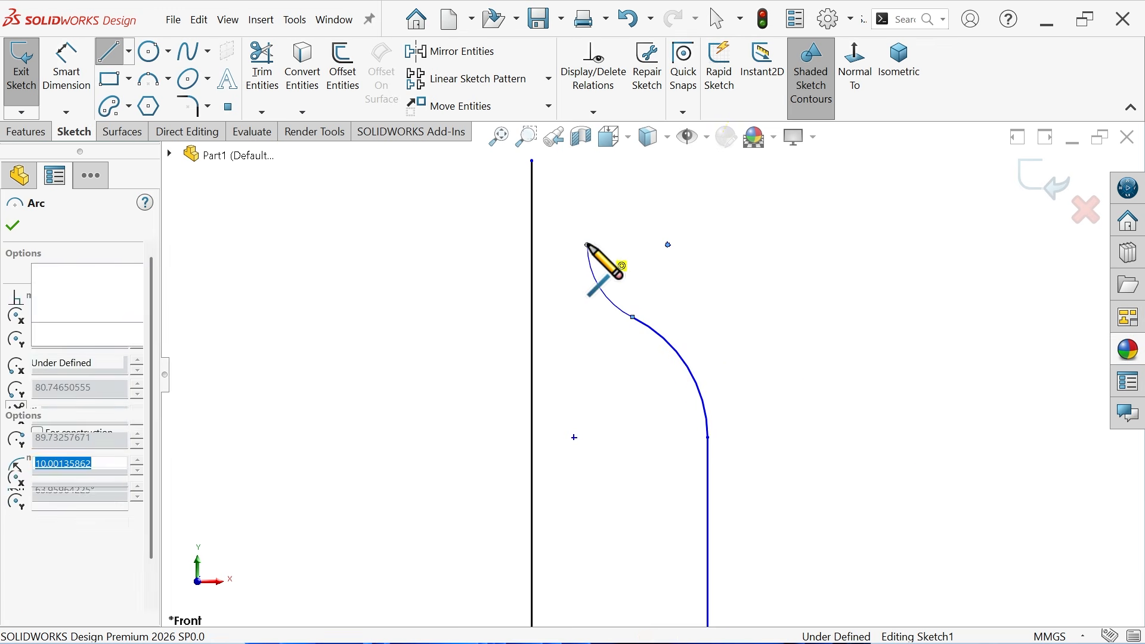
pyautogui.click(587, 160)
pyautogui.click(531, 160)
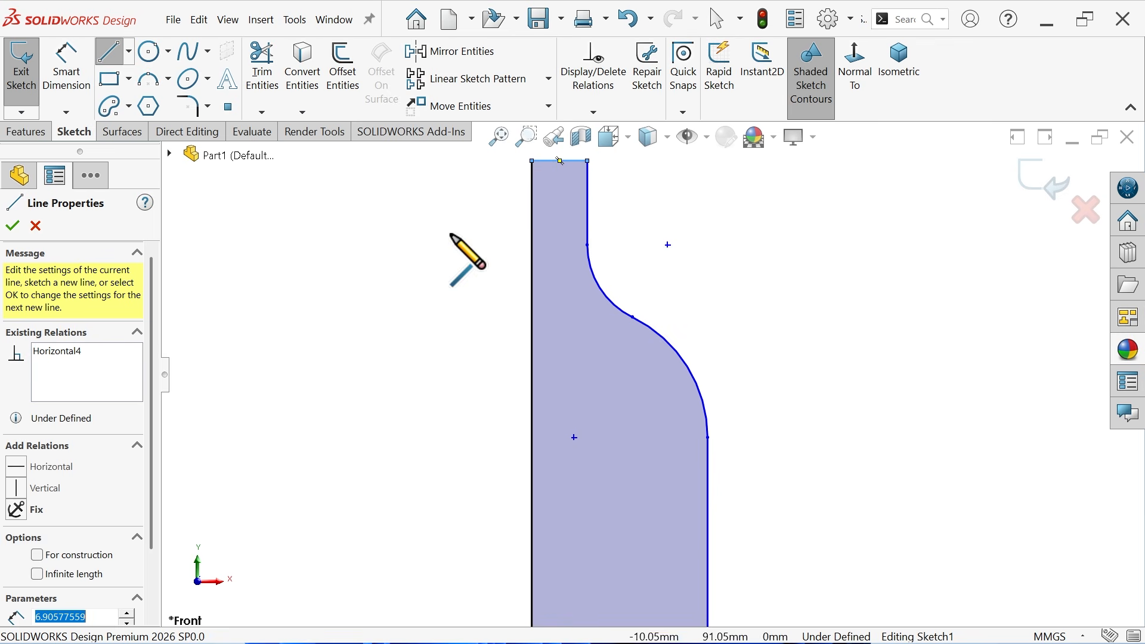
pyautogui.rightClick(450, 234)
pyautogui.click(470, 245)
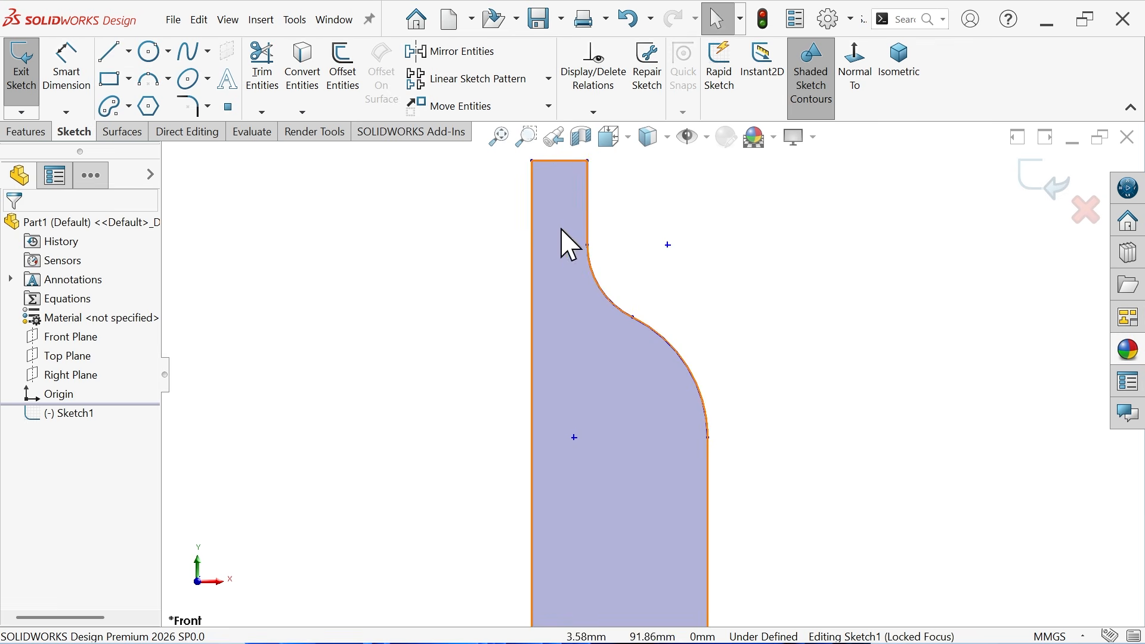
# Add tangent relations at both ends of the neck arc and convert the vertical axis line to construction geometry.
pyautogui.click(588, 245)
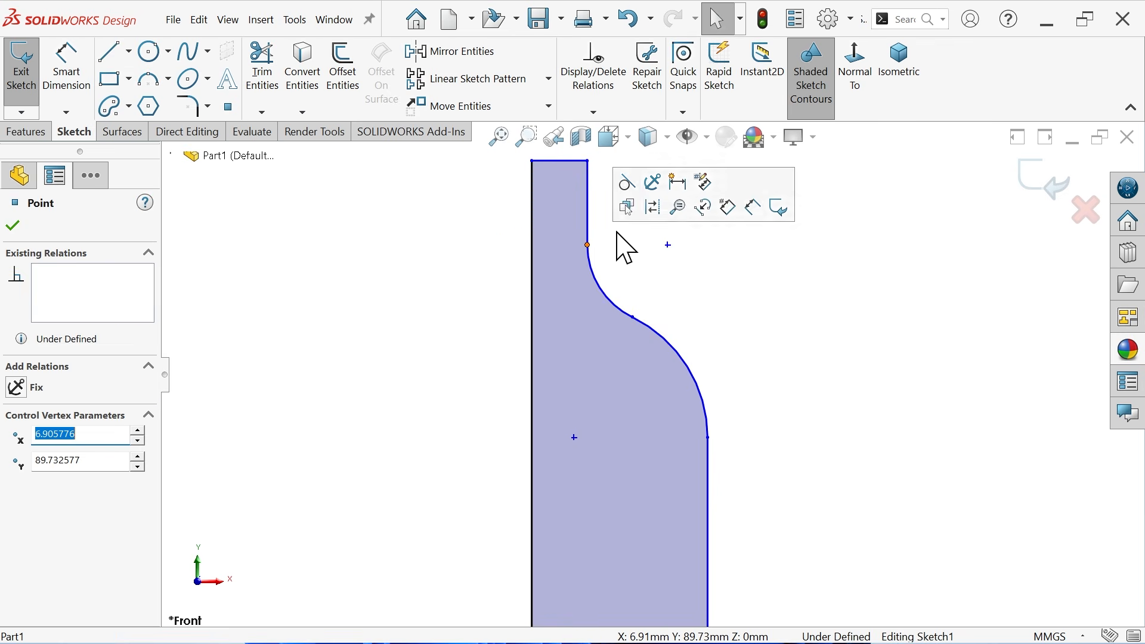
pyautogui.click(633, 317)
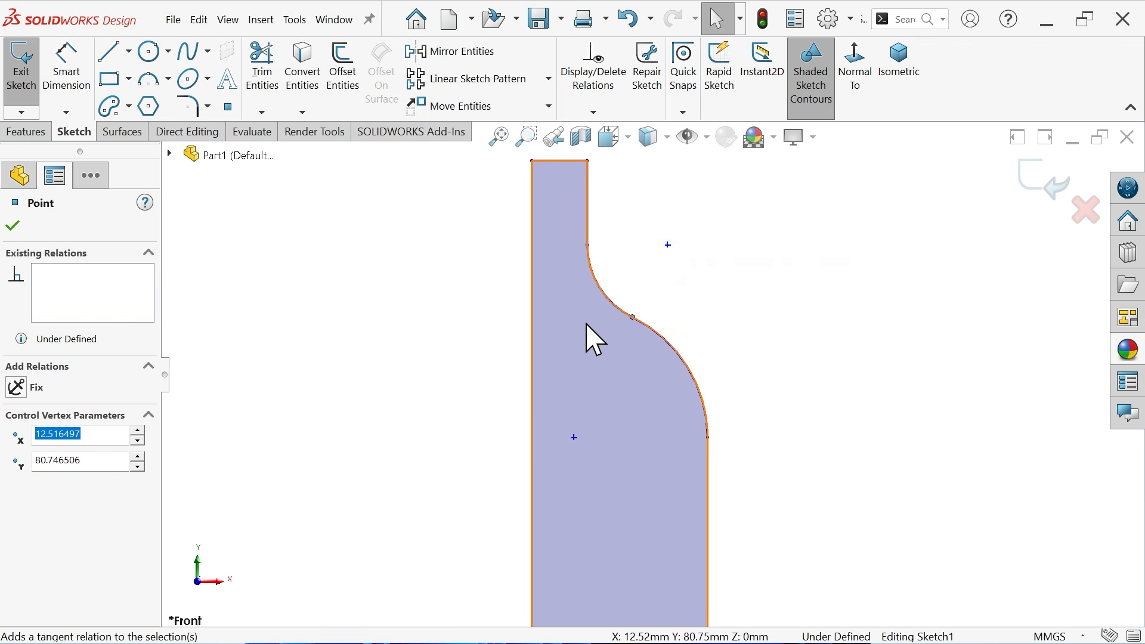
pyautogui.click(531, 355)
pyautogui.click(590, 302)
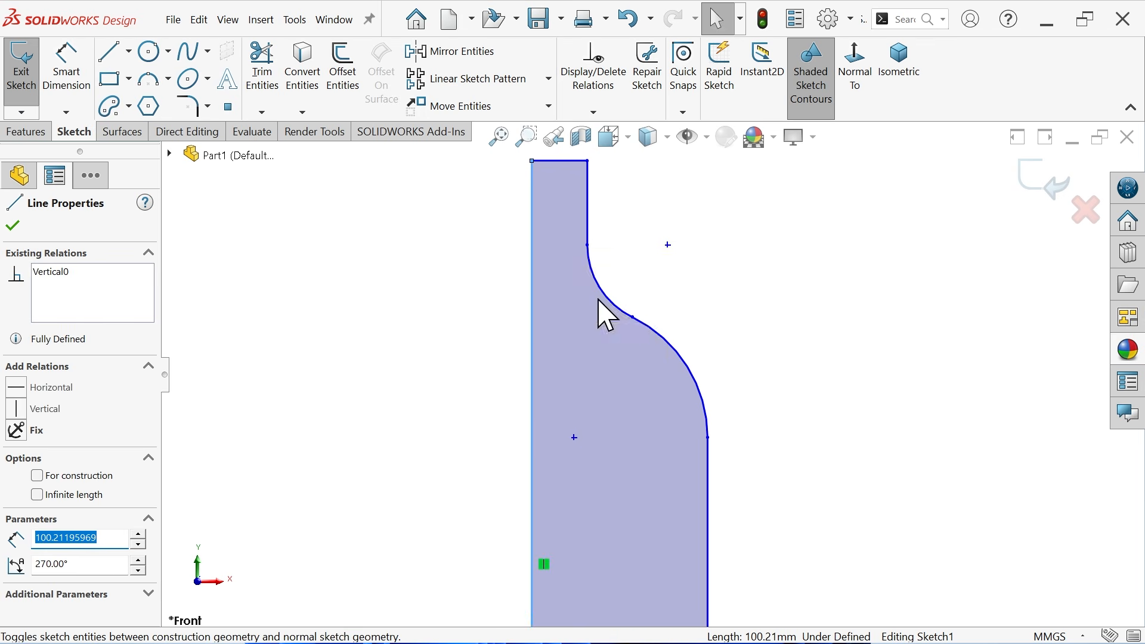
pyautogui.scroll(8, 622, 356)
pyautogui.scroll(-4, 656, 465)
pyautogui.scroll(2, 631, 378)
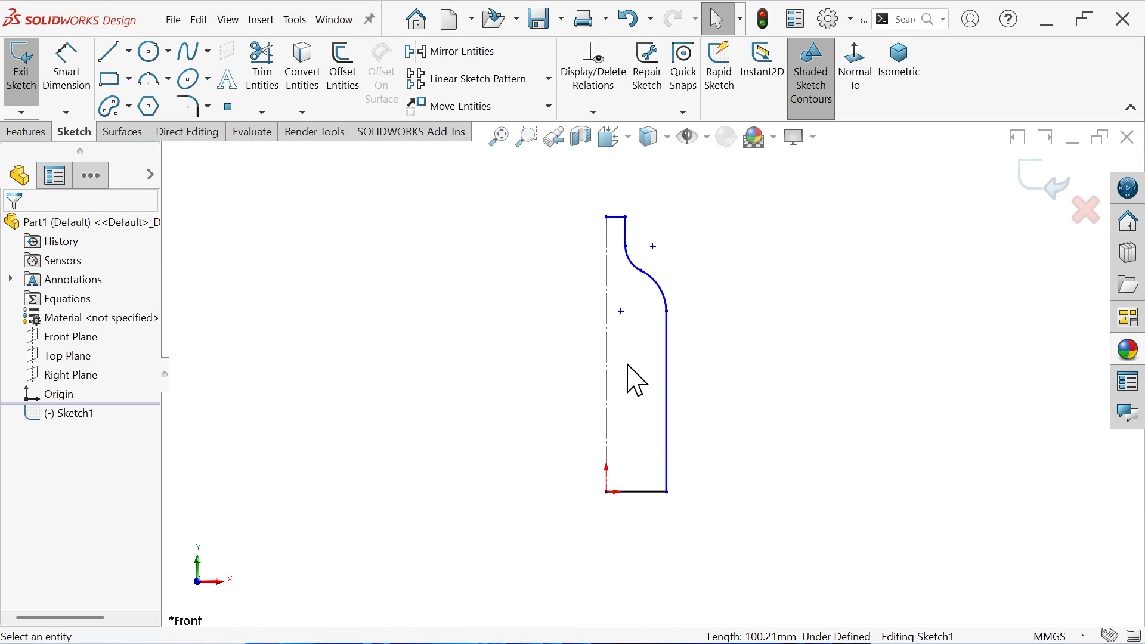
pyautogui.scroll(-4, 631, 335)
pyautogui.scroll(1, 627, 325)
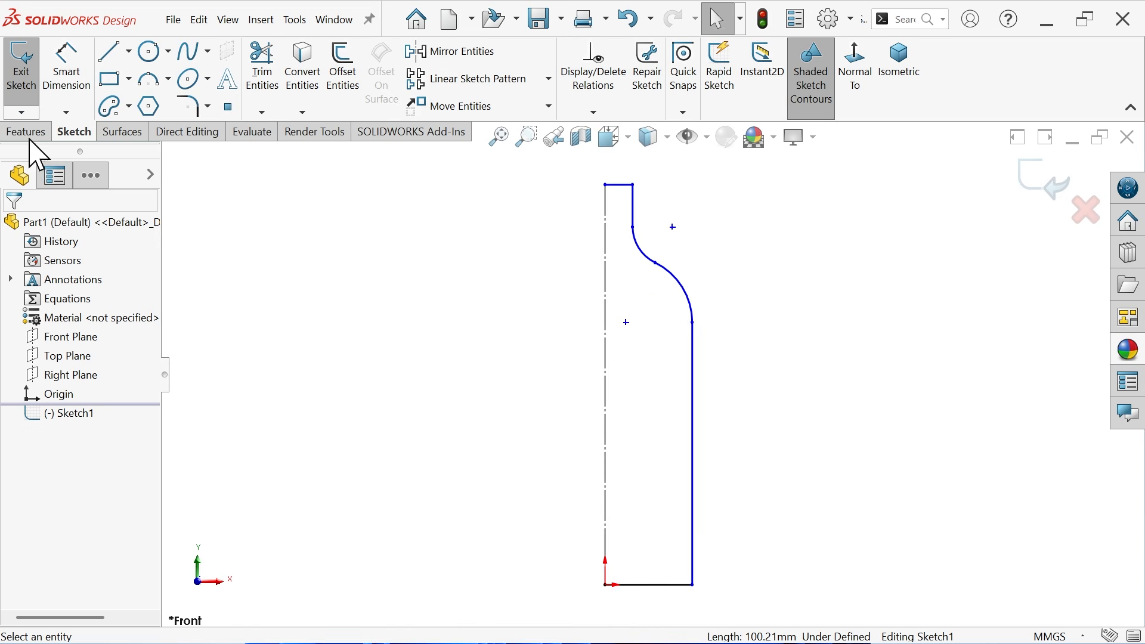
# Dimension the vertical centerline to set the bottle's overall height to 290 mm.
pyautogui.click(66, 70)
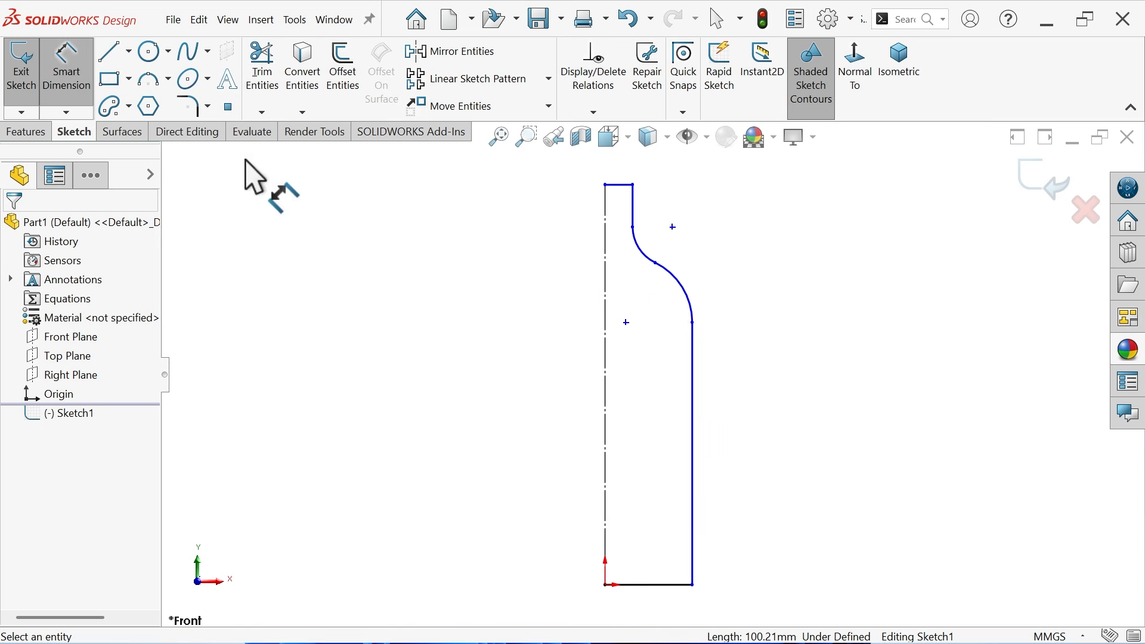
pyautogui.click(605, 394)
pyautogui.click(520, 386)
pyautogui.write('2')
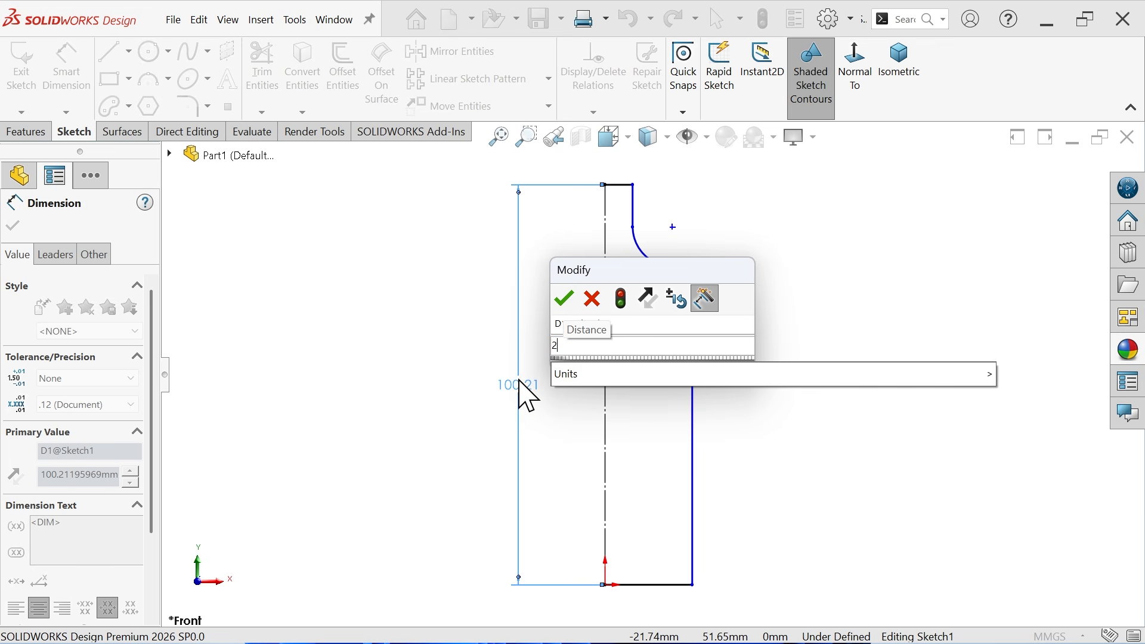
pyautogui.write('90')
pyautogui.click(562, 299)
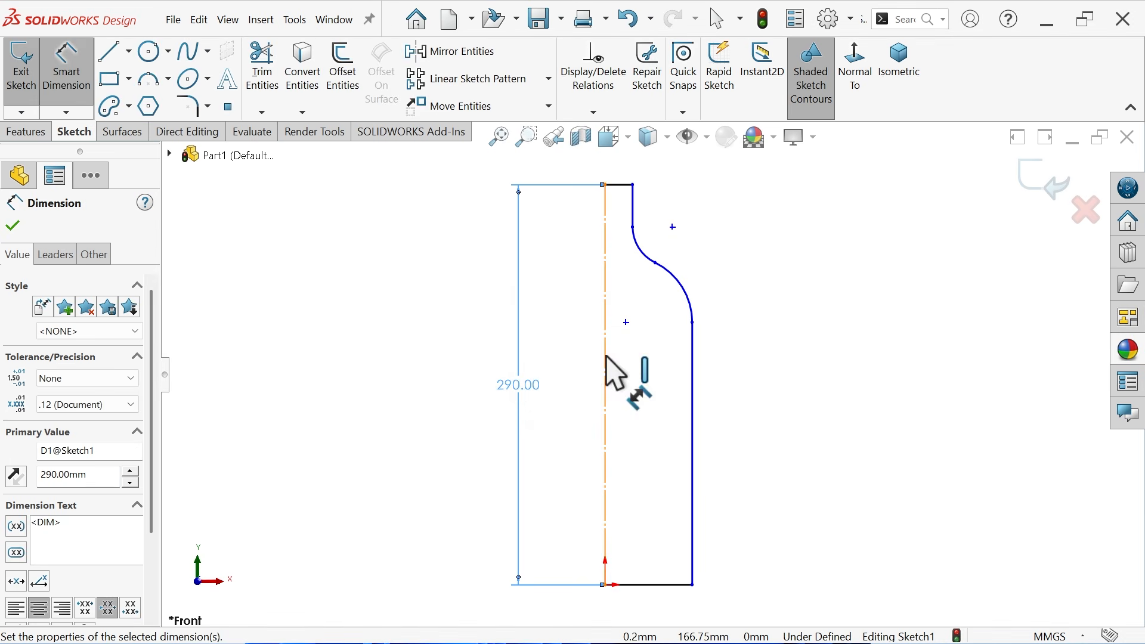
# Dimension the vertical side wall of the bottle profile to 225 mm.
pyautogui.click(693, 440)
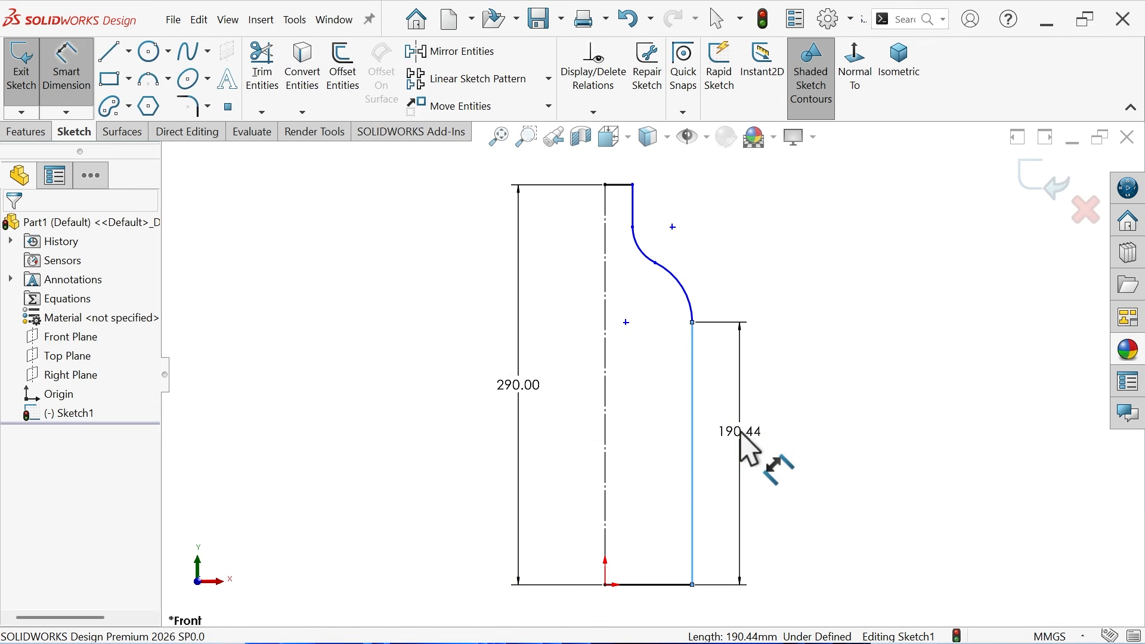
pyautogui.click(741, 432)
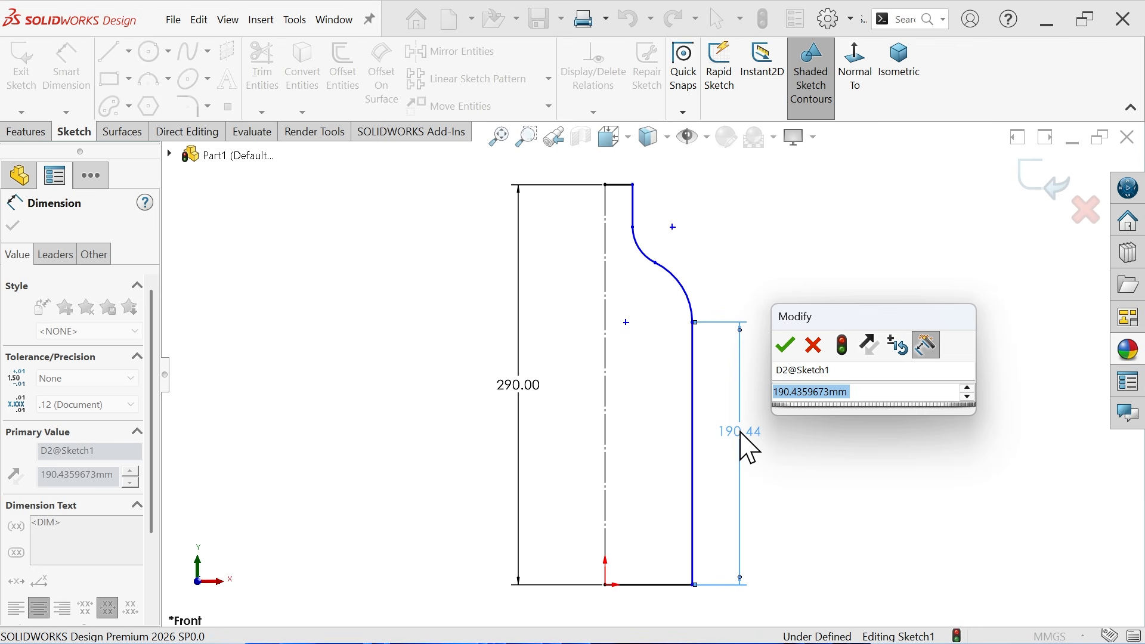
pyautogui.write('22')
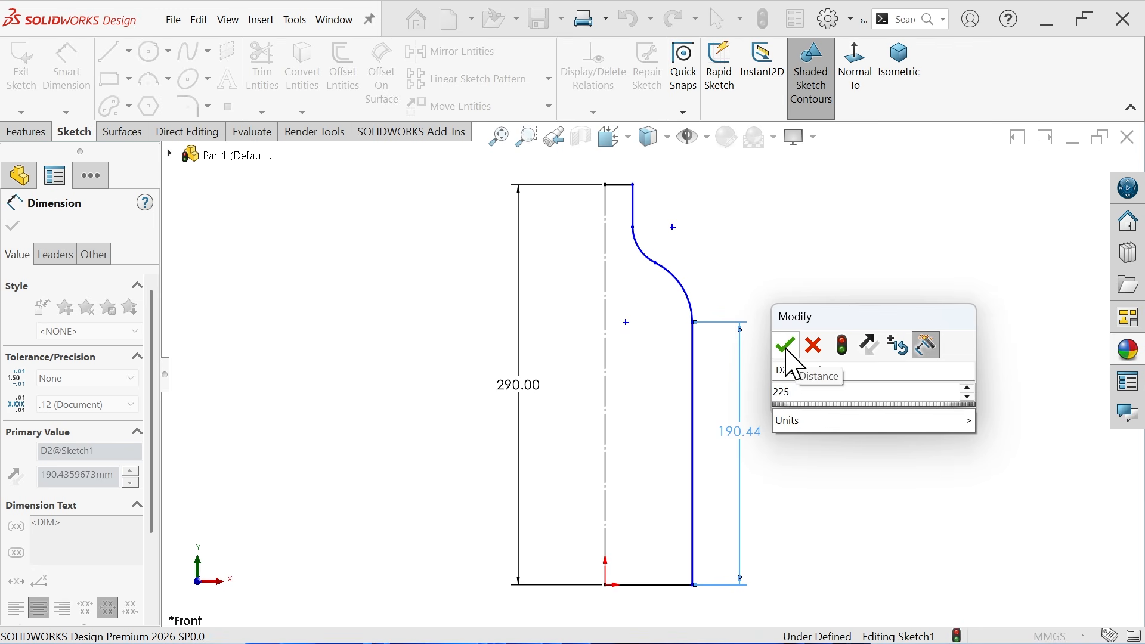
pyautogui.write('5')
pyautogui.click(785, 347)
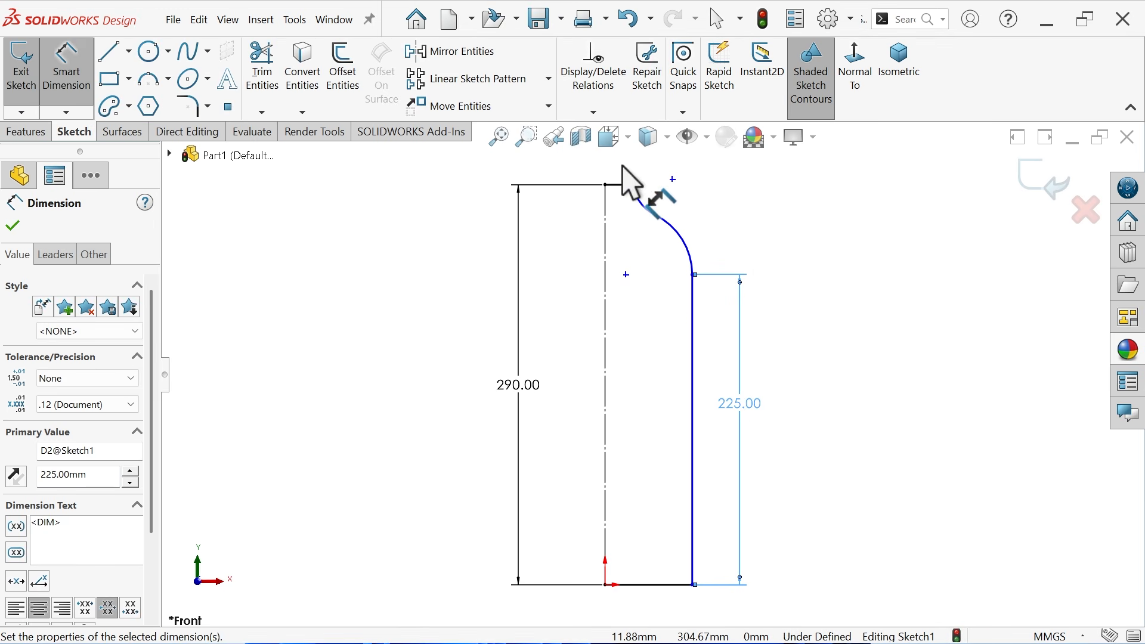
# Dimension the shoulder arc to a 30 mm radius and the neck arc to a 15 mm radius.
pyautogui.scroll(-3, 662, 245)
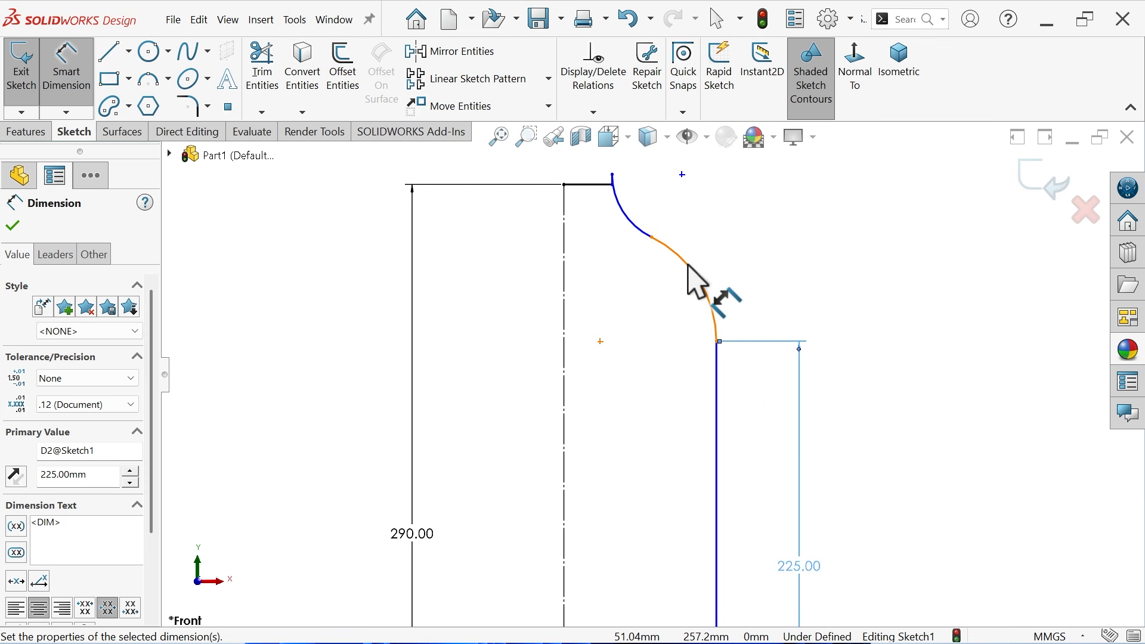
pyautogui.click(689, 265)
pyautogui.click(742, 244)
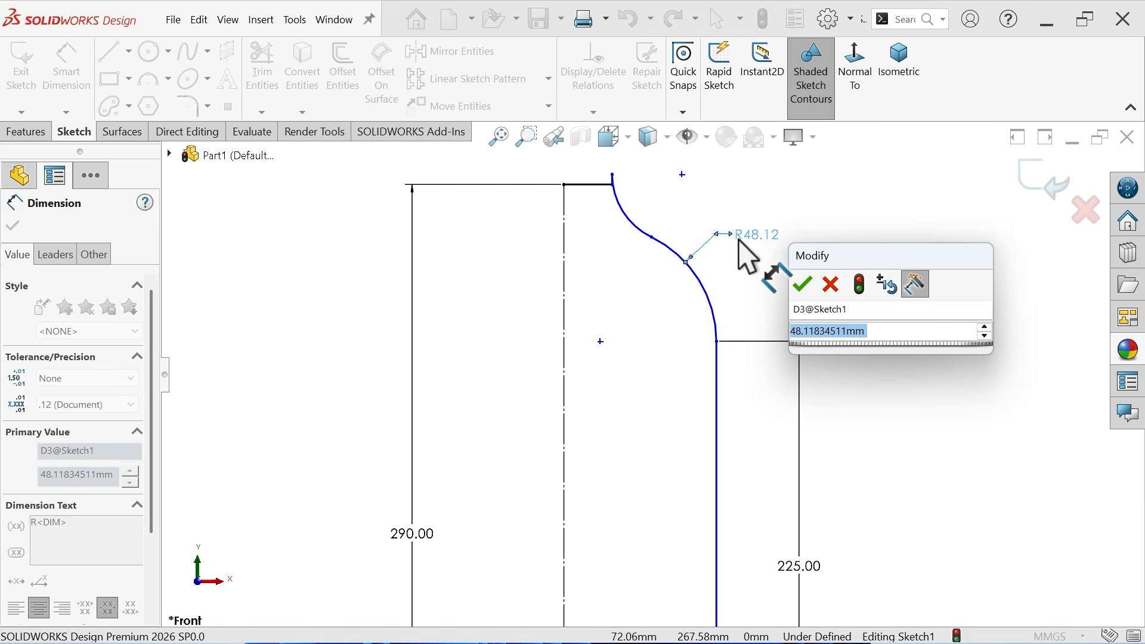
pyautogui.write('30')
pyautogui.press('Return')
pyautogui.click(653, 263)
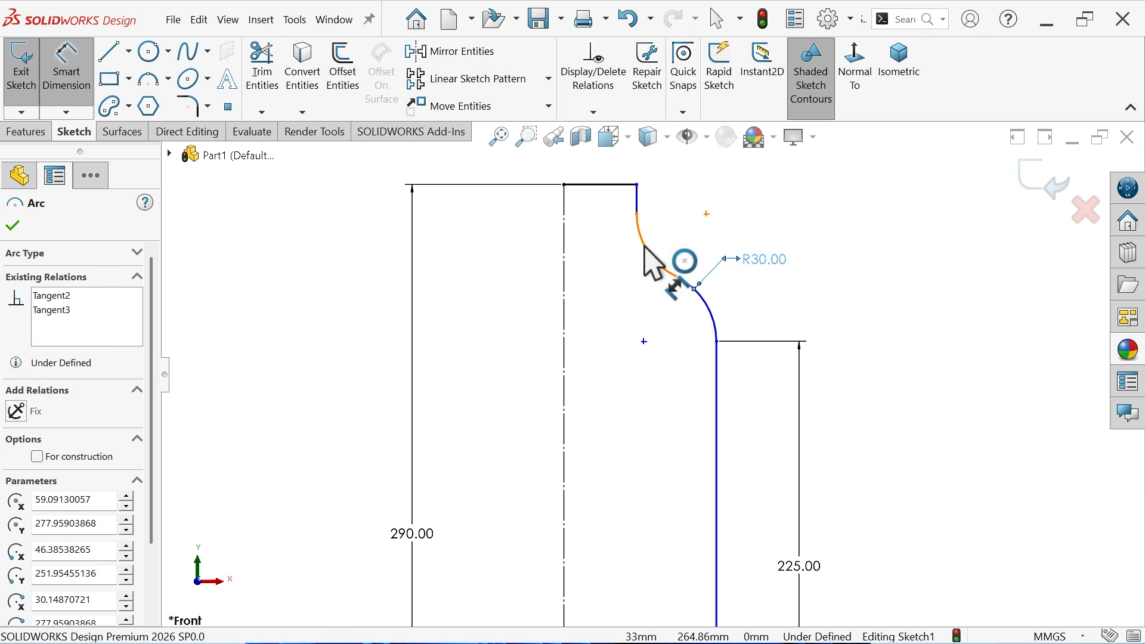
pyautogui.click(676, 241)
pyautogui.write('15')
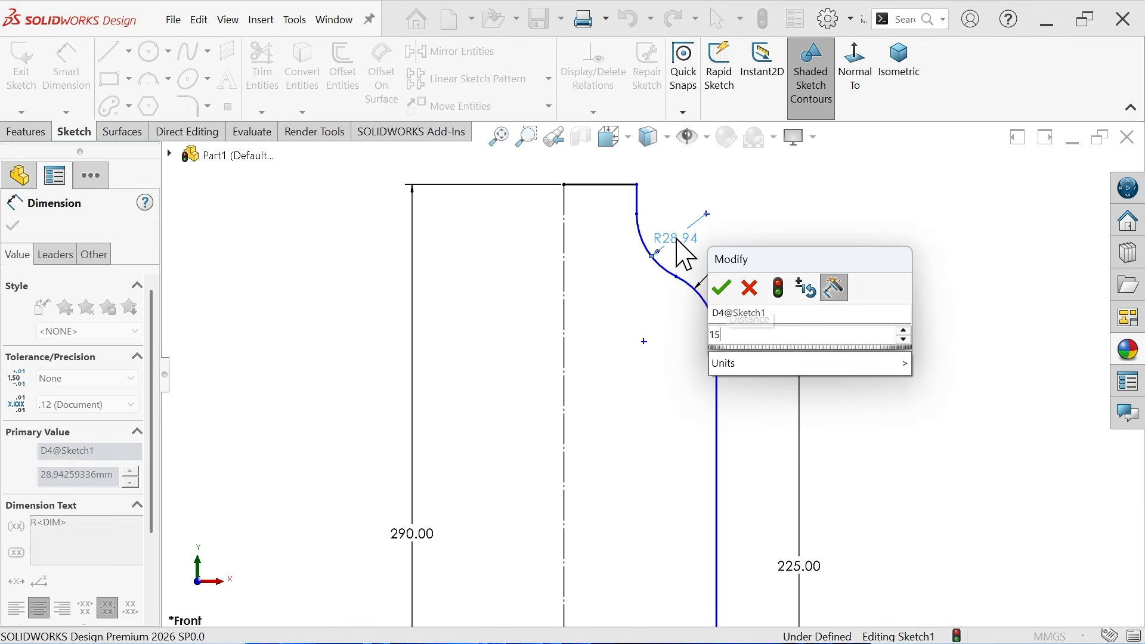
pyautogui.press('Return')
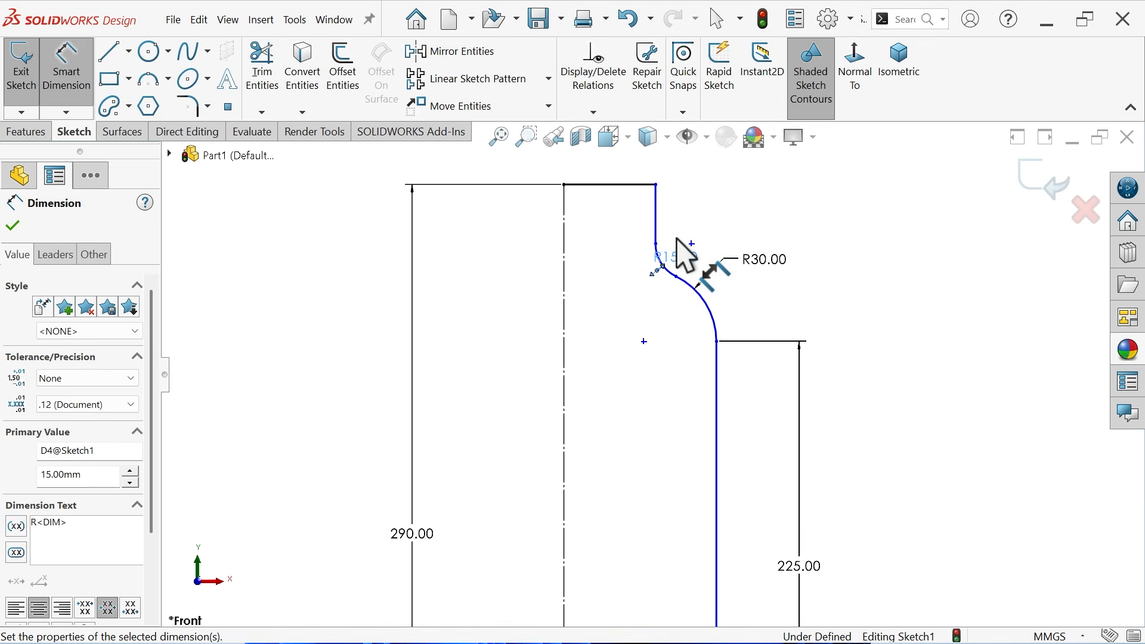
pyautogui.click(13, 227)
pyautogui.press('Escape')
# Add a doubled dimension from the vertical neck line across the centerline and set the neck diameter to 30 mm.
pyautogui.click(659, 219)
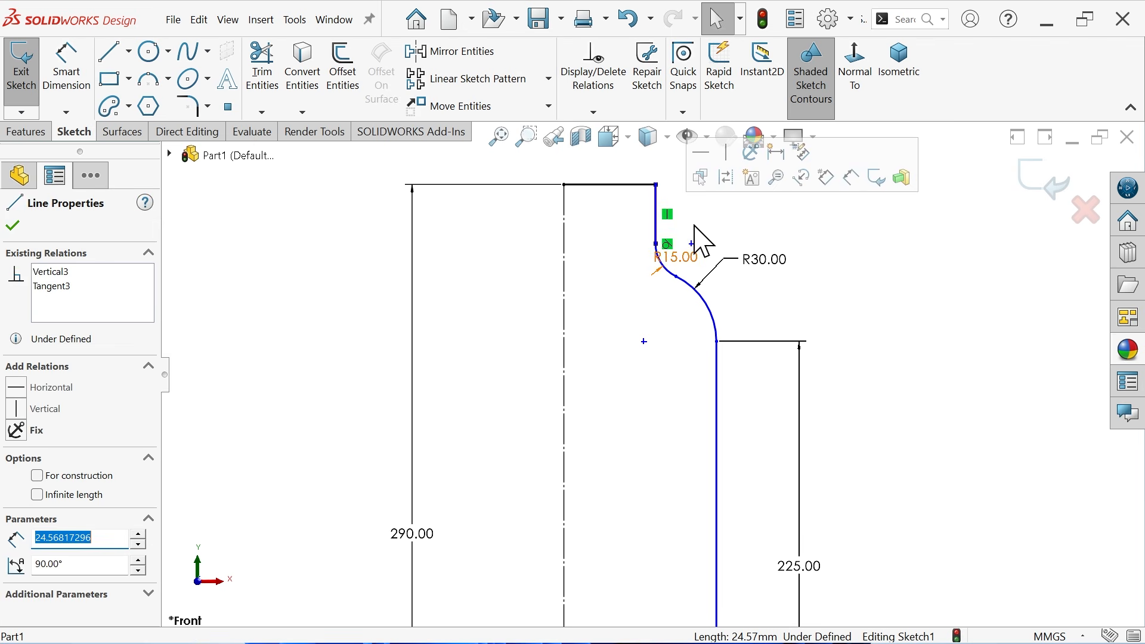
pyautogui.click(626, 225)
pyautogui.click(66, 66)
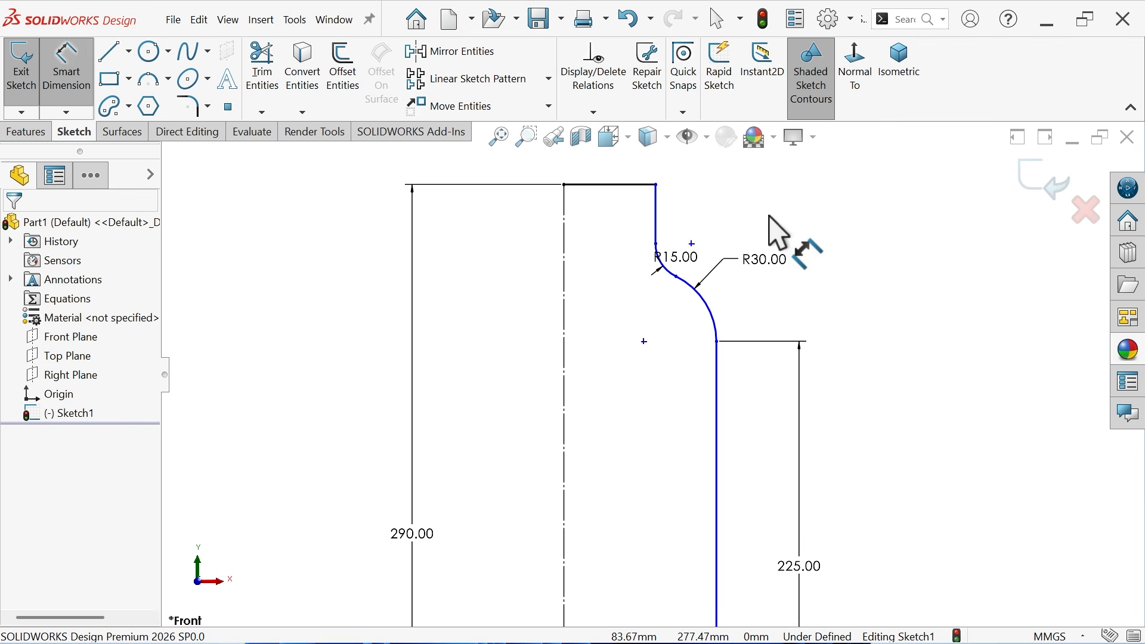
pyautogui.click(656, 229)
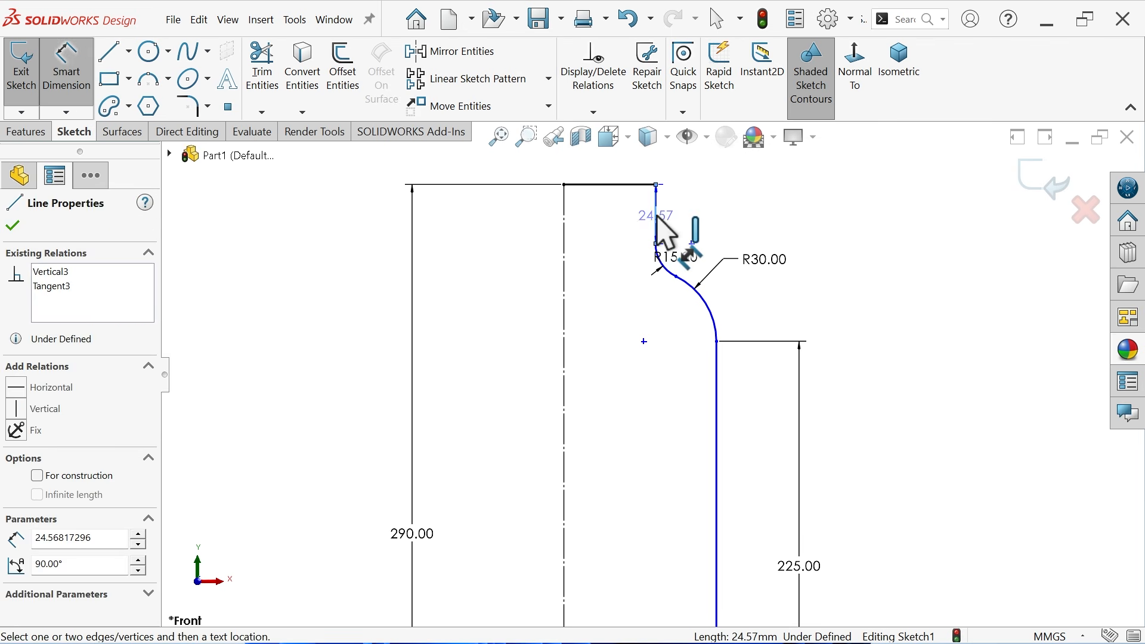
pyautogui.click(564, 237)
pyautogui.click(554, 174)
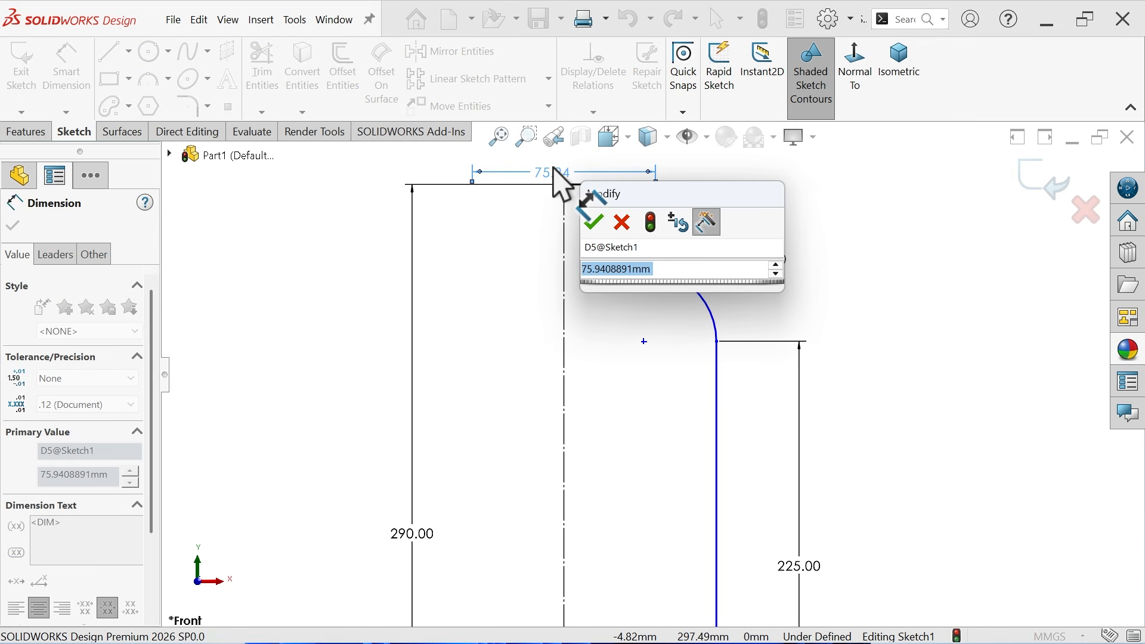
pyautogui.write('30')
pyautogui.press('Return')
# Add a doubled dimension from the side wall across the centerline and set the body diameter to 80 mm.
pyautogui.scroll(5, 596, 364)
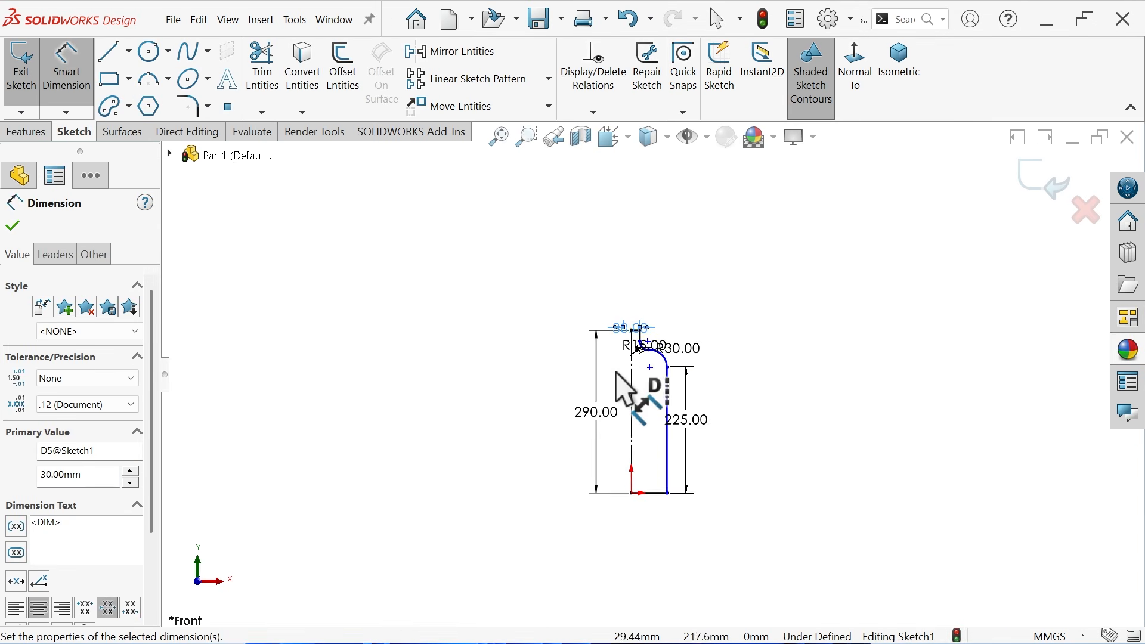
pyautogui.scroll(-5, 643, 480)
pyautogui.scroll(-2, 715, 480)
pyautogui.click(704, 466)
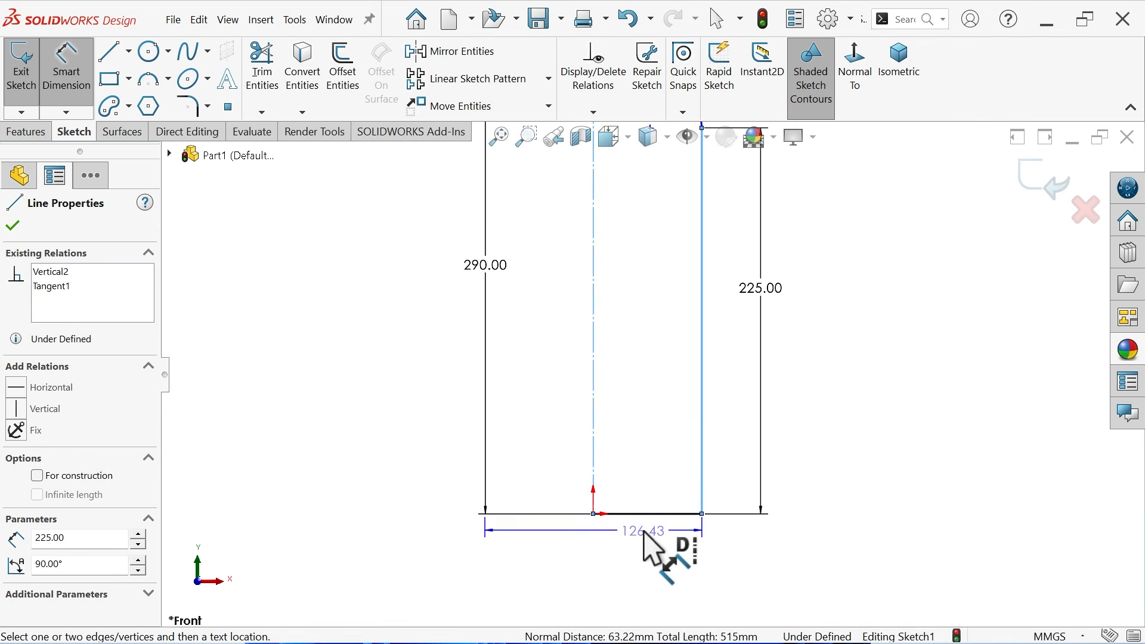
pyautogui.click(617, 557)
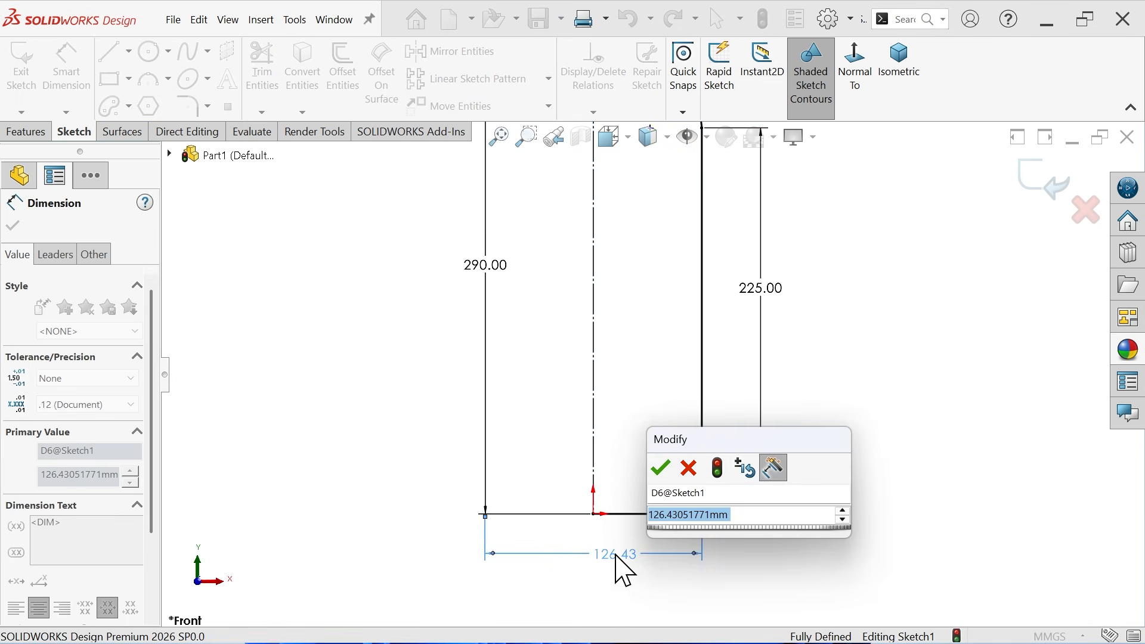
pyautogui.write('80')
pyautogui.press('Return')
# Sketch a three-point arc with both ends on the side wall, bulging toward the centerline, about 25 mm tall with a radius of about 14 mm.
pyautogui.scroll(3, 626, 566)
pyautogui.scroll(2, 637, 429)
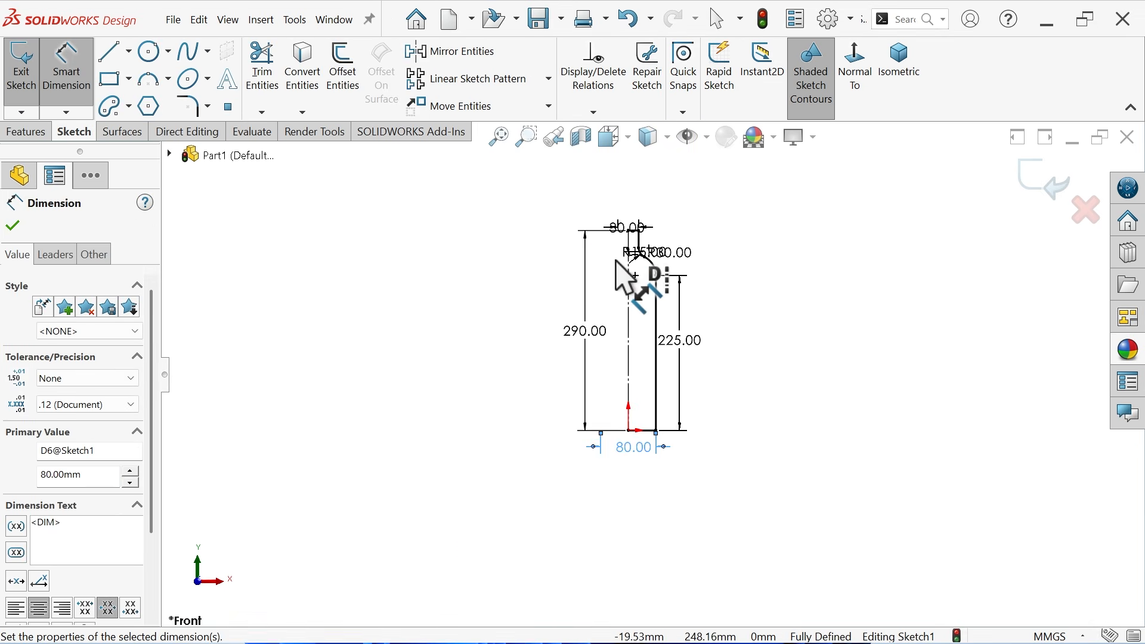
pyautogui.scroll(-2, 617, 262)
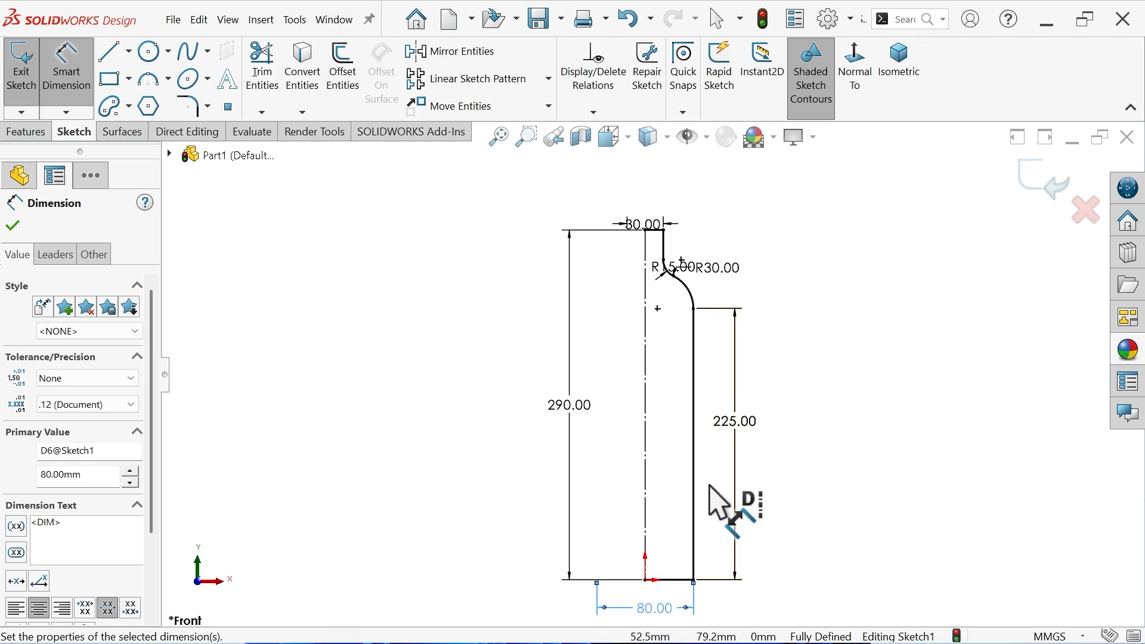
pyautogui.scroll(-2, 697, 474)
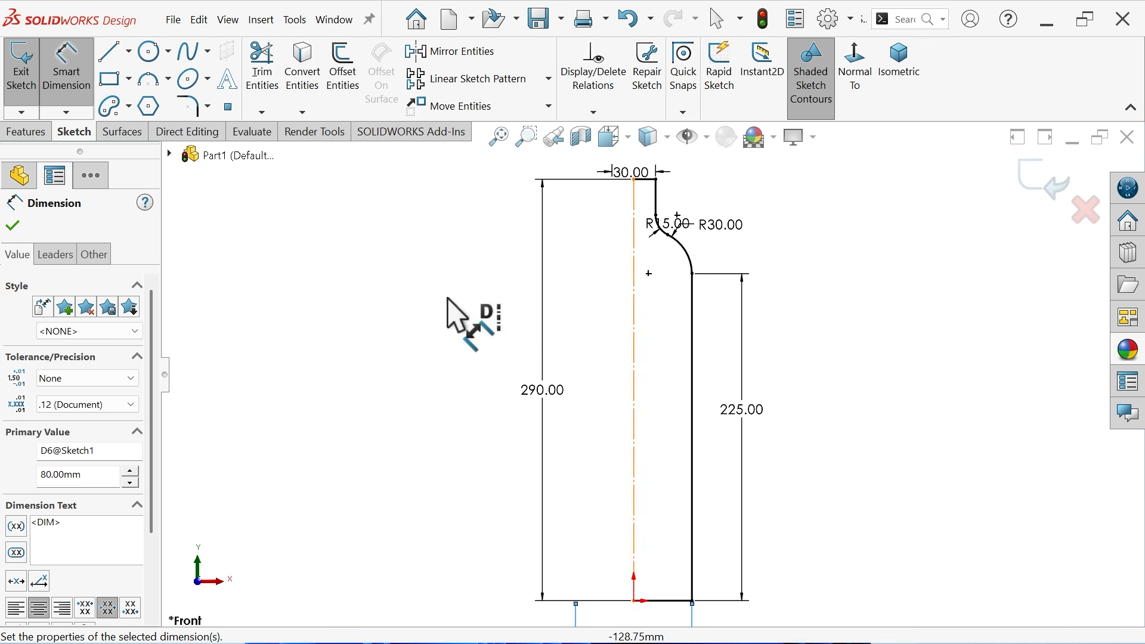
pyautogui.click(151, 79)
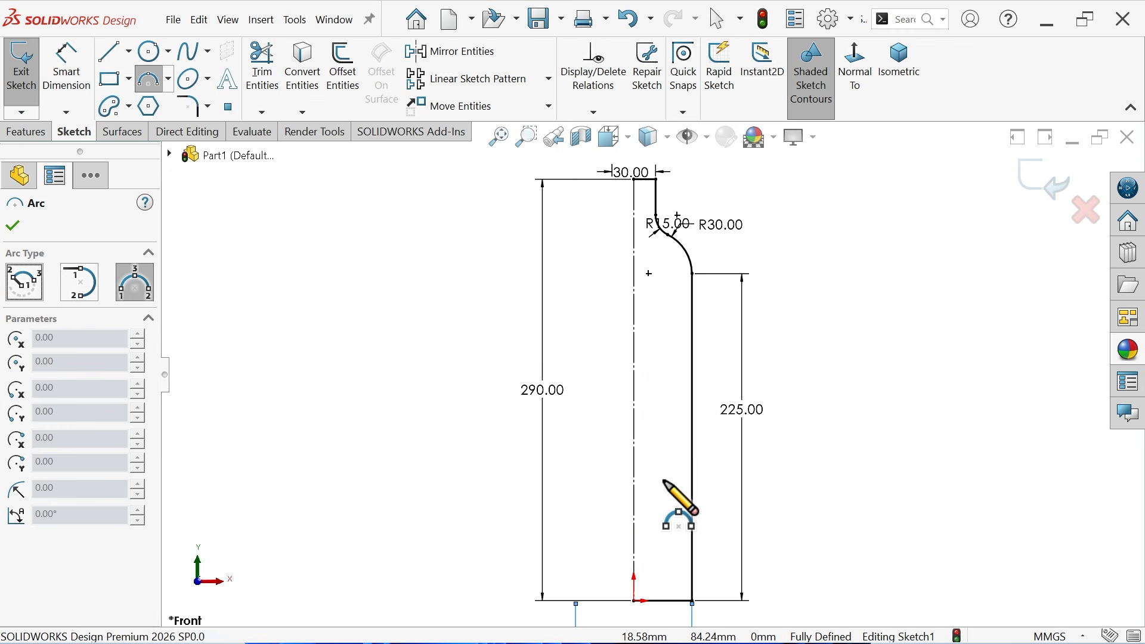
pyautogui.scroll(-3, 682, 471)
pyautogui.click(694, 310)
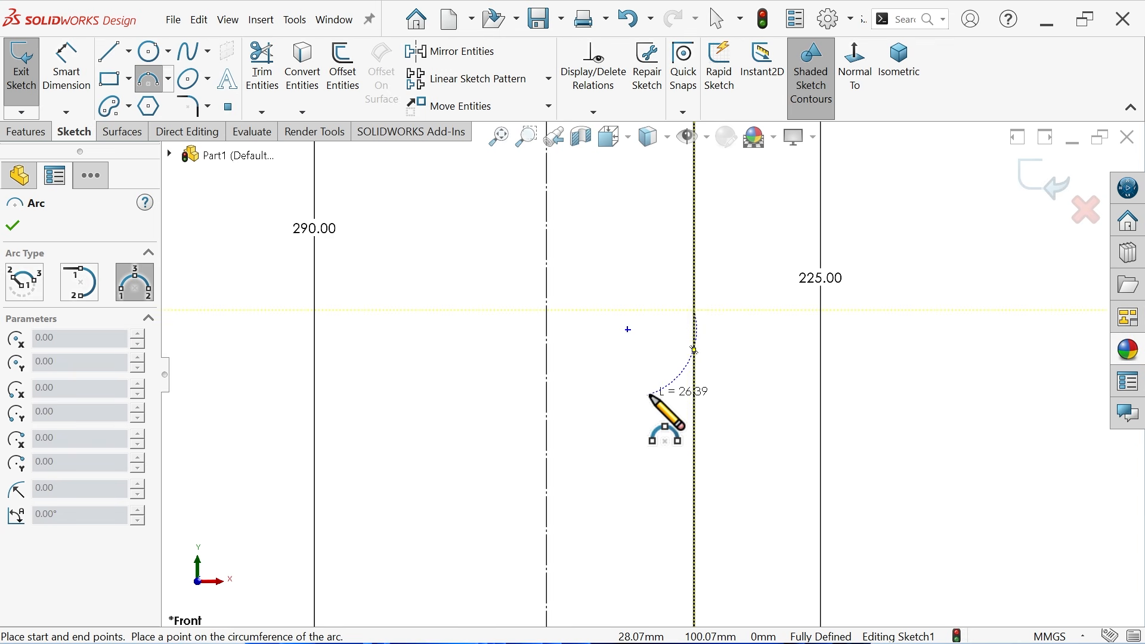
pyautogui.click(696, 403)
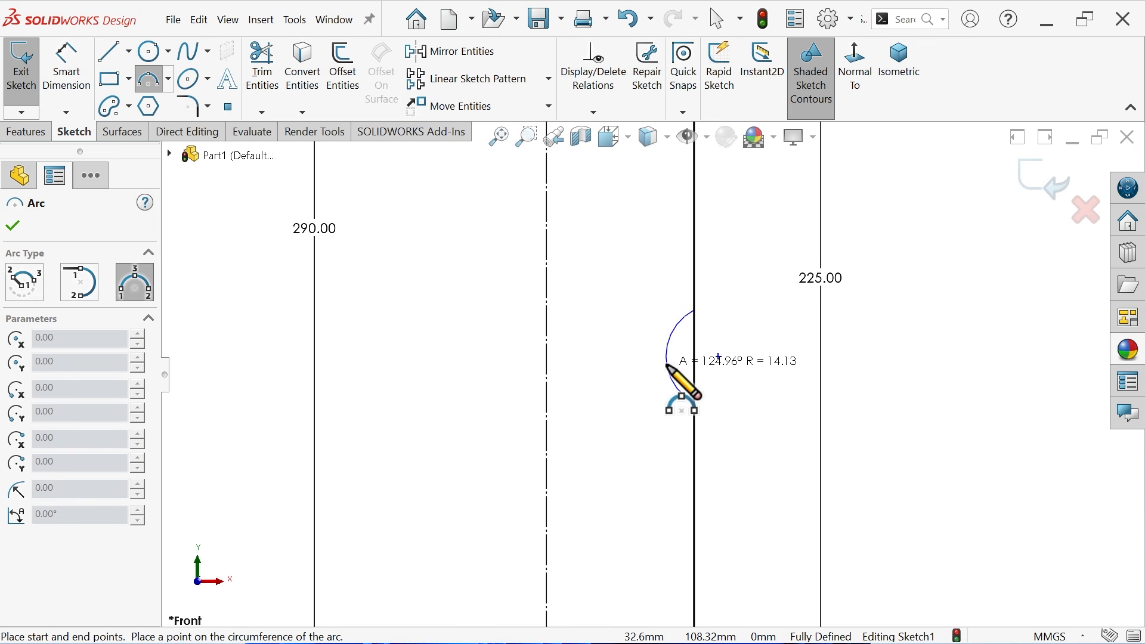
pyautogui.click(667, 367)
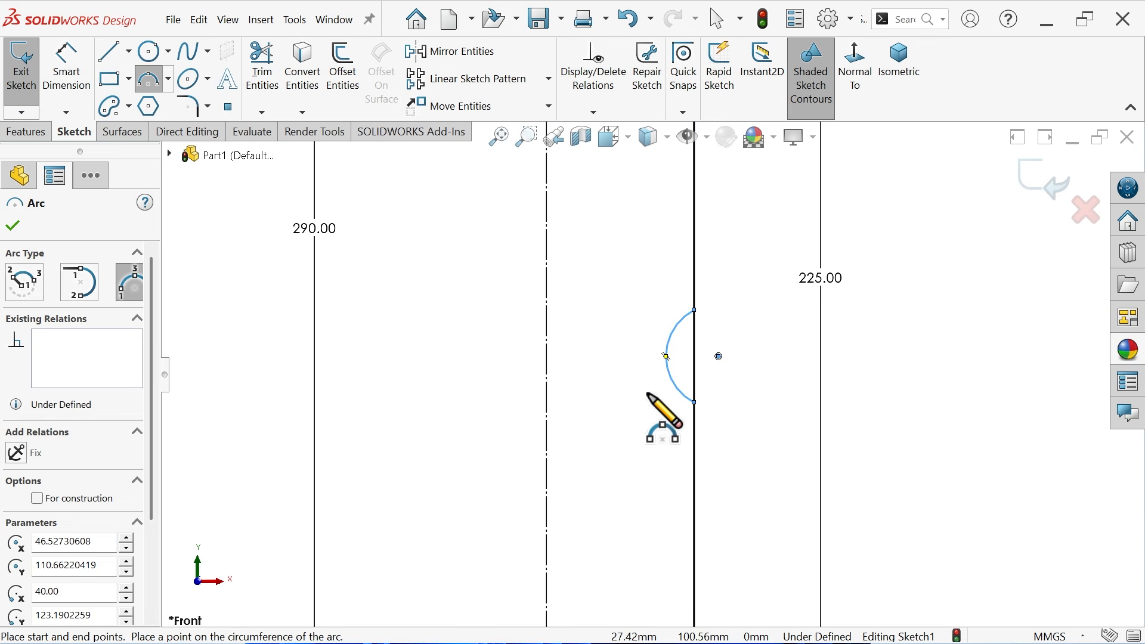
# Dimension the side-wall arc with its endpoints 20 mm apart and its radius at 15 mm.
pyautogui.click(67, 67)
pyautogui.scroll(-2, 695, 396)
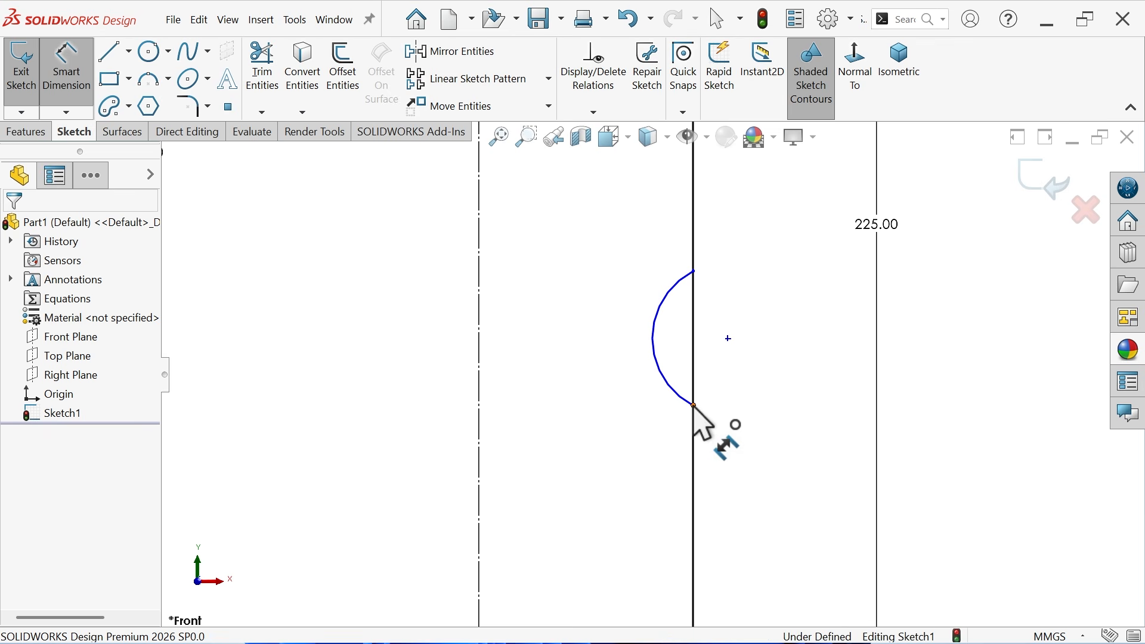
pyautogui.click(694, 405)
pyautogui.click(693, 272)
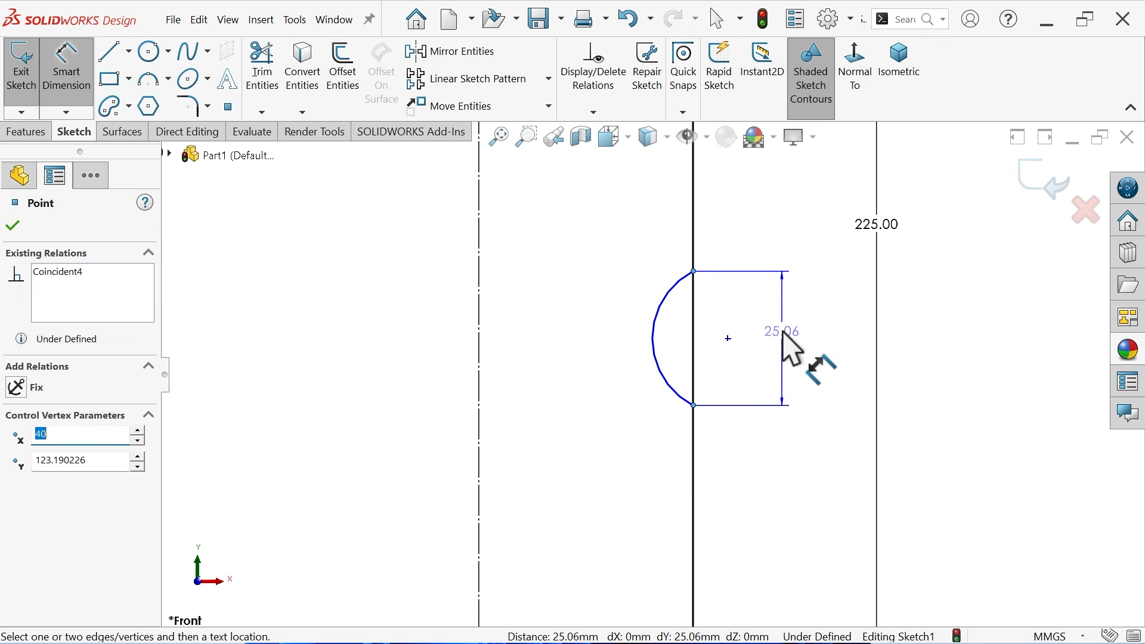
pyautogui.click(782, 341)
pyautogui.write('20')
pyautogui.press('Return')
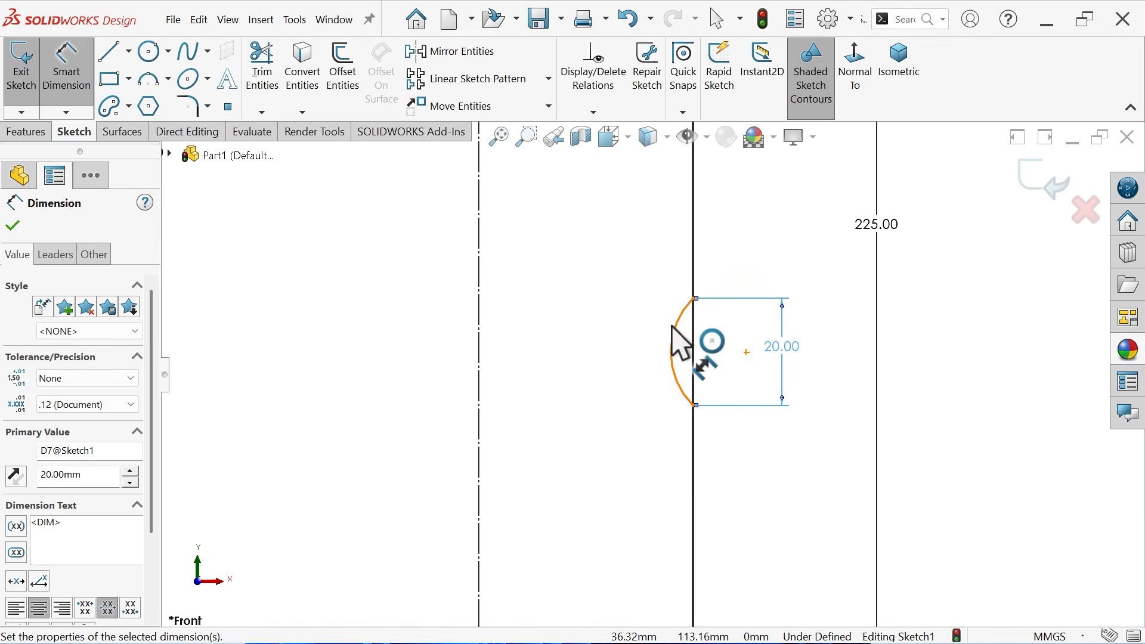
pyautogui.click(672, 353)
pyautogui.click(617, 353)
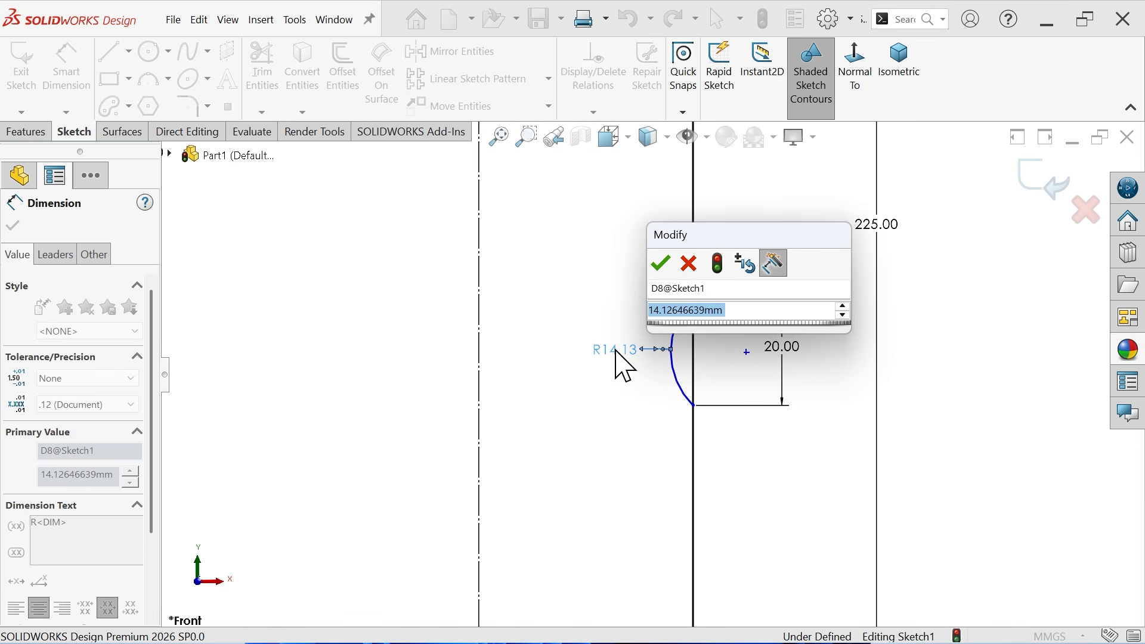
pyautogui.write('15')
pyautogui.press('Return')
# Dimension the side-wall arc's lower endpoint 102.5 mm above the base line.
pyautogui.scroll(3, 632, 422)
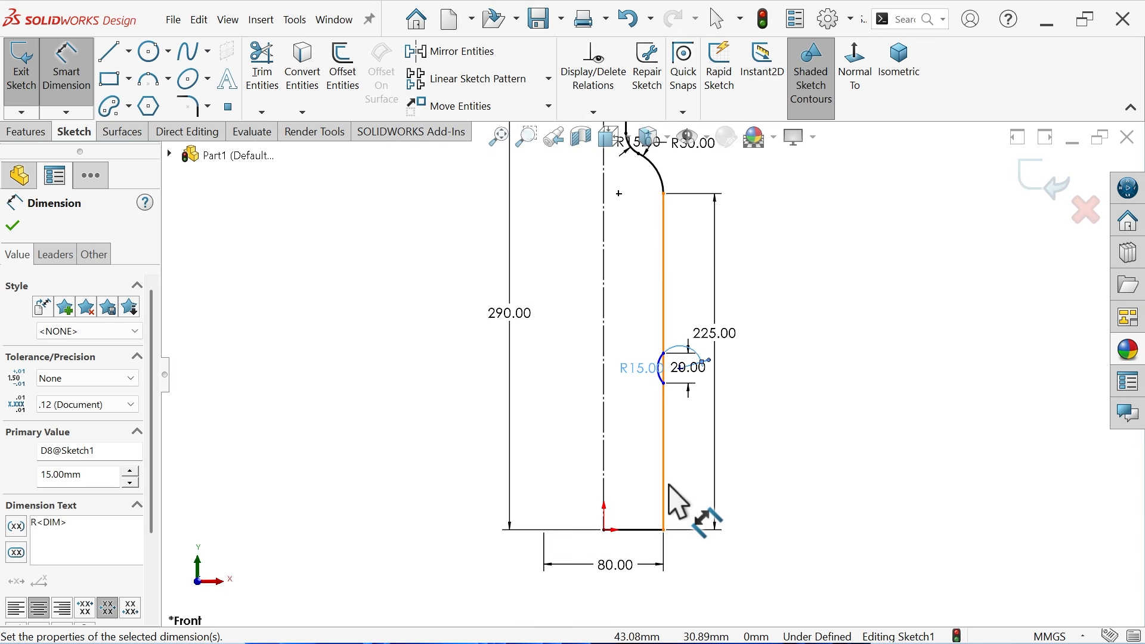
pyautogui.scroll(-2, 669, 485)
pyautogui.click(672, 333)
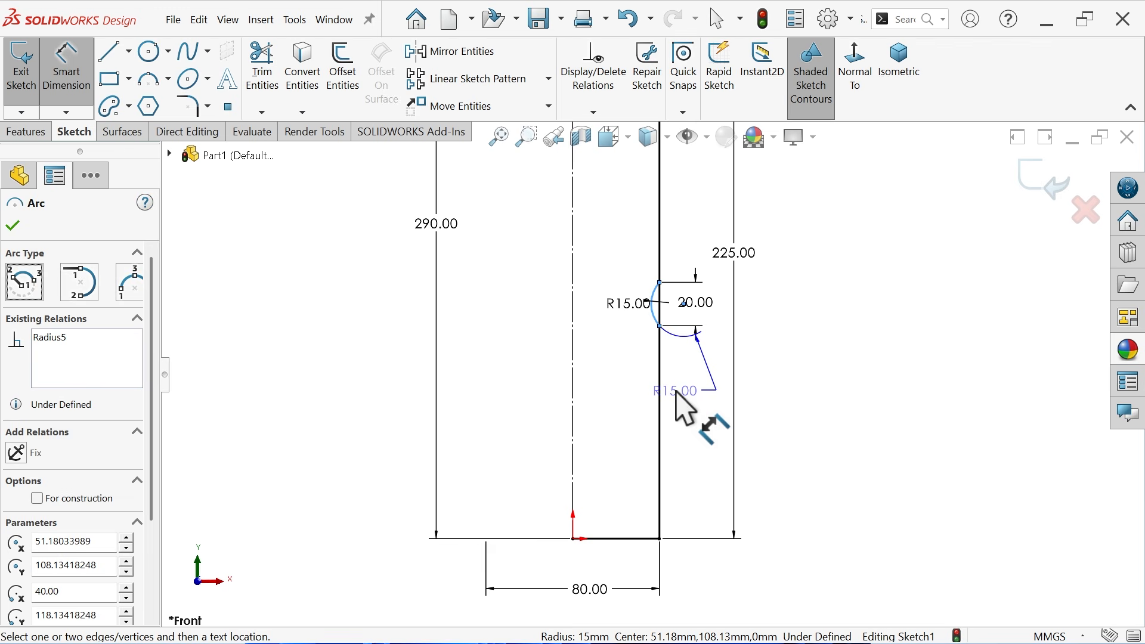
pyautogui.press('Escape')
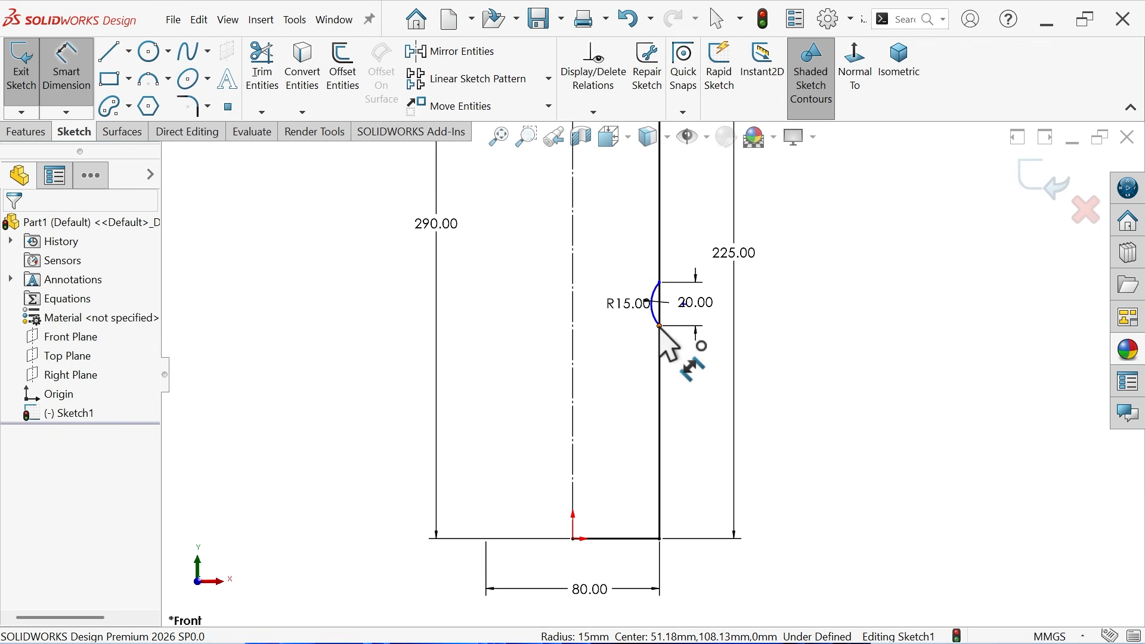
pyautogui.click(660, 328)
pyautogui.click(644, 538)
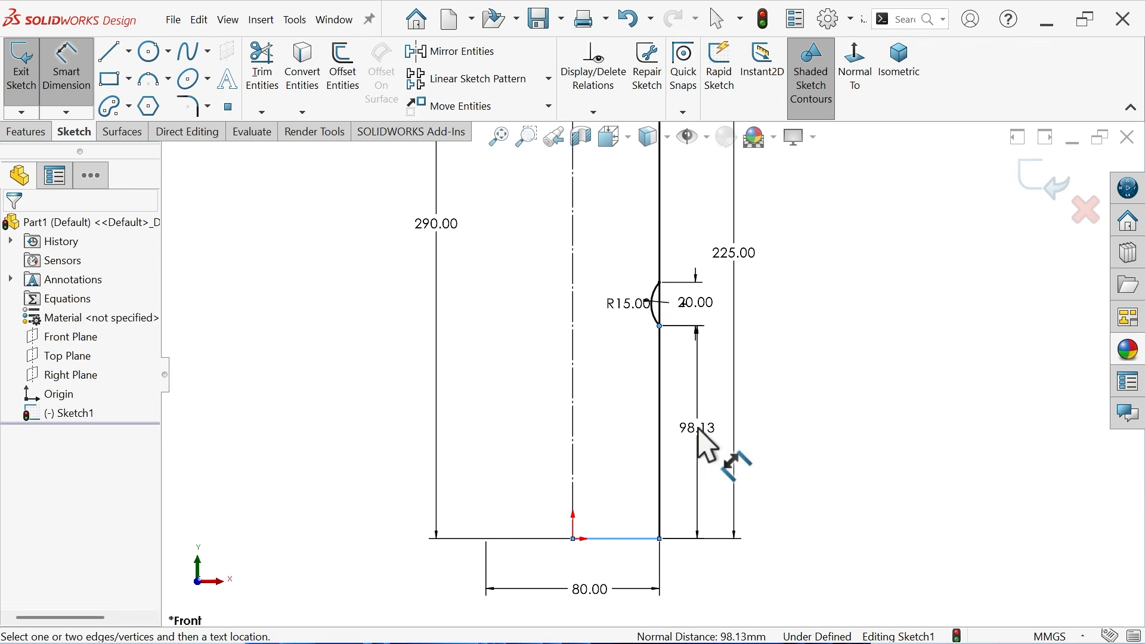
pyautogui.click(698, 432)
pyautogui.write('102.5')
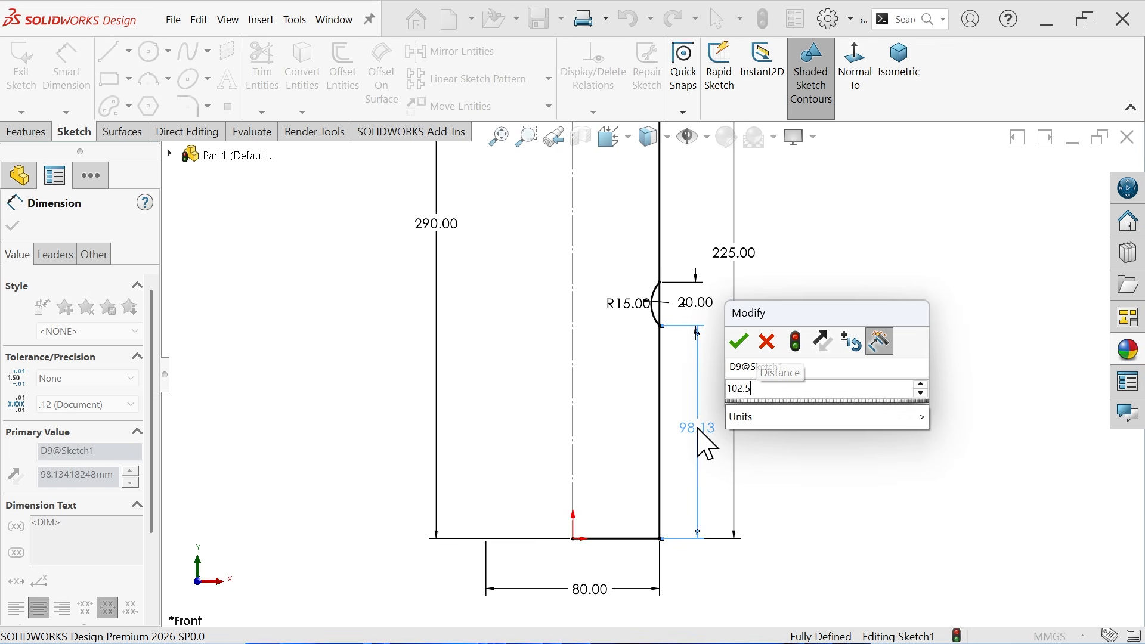
pyautogui.press('Return')
# Trim away the straight side-wall segment between the two endpoints of the R15 groove arc using Power trim.
pyautogui.scroll(-6, 691, 340)
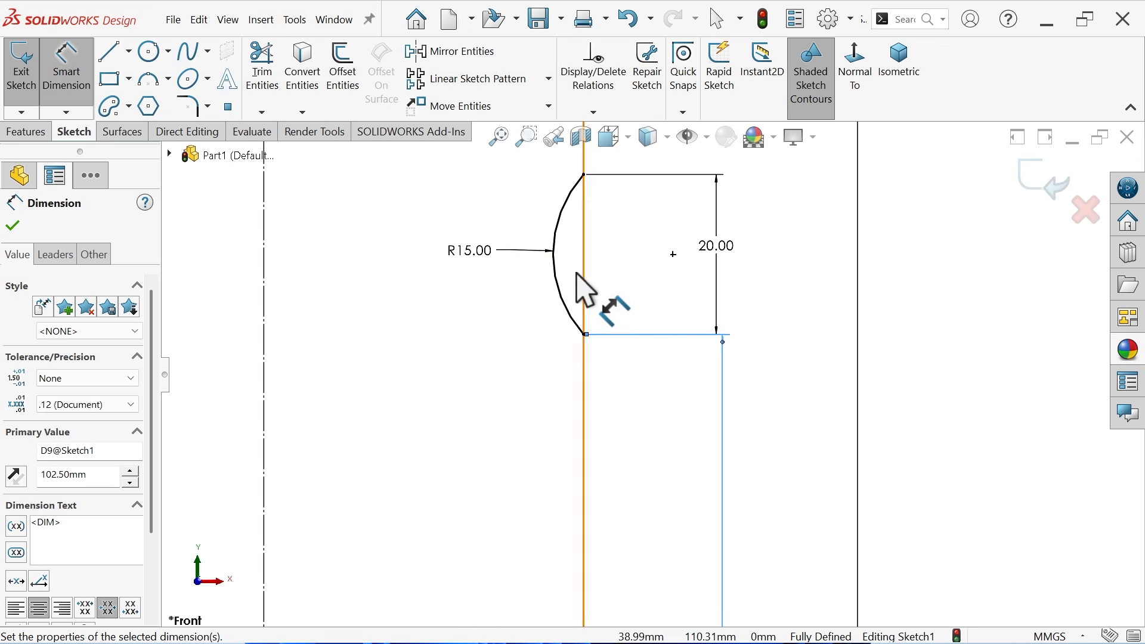
pyautogui.click(260, 75)
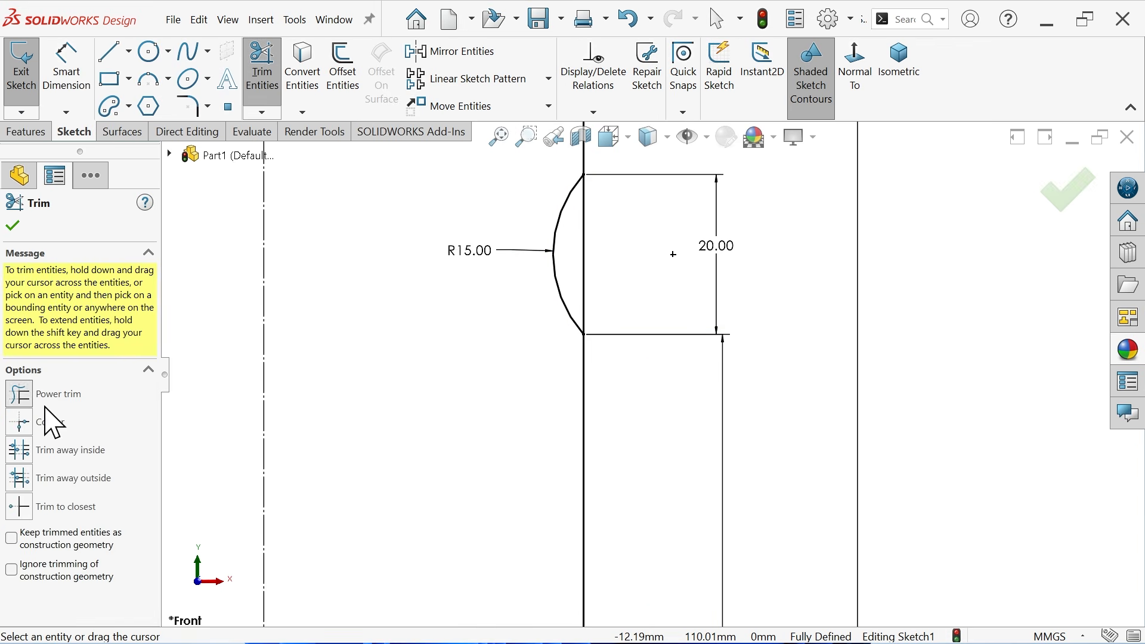
pyautogui.scroll(-5, 605, 292)
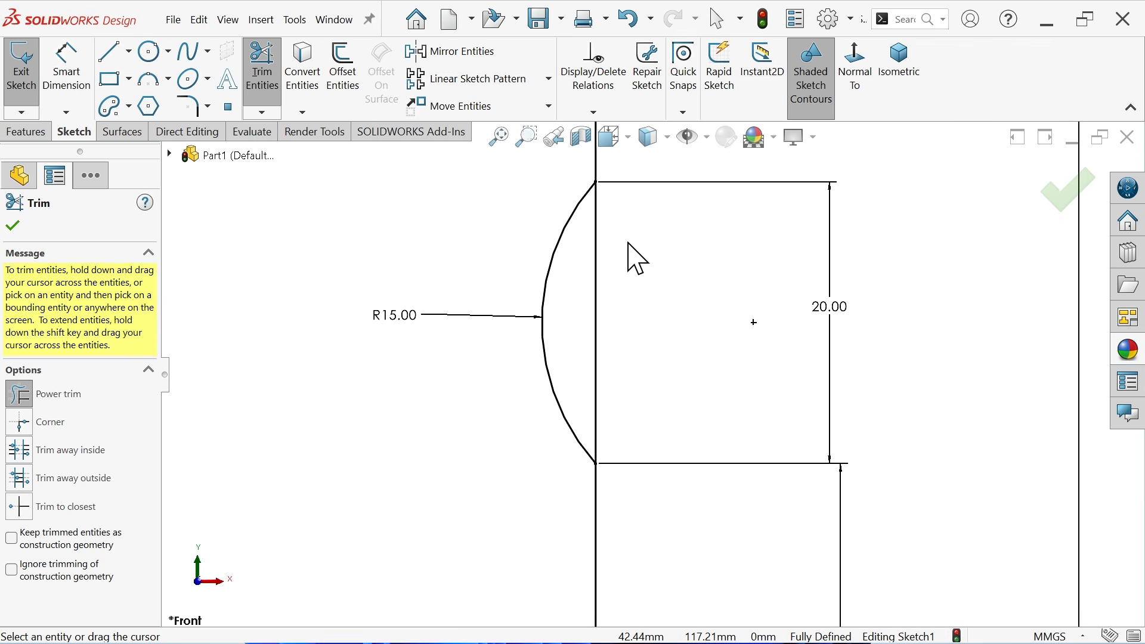
pyautogui.moveTo(631, 312)
pyautogui.mouseDown()
pyautogui.moveTo(592, 312)
pyautogui.moveTo(587, 298)
pyautogui.mouseUp()
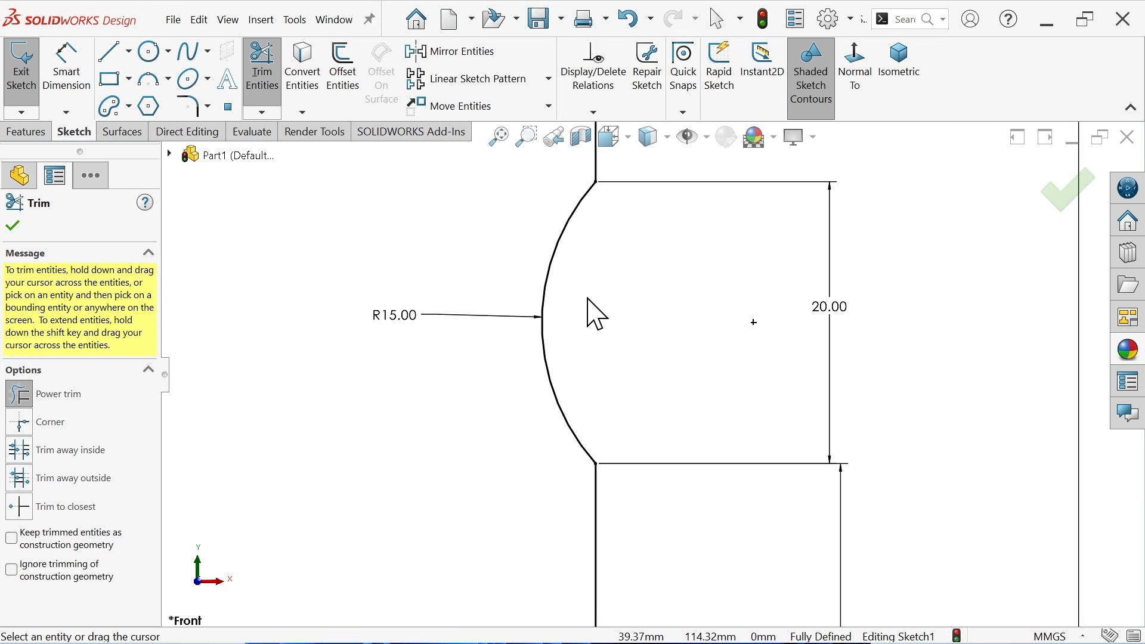
pyautogui.click(17, 226)
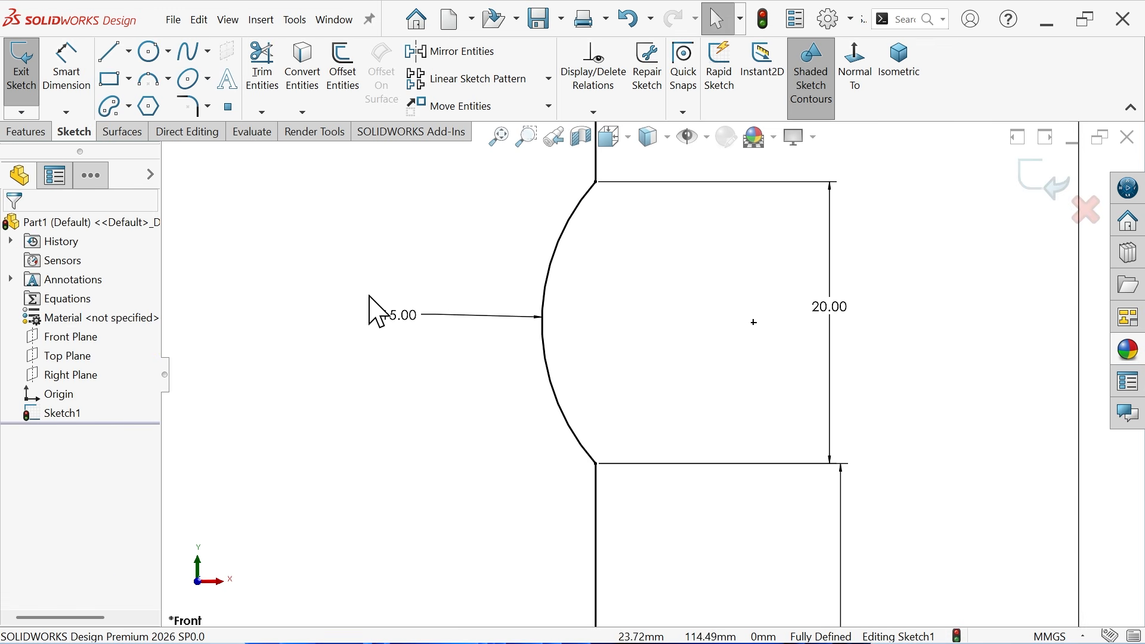
# Revolve the half-profile 360 degrees about the vertical centerline as a solid, letting the open sketch be closed automatically.
pyautogui.scroll(10, 550, 319)
pyautogui.scroll(-2, 666, 267)
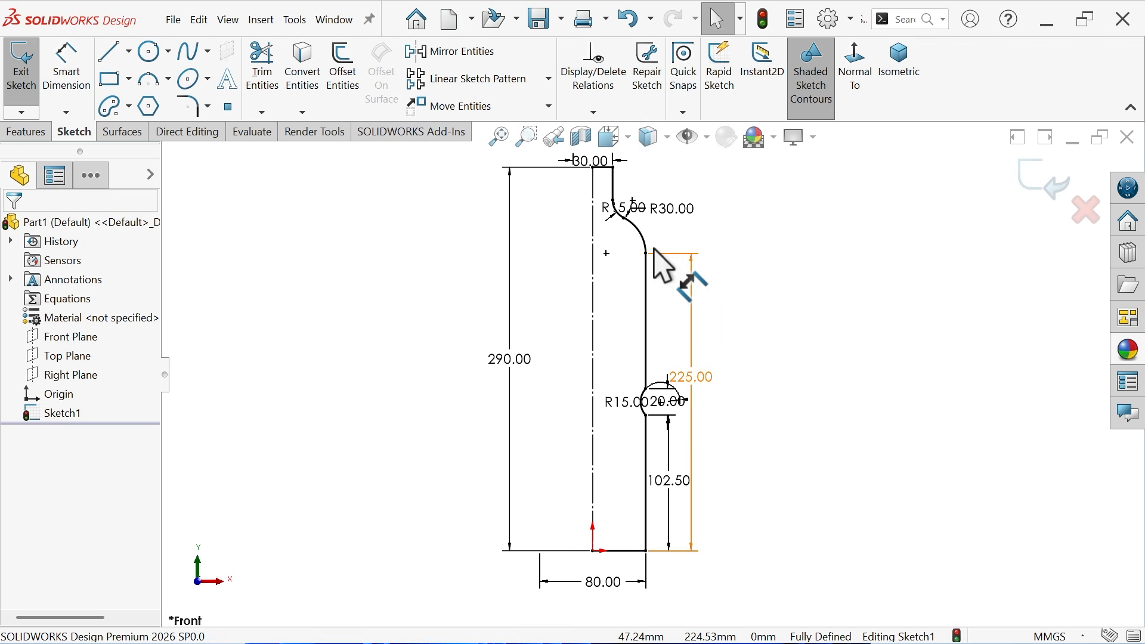
pyautogui.click(27, 132)
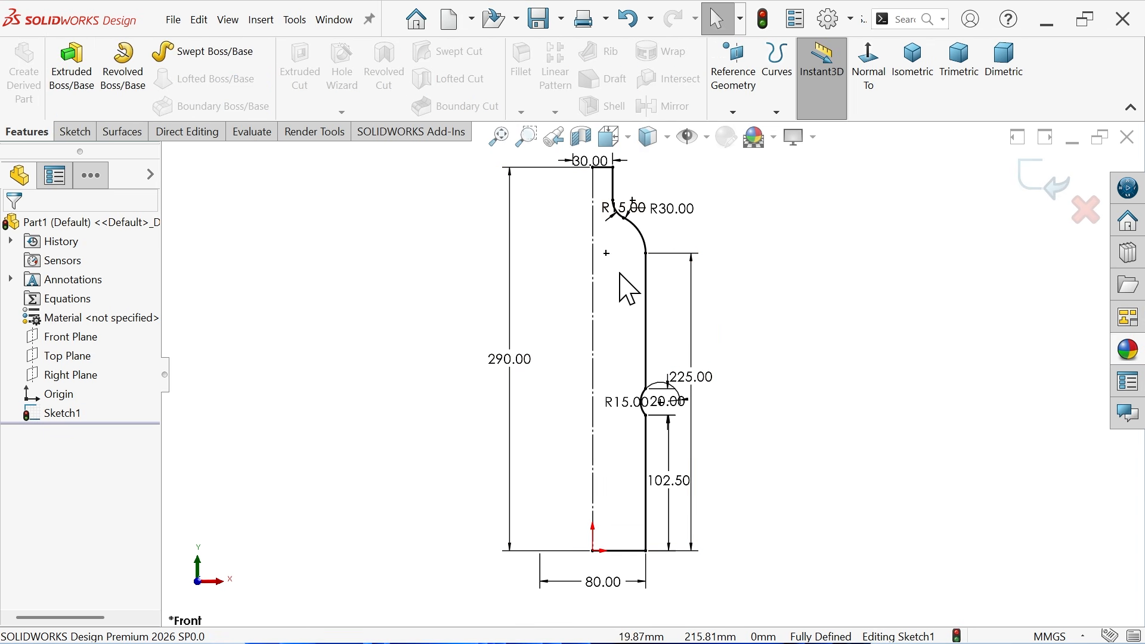
pyautogui.click(125, 99)
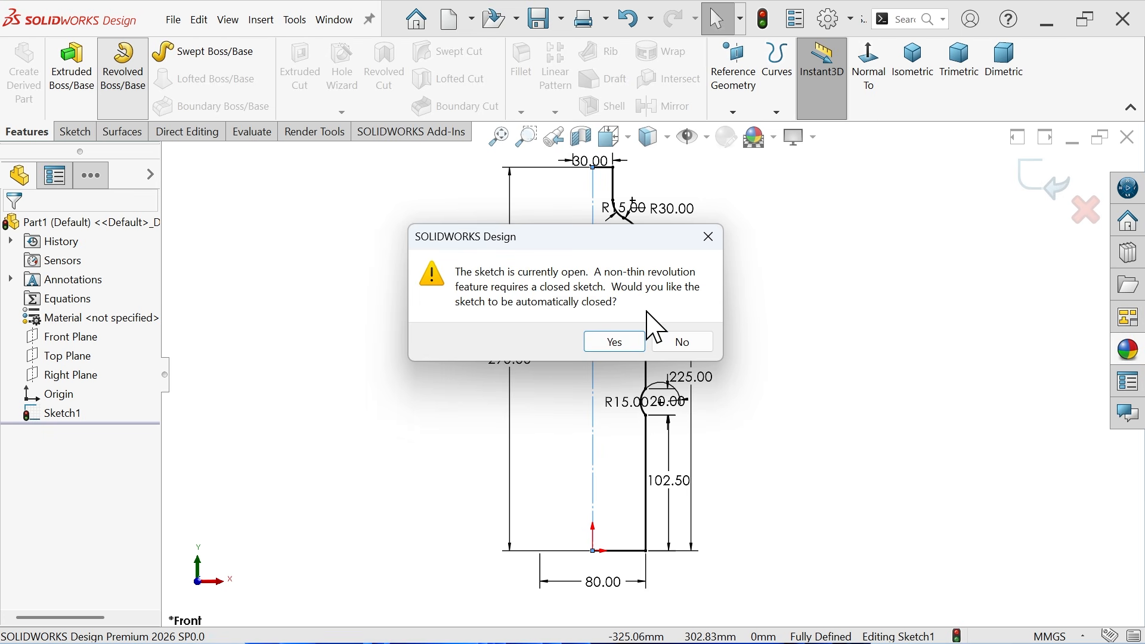
pyautogui.click(618, 341)
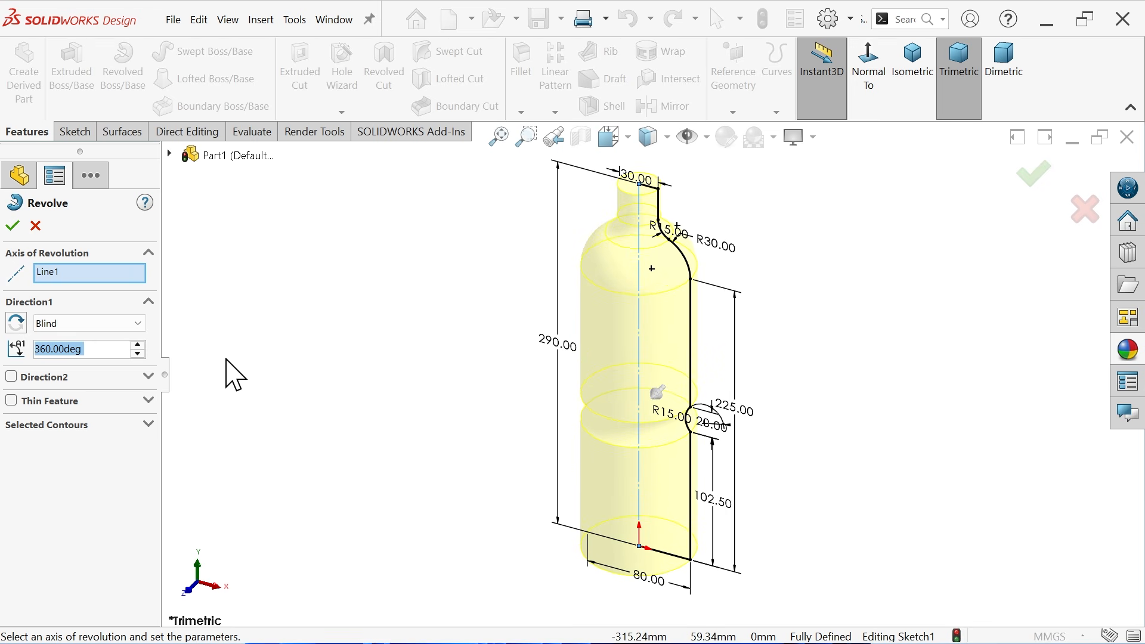
pyautogui.click(52, 273)
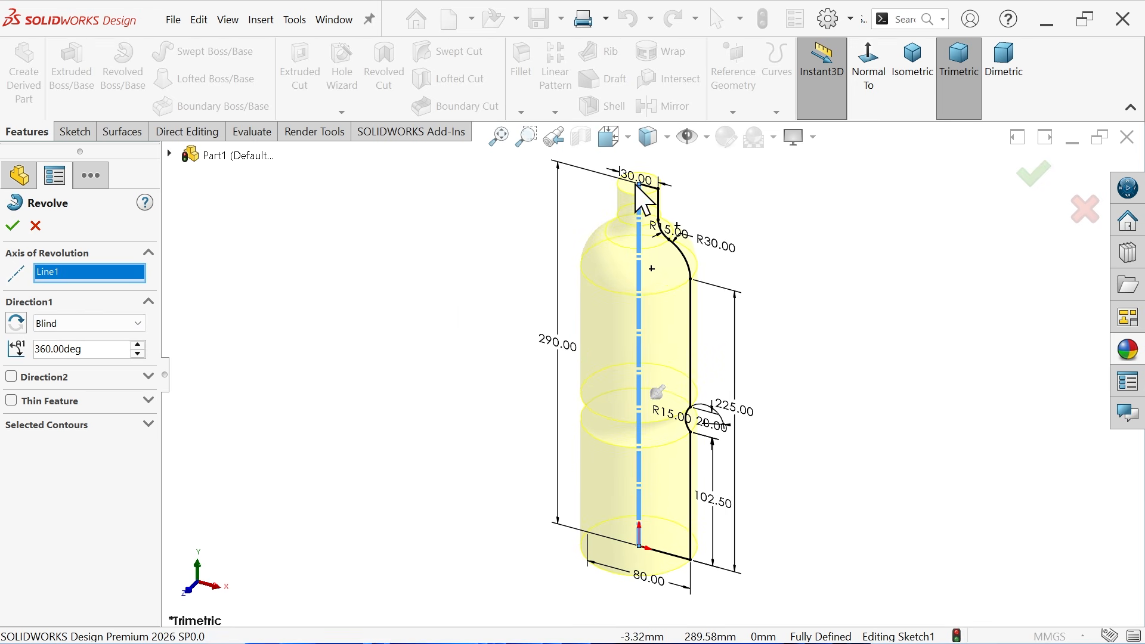
pyautogui.click(82, 349)
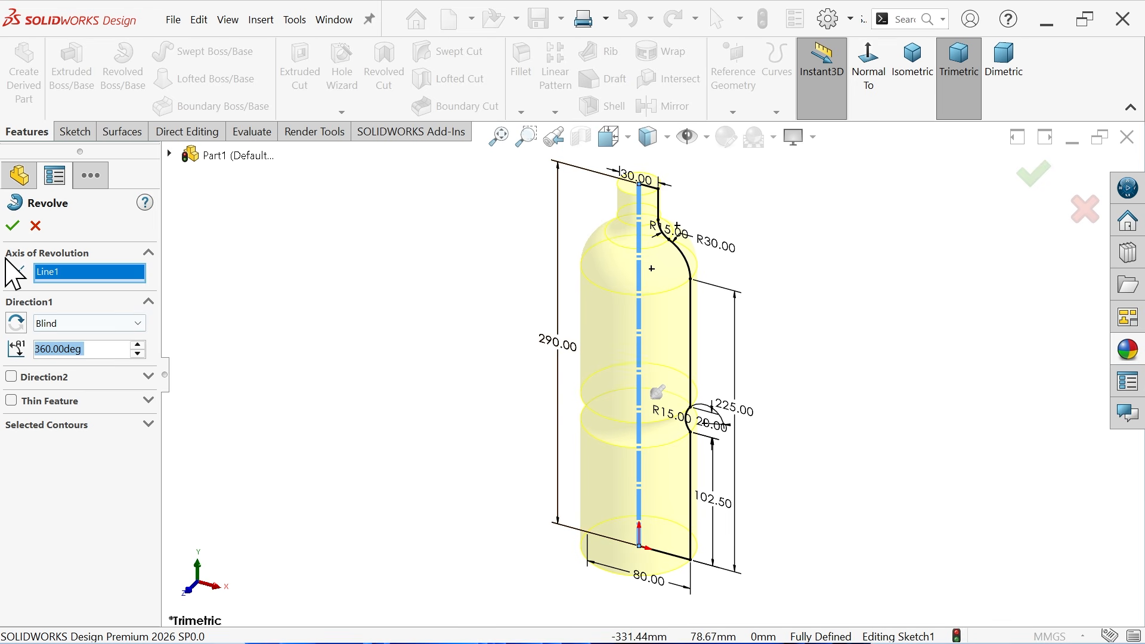
pyautogui.click(12, 226)
pyautogui.click(545, 375)
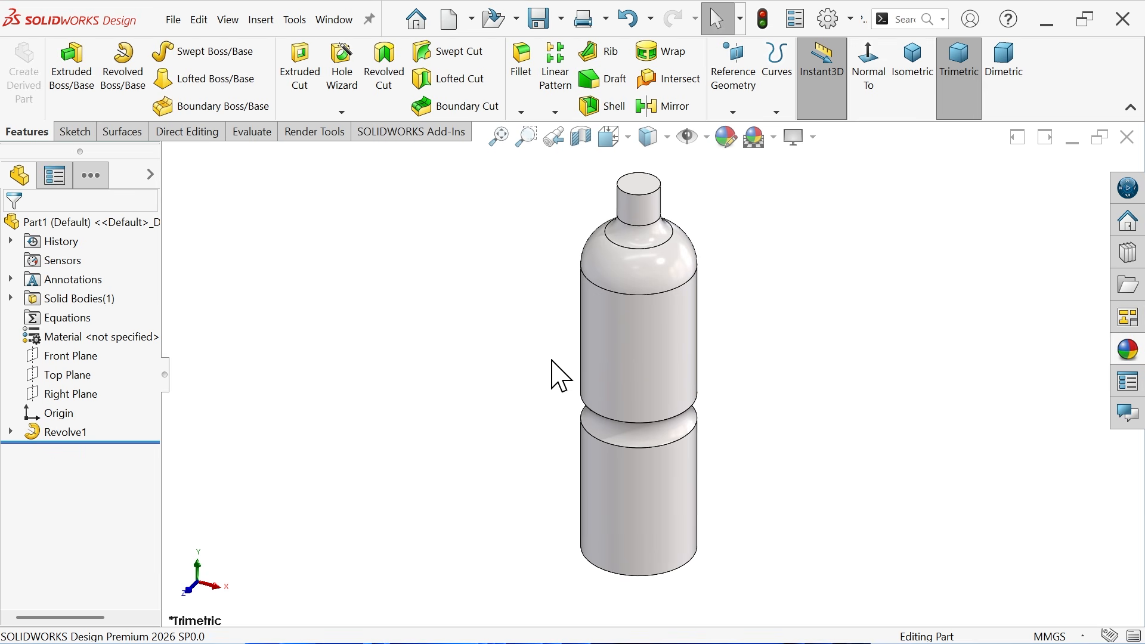
# Fillet the bottle's bottom outer edge and both edges of the side groove face with a 10 mm radius.
pyautogui.click(522, 91)
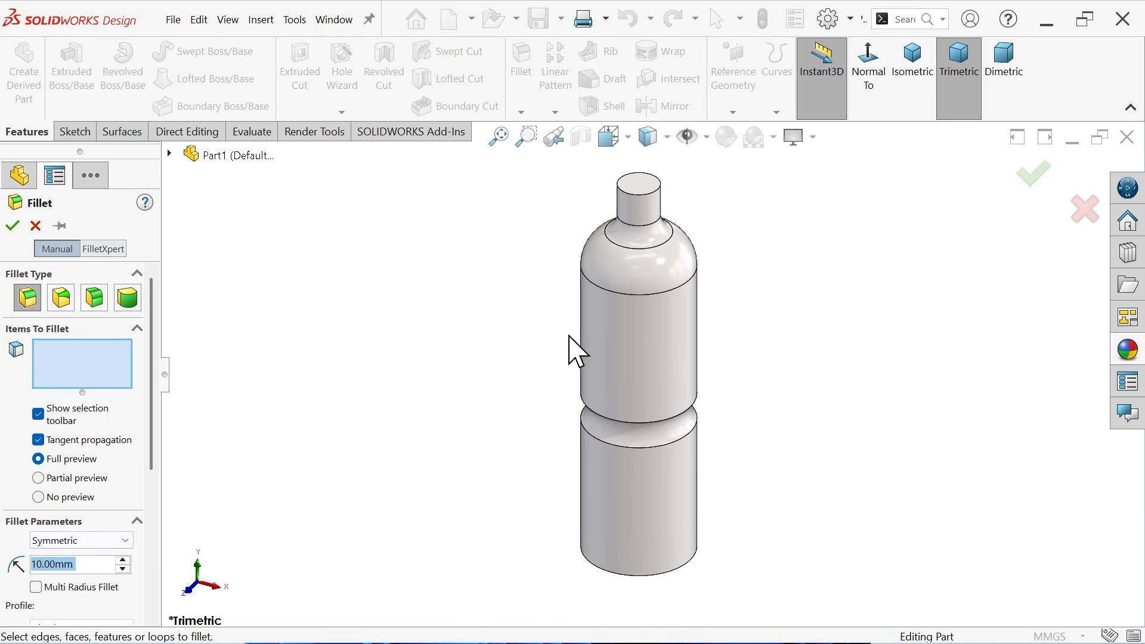
pyautogui.click(611, 574)
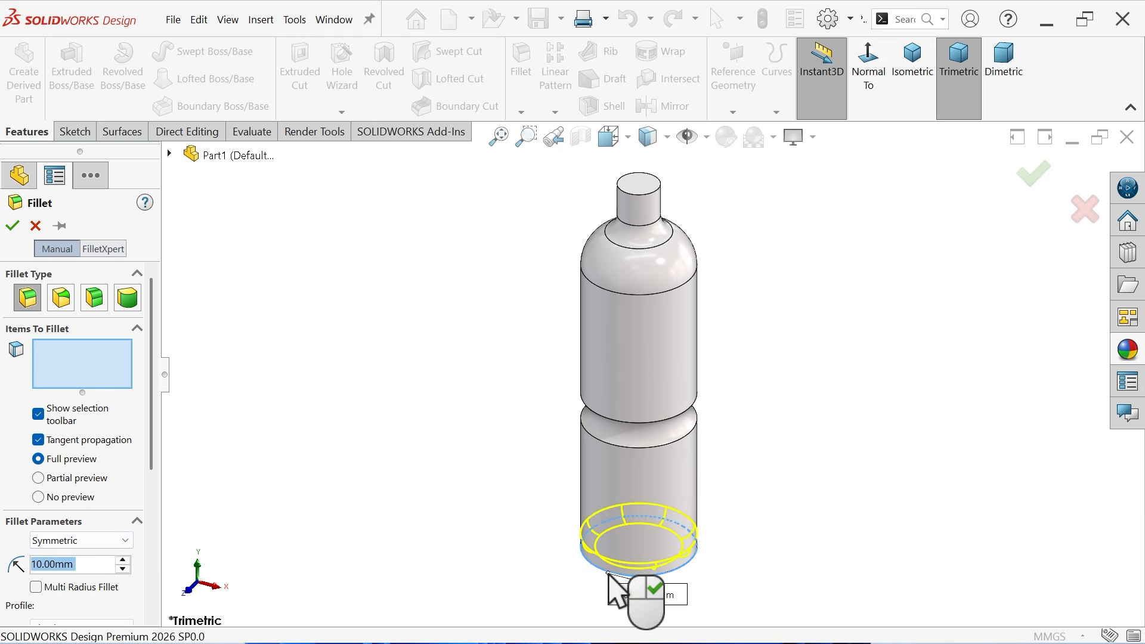
pyautogui.scroll(-2, 674, 441)
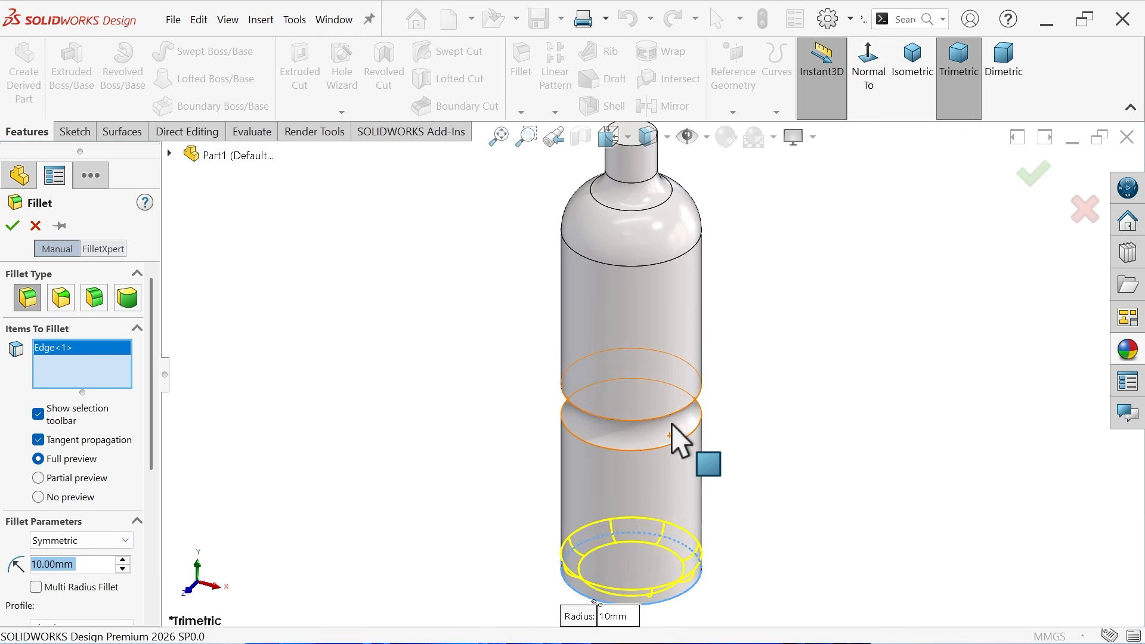
pyautogui.click(614, 432)
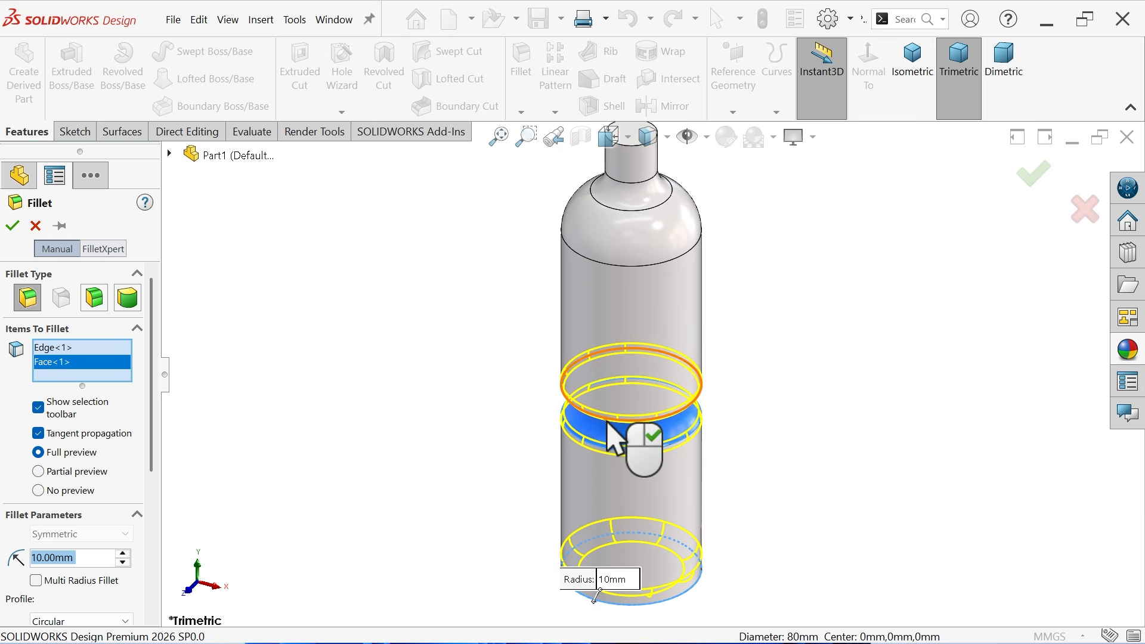
pyautogui.click(12, 225)
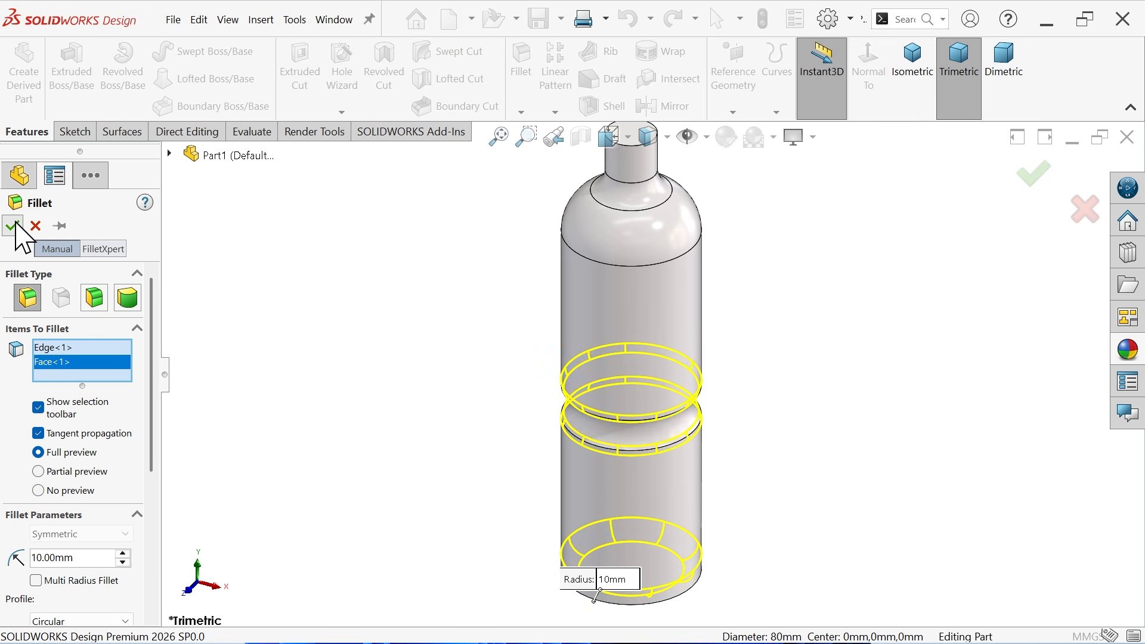
pyautogui.moveTo(698, 388); pyautogui.dragTo(802, 373, button='middle')
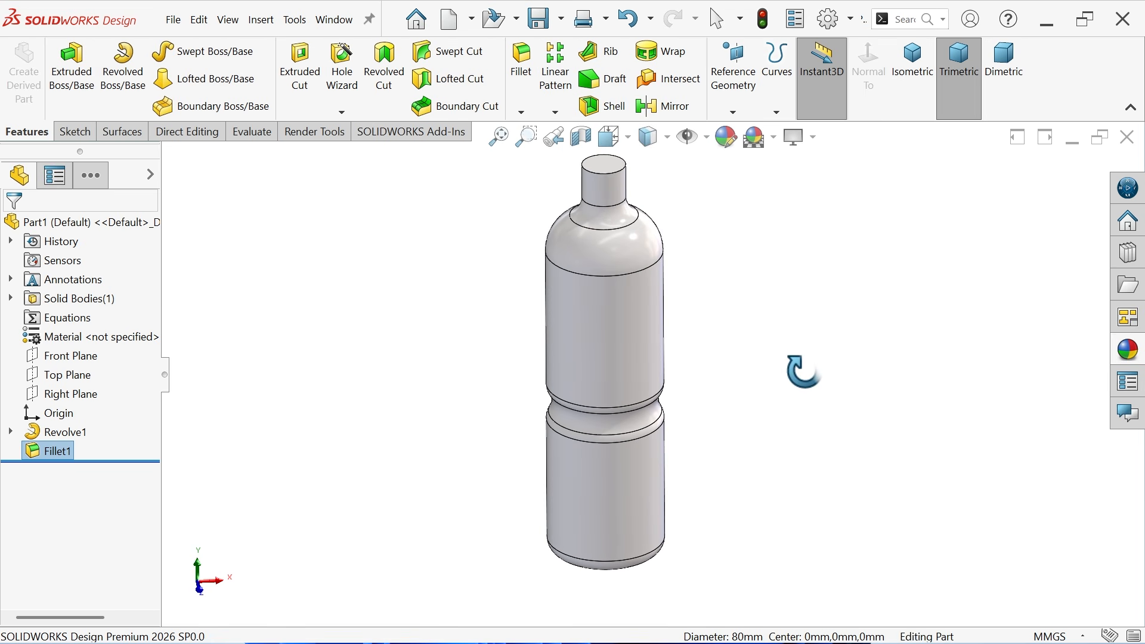
# Examine the reference drawing image for the Helix and Spiral table, spiral cut size, spiral count and spacing above the groove, and return to SOLIDWORKS.
pyautogui.hotkey('alt', 'Tab')
pyautogui.moveTo(629, 393)
pyautogui.mouseDown()
pyautogui.moveTo(633, 503)
pyautogui.moveTo(621, 511)
pyautogui.mouseUp()
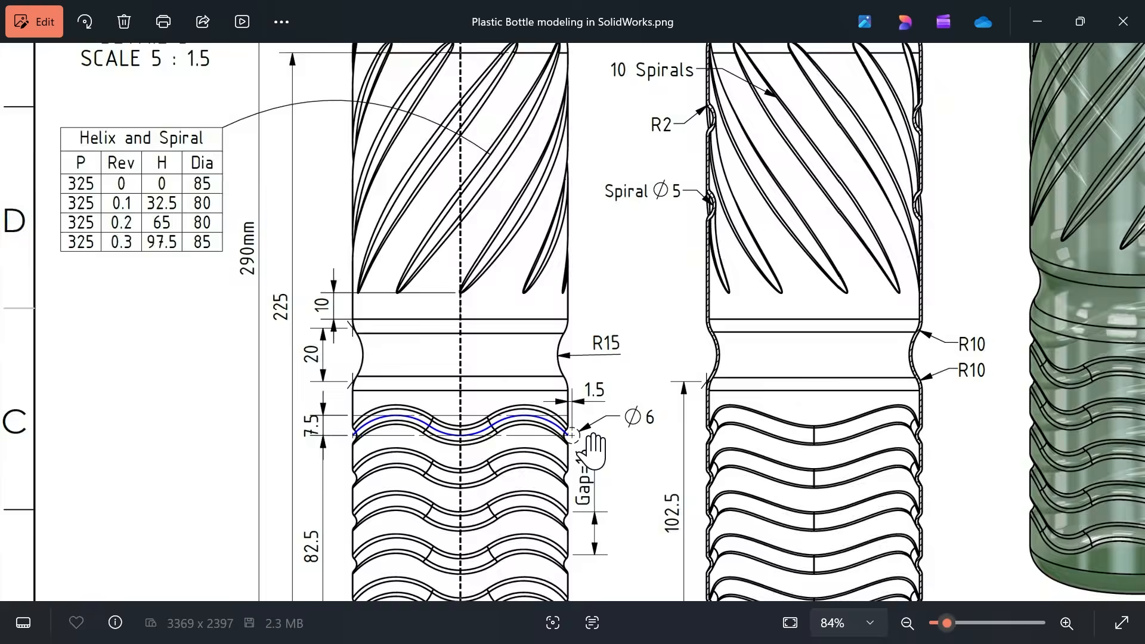
pyautogui.scroll(-3, 591, 450)
pyautogui.scroll(2, 355, 214)
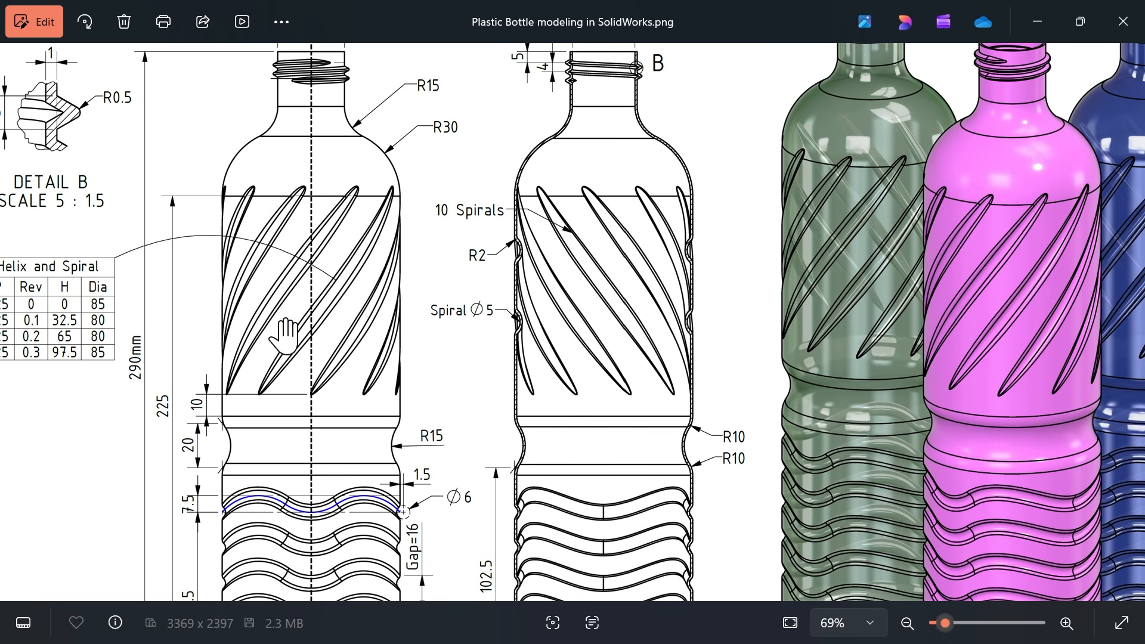
pyautogui.scroll(3, 301, 332)
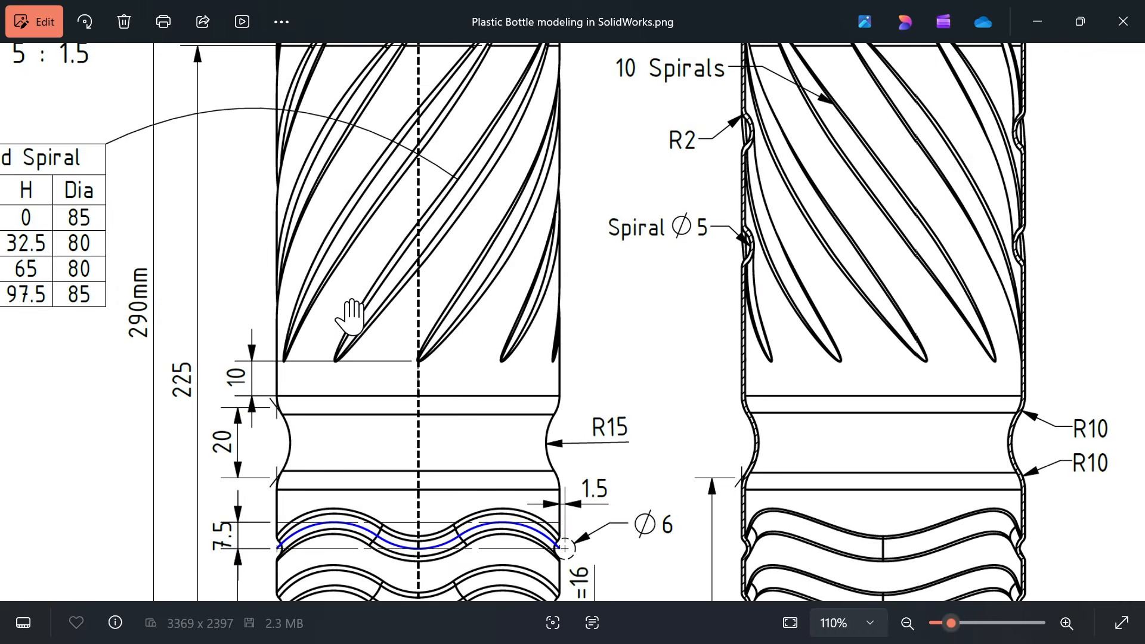
pyautogui.moveTo(351, 316); pyautogui.dragTo(391, 364)
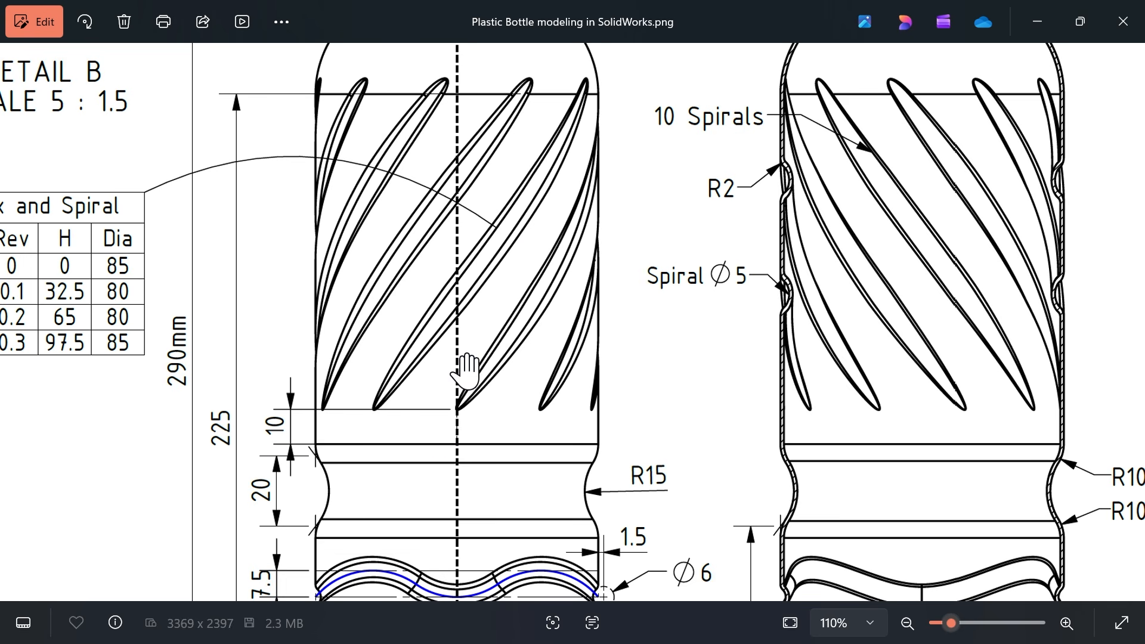
pyautogui.scroll(-2, 634, 307)
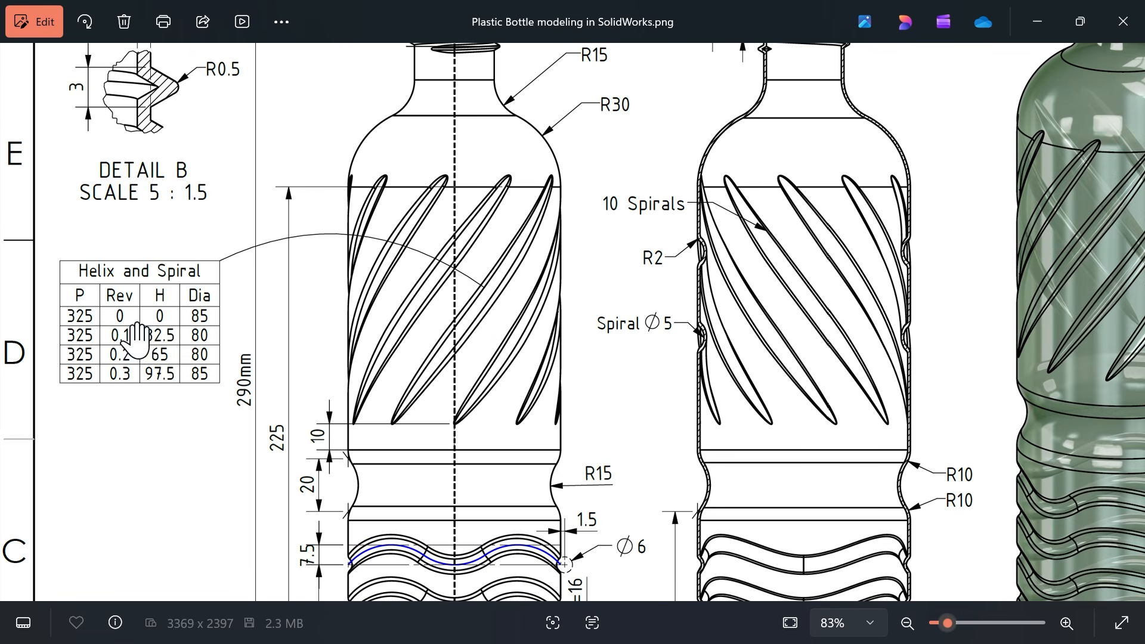
pyautogui.scroll(2, 119, 337)
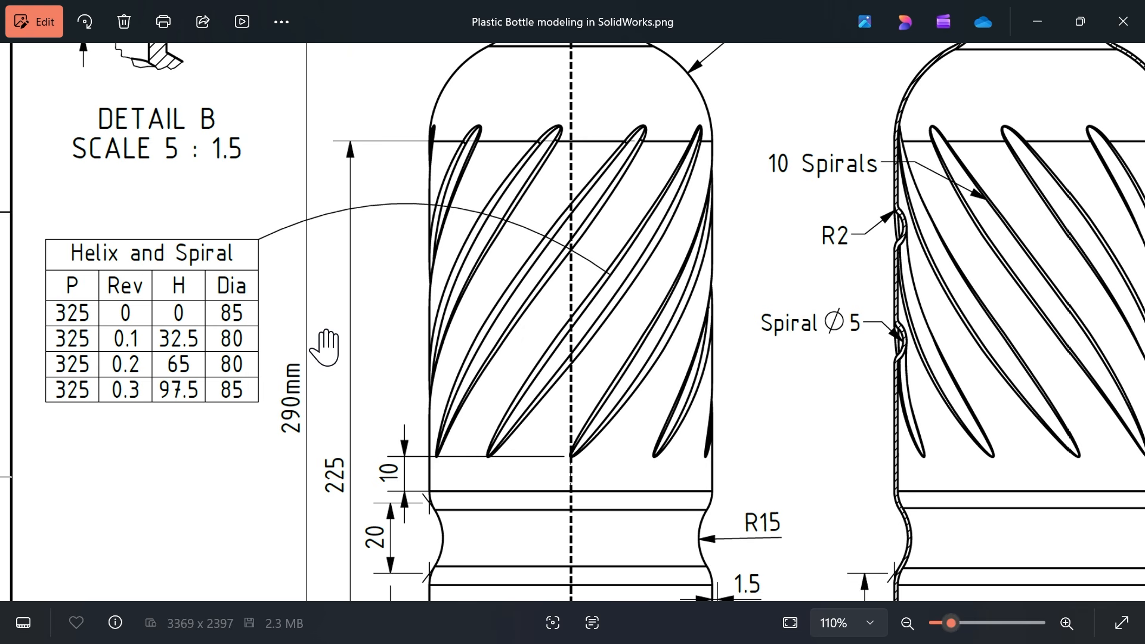
pyautogui.scroll(-5, 325, 345)
pyautogui.scroll(-1, 331, 354)
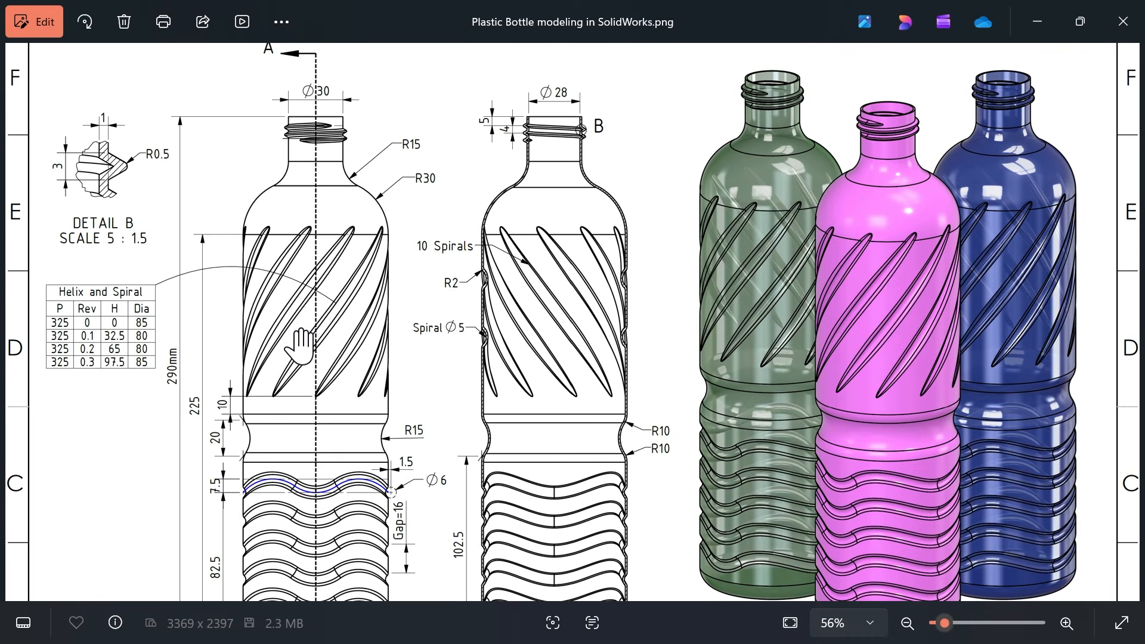
pyautogui.scroll(5, 482, 279)
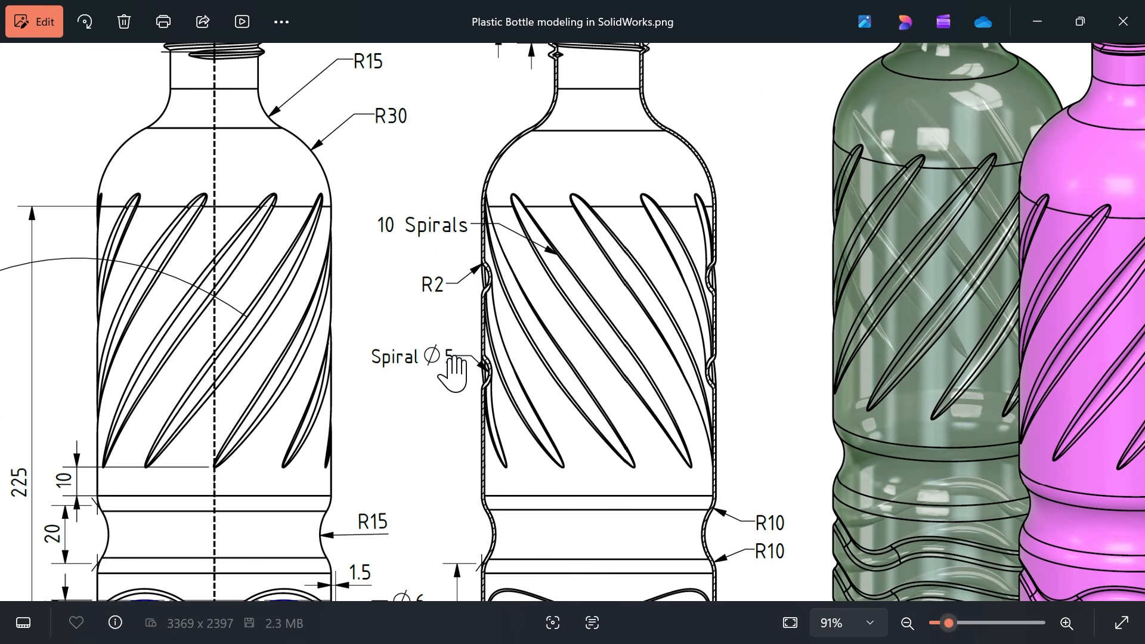
pyautogui.scroll(3, 465, 374)
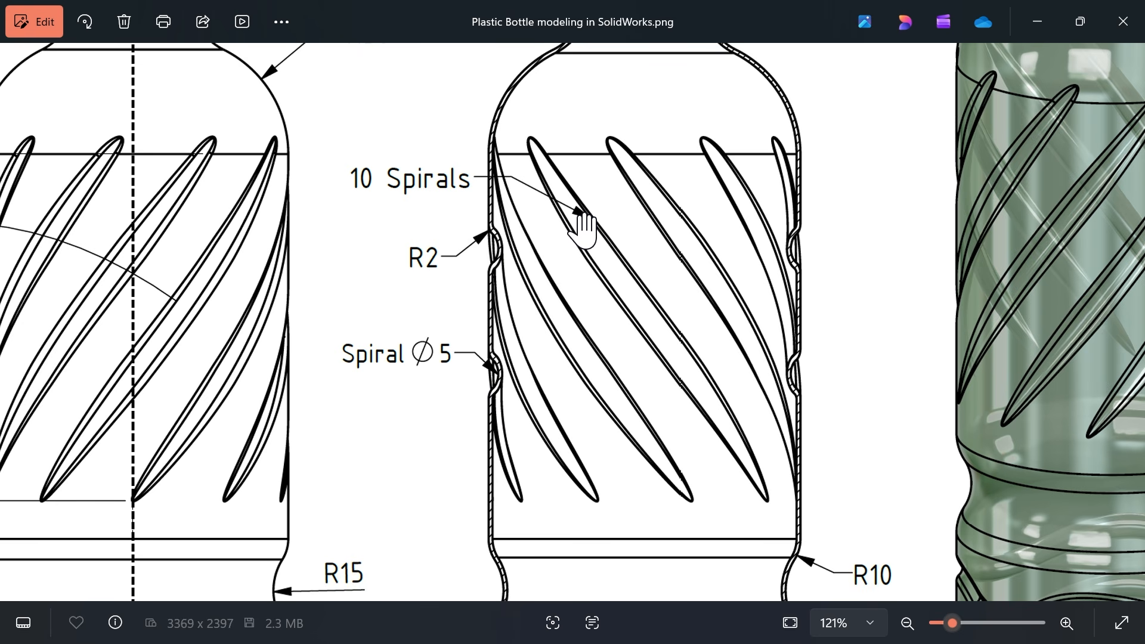
pyautogui.scroll(-4, 501, 244)
pyautogui.scroll(-2, 507, 257)
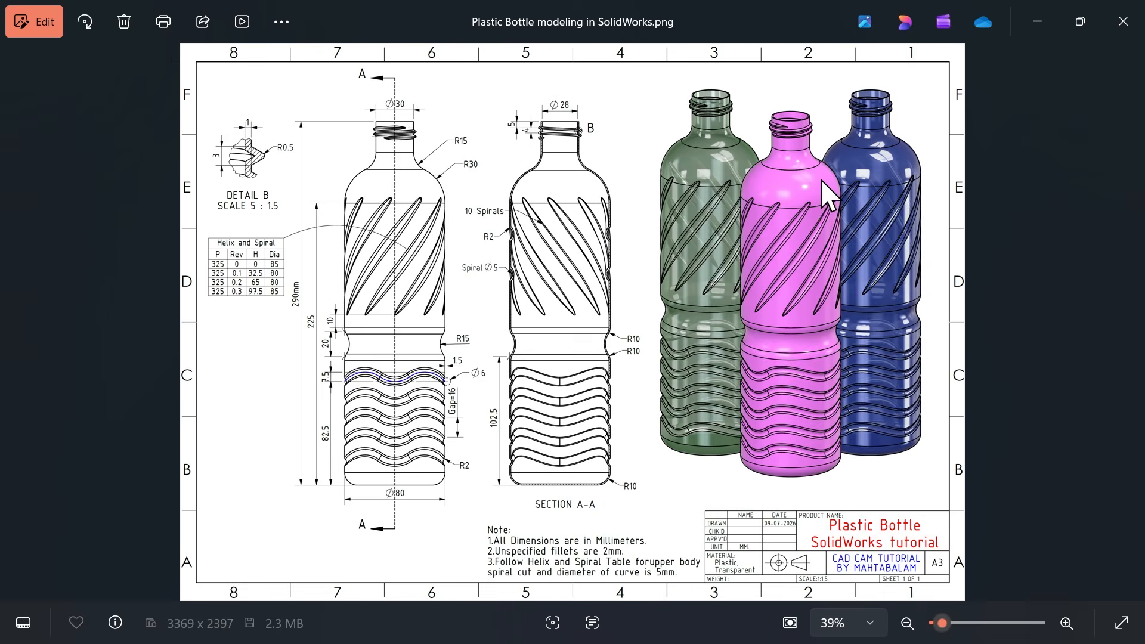
pyautogui.click(1033, 21)
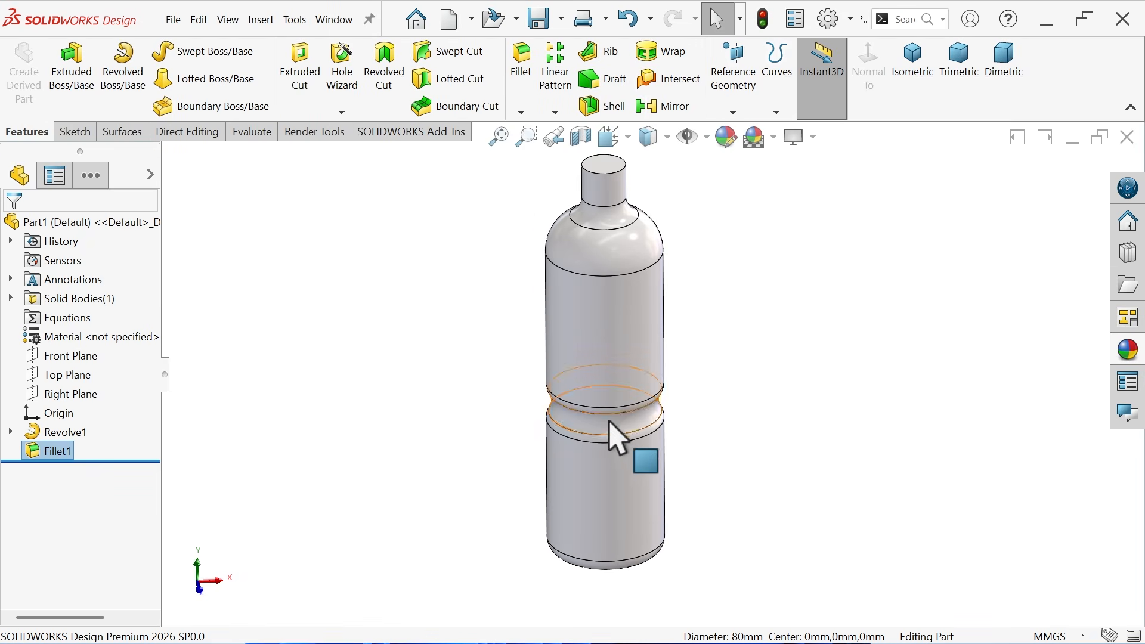
# Create a reference plane through the circular edge where the groove's upper fillet meets the upper body wall.
pyautogui.scroll(-2, 612, 428)
pyautogui.click(733, 112)
pyautogui.click(738, 132)
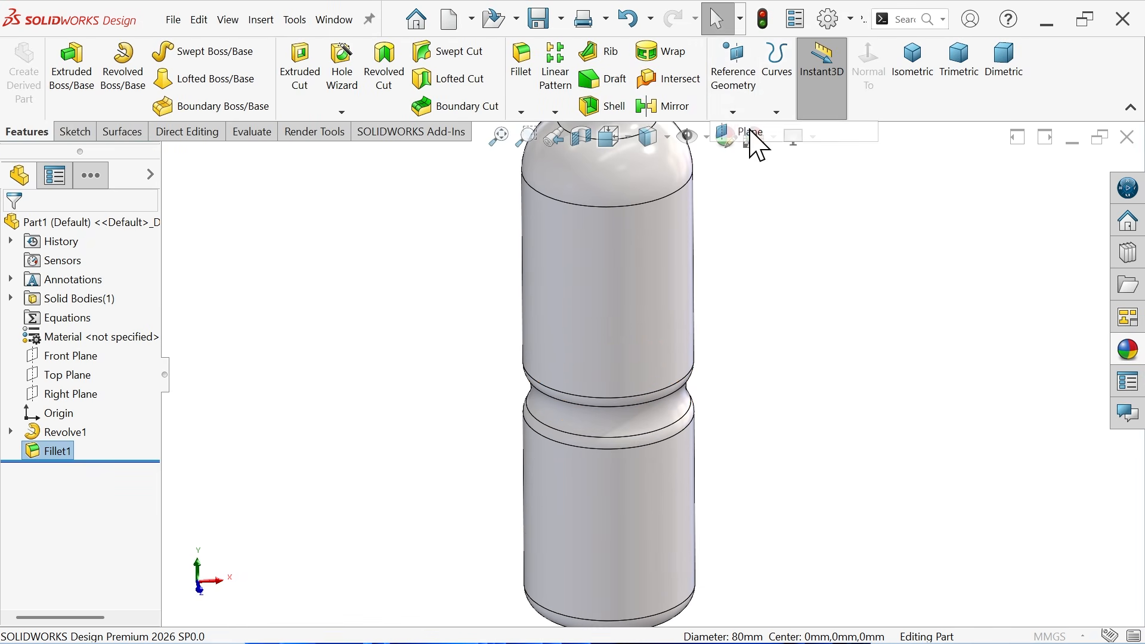
pyautogui.click(661, 406)
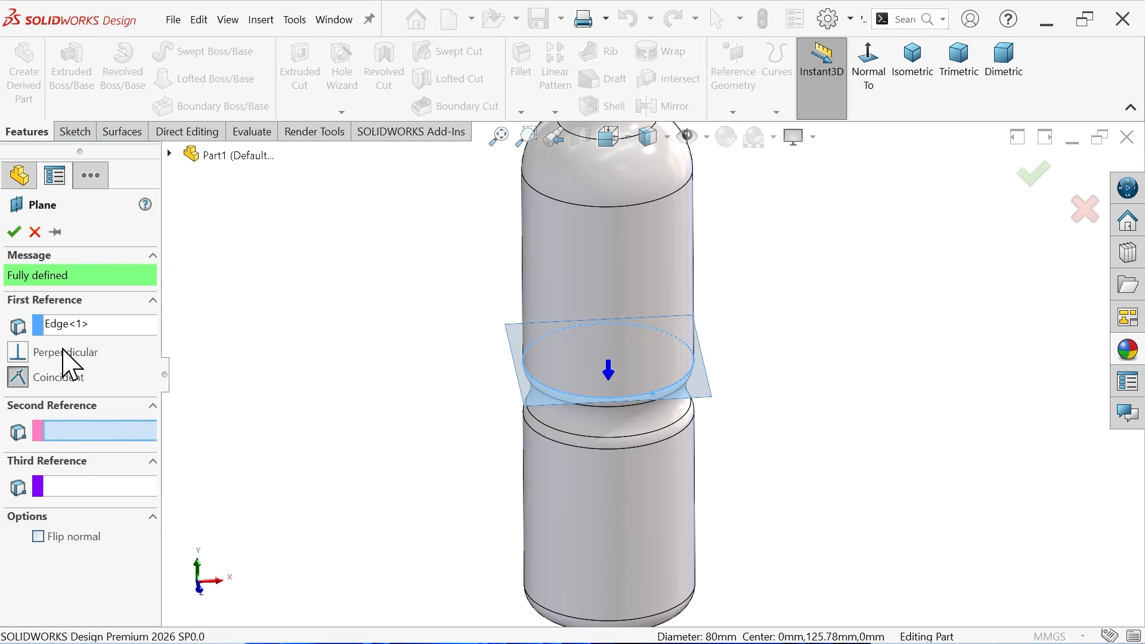
pyautogui.click(14, 237)
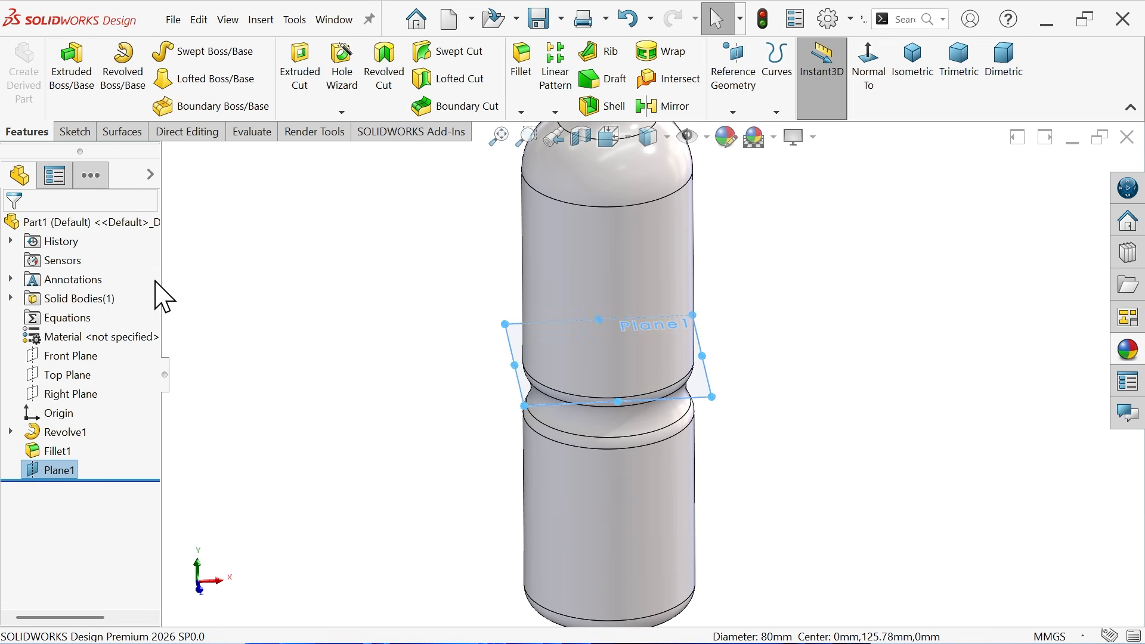
# Create a reference plane offset 10 mm above Plane1, with the offset direction flipped.
pyautogui.click(733, 112)
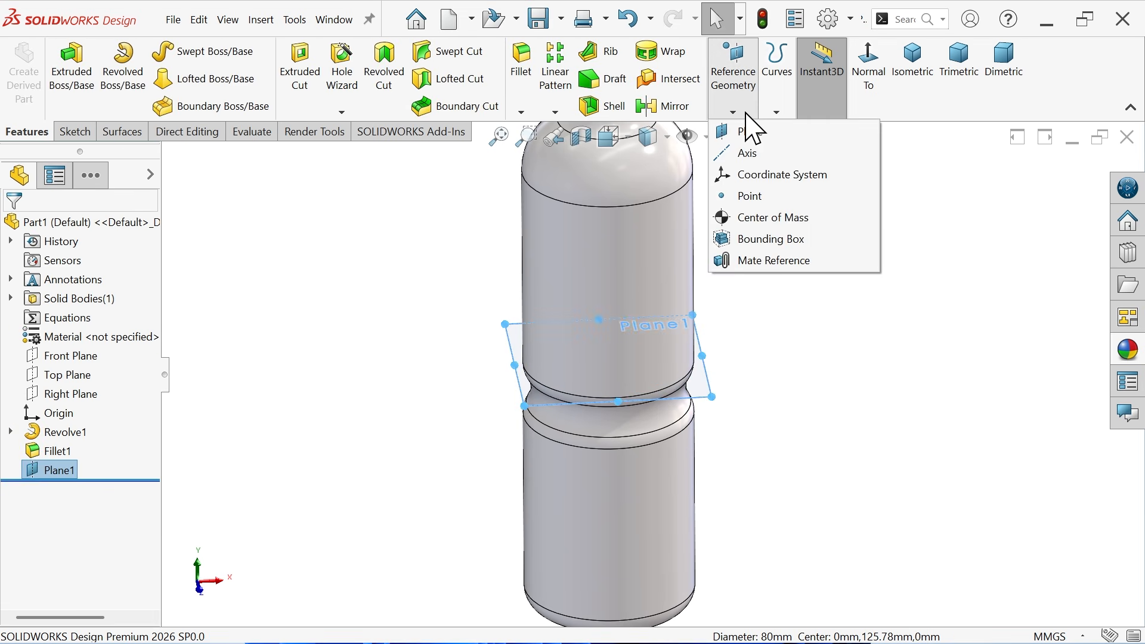
pyautogui.click(742, 136)
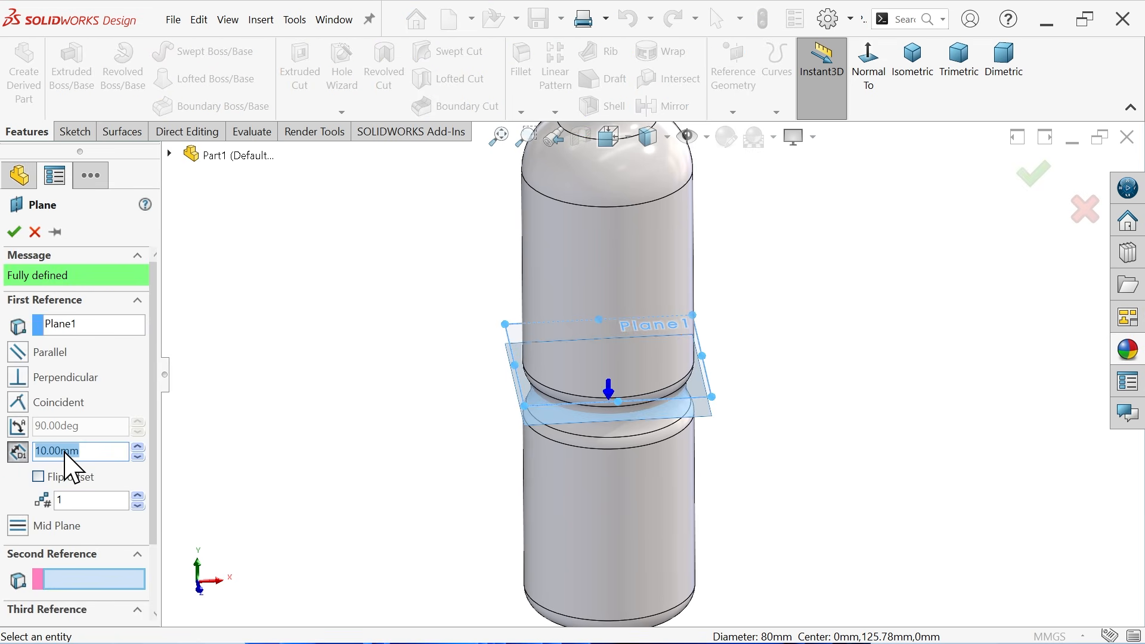
pyautogui.moveTo(349, 447); pyautogui.dragTo(345, 370, button='middle')
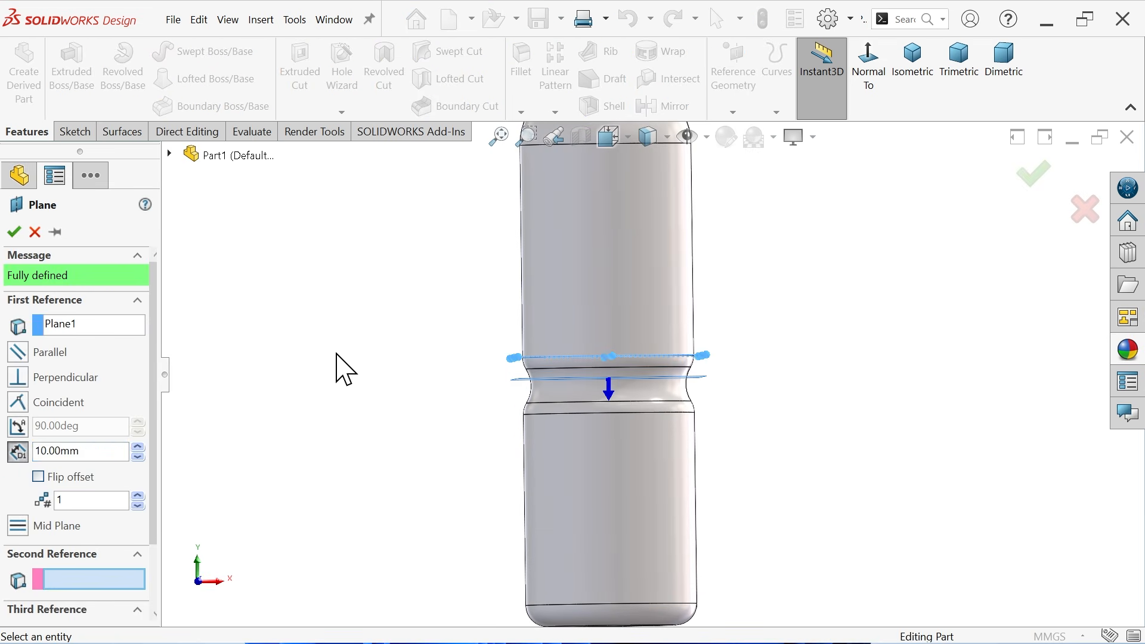
pyautogui.click(38, 477)
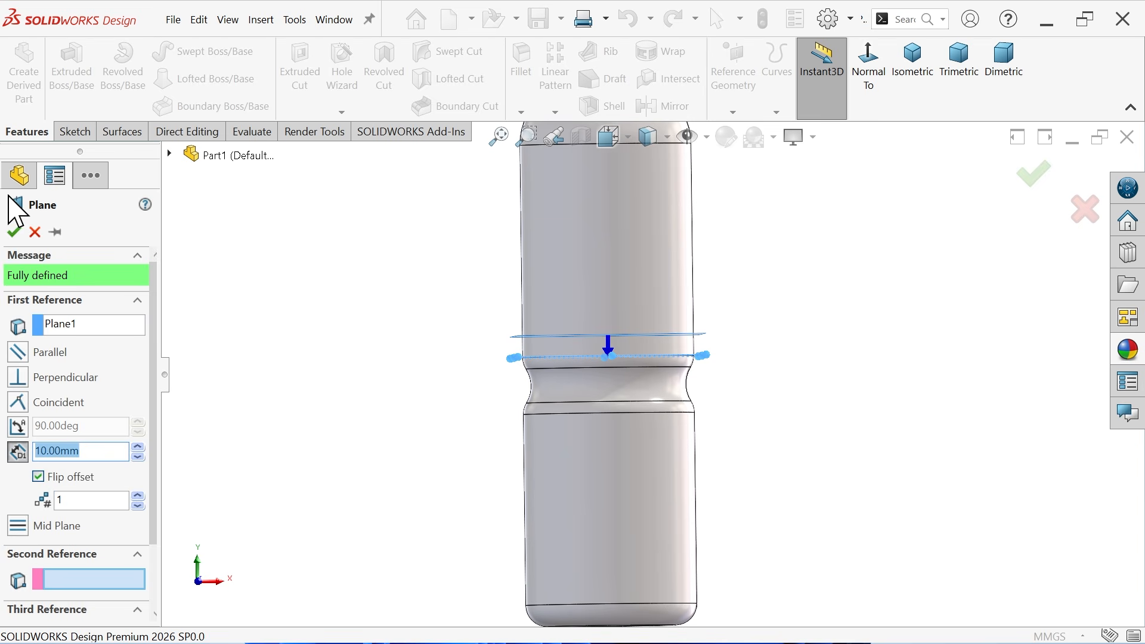
pyautogui.click(13, 232)
# Start a sketch on the new offset plane and draw a circle about 94 mm in diameter centred on the origin.
pyautogui.moveTo(369, 268); pyautogui.dragTo(384, 328, button='middle')
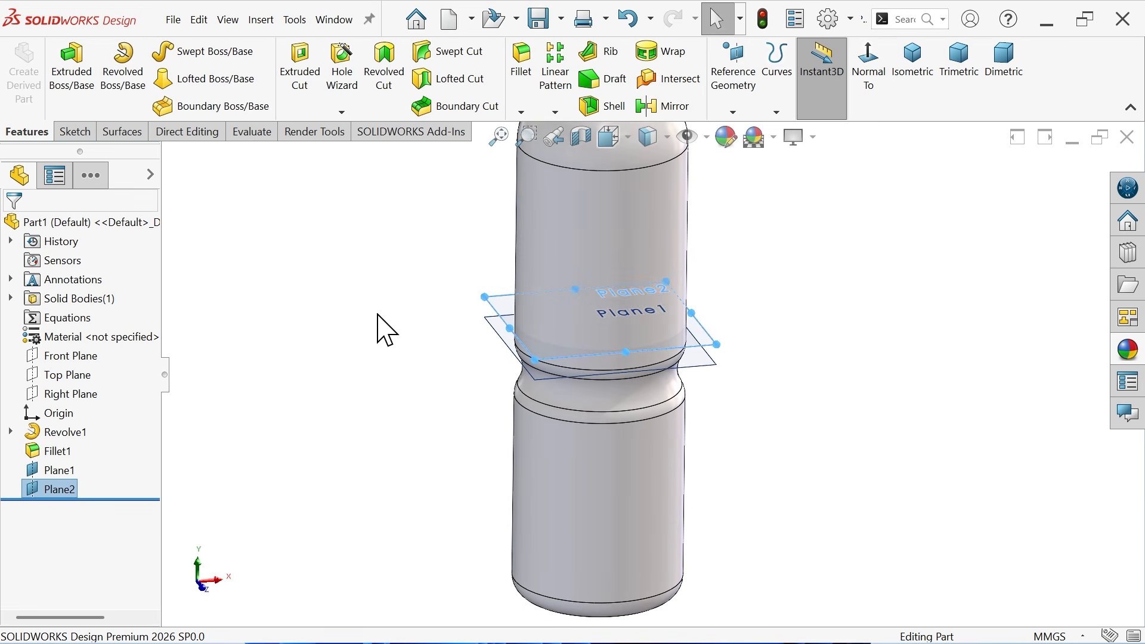
pyautogui.scroll(-2, 467, 325)
pyautogui.click(551, 331)
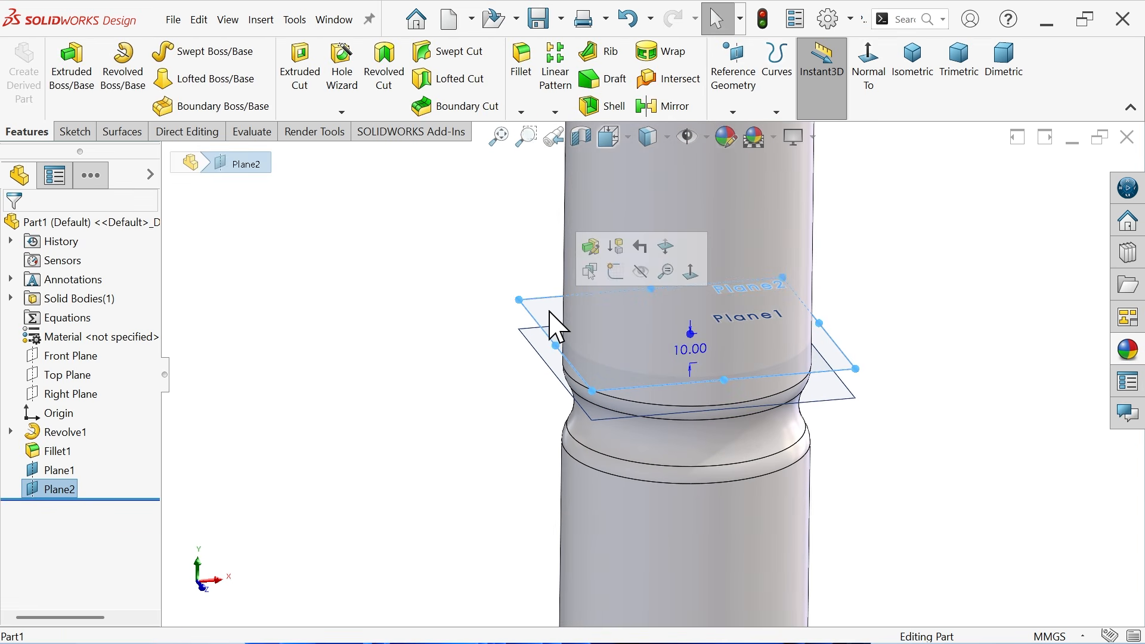
pyautogui.click(627, 279)
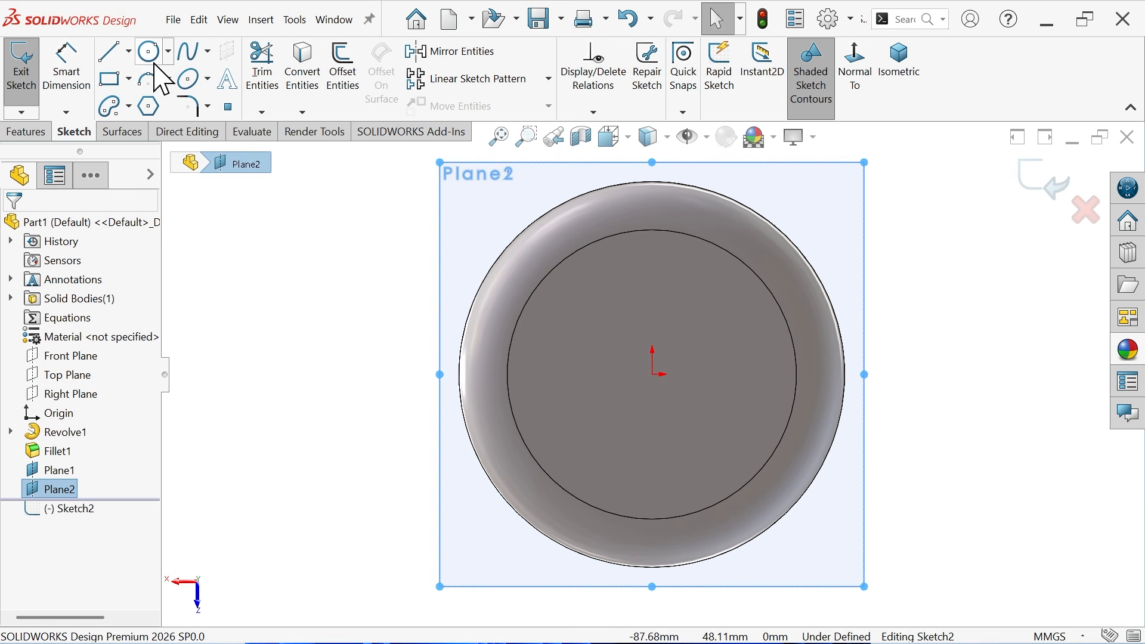
pyautogui.click(149, 51)
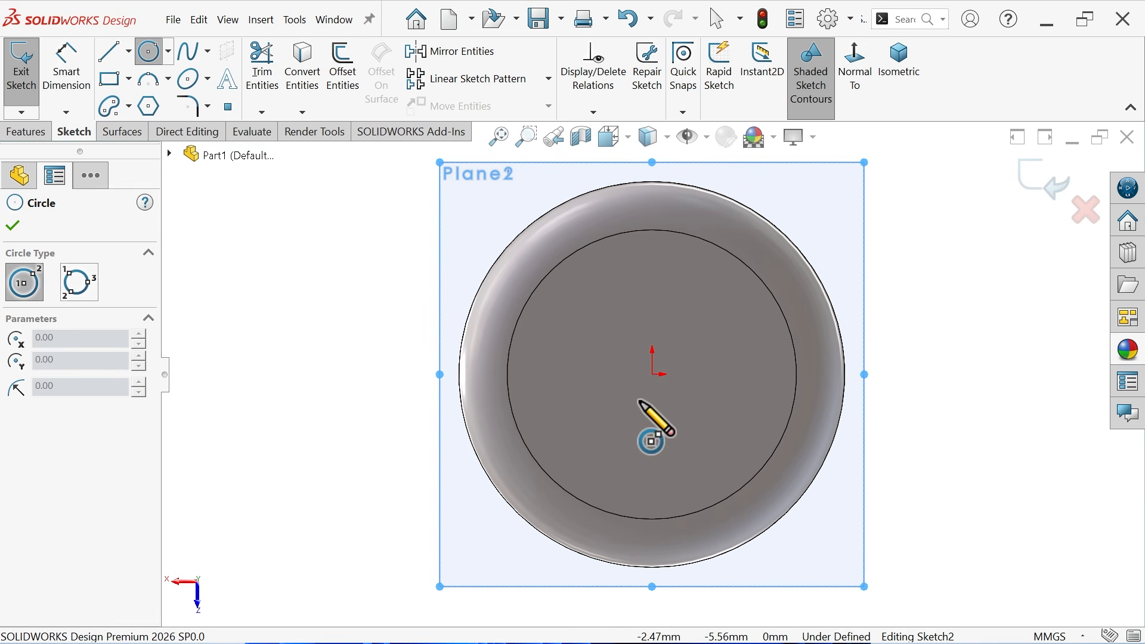
pyautogui.click(651, 374)
pyautogui.click(429, 345)
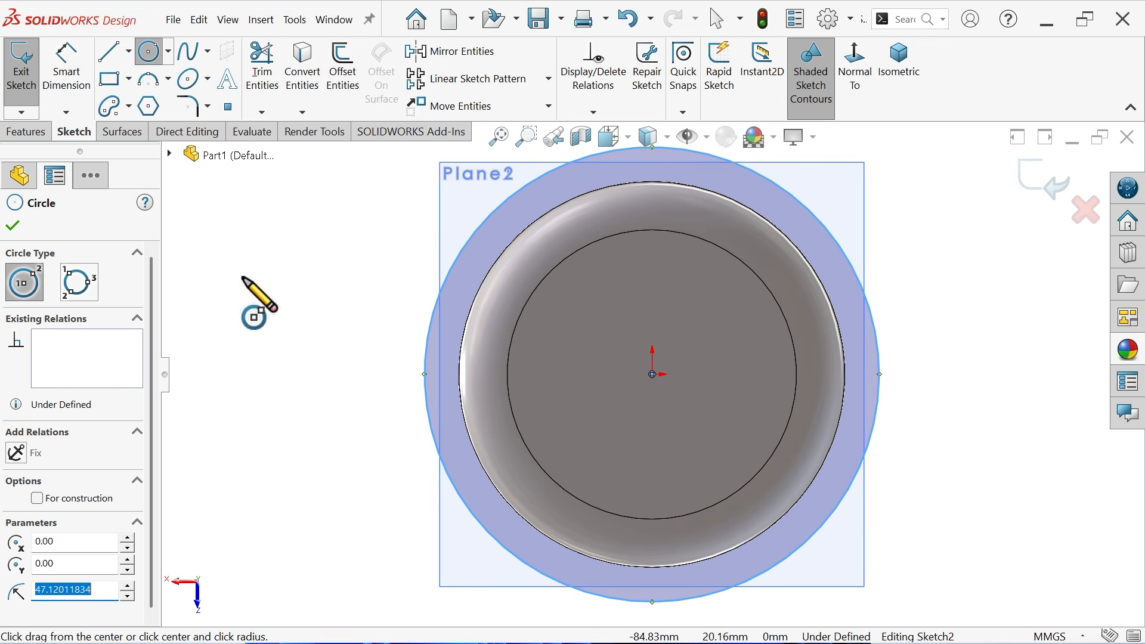
# Dimension the circle's diameter and set it to 85 mm.
pyautogui.click(66, 65)
pyautogui.click(428, 393)
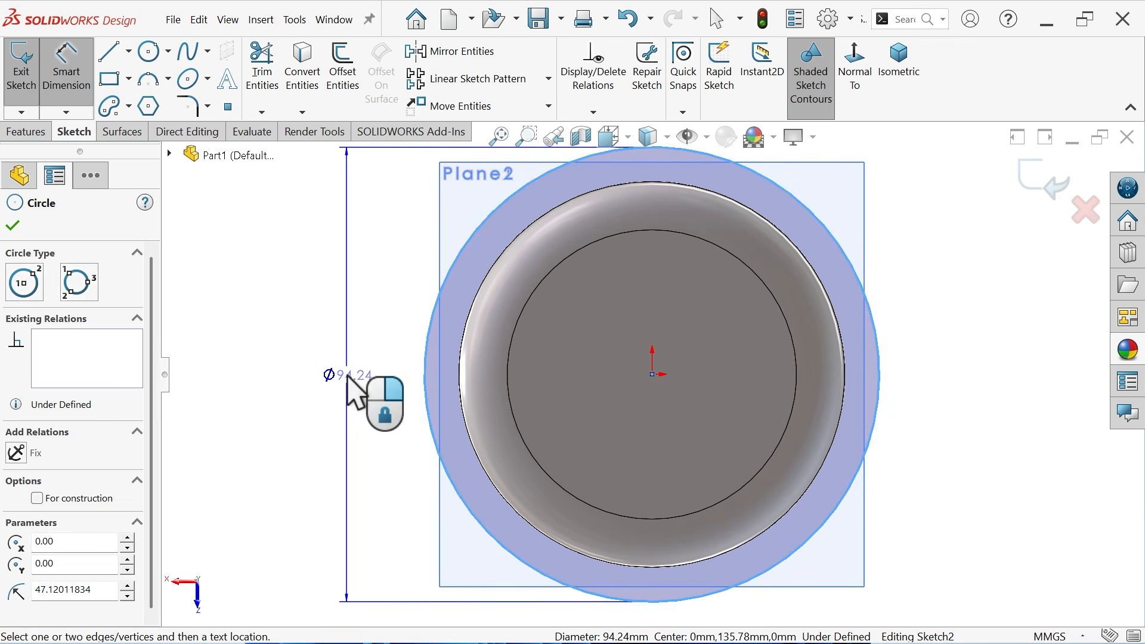
pyautogui.click(349, 388)
pyautogui.write('85')
pyautogui.press('Return')
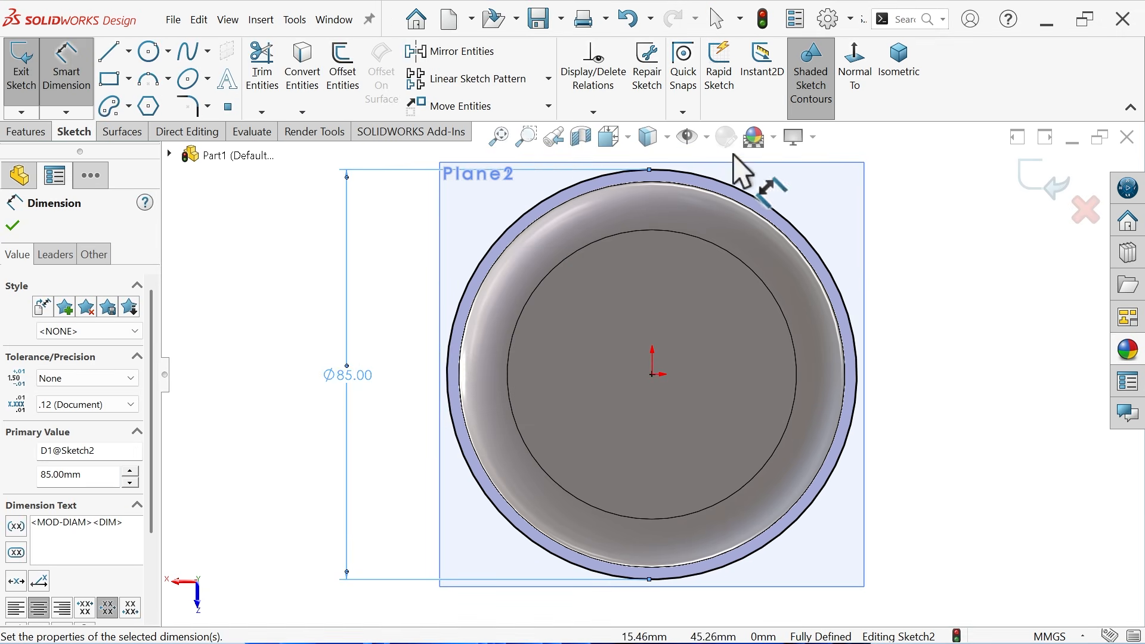
# Start a Helix and Spiral from the circle, defined by Pitch and Revolution with variable pitch.
pyautogui.click(900, 71)
pyautogui.scroll(-3, 695, 398)
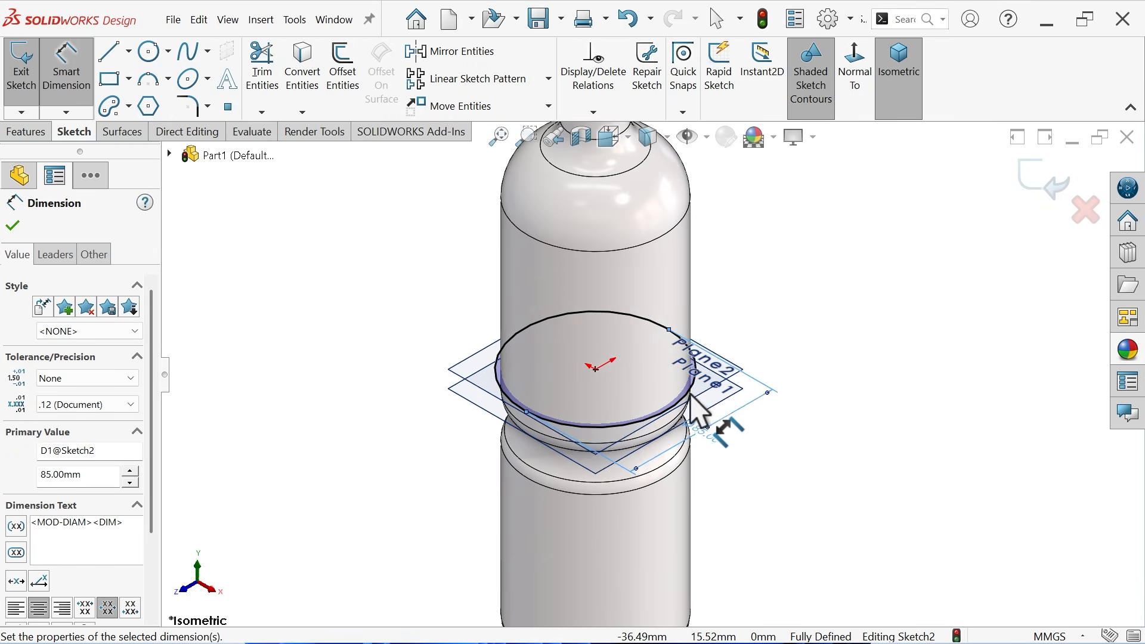
pyautogui.click(42, 133)
pyautogui.click(776, 111)
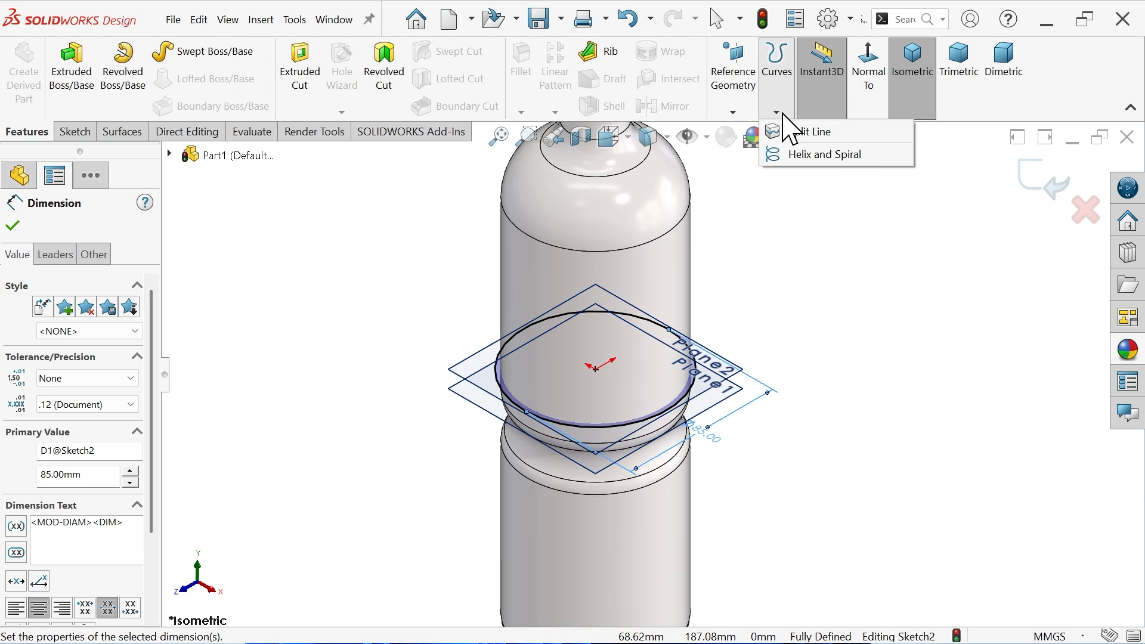
pyautogui.click(792, 157)
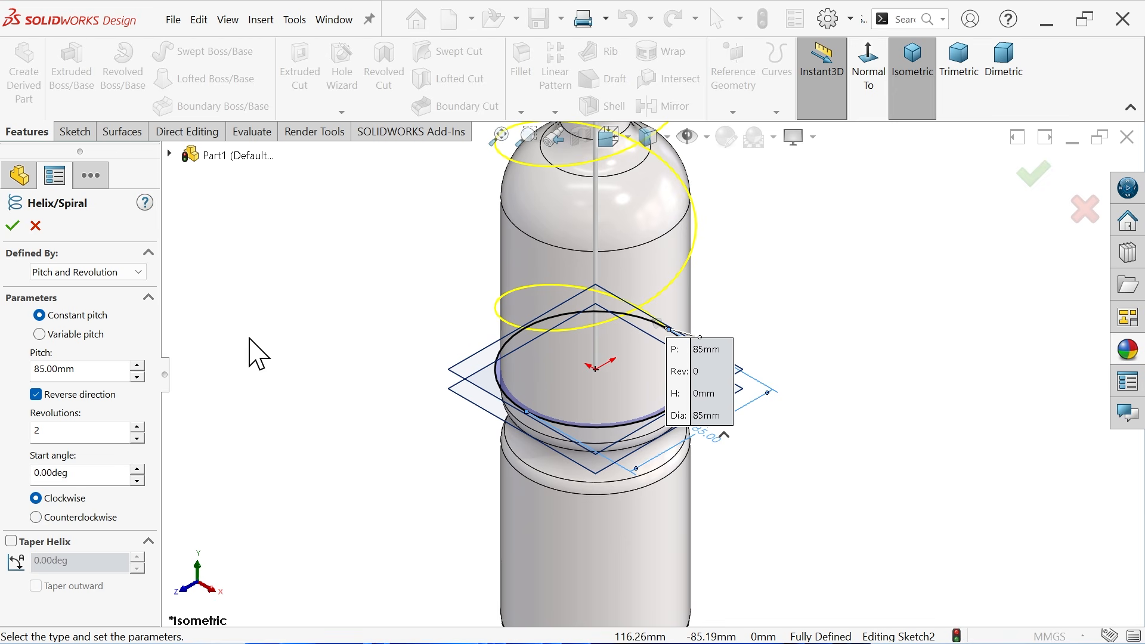
pyautogui.click(57, 273)
pyautogui.click(119, 280)
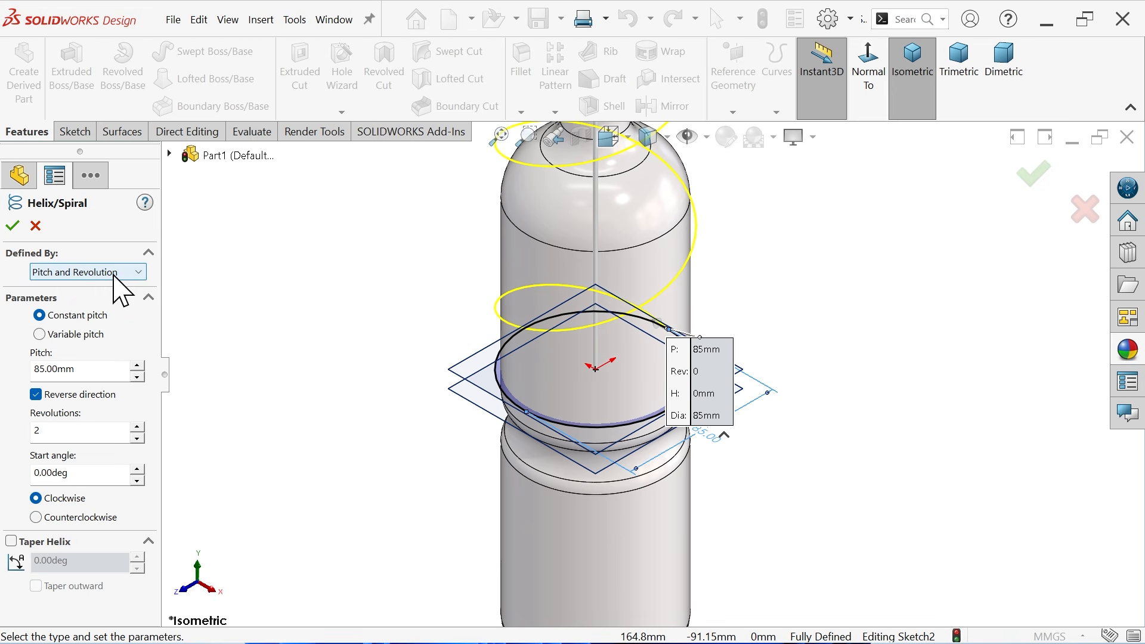
pyautogui.click(67, 335)
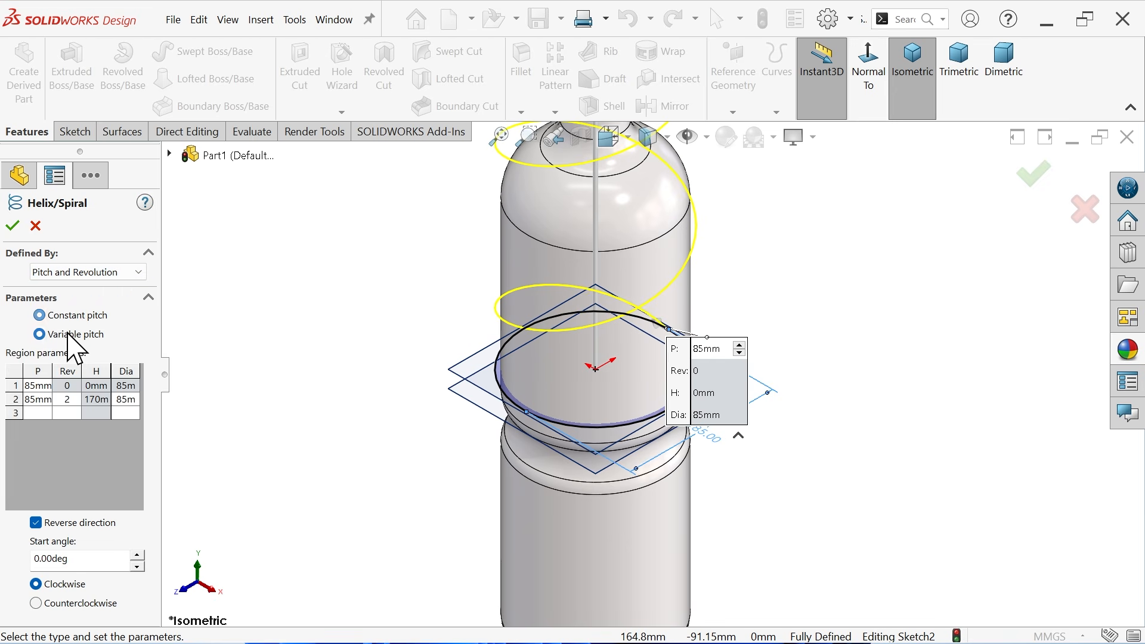
# Set the helix's first region to 325 mm pitch and the second to 325 mm pitch, 0.1 revolutions and 80 mm diameter.
pyautogui.click(38, 386)
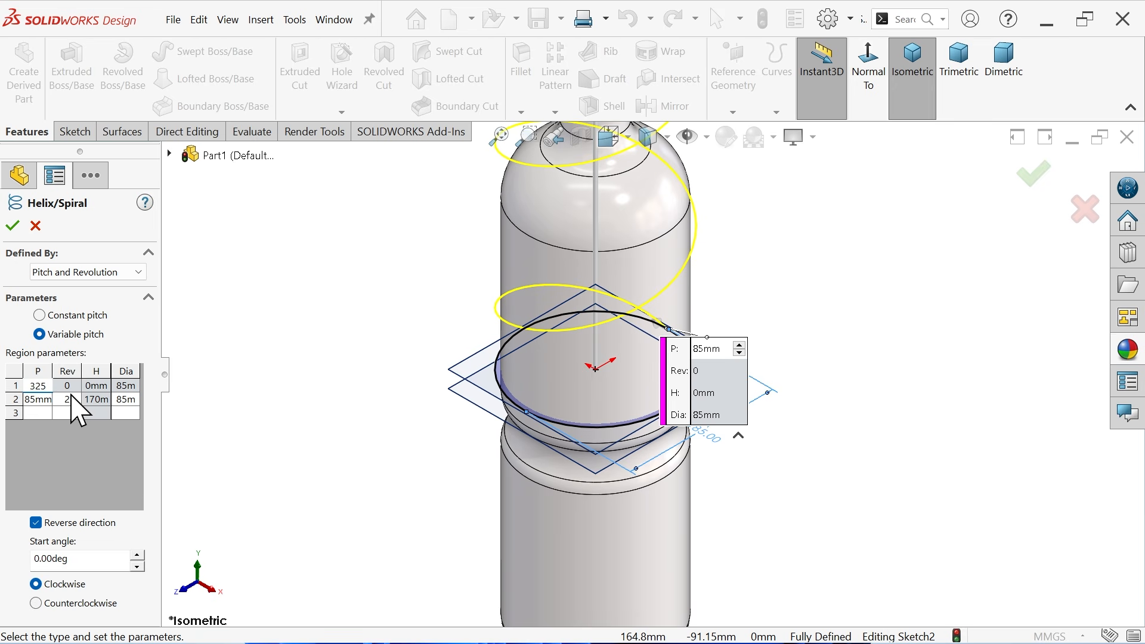
pyautogui.click(35, 400)
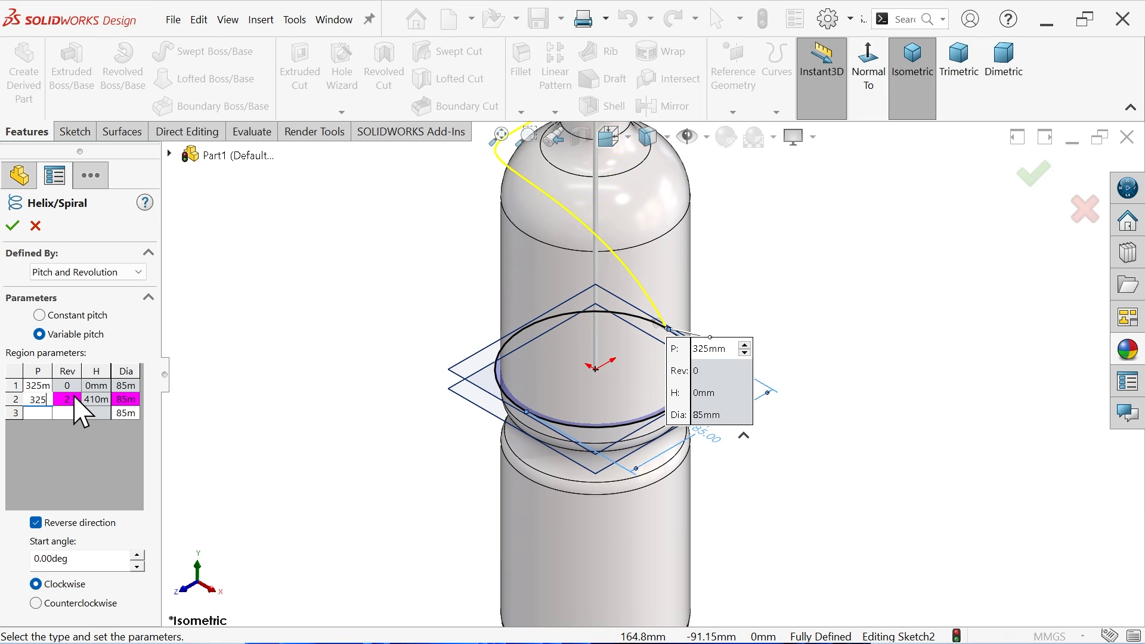
pyautogui.click(67, 398)
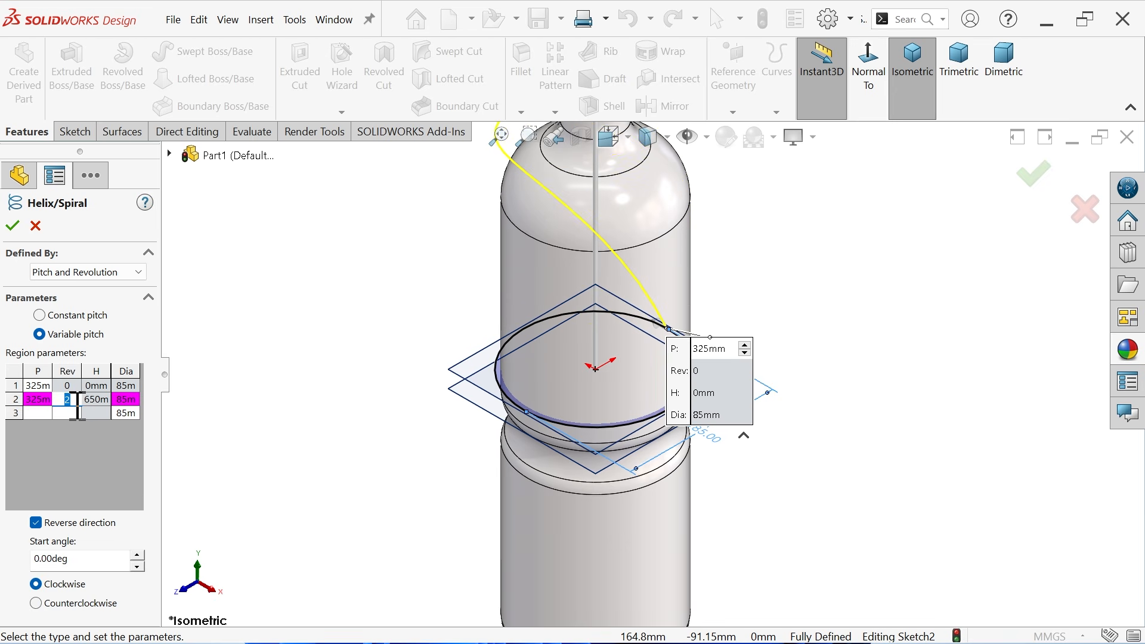
pyautogui.write('0.1')
pyautogui.press('Return')
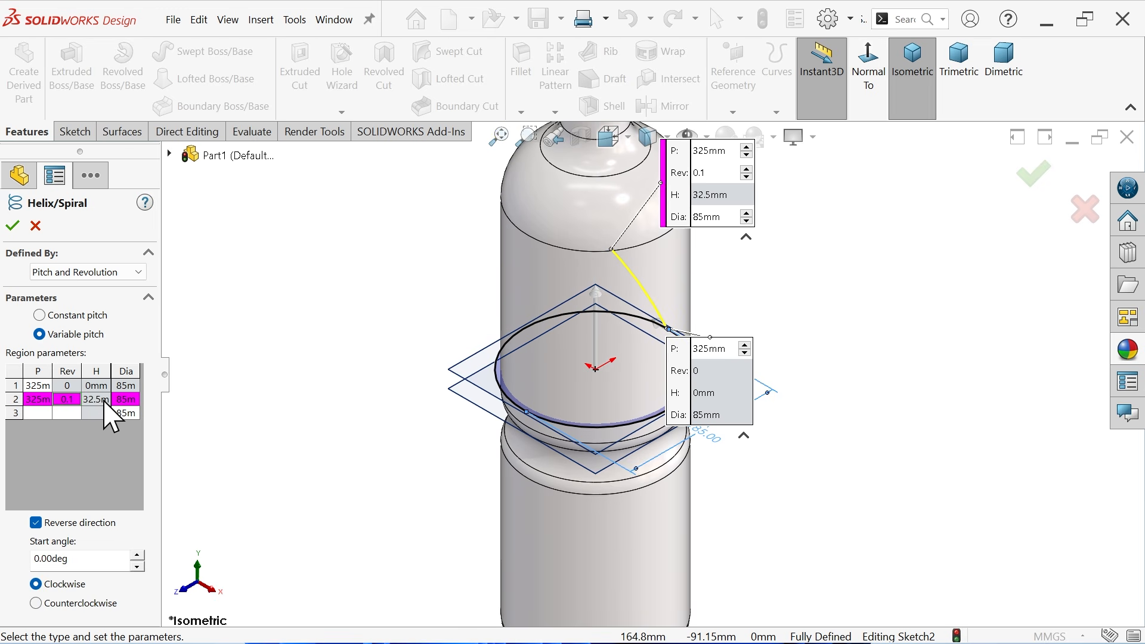
pyautogui.click(123, 399)
# Add a third helix region with 325 mm pitch, 0.2 revolutions and 80 mm diameter.
pyautogui.click(34, 413)
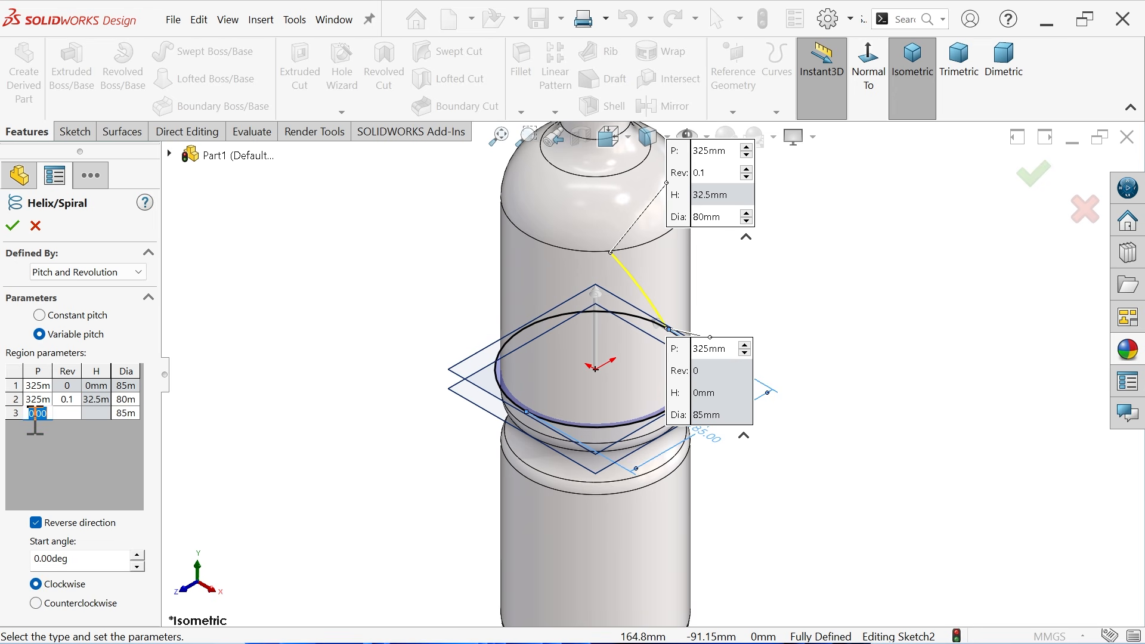
pyautogui.click(72, 413)
pyautogui.write('0.2')
pyautogui.press('Return')
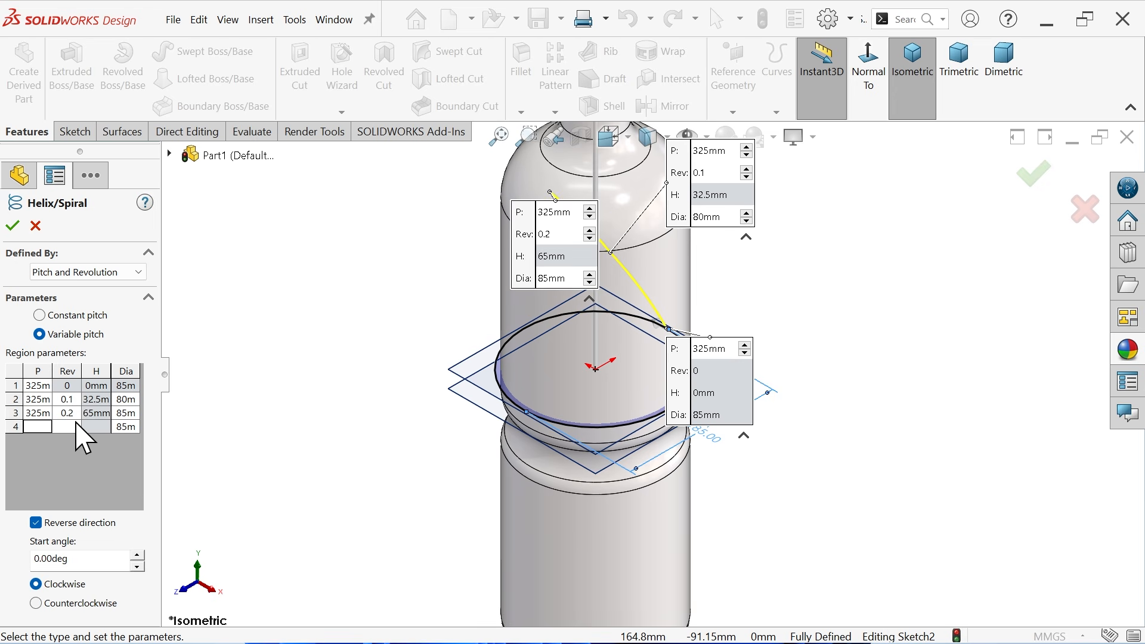
pyautogui.click(125, 413)
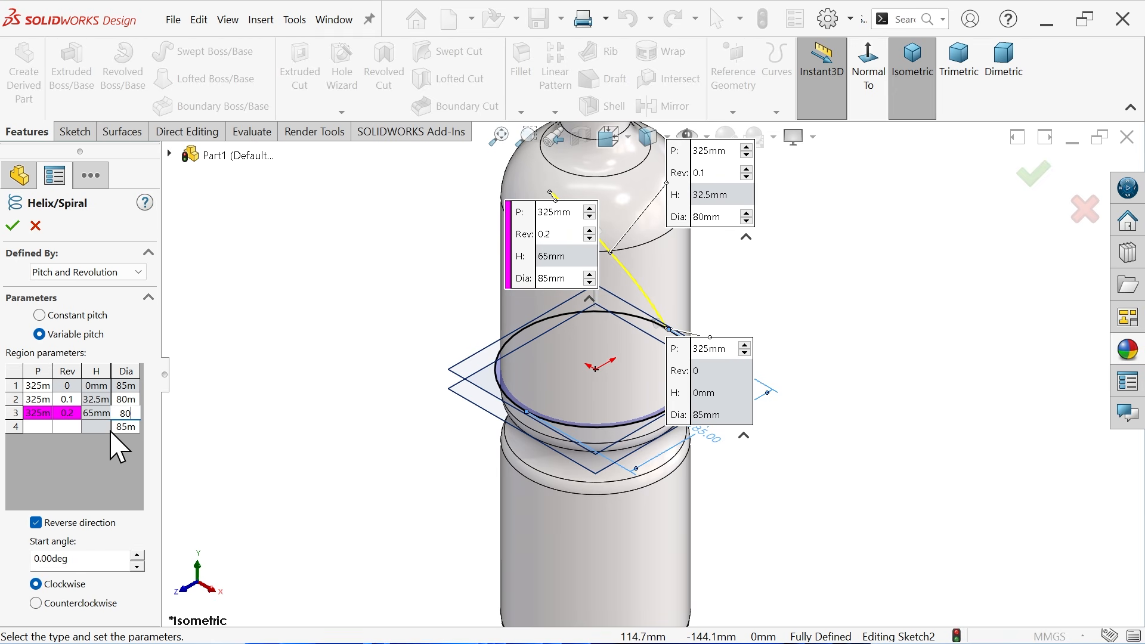
# Add a fourth helix region with 325 mm pitch and 0.3 revolutions, keeping the 85 mm diameter.
pyautogui.click(32, 431)
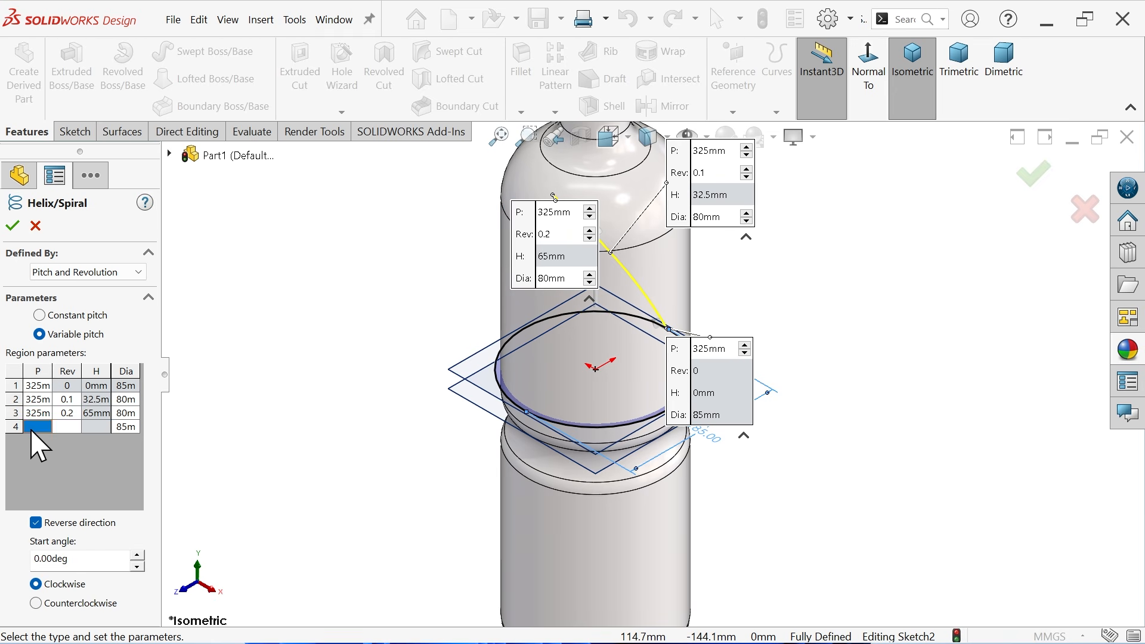
pyautogui.click(67, 427)
pyautogui.write('0.3')
pyautogui.press('Return')
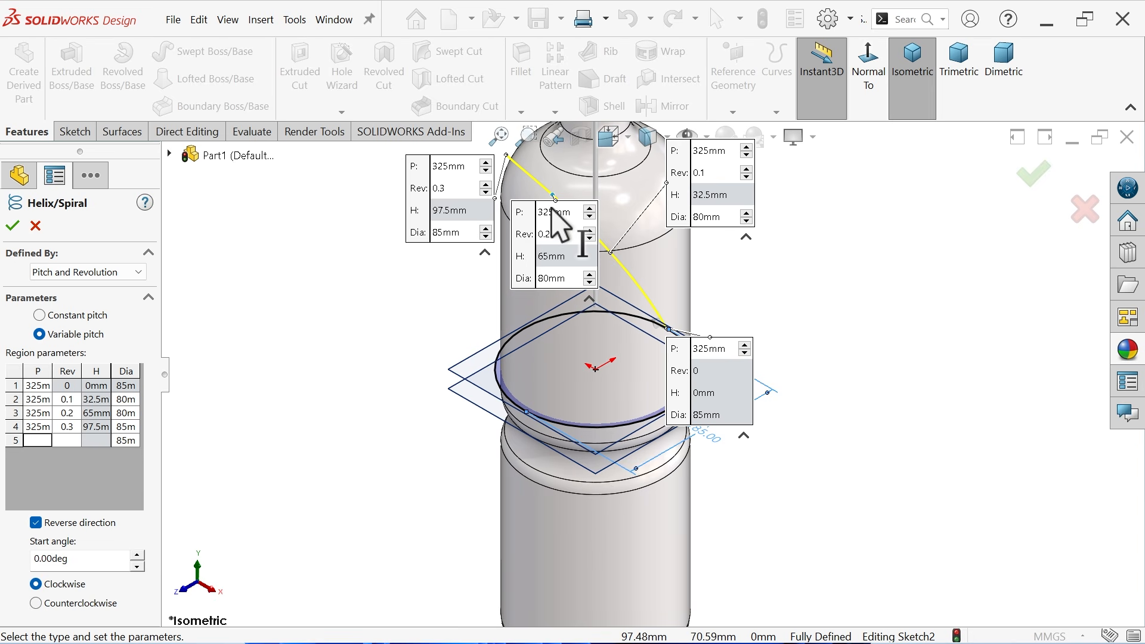
# Move the four helix region callouts away from the bottle to clear the view of the curve.
pyautogui.moveTo(543, 213); pyautogui.dragTo(293, 356)
pyautogui.moveTo(459, 161); pyautogui.dragTo(301, 207)
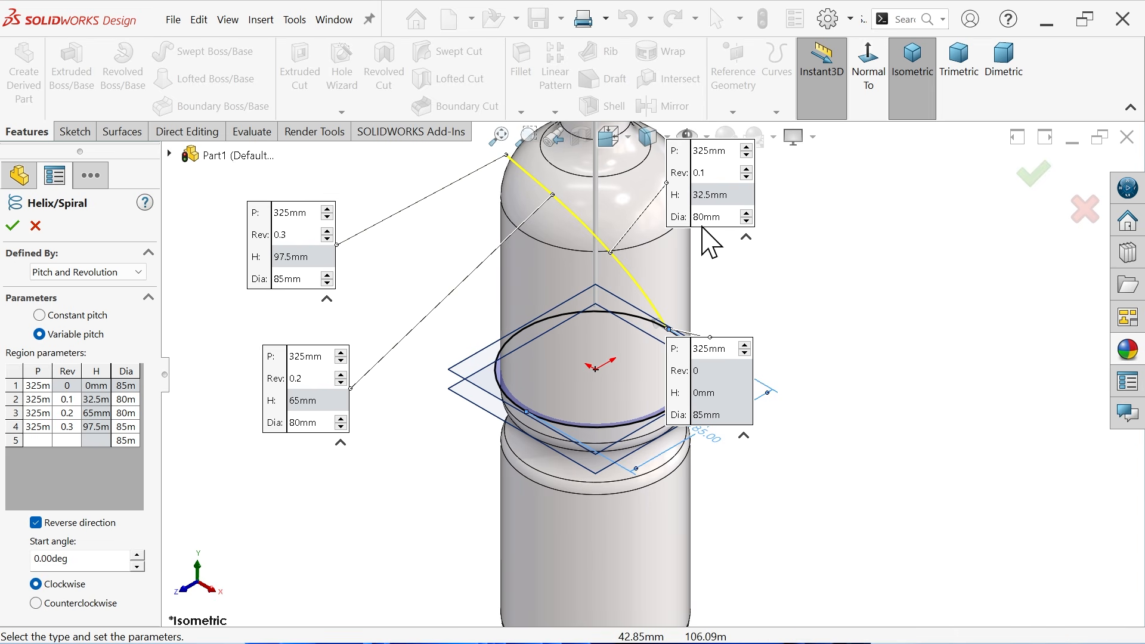
pyautogui.moveTo(690, 167); pyautogui.dragTo(866, 265)
pyautogui.moveTo(728, 378); pyautogui.dragTo(927, 454)
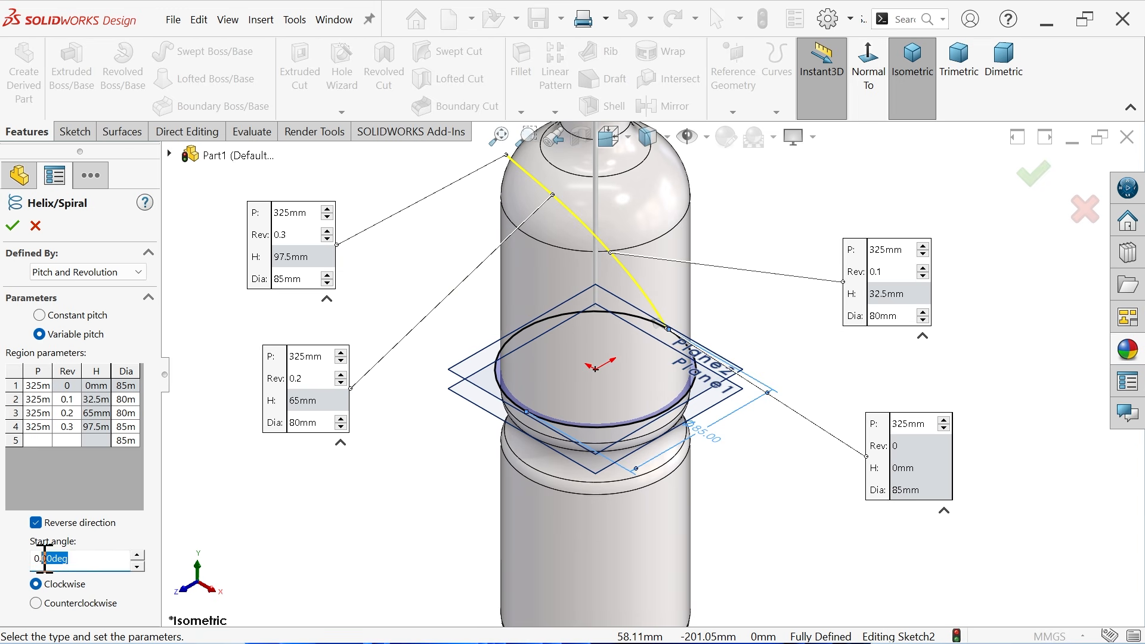
# Set the helix start angle to 180 degrees and create the helix.
pyautogui.click(60, 559)
pyautogui.write('180')
pyautogui.click(316, 523)
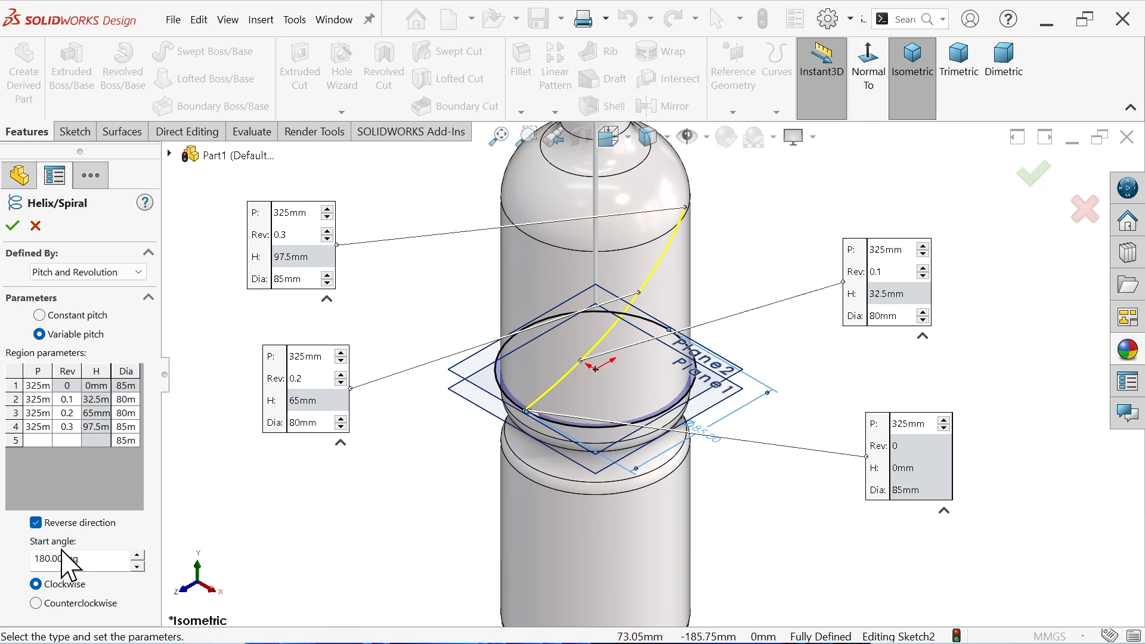
pyautogui.click(12, 226)
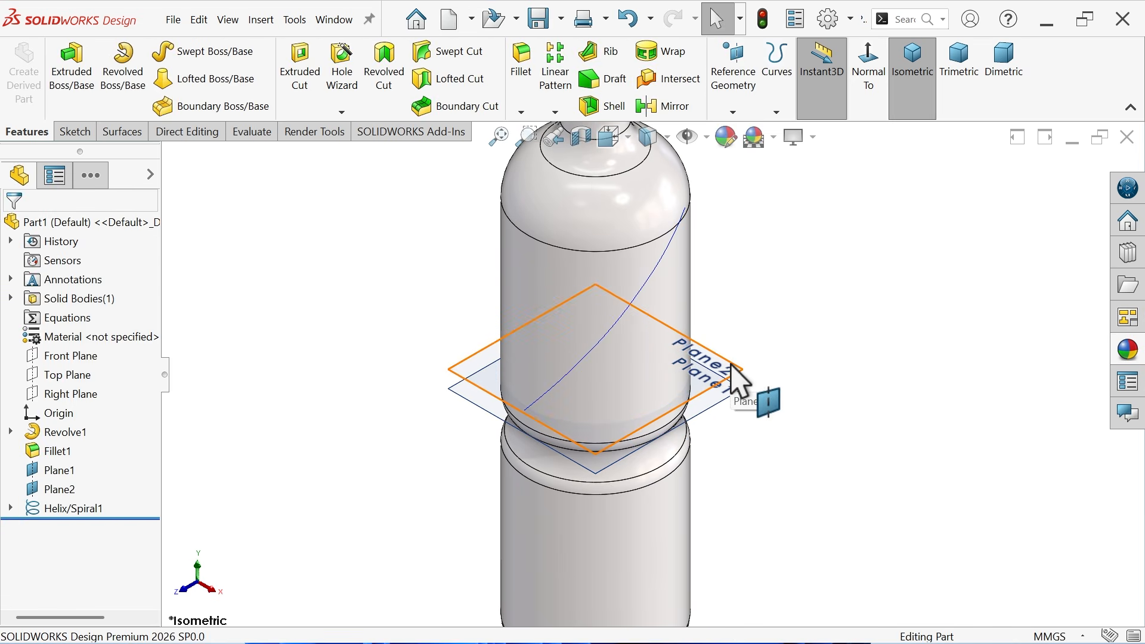
# Hide both reference planes, Plane1 and Plane2.
pyautogui.click(737, 382)
pyautogui.keyDown('ctrl'); pyautogui.click(742, 398); pyautogui.keyUp('ctrl')
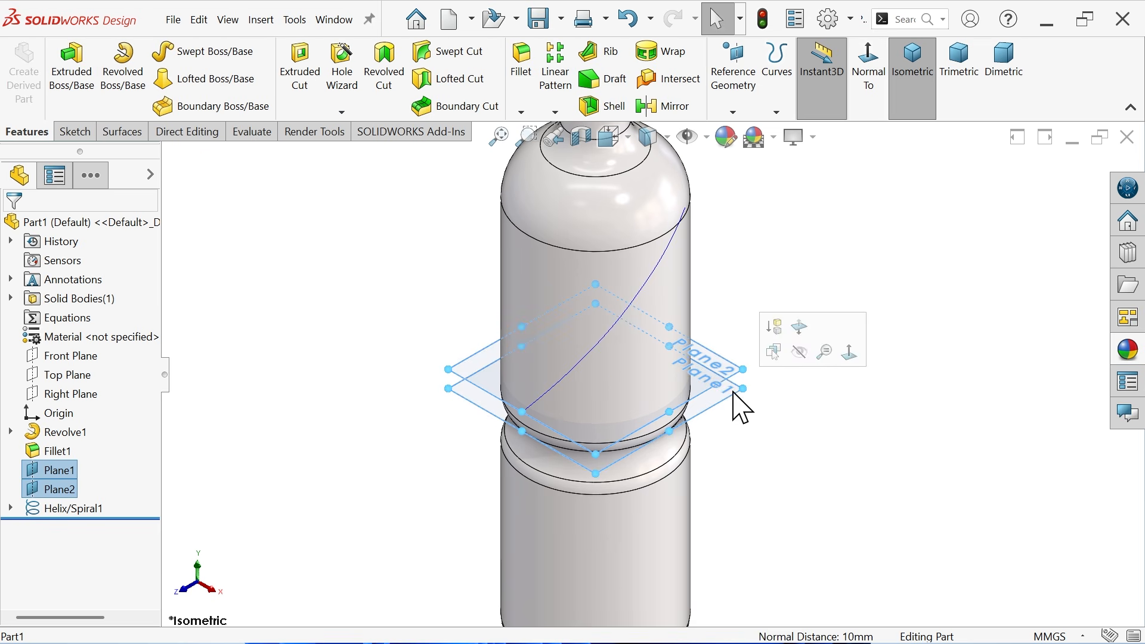
pyautogui.click(799, 352)
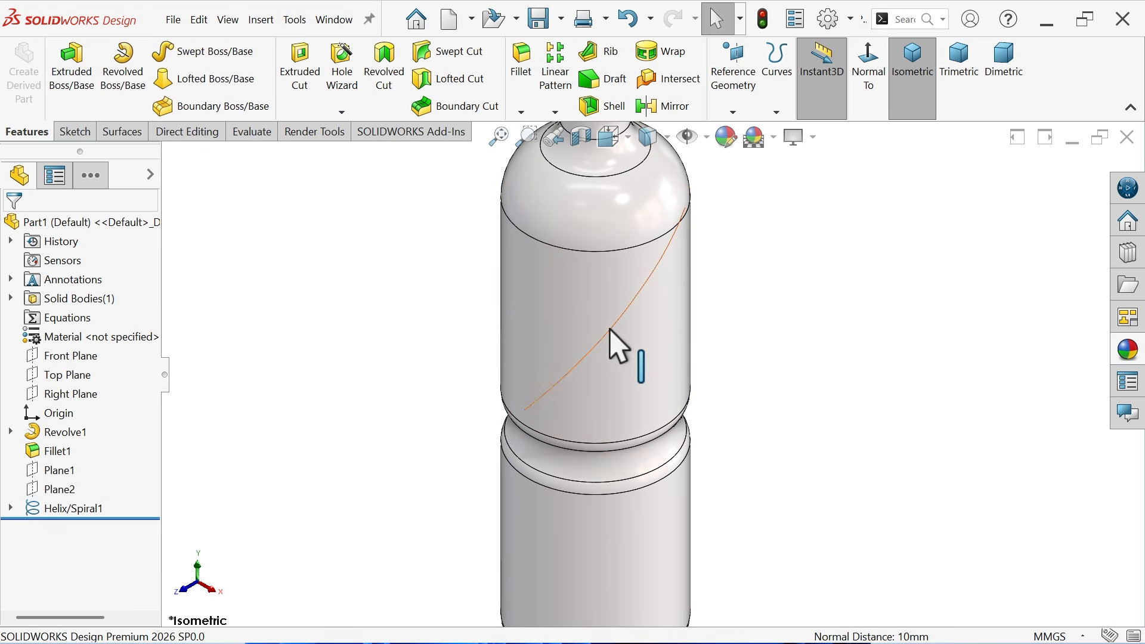
# Create a swept cut with a 5 mm circular profile along the helix on the bottle's upper body.
pyautogui.click(453, 74)
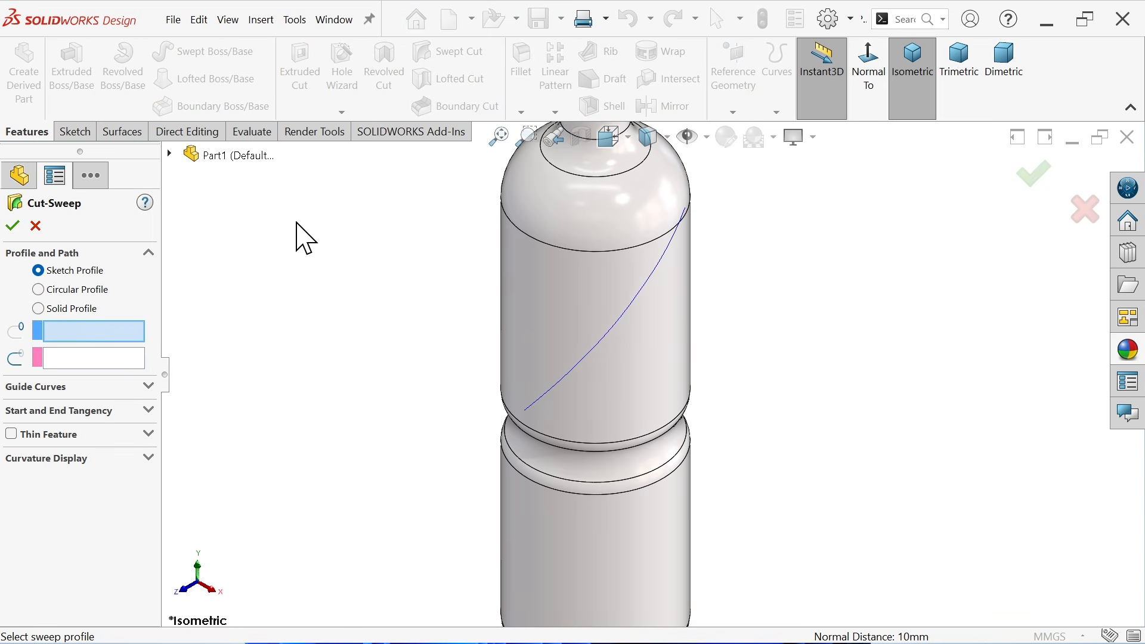
pyautogui.click(80, 291)
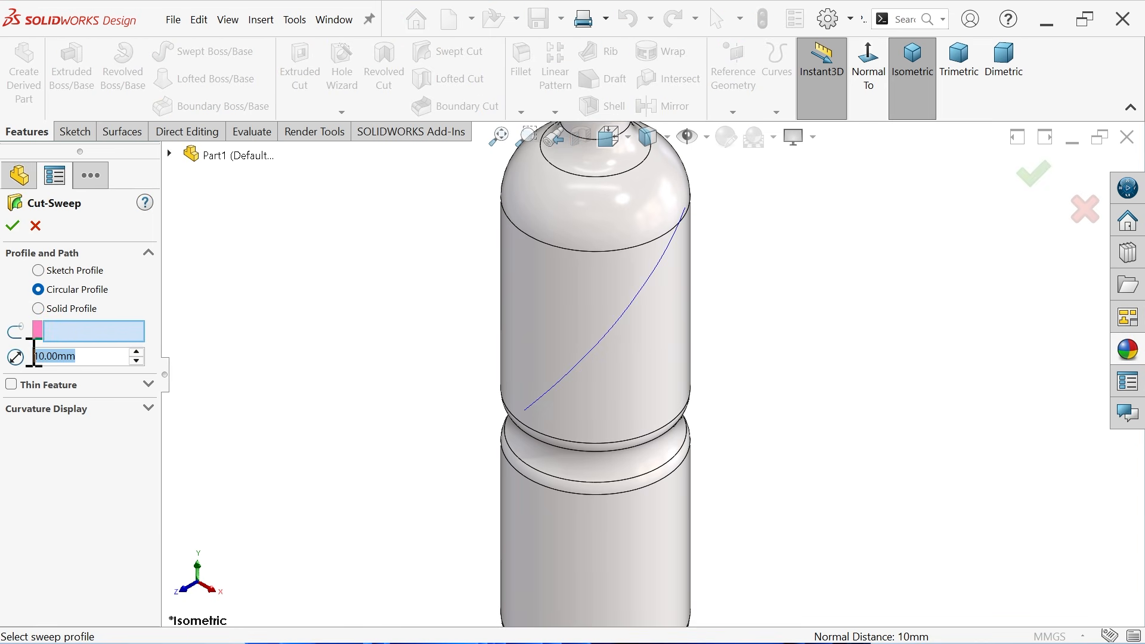
pyautogui.write('5')
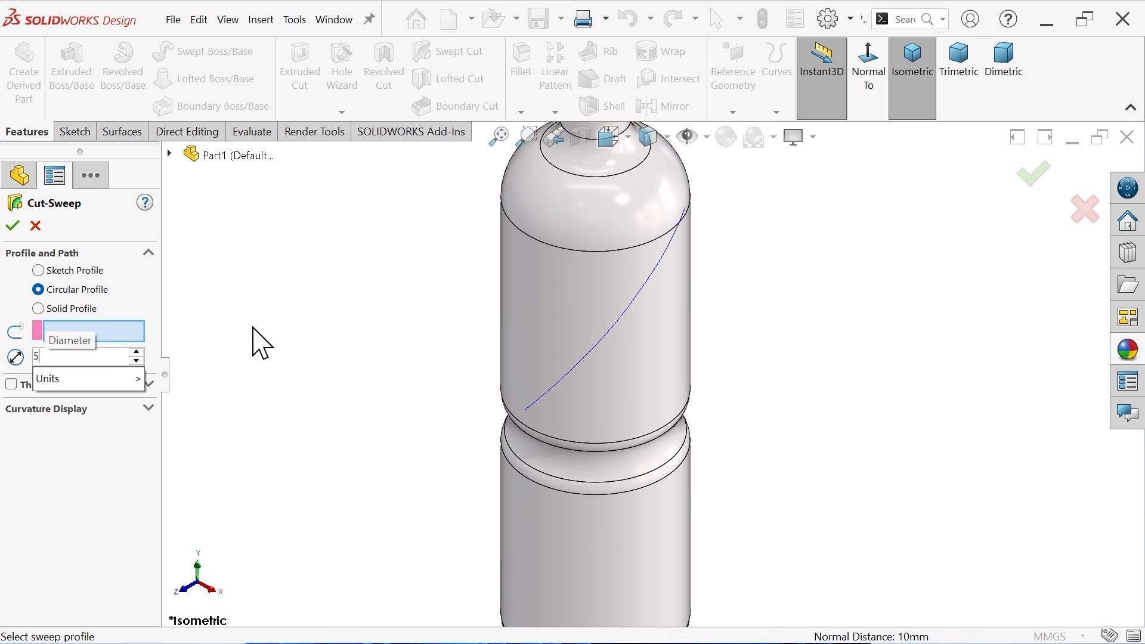
pyautogui.press('Return')
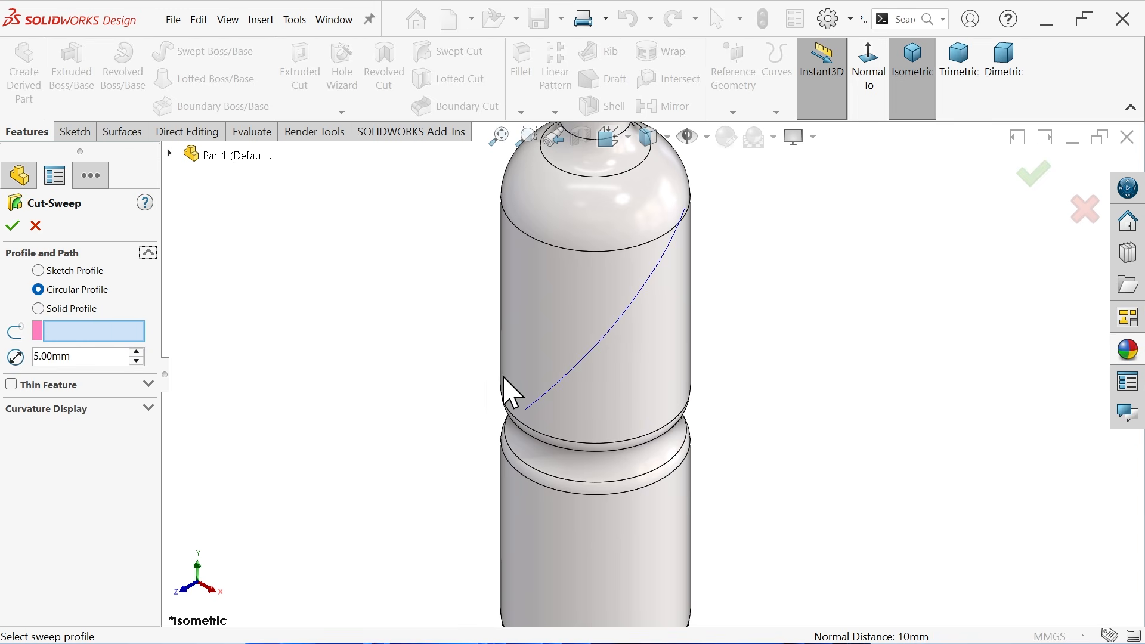
pyautogui.click(575, 368)
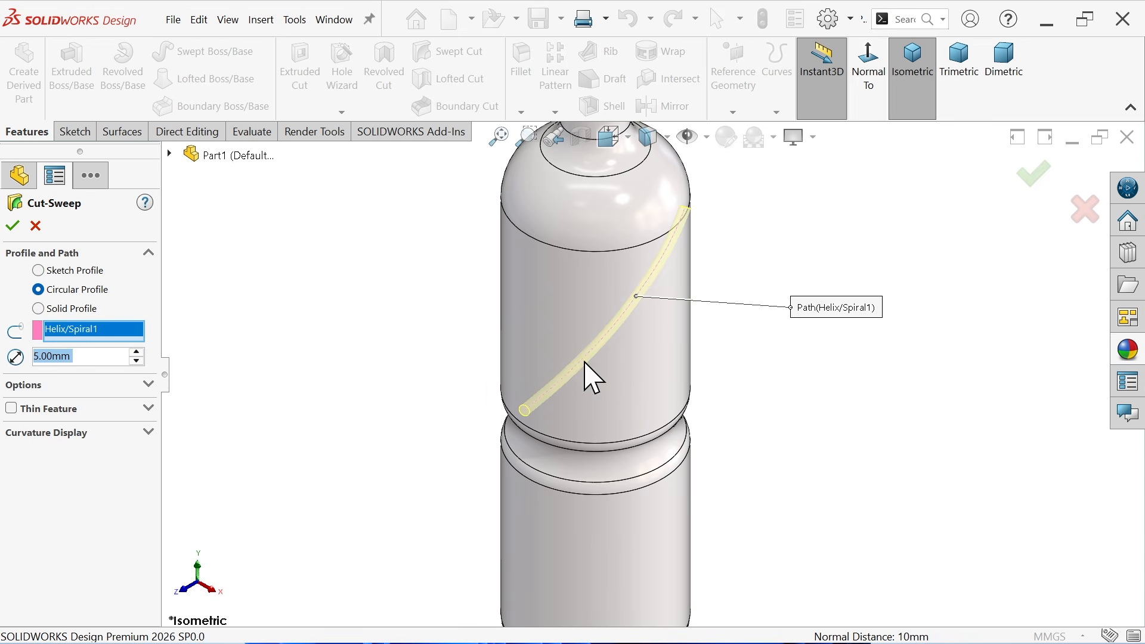
pyautogui.scroll(-3, 673, 286)
pyautogui.moveTo(524, 435); pyautogui.dragTo(614, 334, button='middle')
pyautogui.click(12, 226)
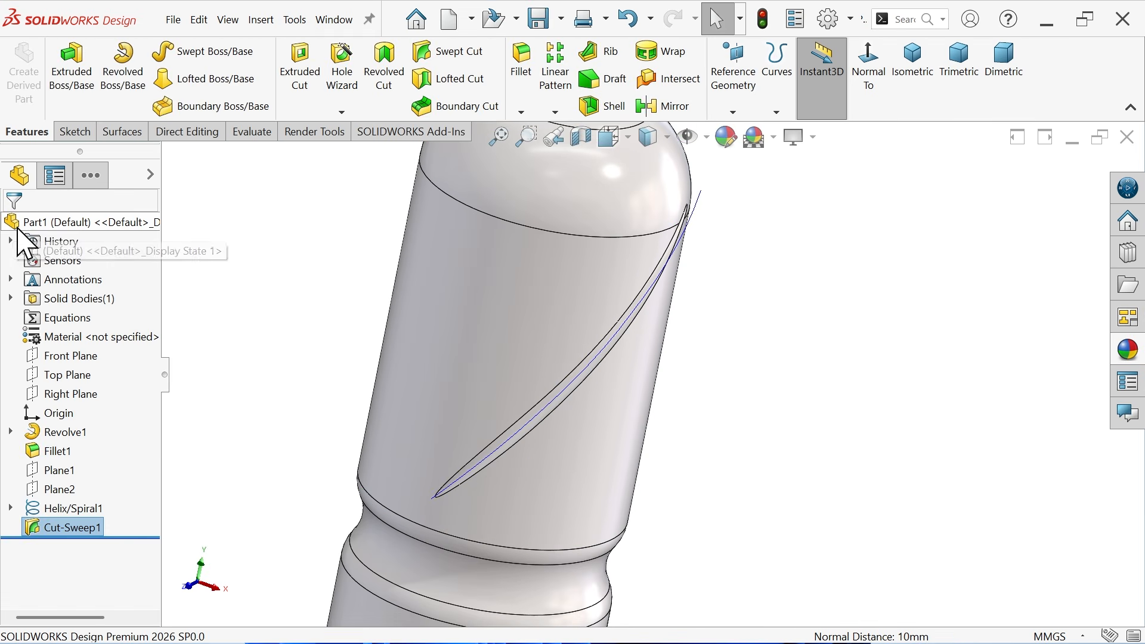
# Apply the green high gloss plastic appearance to the whole part and change its colour to light magenta (RGB 255, 128, 255).
pyautogui.click(97, 223)
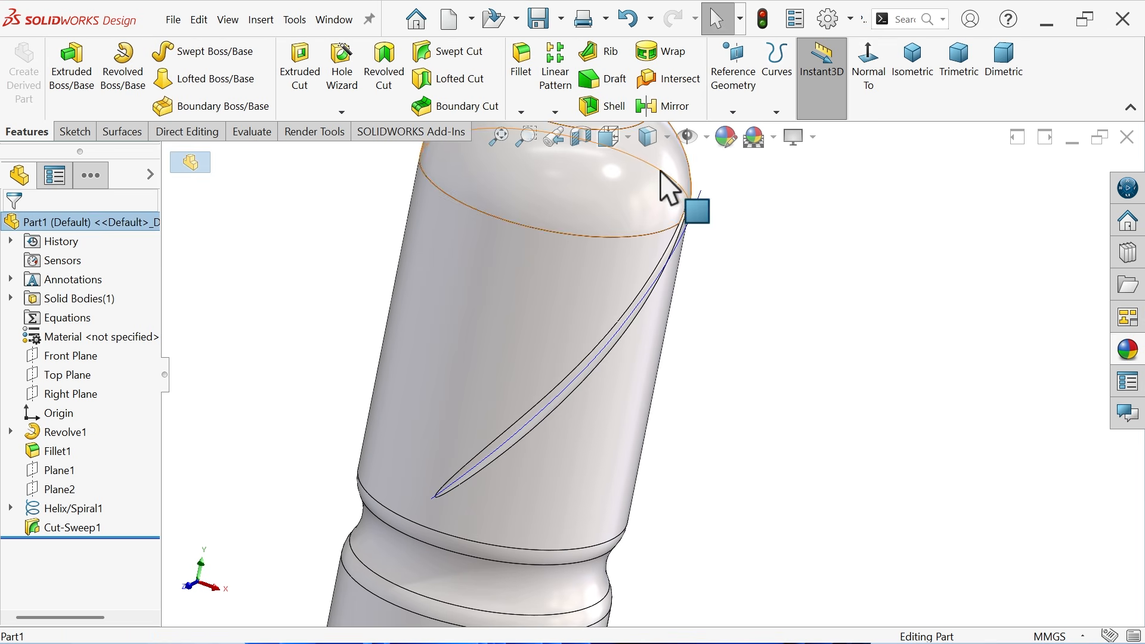
pyautogui.click(727, 143)
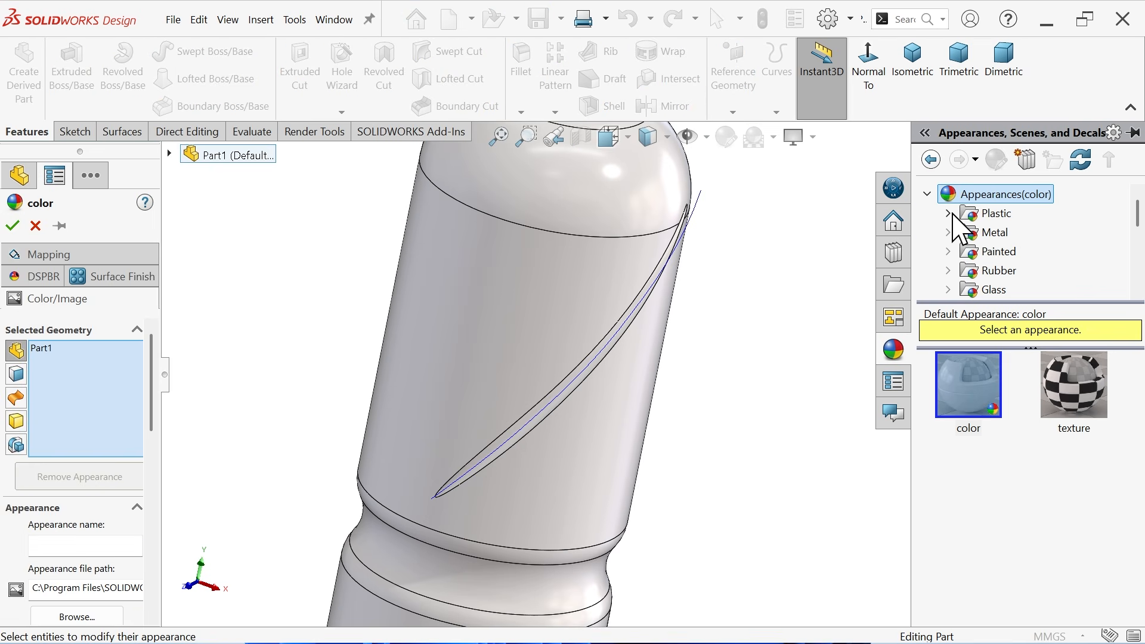
pyautogui.click(954, 213)
pyautogui.click(1017, 213)
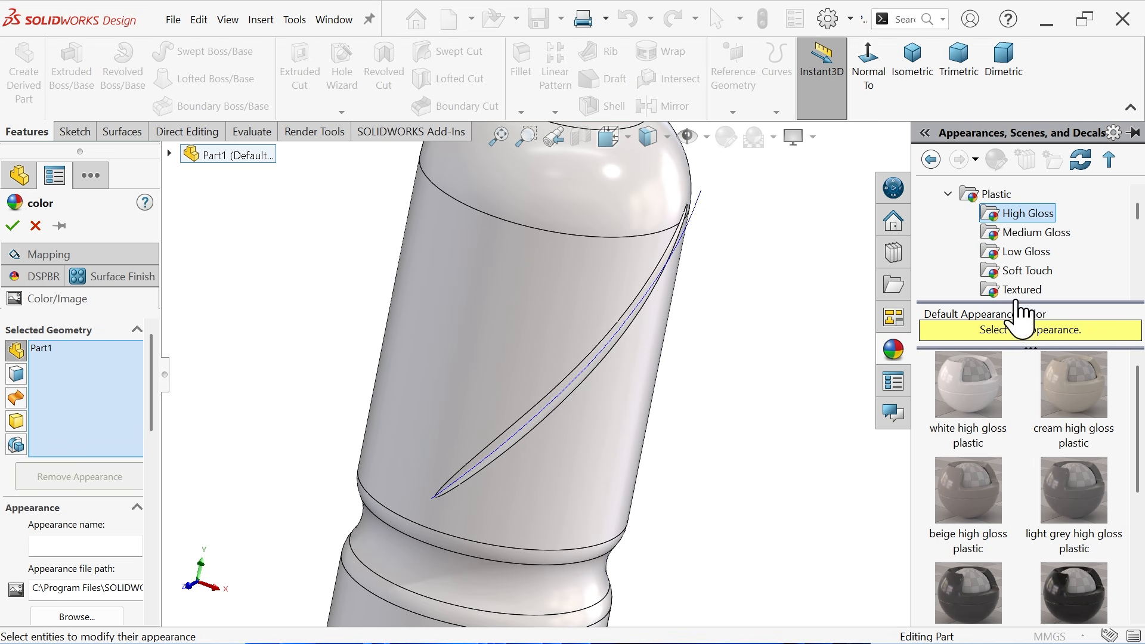
pyautogui.scroll(-3, 966, 477)
pyautogui.click(979, 579)
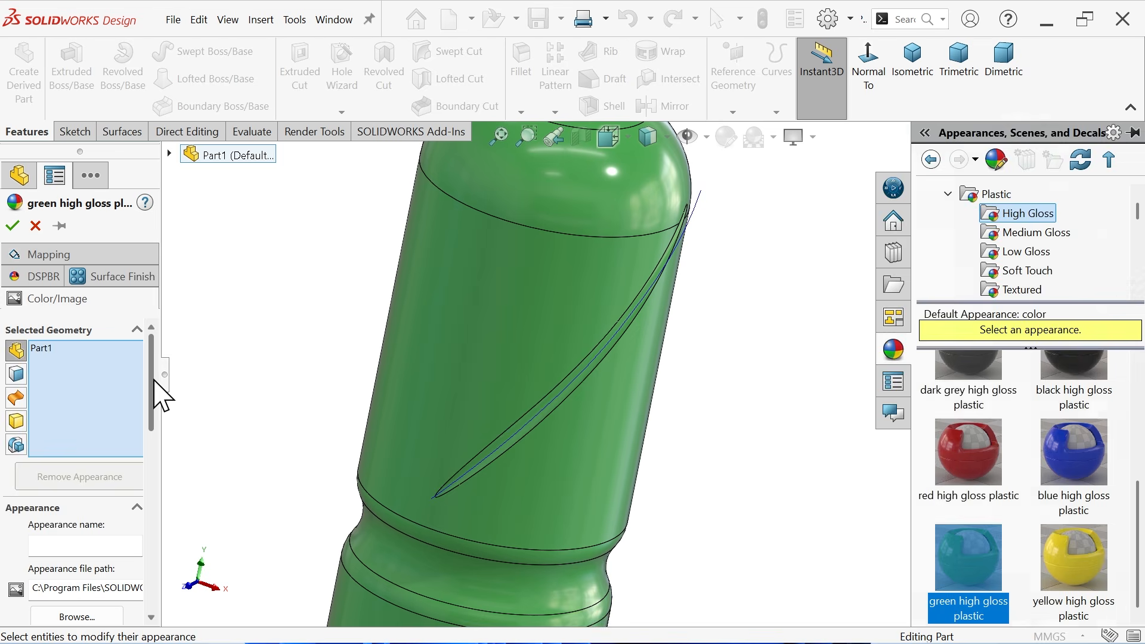
pyautogui.moveTo(154, 380); pyautogui.dragTo(162, 489)
pyautogui.click(124, 415)
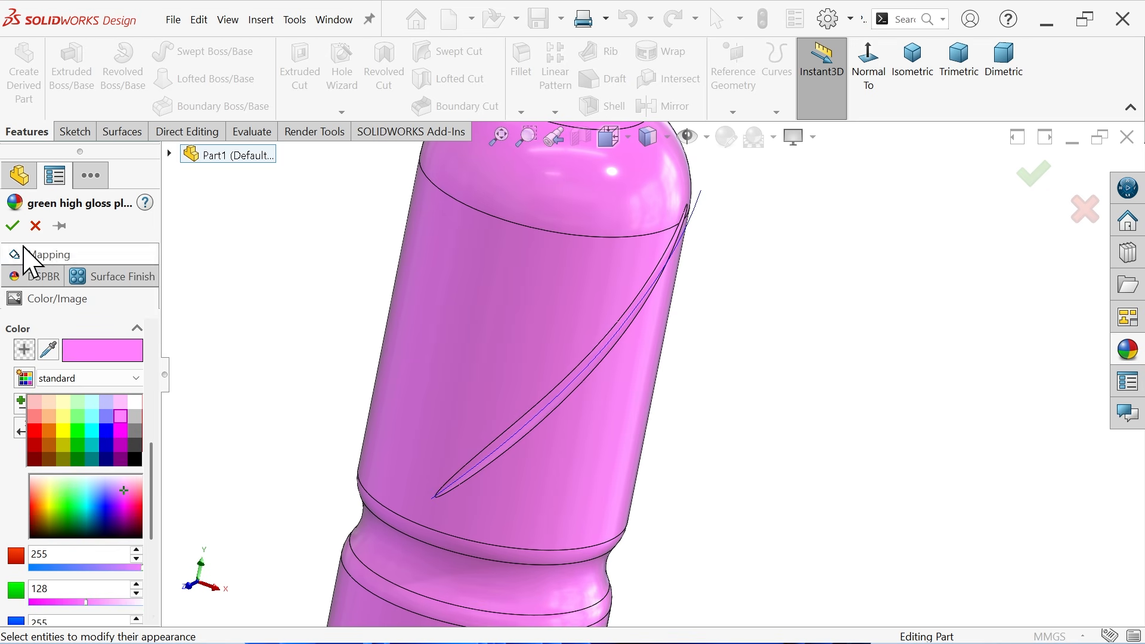
pyautogui.click(12, 225)
# Hide the helix curve that runs along the spiral groove.
pyautogui.scroll(2, 332, 337)
pyautogui.scroll(-1, 622, 295)
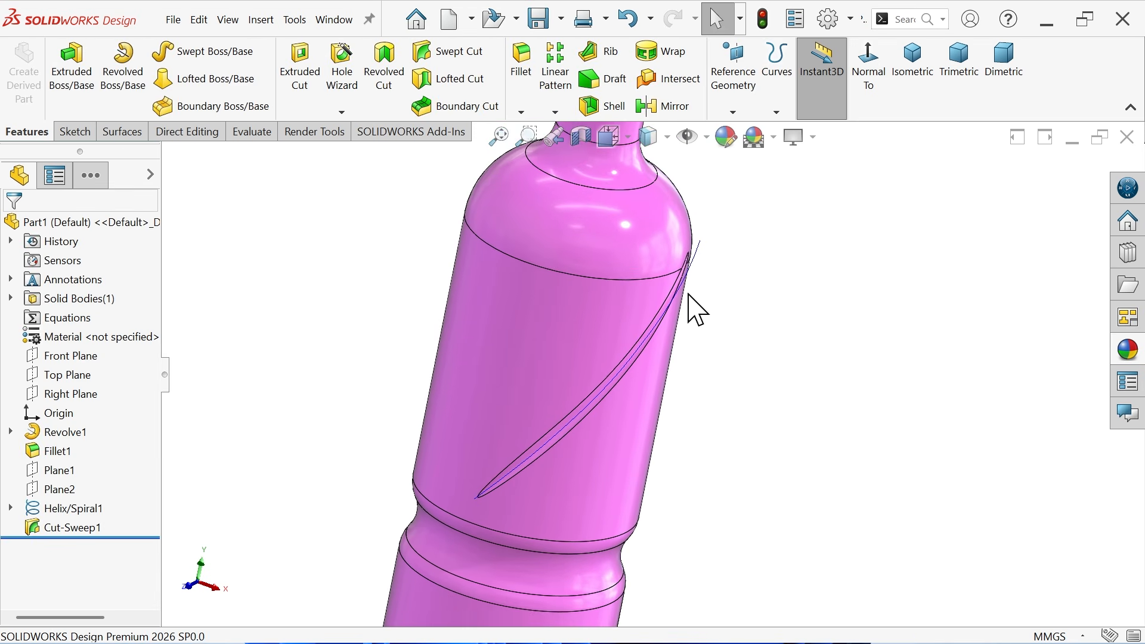
pyautogui.click(700, 252)
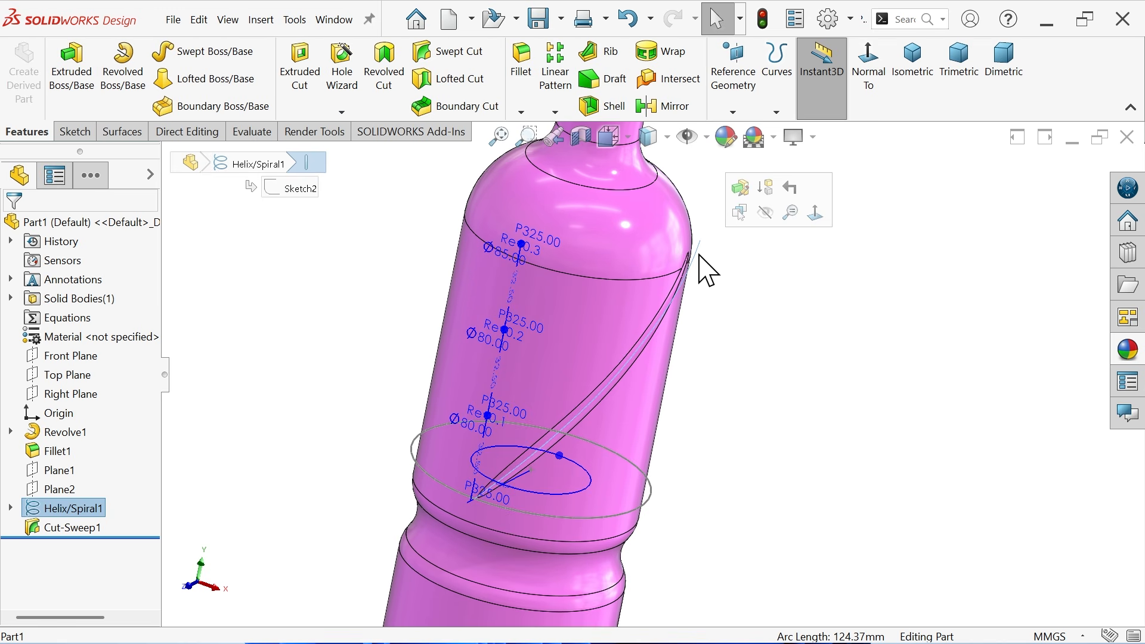
pyautogui.click(764, 212)
# Fillet the edge of the spiral groove with a 2 mm radius.
pyautogui.moveTo(714, 370); pyautogui.dragTo(670, 345, button='middle')
pyautogui.click(514, 84)
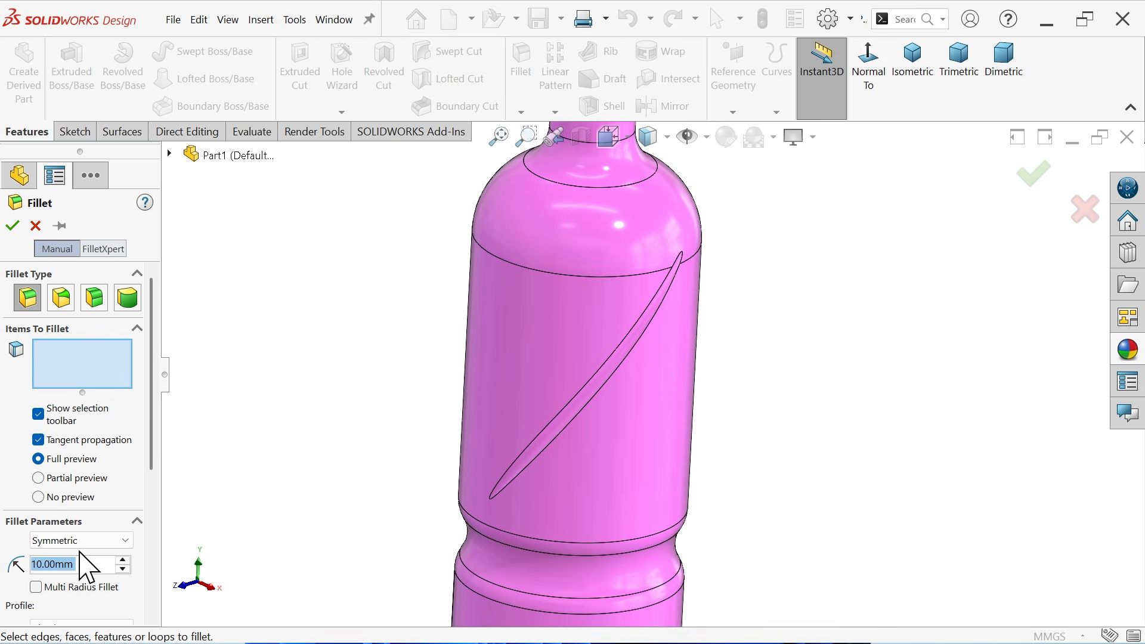
pyautogui.write('2')
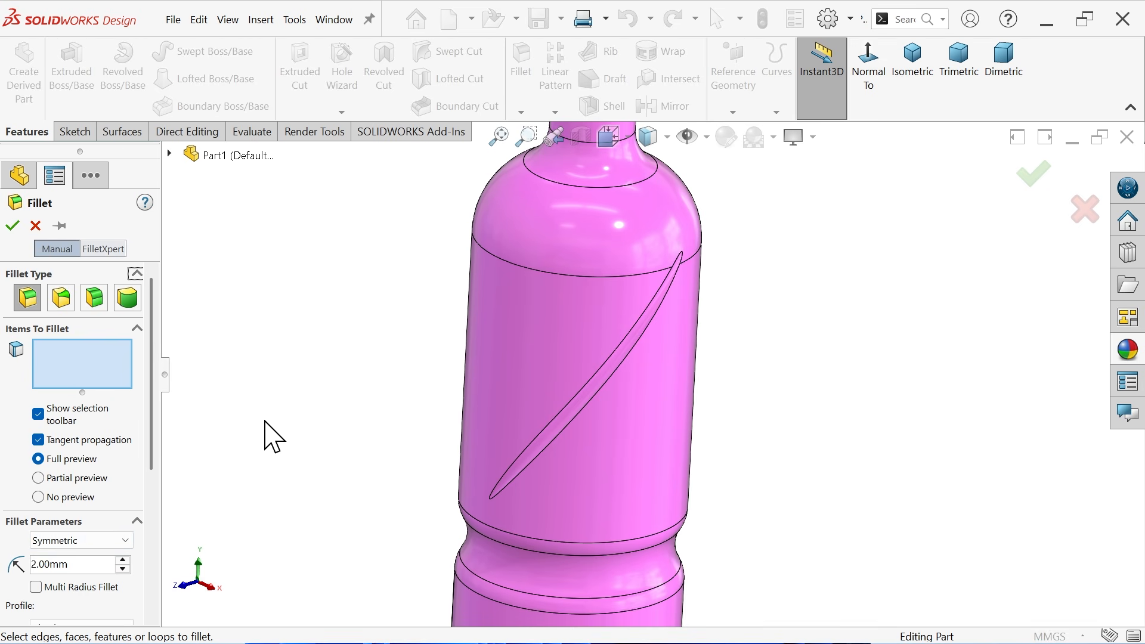
pyautogui.click(550, 425)
pyautogui.scroll(-2, 596, 432)
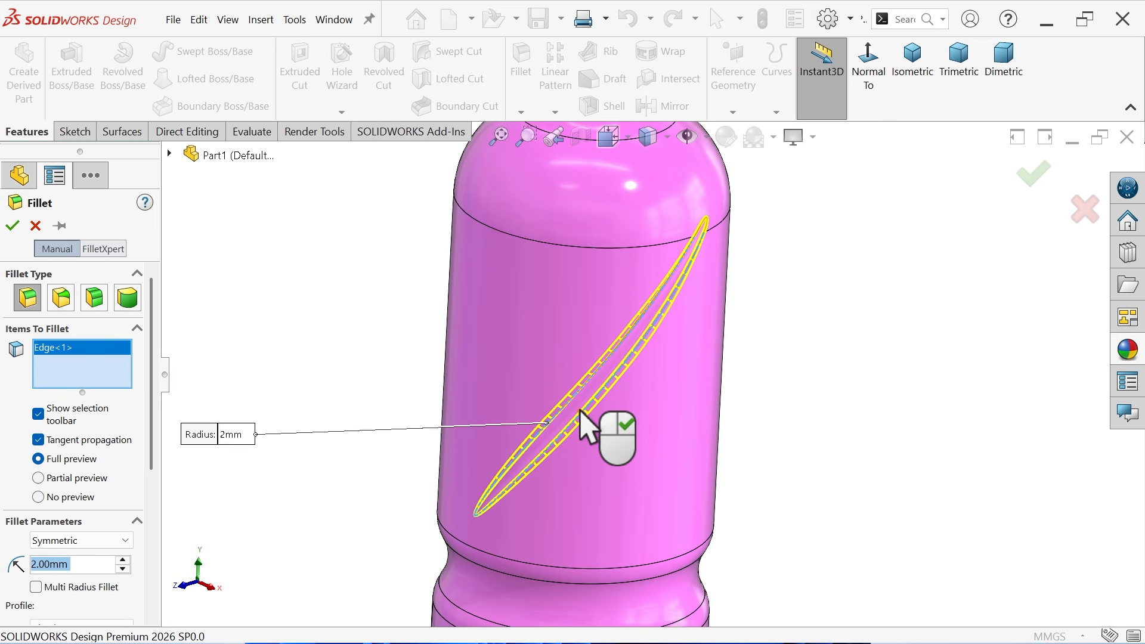
pyautogui.click(13, 227)
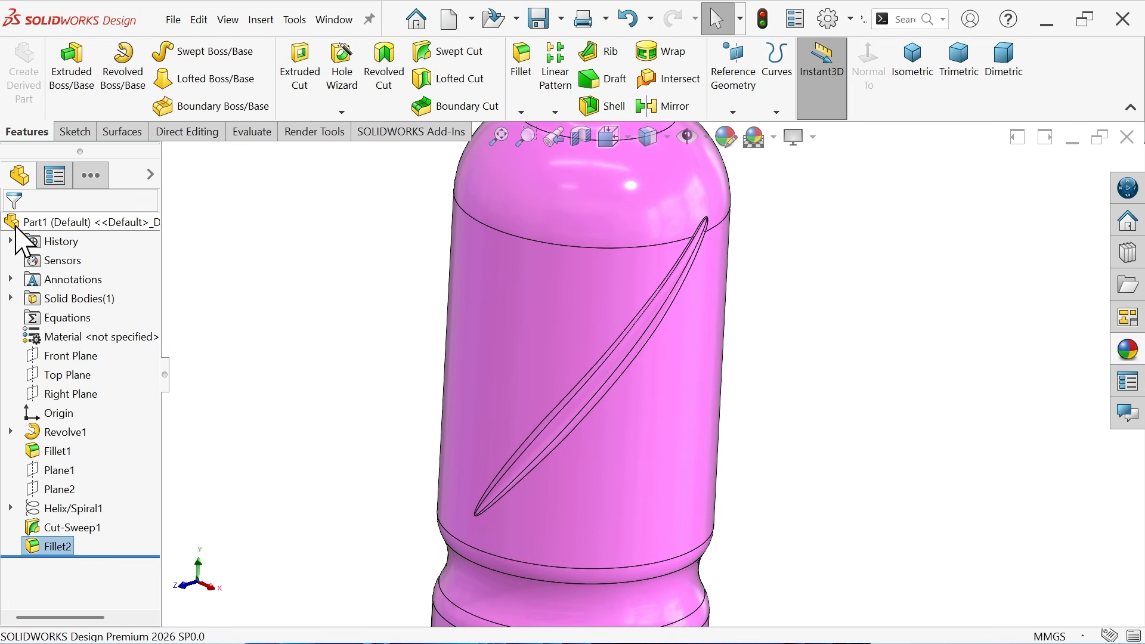
# Show the temporary axes so the bottle's central axis can be selected.
pyautogui.scroll(4, 493, 349)
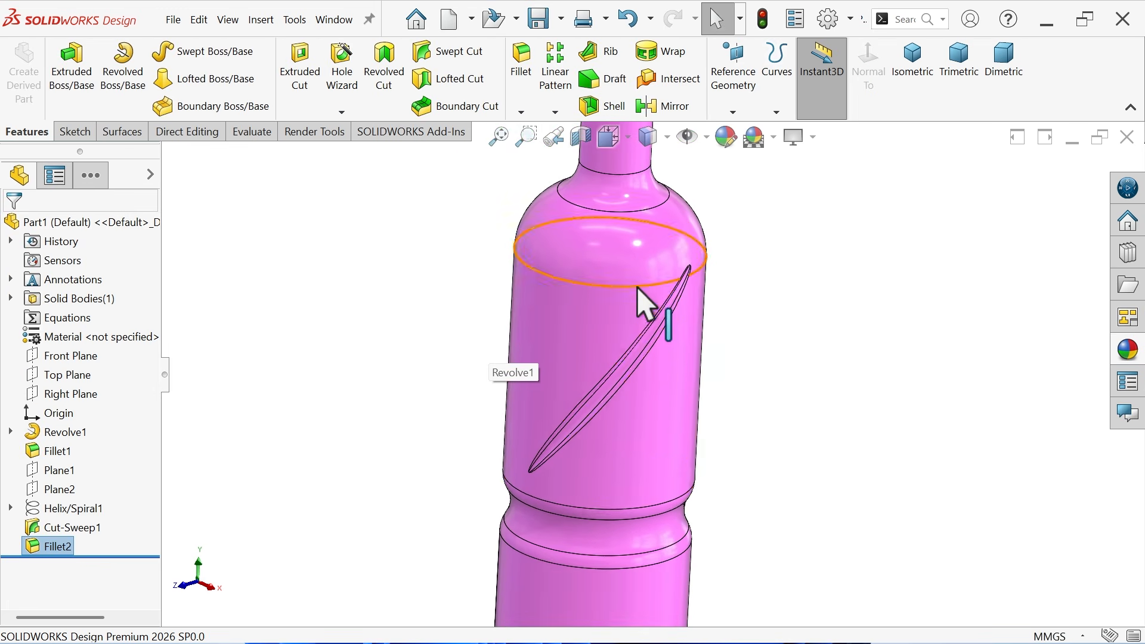
pyautogui.scroll(-2, 656, 328)
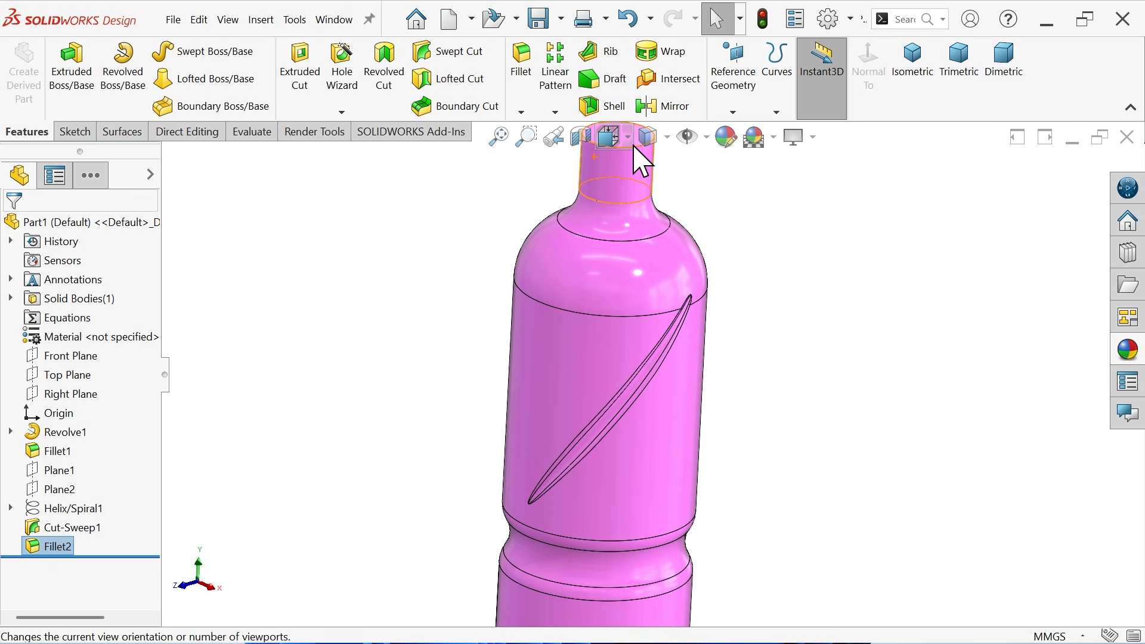
pyautogui.click(706, 138)
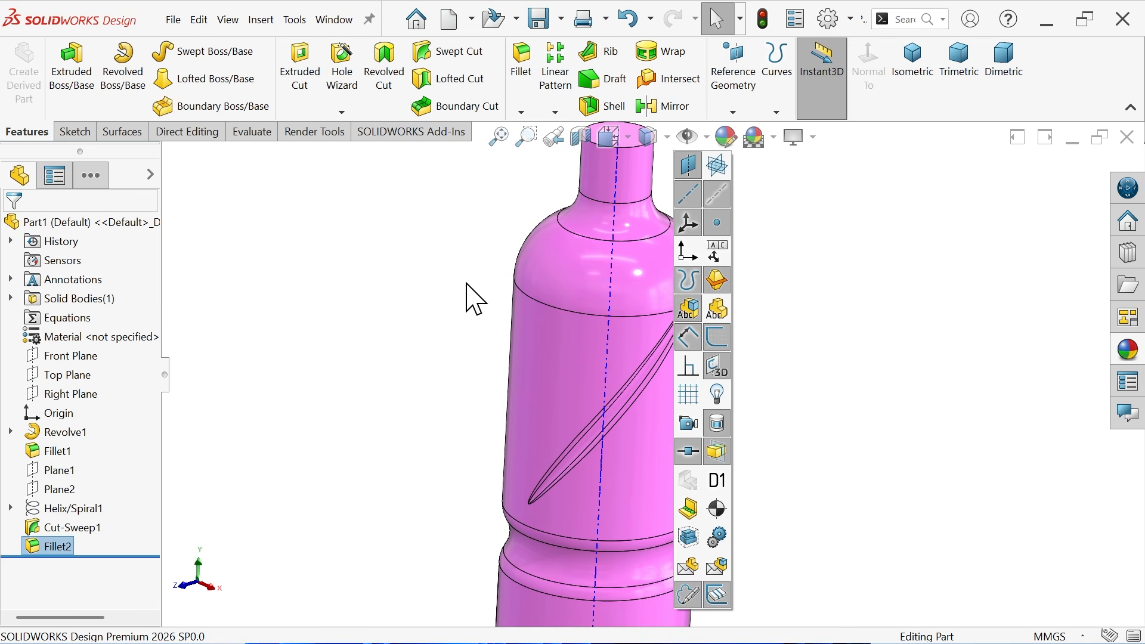
# Circular-pattern the swept cut and its fillet around the bottle's central axis, with 10 equally spaced instances over 360 degrees.
pyautogui.scroll(3, 523, 332)
pyautogui.scroll(-3, 659, 383)
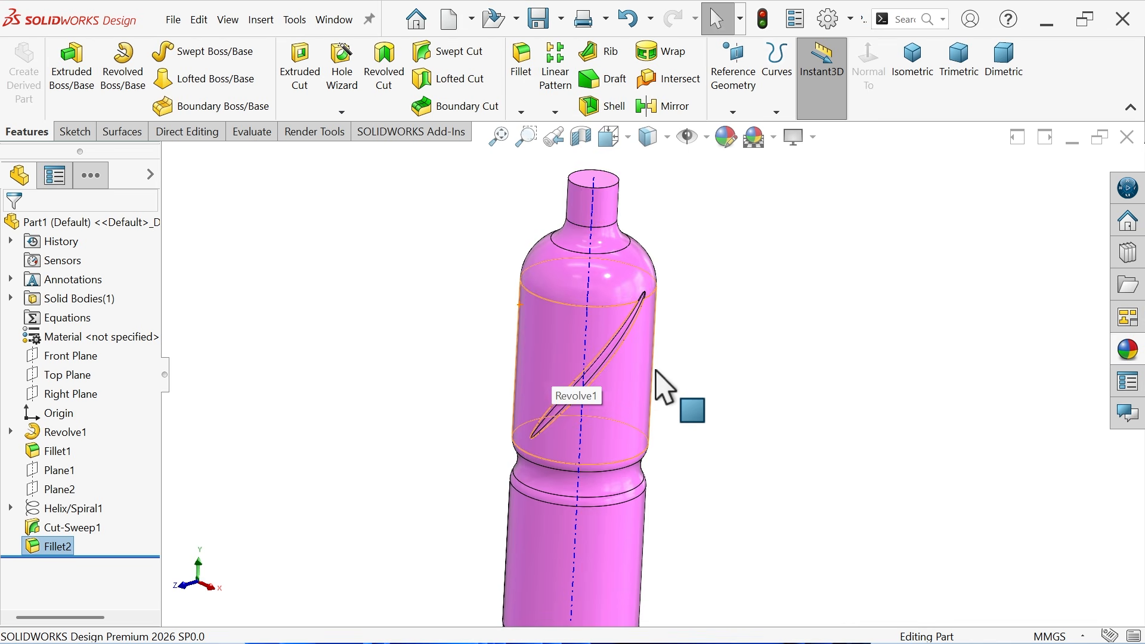
pyautogui.click(553, 112)
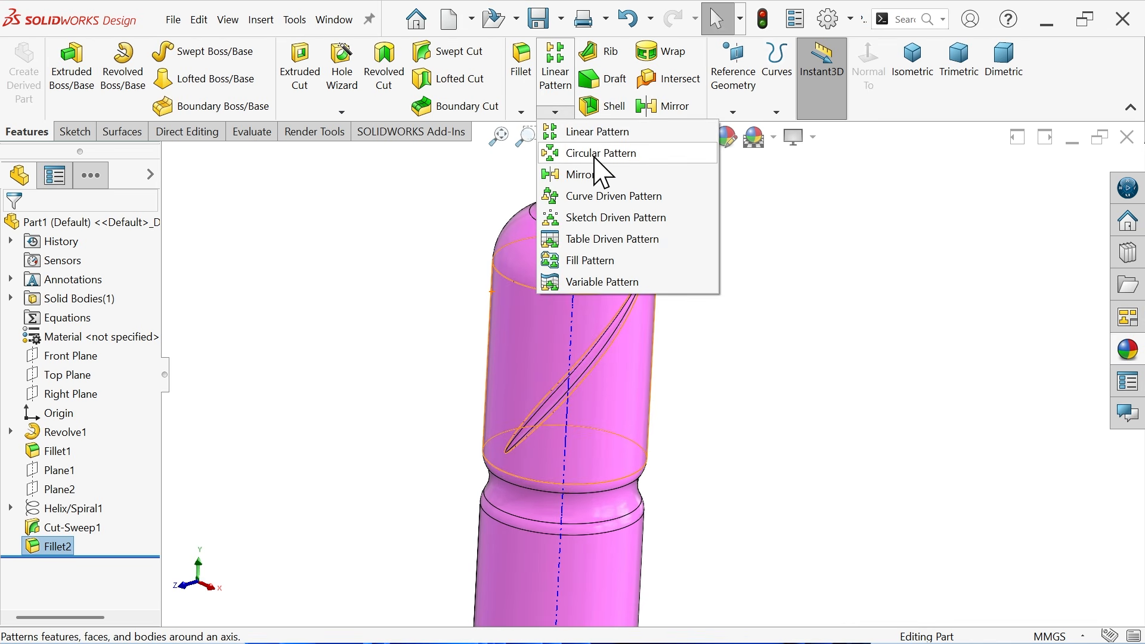
pyautogui.click(599, 155)
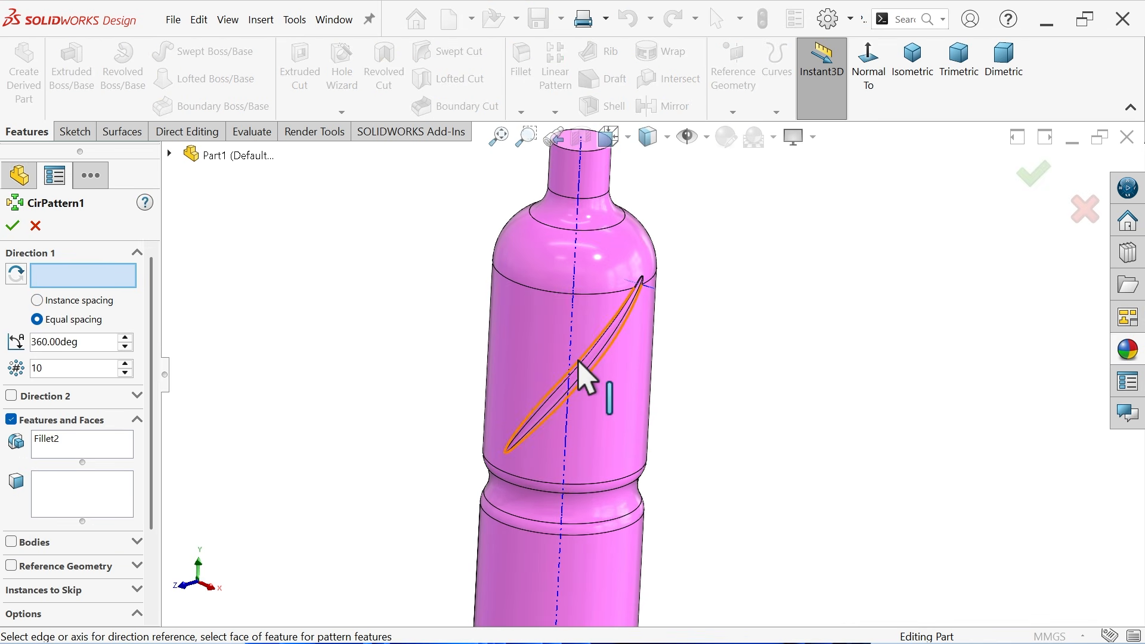
pyautogui.click(570, 376)
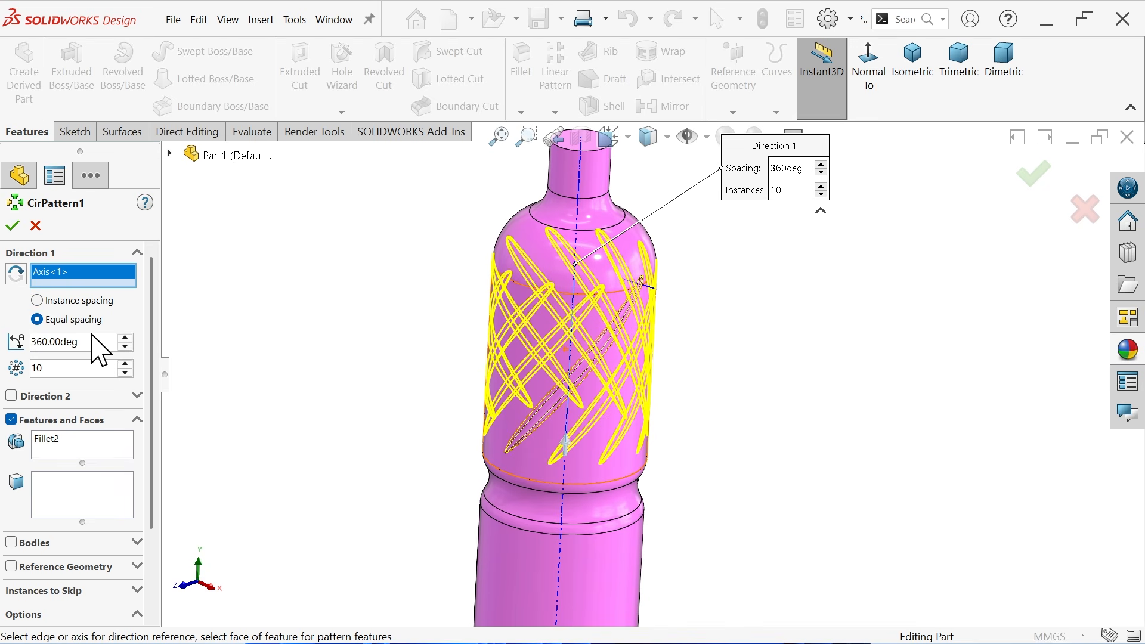
pyautogui.click(60, 447)
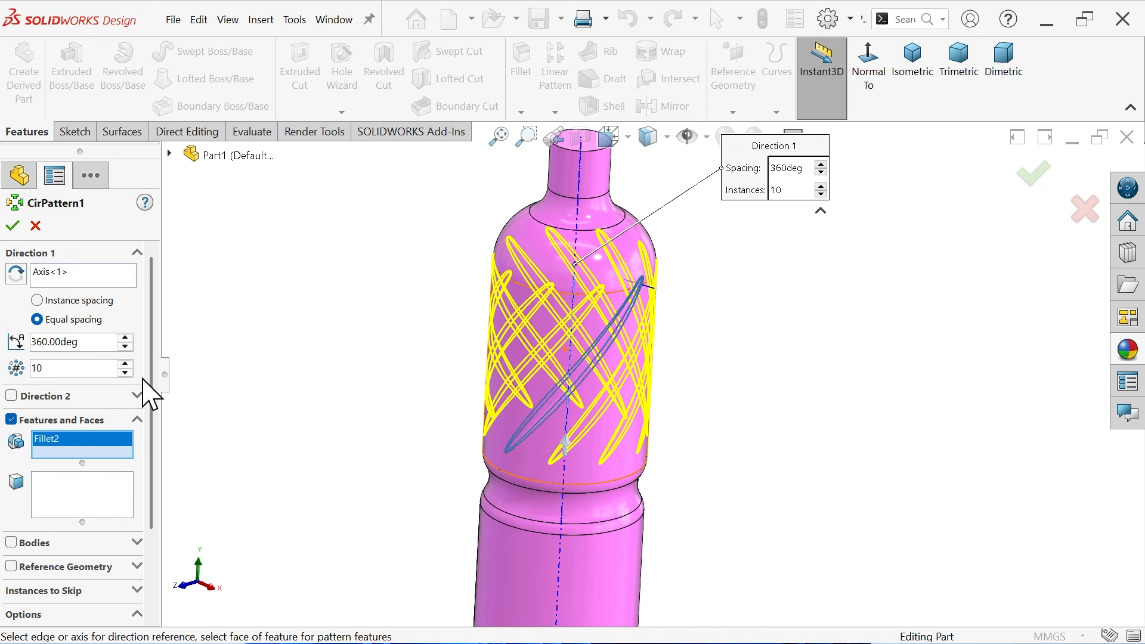
pyautogui.click(169, 154)
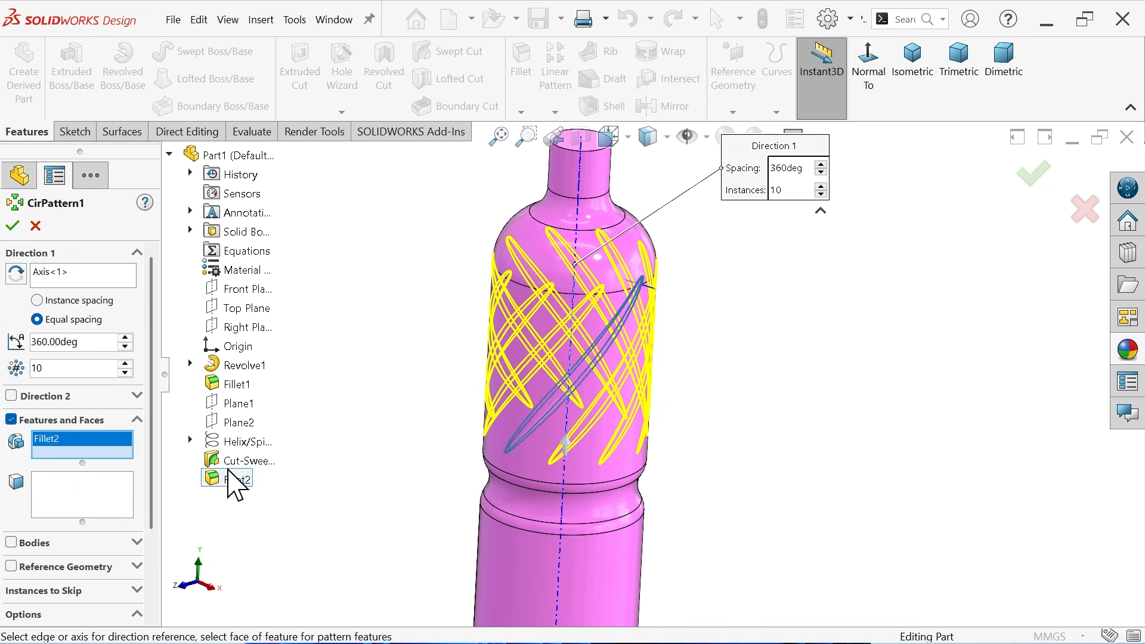
pyautogui.click(247, 461)
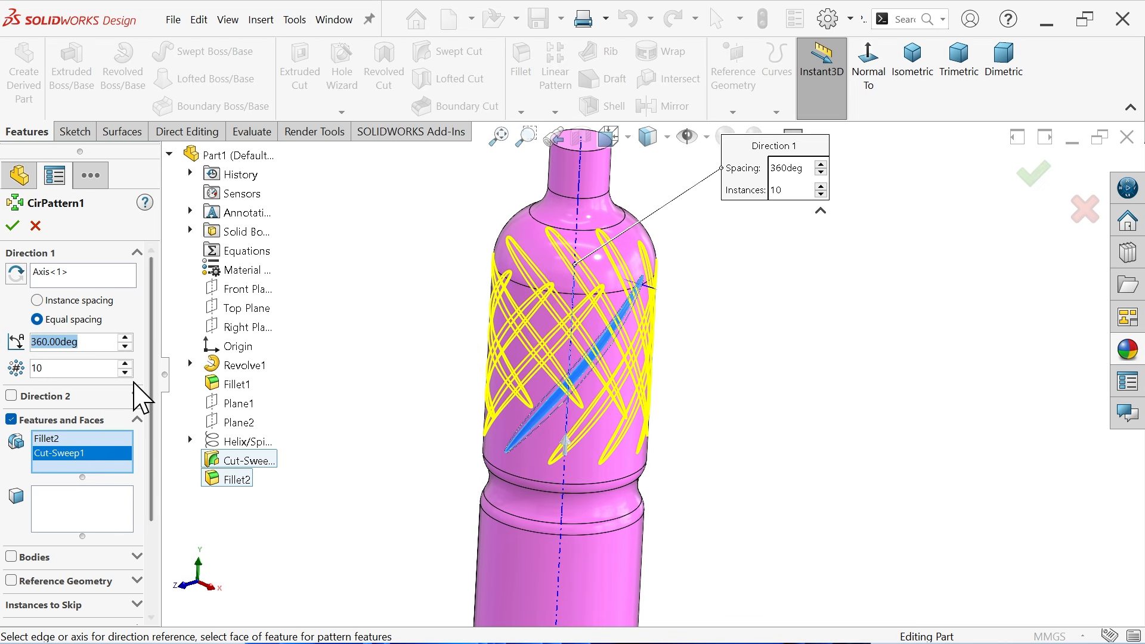
pyautogui.click(12, 226)
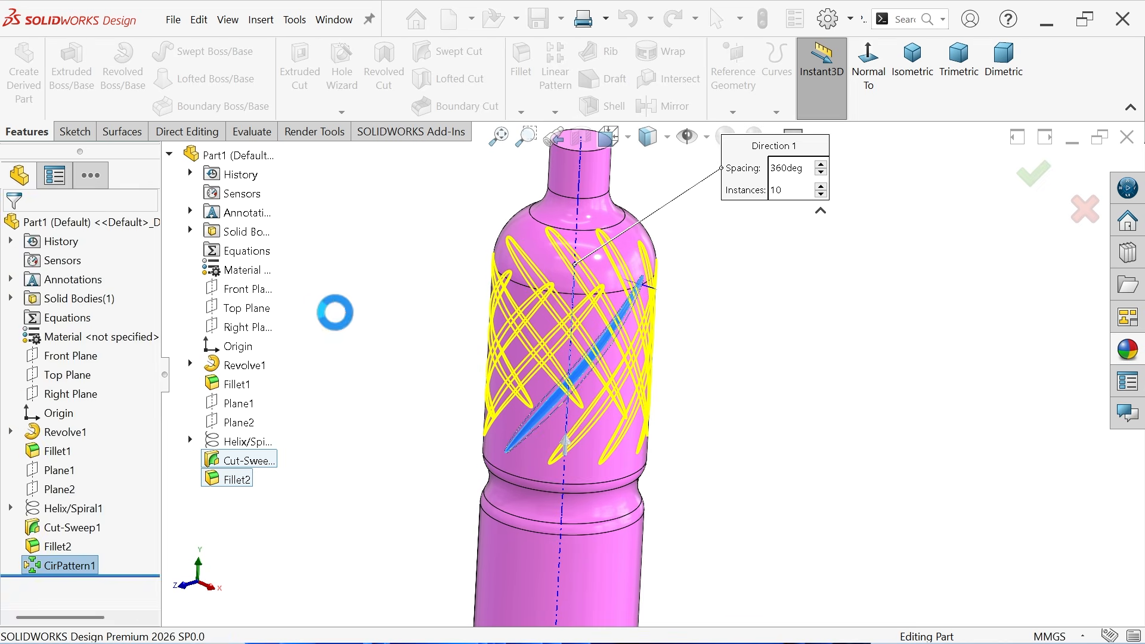
pyautogui.click(349, 314)
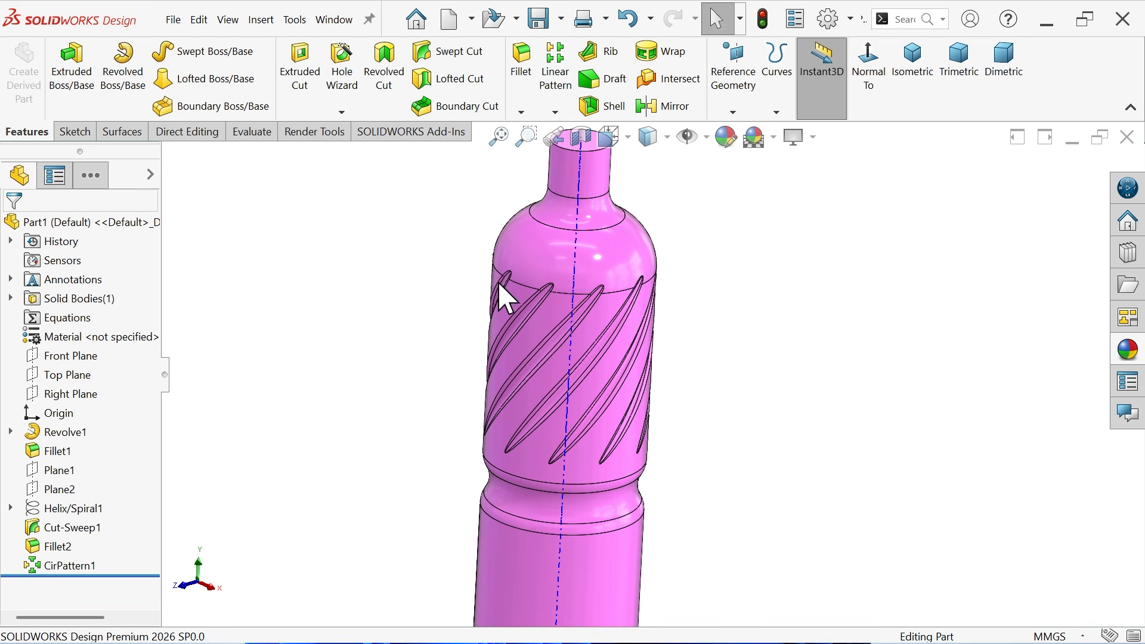
# Hide the temporary axes again.
pyautogui.click(706, 138)
pyautogui.click(723, 212)
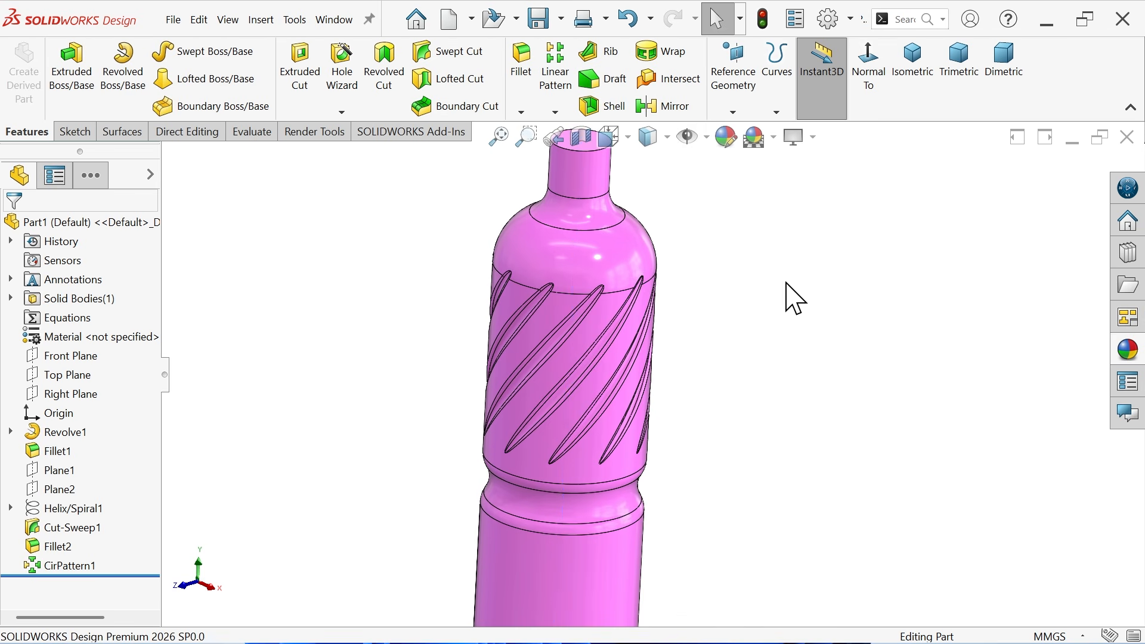
pyautogui.moveTo(704, 334)
pyautogui.mouseDown(button='middle')
pyautogui.moveTo(690, 302)
pyautogui.moveTo(585, 324)
pyautogui.moveTo(583, 268)
pyautogui.moveTo(637, 333)
pyautogui.moveTo(690, 371)
pyautogui.mouseUp(button='middle')
# Switch to the reference drawing in the image viewer and examine the wavy groove's height, offset, profile diameter and gap dimensions on the lower body.
pyautogui.hotkey('alt', 'Tab')
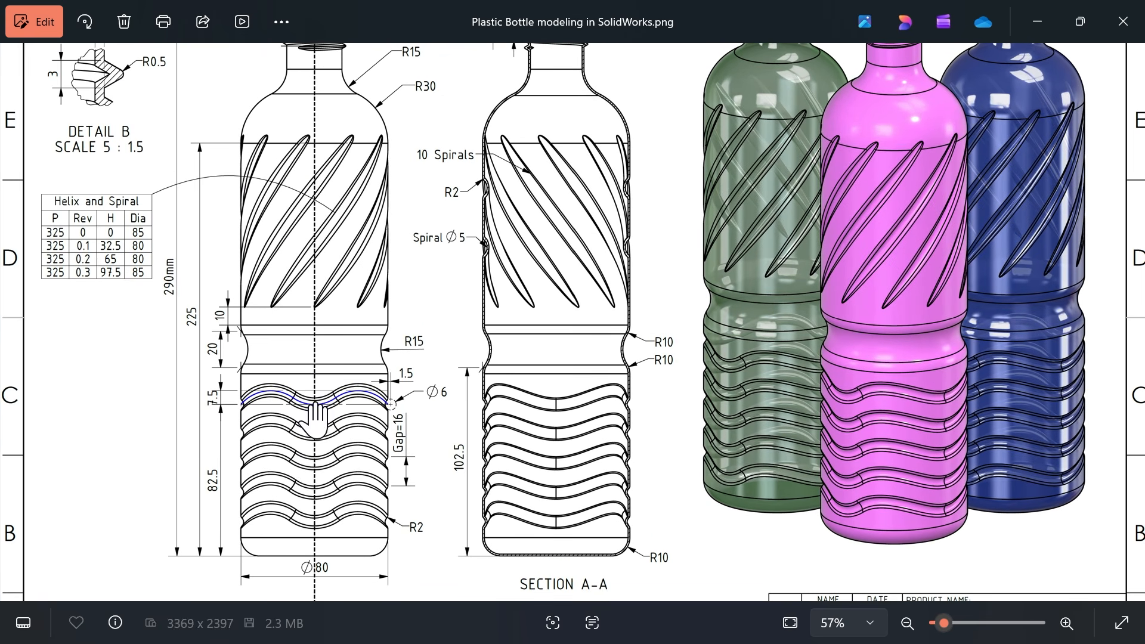
pyautogui.moveTo(322, 432)
pyautogui.mouseDown()
pyautogui.moveTo(358, 363)
pyautogui.moveTo(364, 314)
pyautogui.moveTo(384, 298)
pyautogui.mouseUp()
pyautogui.scroll(2, 363, 314)
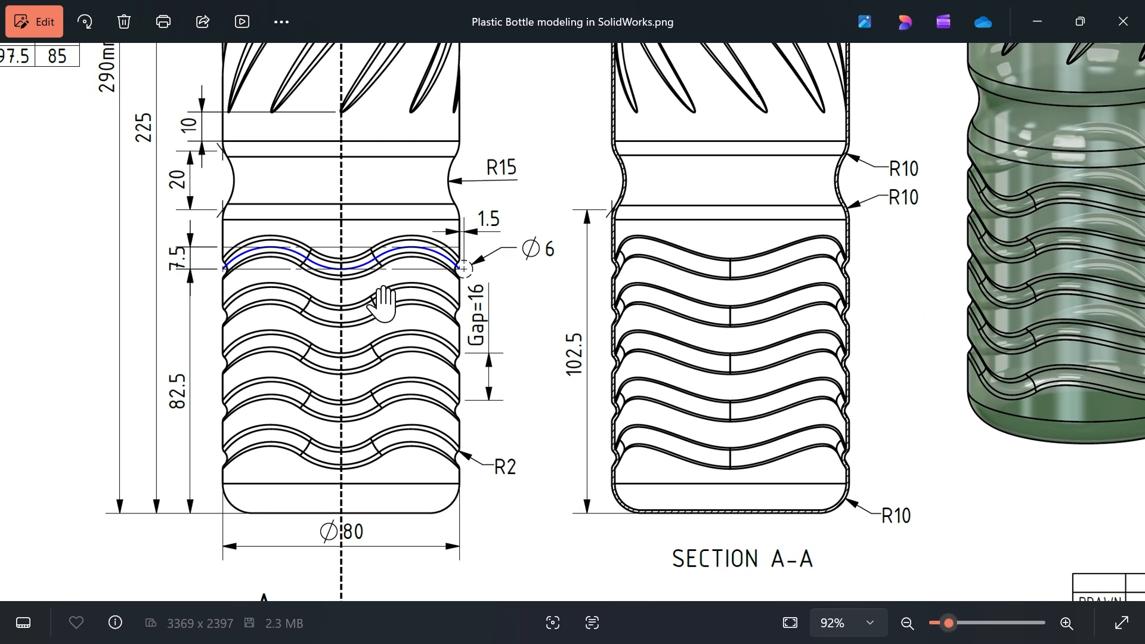
pyautogui.scroll(1, 288, 276)
pyautogui.moveTo(288, 276); pyautogui.dragTo(441, 316)
pyautogui.scroll(1, 441, 316)
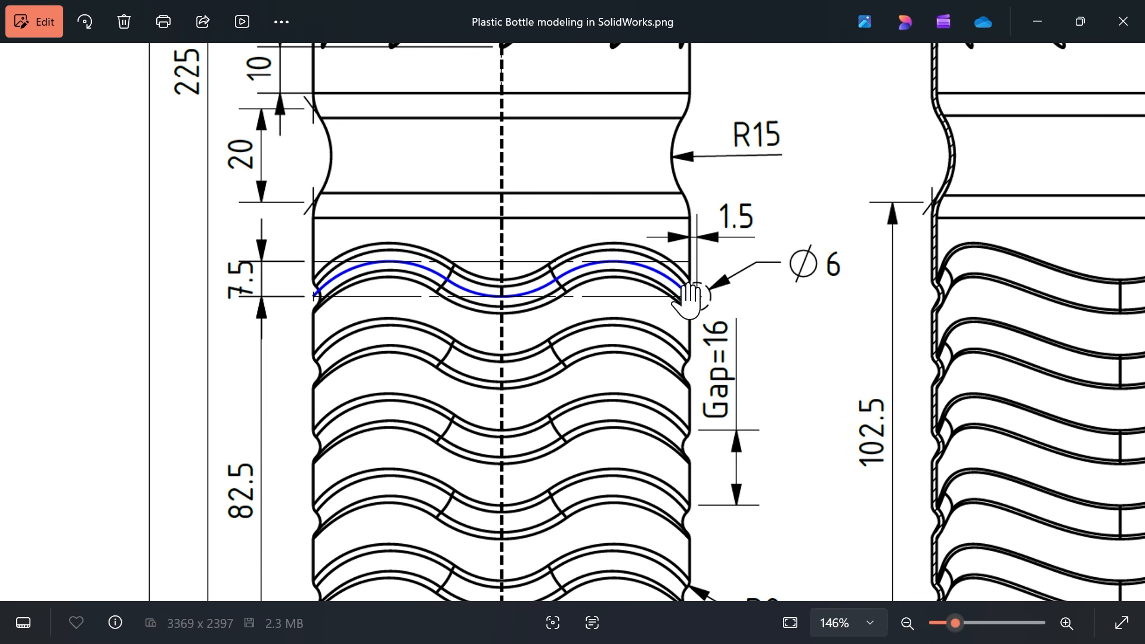
pyautogui.moveTo(477, 358); pyautogui.dragTo(499, 302)
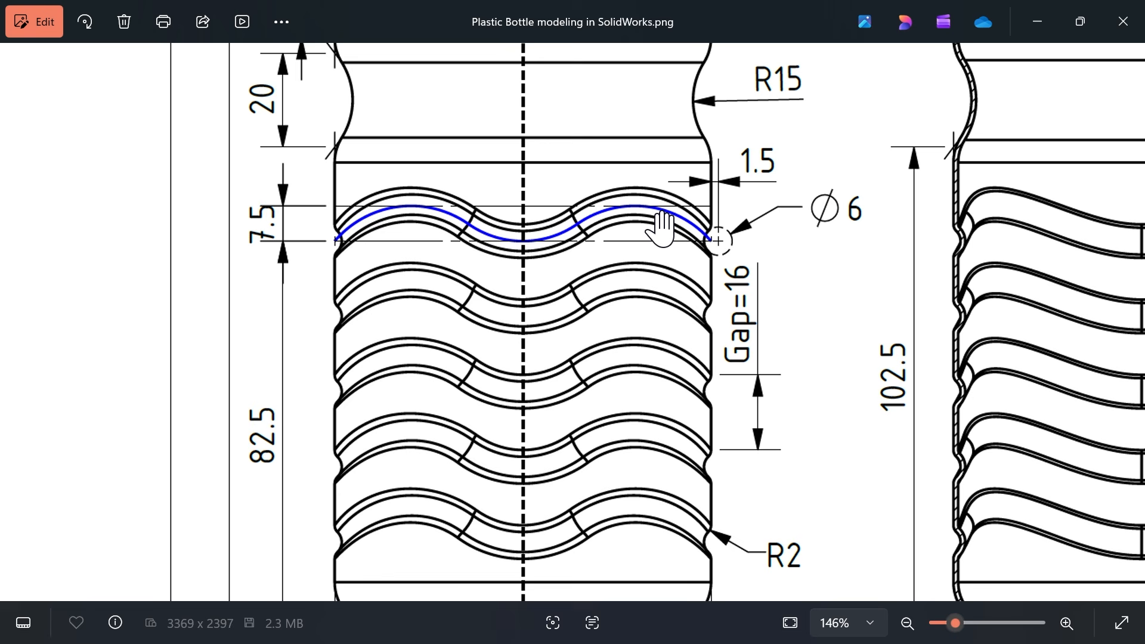
pyautogui.scroll(2, 363, 235)
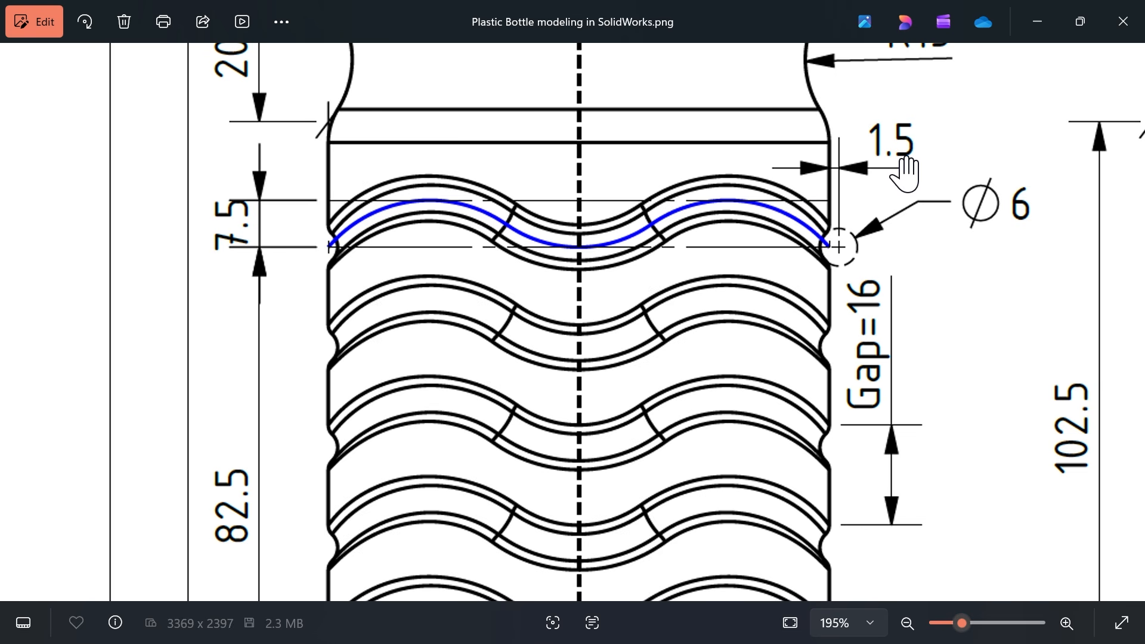
# Examine the lower-body wave grooves' spacing, height and fillet dimensions in the reference drawing, and return to SOLIDWORKS.
pyautogui.moveTo(343, 230)
pyautogui.mouseDown()
pyautogui.moveTo(390, 166)
pyautogui.moveTo(381, 168)
pyautogui.mouseUp()
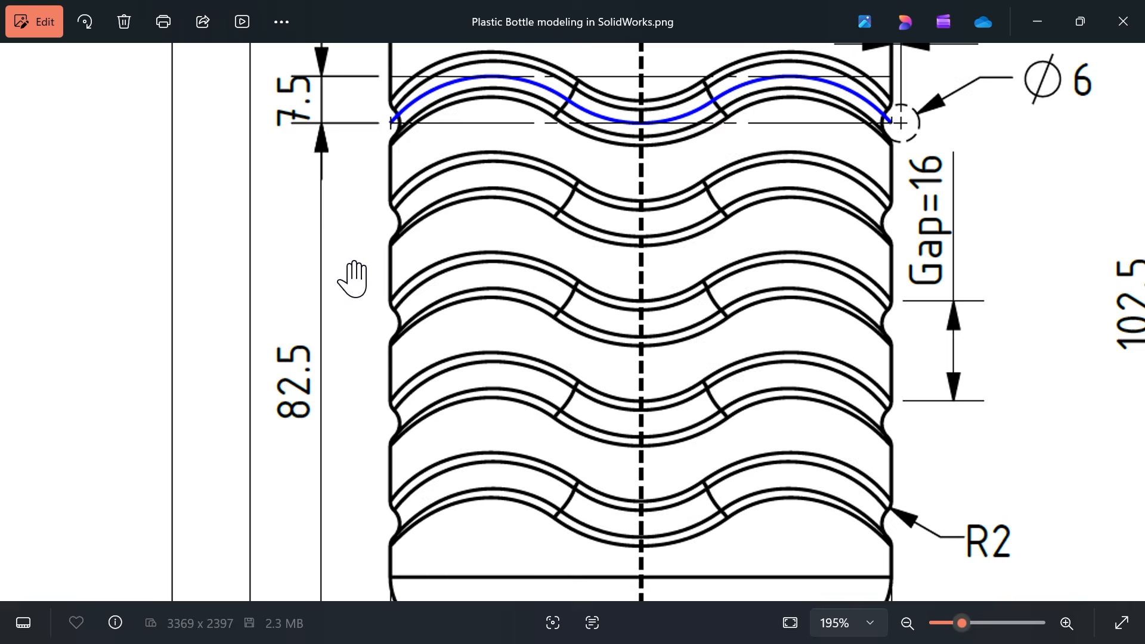
pyautogui.scroll(-3, 353, 278)
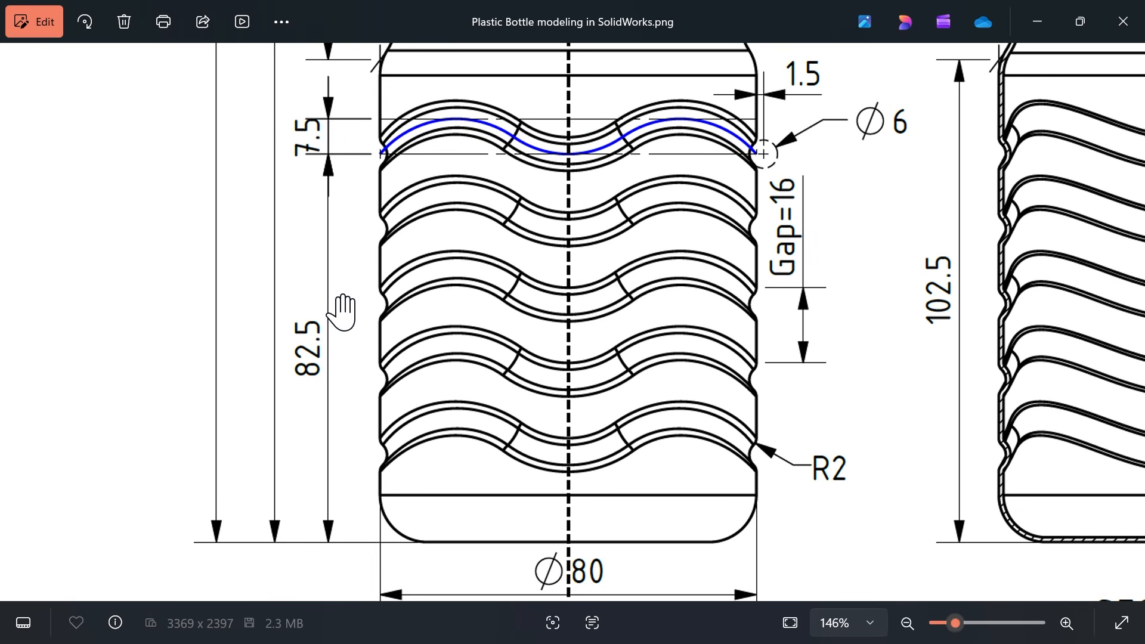
pyautogui.scroll(-2, 503, 277)
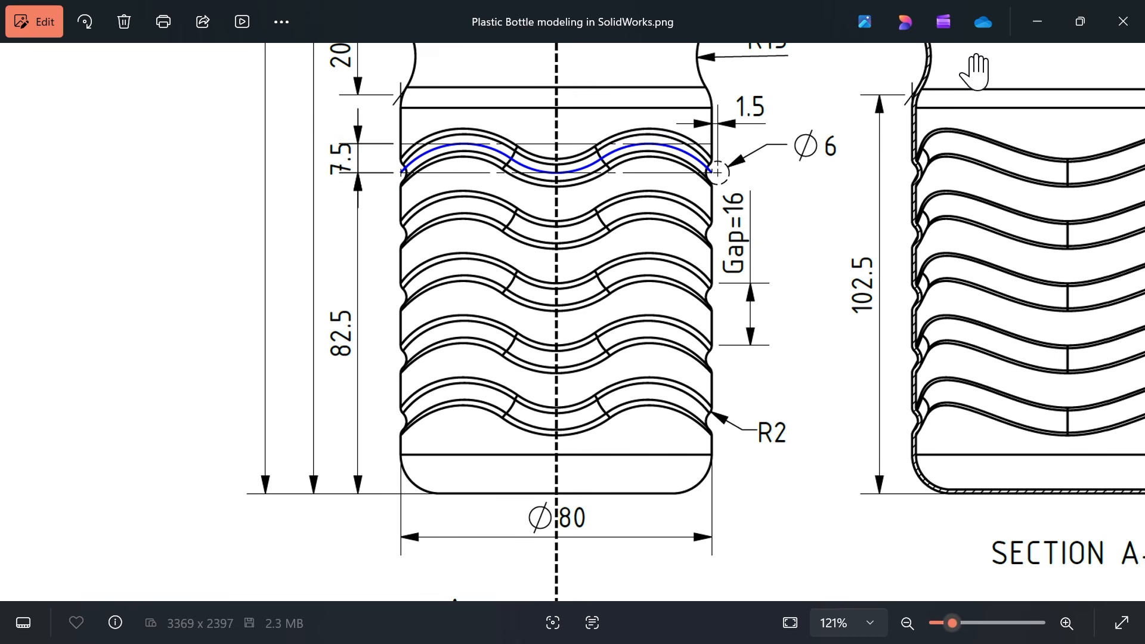
pyautogui.click(1037, 23)
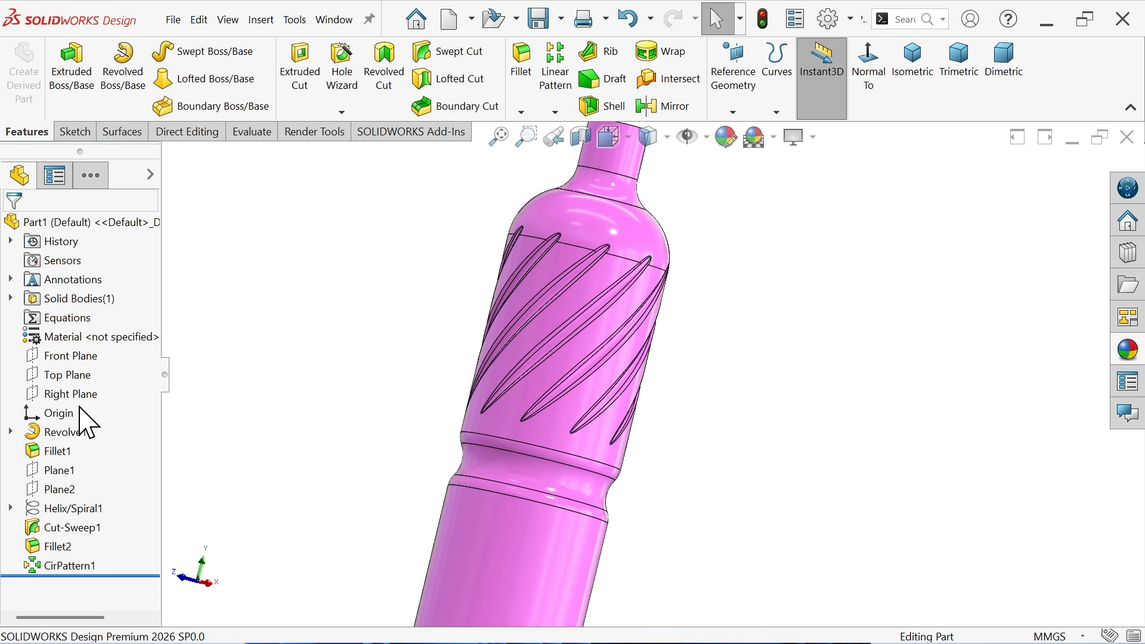
# Start a sketch on the Front Plane and draw a construction rectangle about 19 mm high across the lower body, from silhouette edge to edge.
pyautogui.click(90, 357)
pyautogui.click(122, 335)
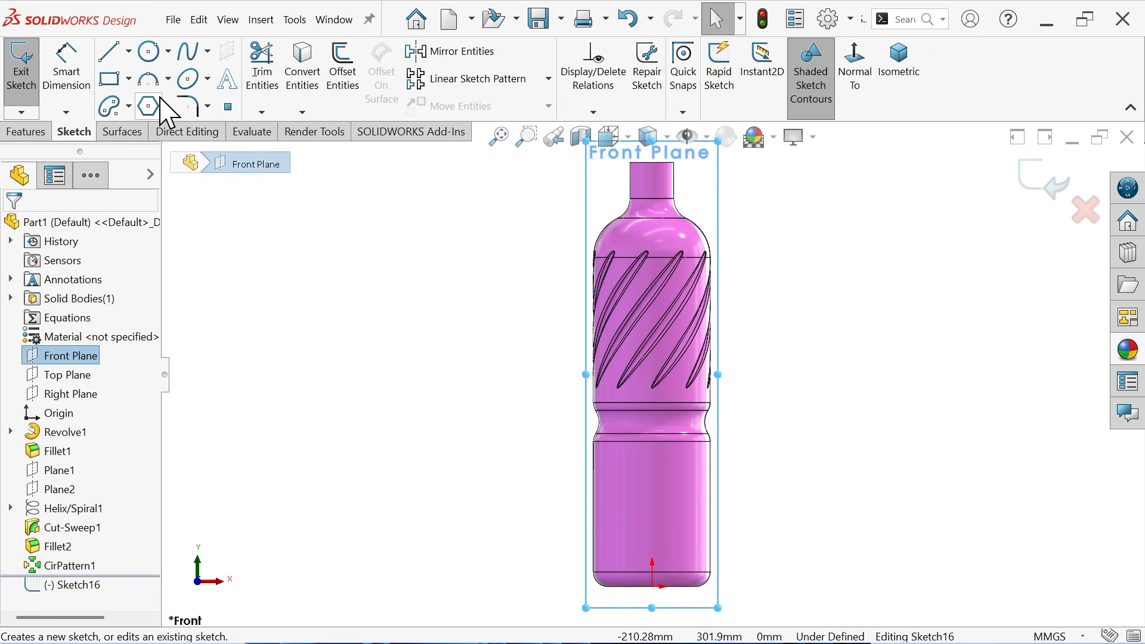
pyautogui.click(111, 82)
pyautogui.scroll(-5, 614, 471)
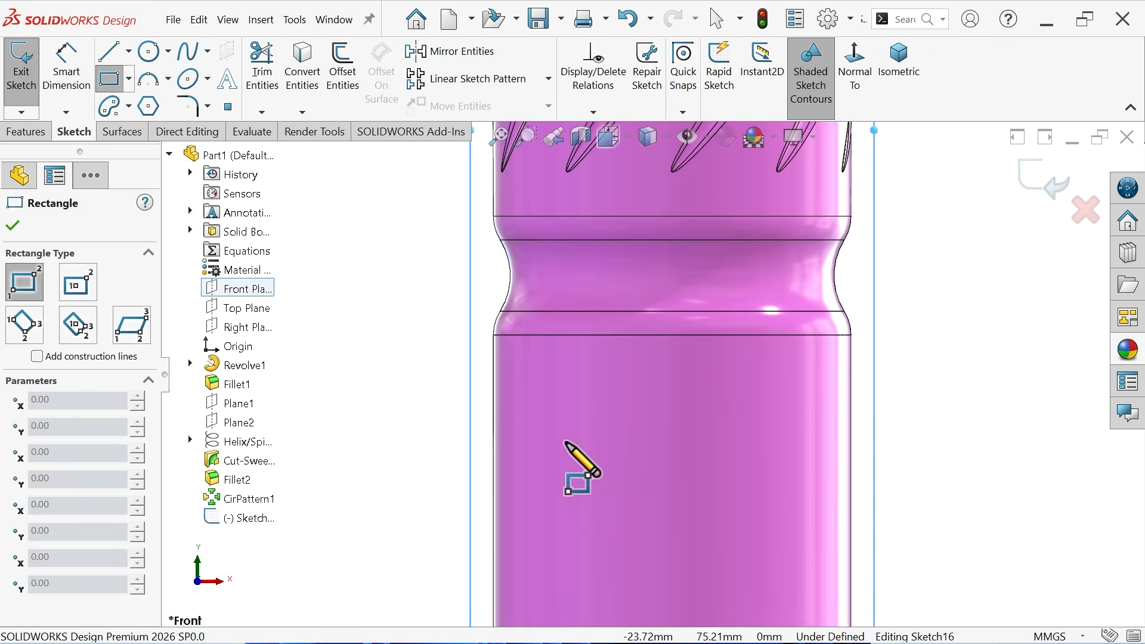
pyautogui.click(493, 388)
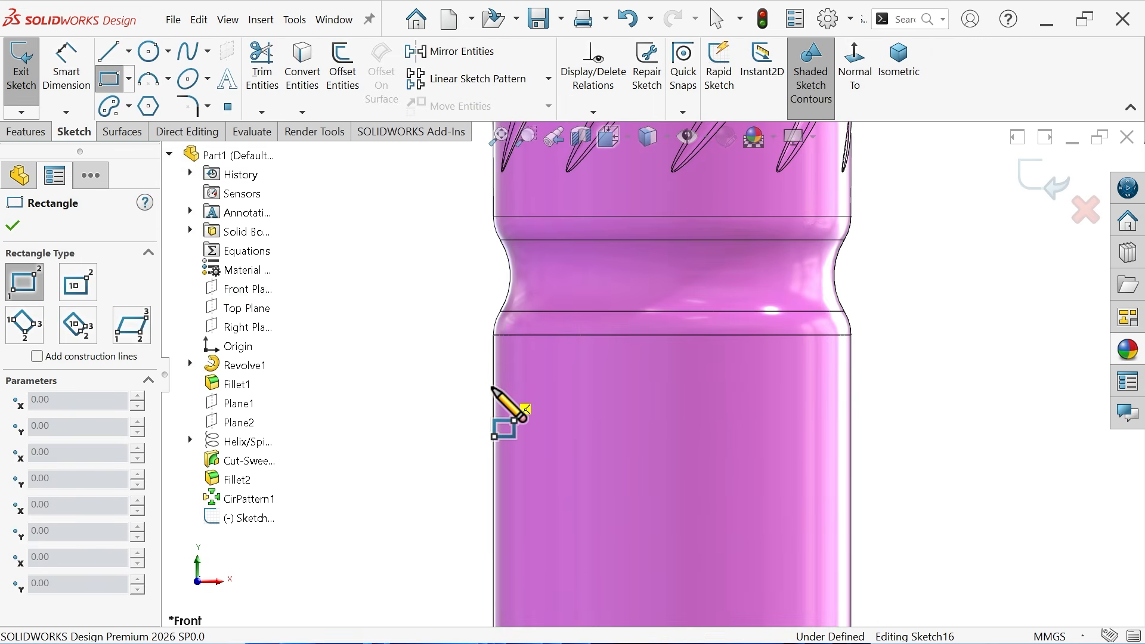
pyautogui.click(851, 473)
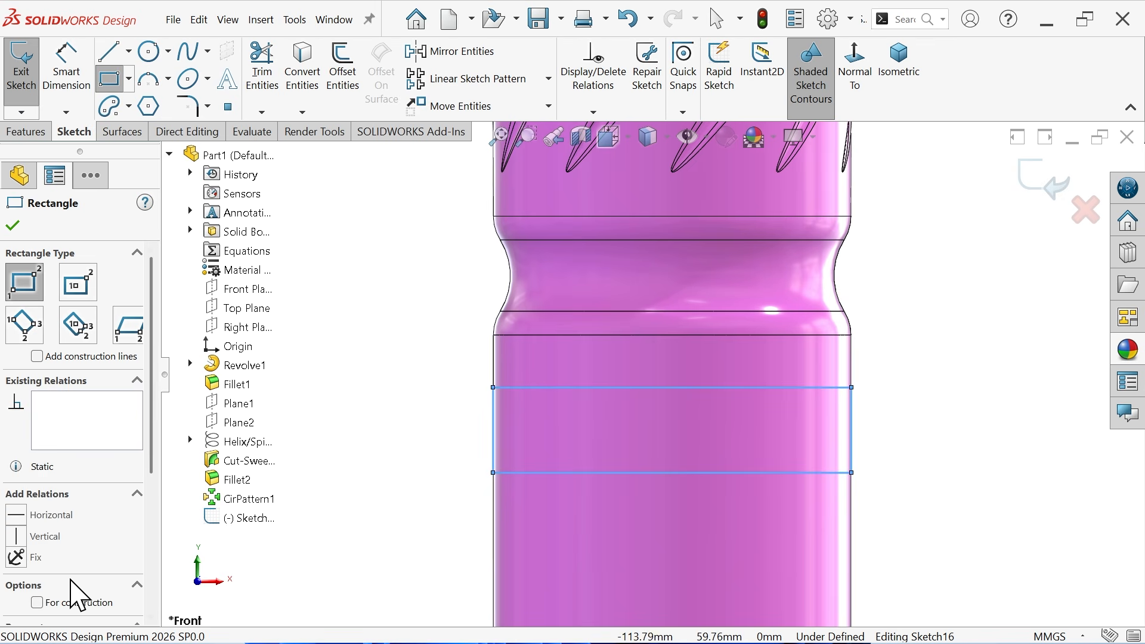
pyautogui.click(37, 603)
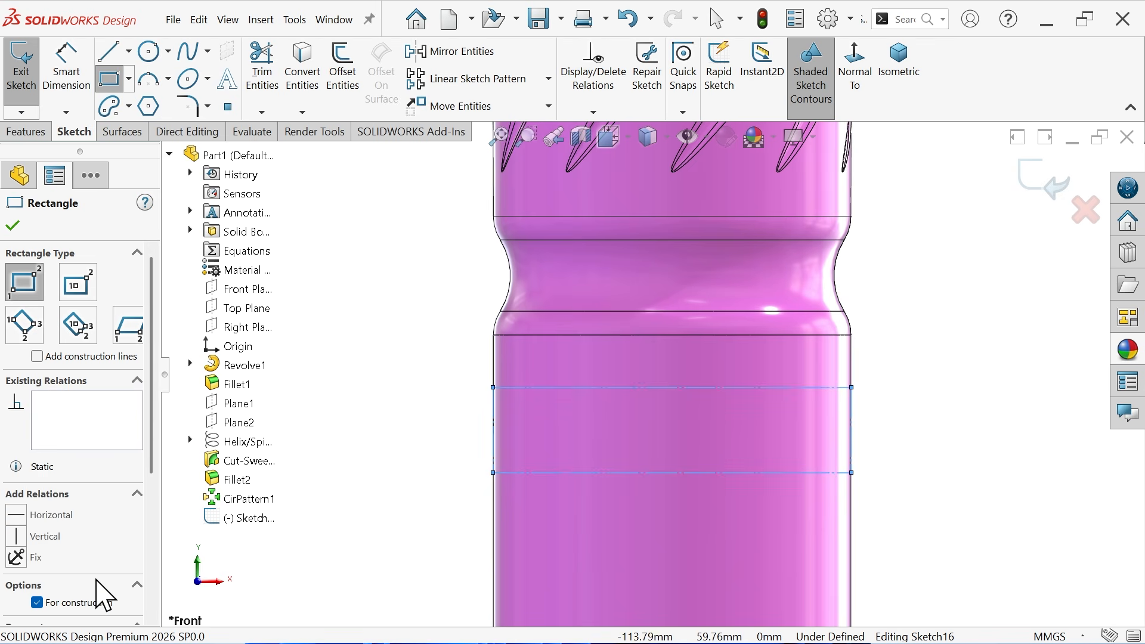
pyautogui.moveTo(170, 379); pyautogui.dragTo(207, 385)
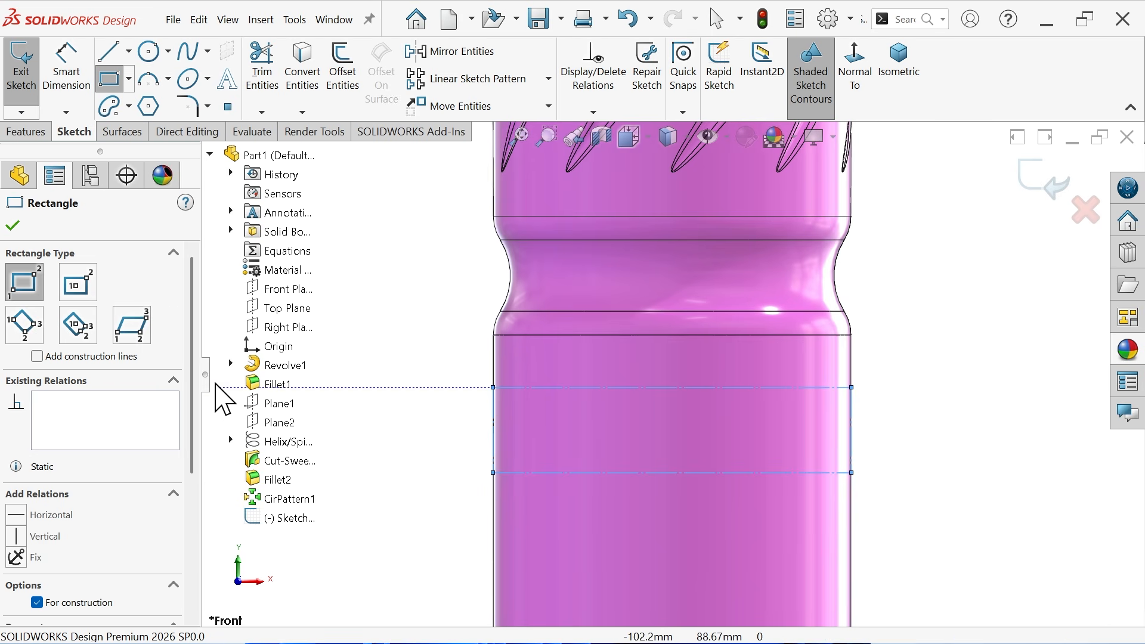
# Dimension the construction rectangle's height as 7.5 mm.
pyautogui.click(81, 74)
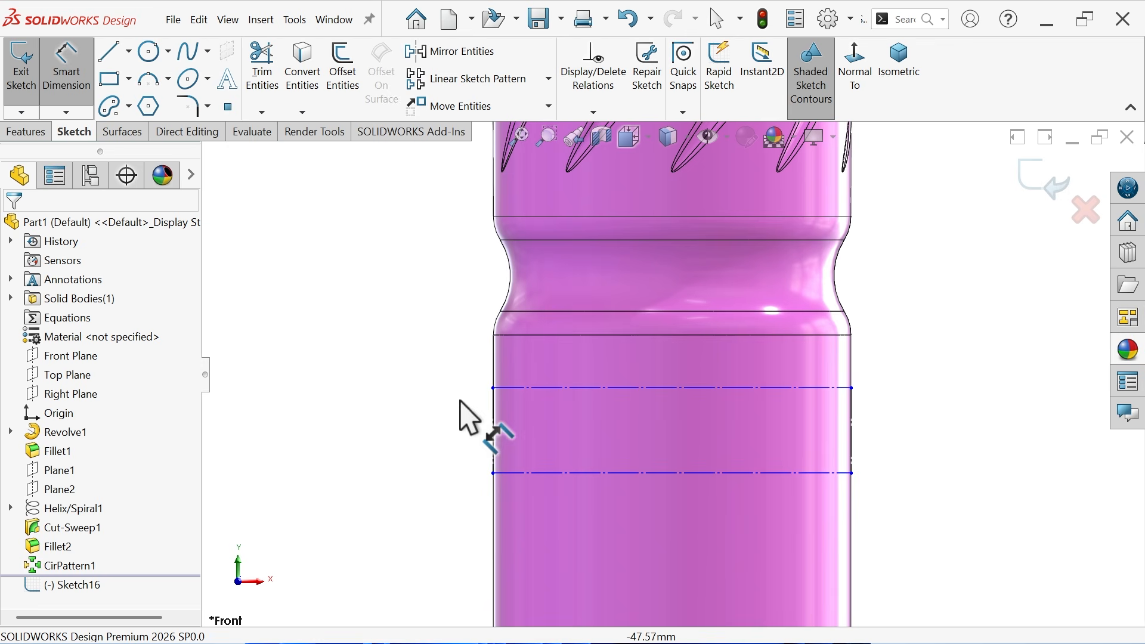
pyautogui.click(493, 454)
pyautogui.click(458, 439)
pyautogui.write('7.5')
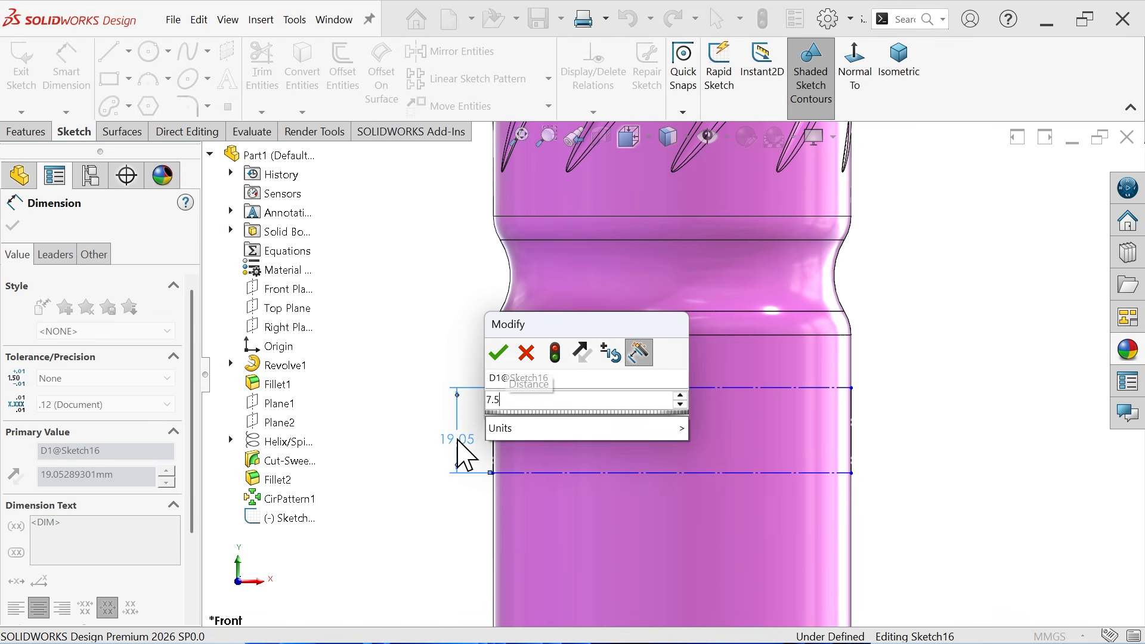
pyautogui.press('Return')
# Dimension the distance from the rectangle's lower line to the origin as 82.5 mm.
pyautogui.scroll(5, 431, 401)
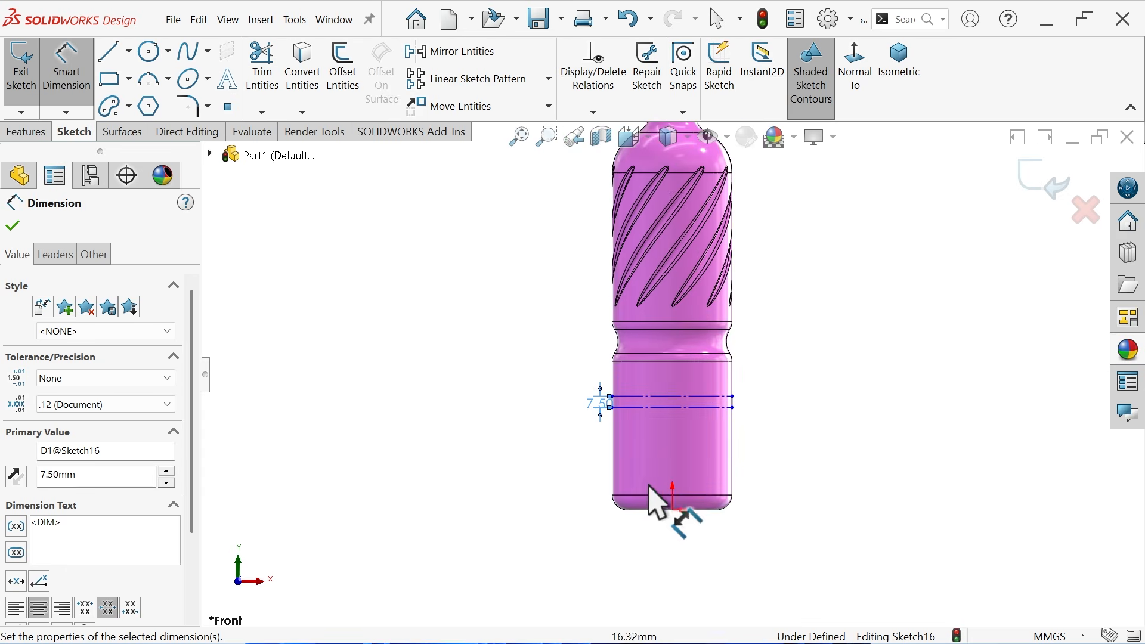
pyautogui.scroll(-5, 654, 439)
pyautogui.click(622, 360)
pyautogui.scroll(2, 650, 412)
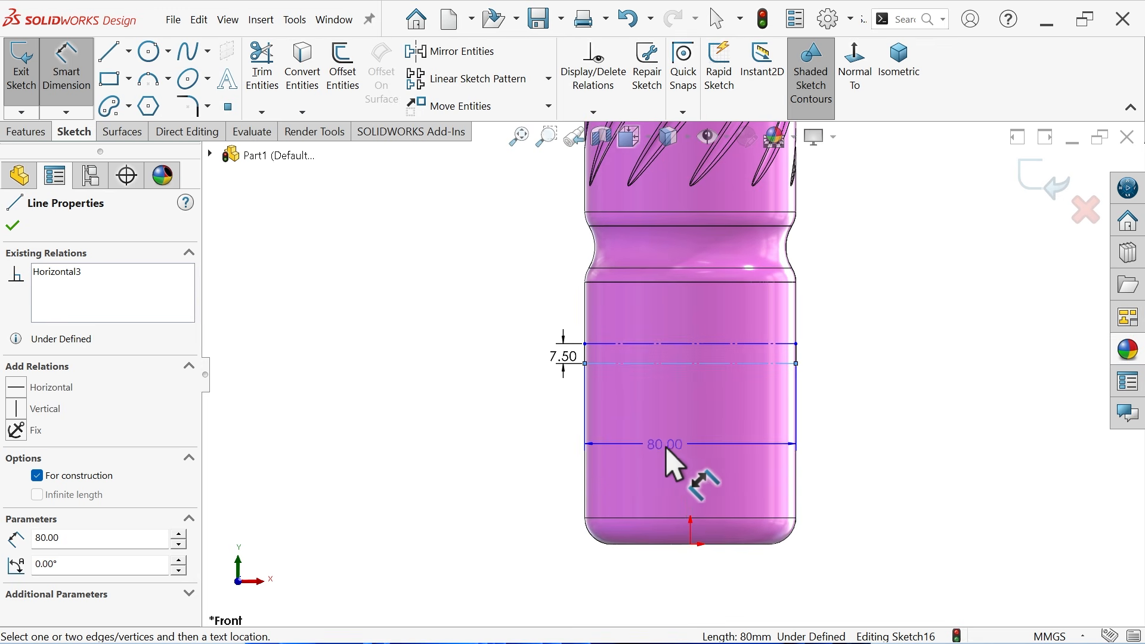
pyautogui.click(691, 544)
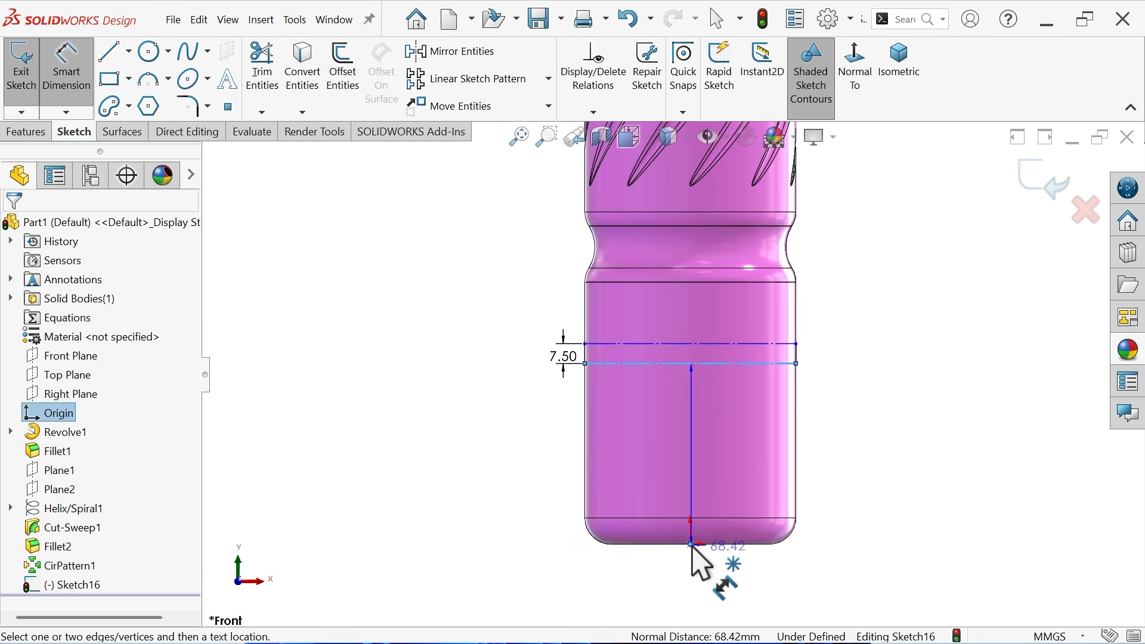
pyautogui.click(543, 446)
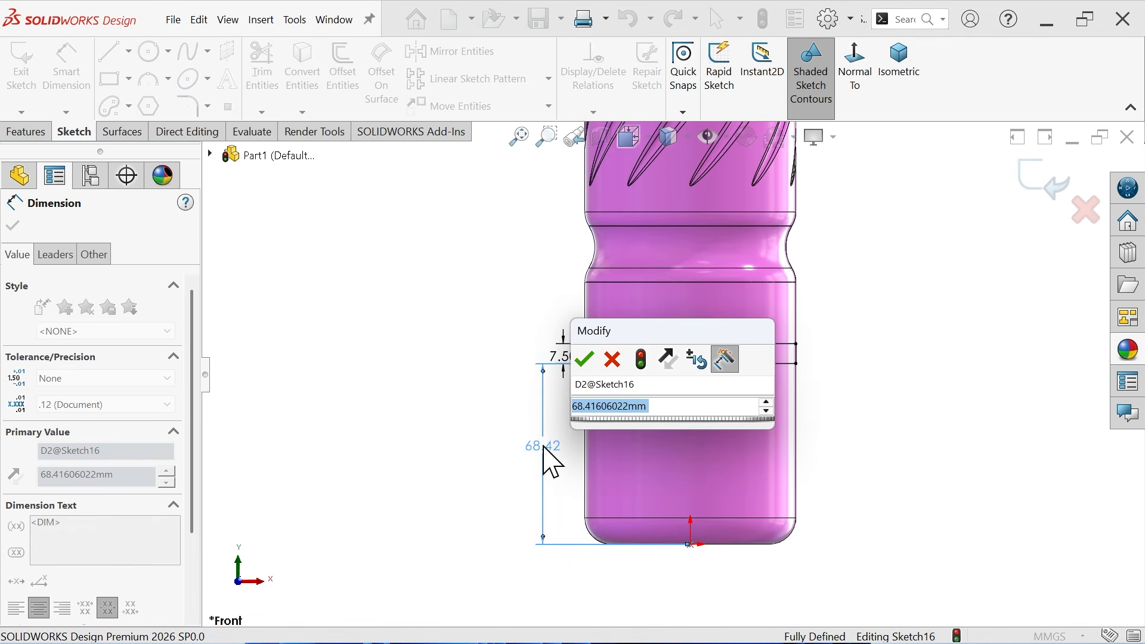
pyautogui.write('82.5')
pyautogui.press('Return')
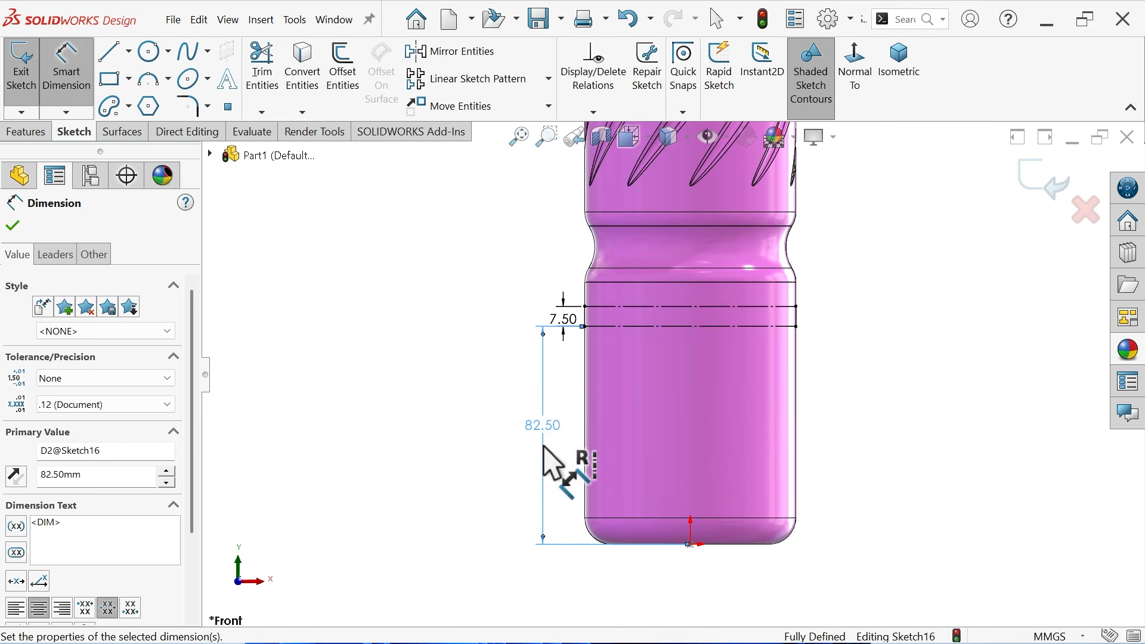
# Draw a three-point arc of about 19.6 mm radius from the rectangle's lower-left corner, cresting tangent to its upper line.
pyautogui.scroll(-3, 712, 310)
pyautogui.scroll(-1, 514, 292)
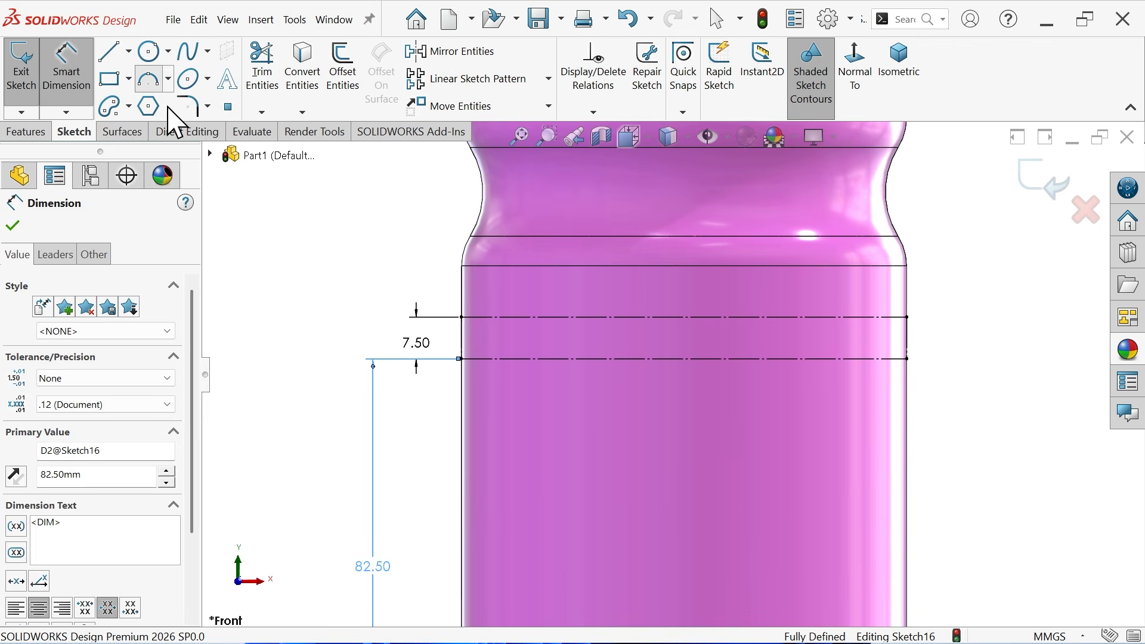
pyautogui.click(146, 81)
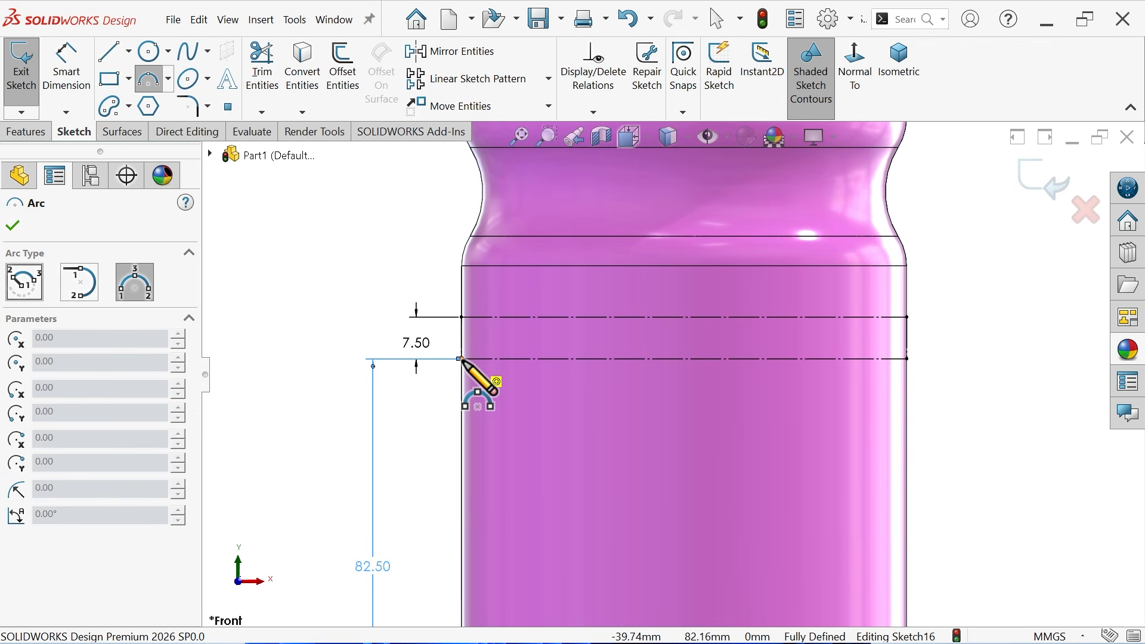
pyautogui.click(460, 358)
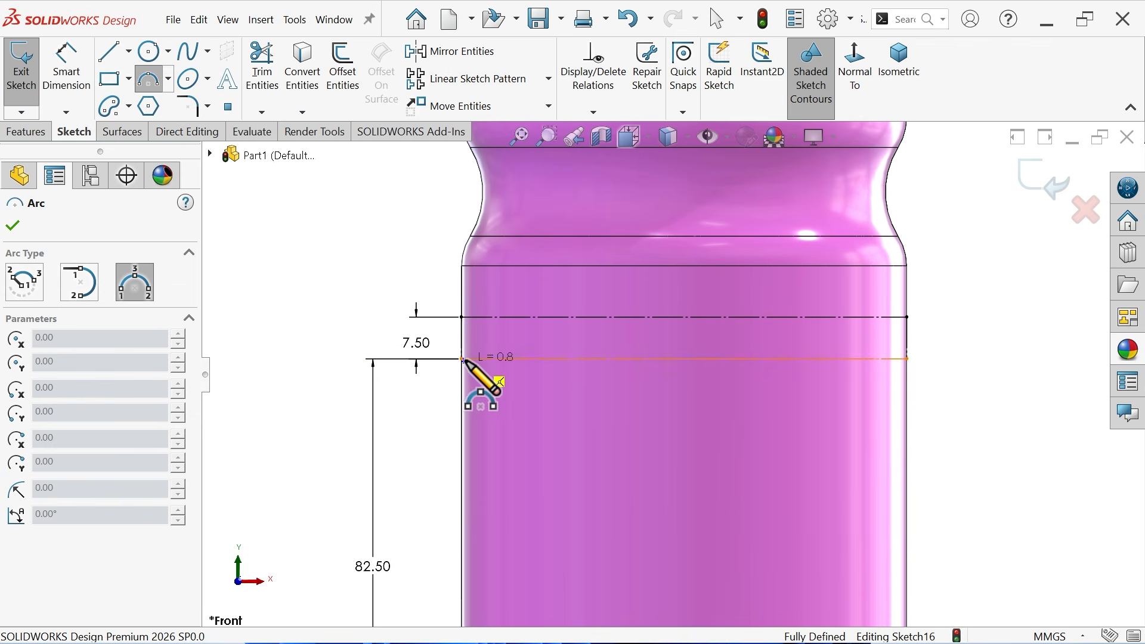
pyautogui.click(613, 339)
pyautogui.scroll(-1, 590, 337)
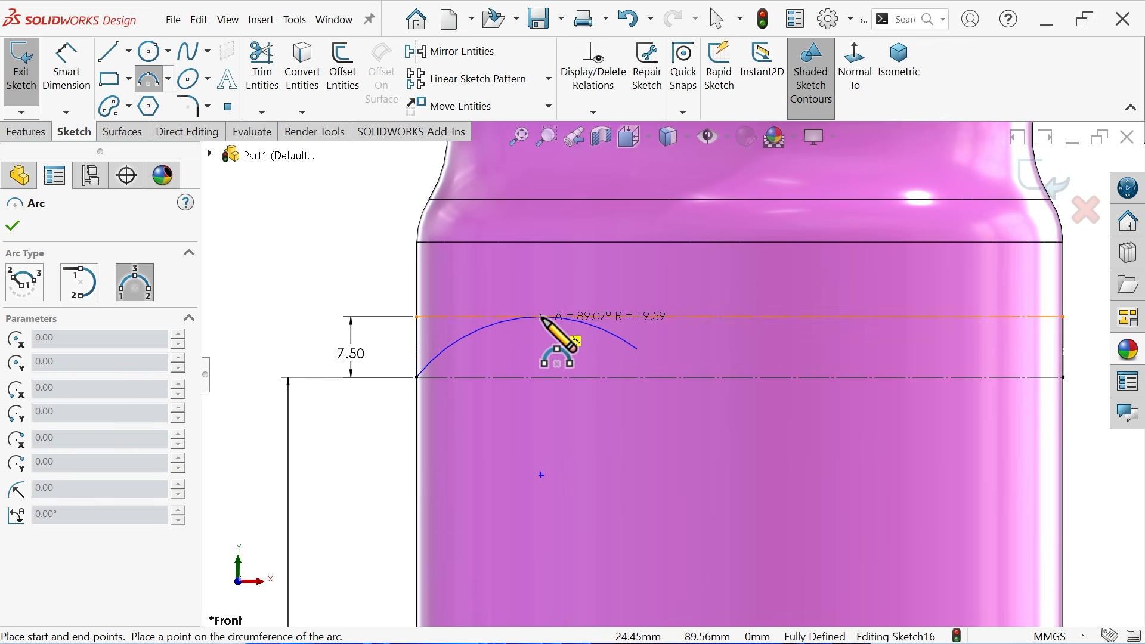
pyautogui.click(544, 318)
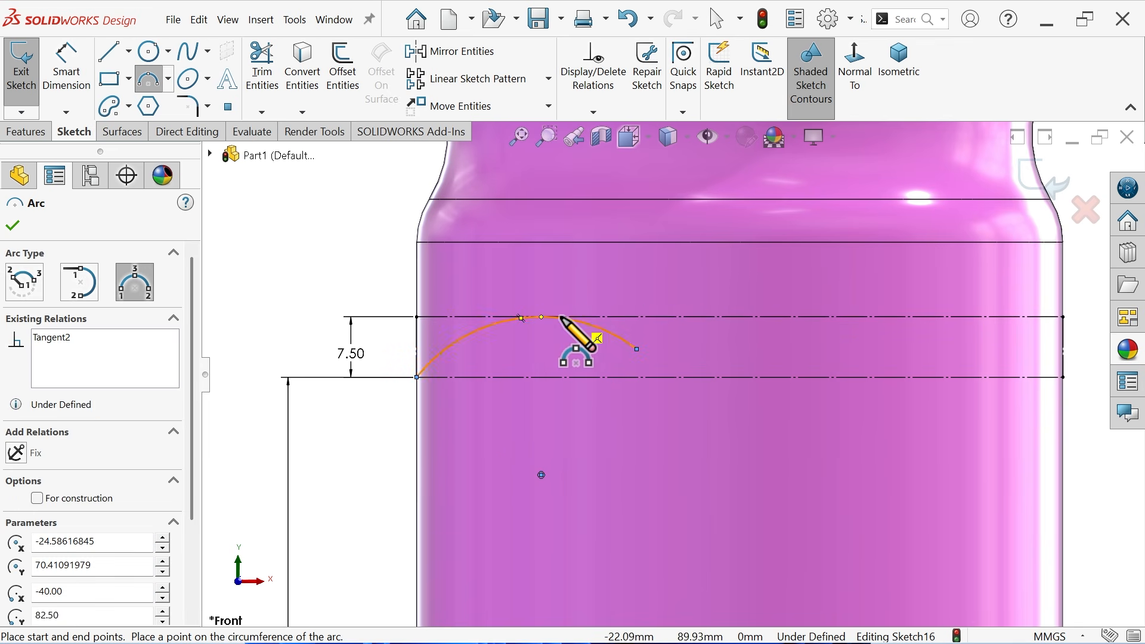
# Continue the wave with an arc dipping tangent to the lower line and another cresting at the upper line, ending at the lower-right corner.
pyautogui.click(636, 349)
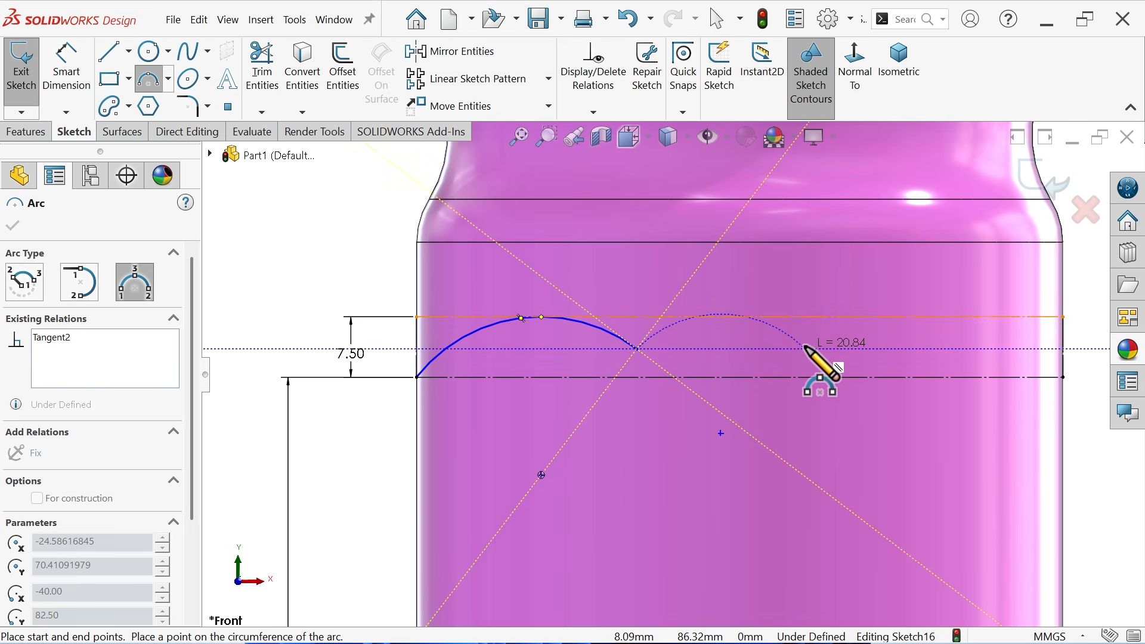
pyautogui.click(827, 350)
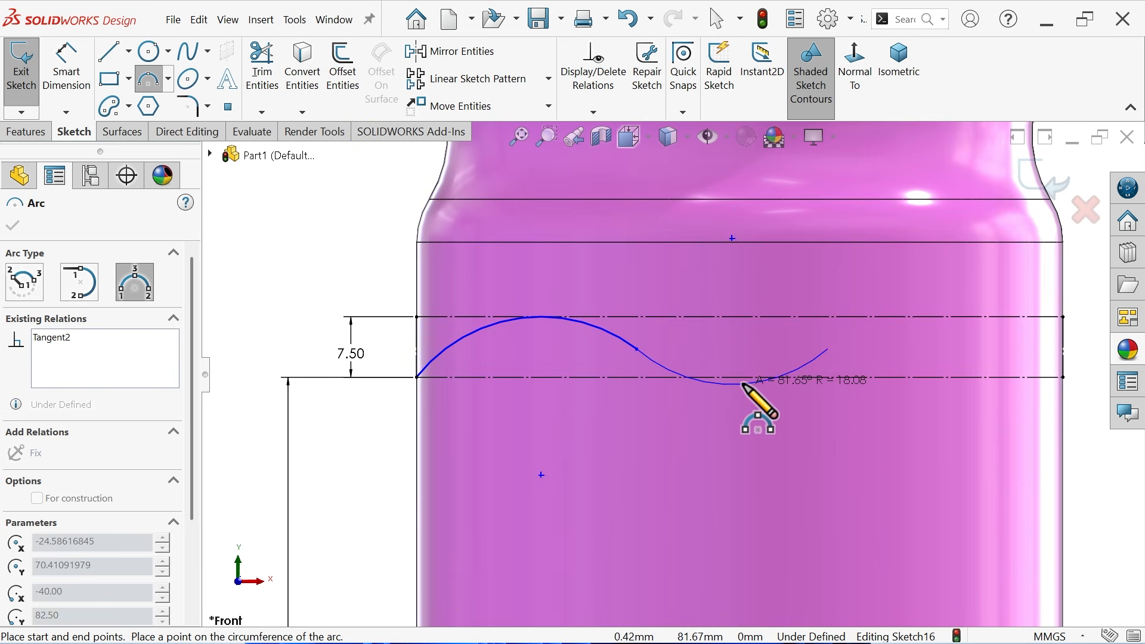
pyautogui.click(732, 377)
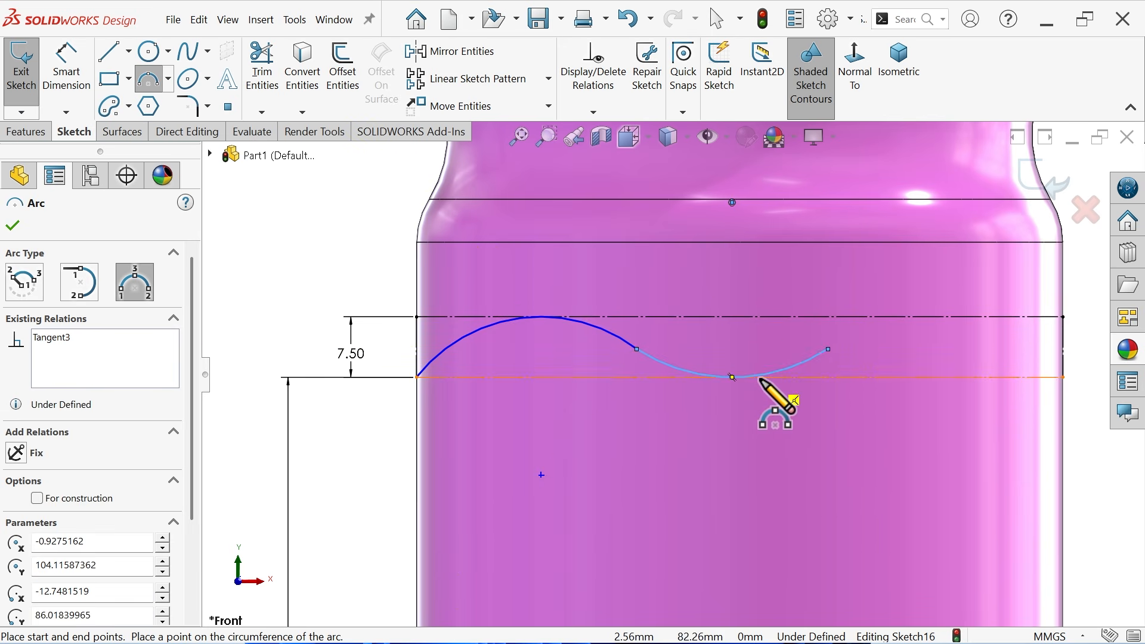
pyautogui.click(826, 349)
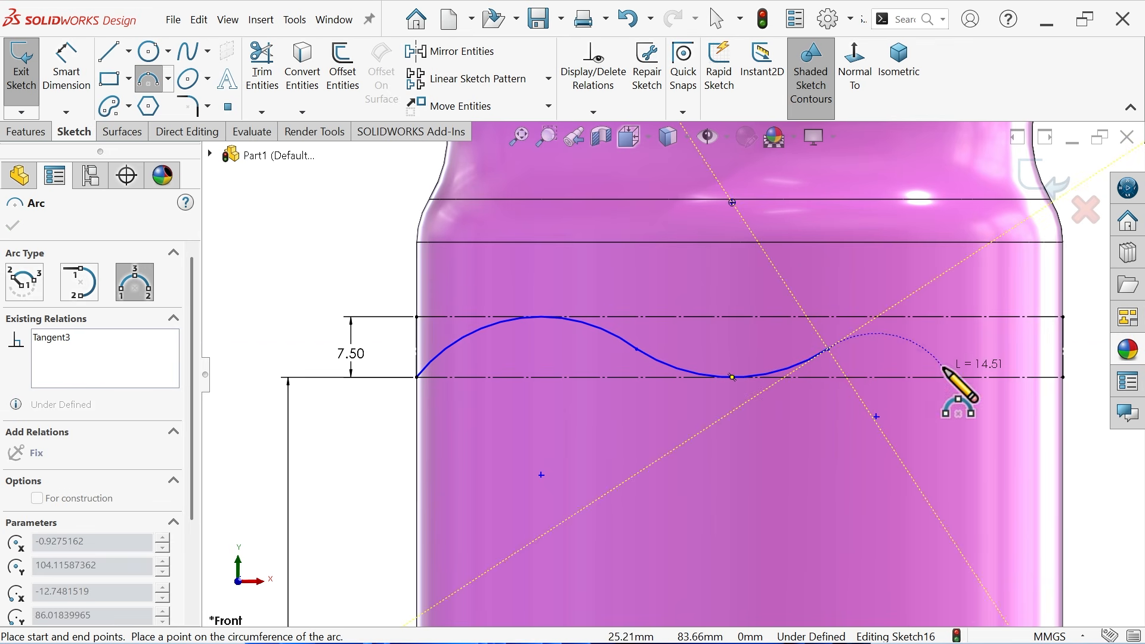
pyautogui.click(1062, 376)
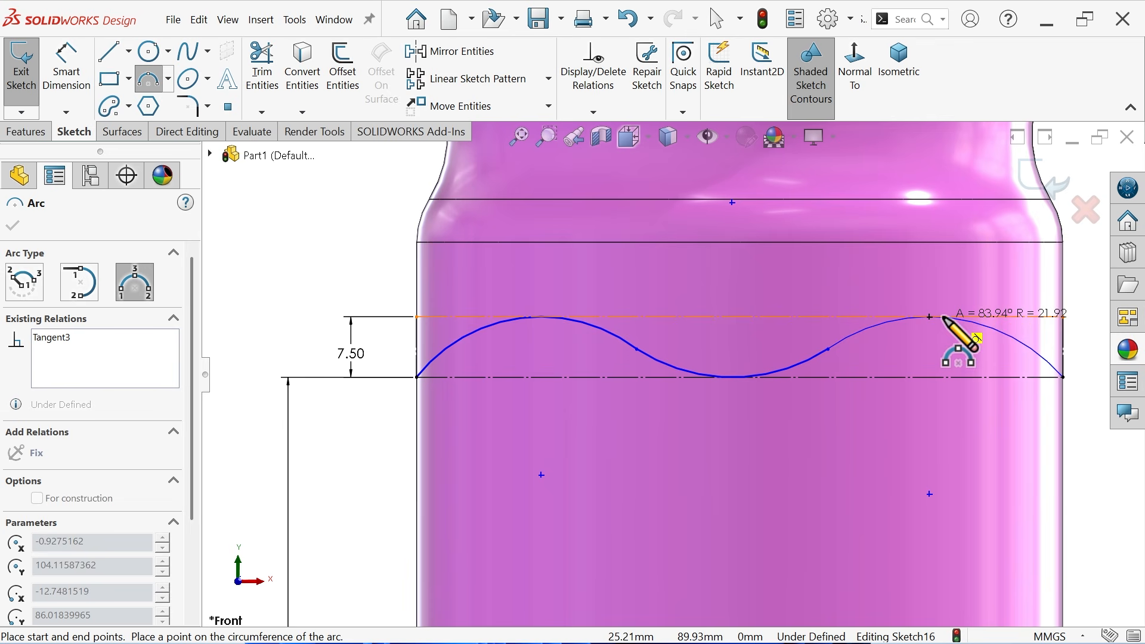
pyautogui.click(918, 327)
pyautogui.rightClick(904, 368)
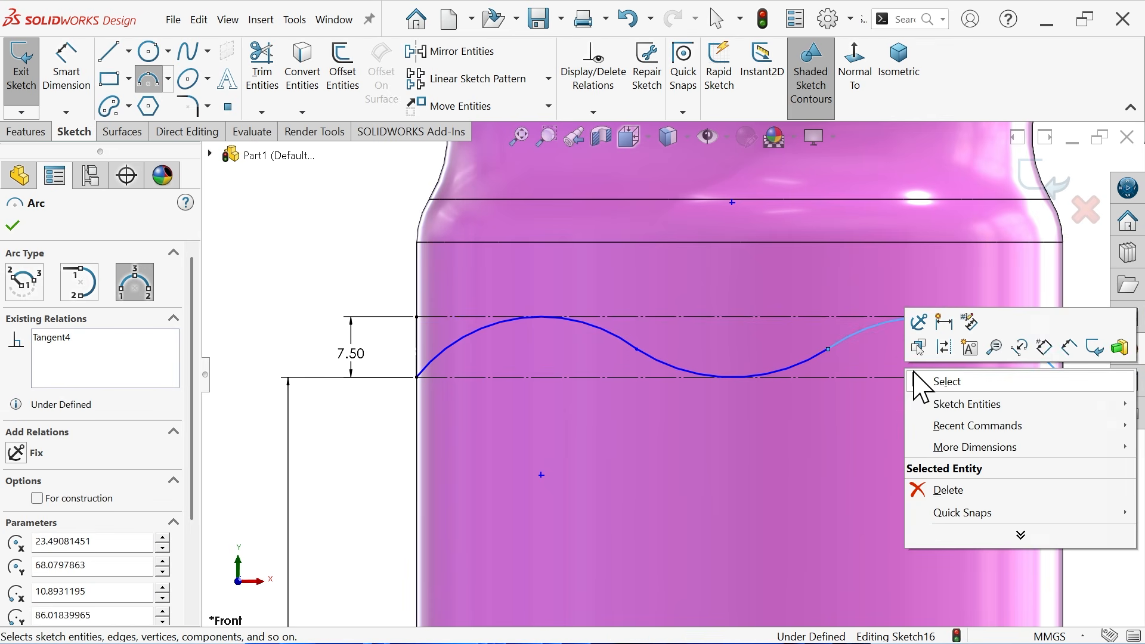
pyautogui.click(943, 383)
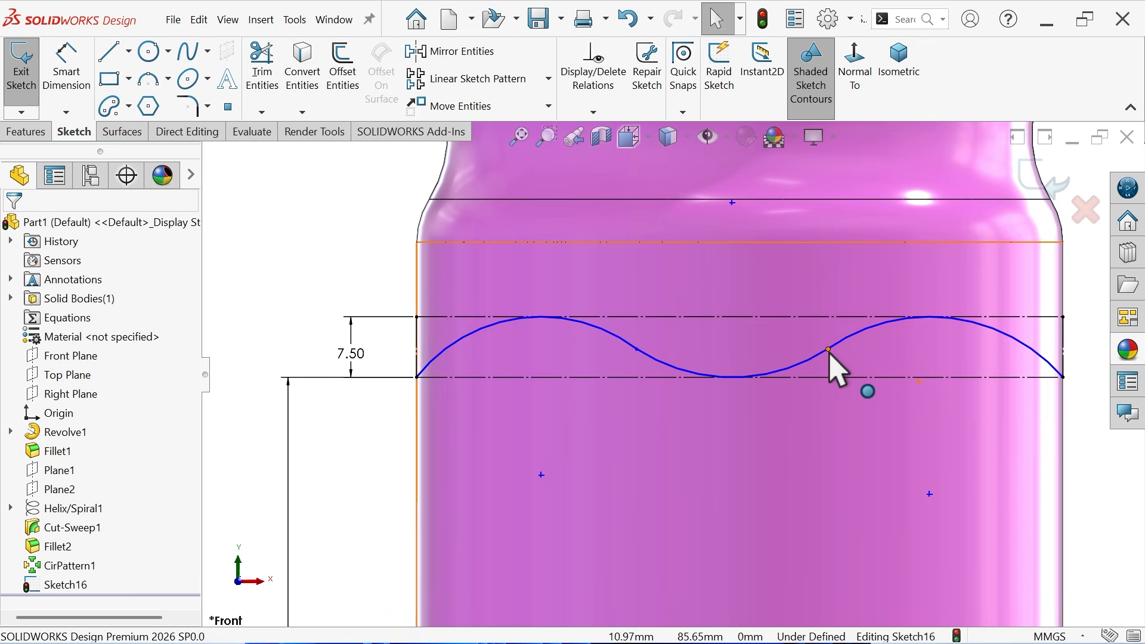
# Add tangent relations at both junctions between the three wave arcs.
pyautogui.click(827, 349)
pyautogui.click(868, 289)
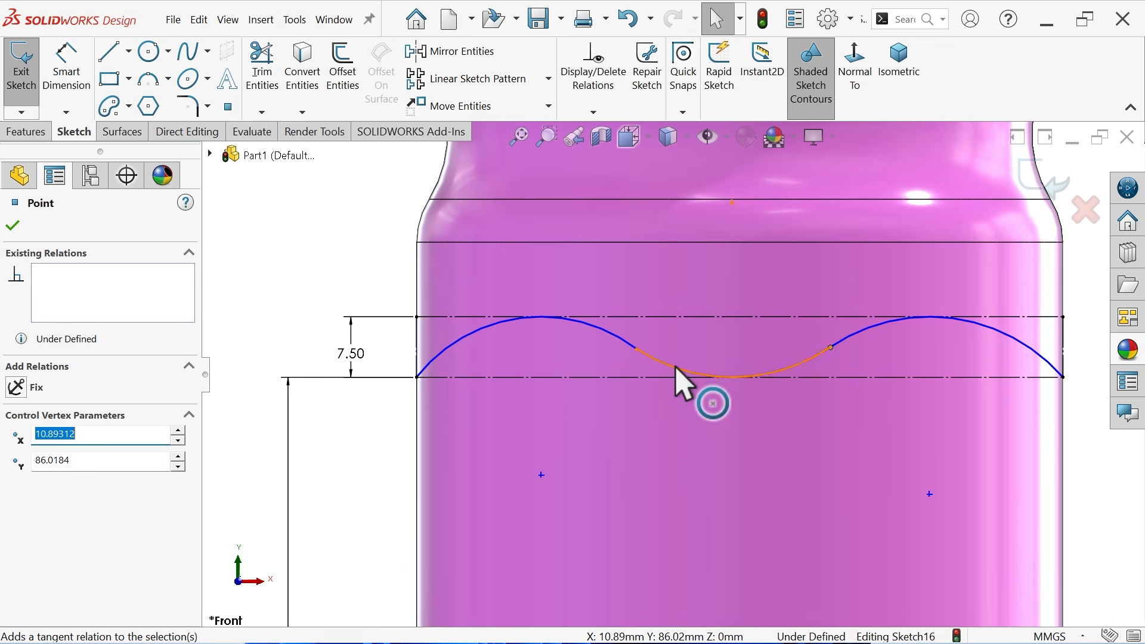
pyautogui.click(637, 347)
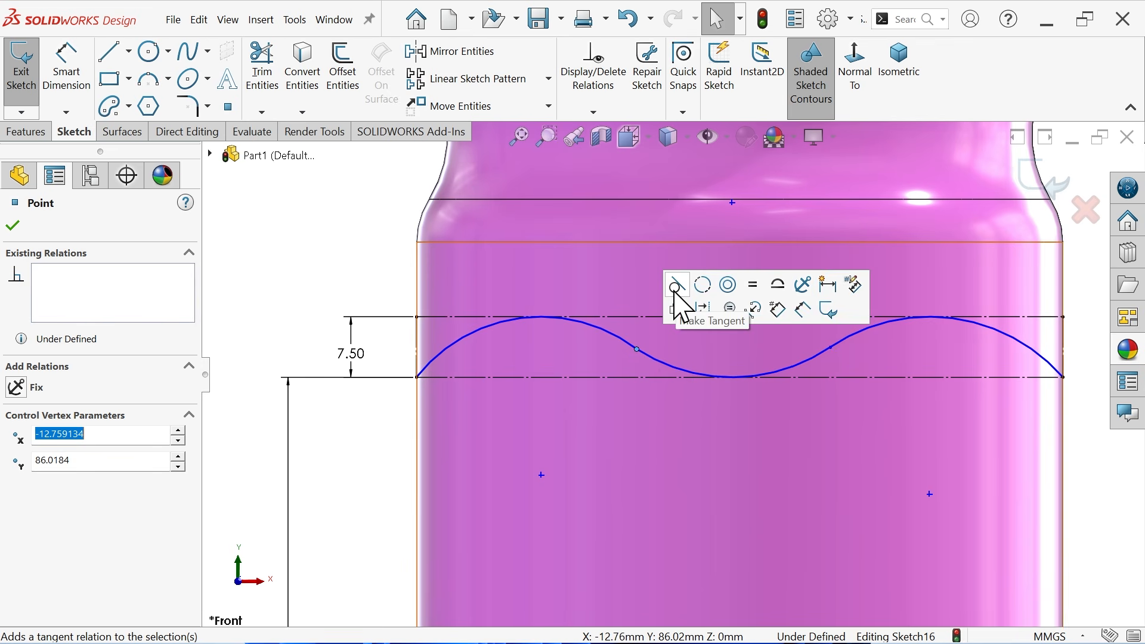
pyautogui.click(676, 290)
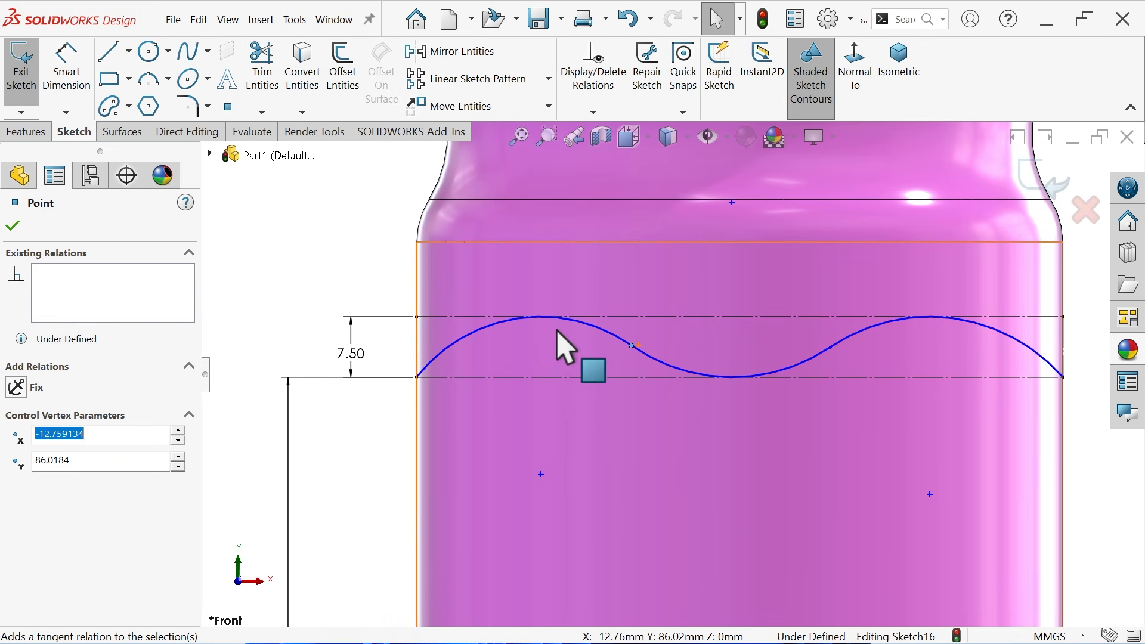
pyautogui.click(678, 372)
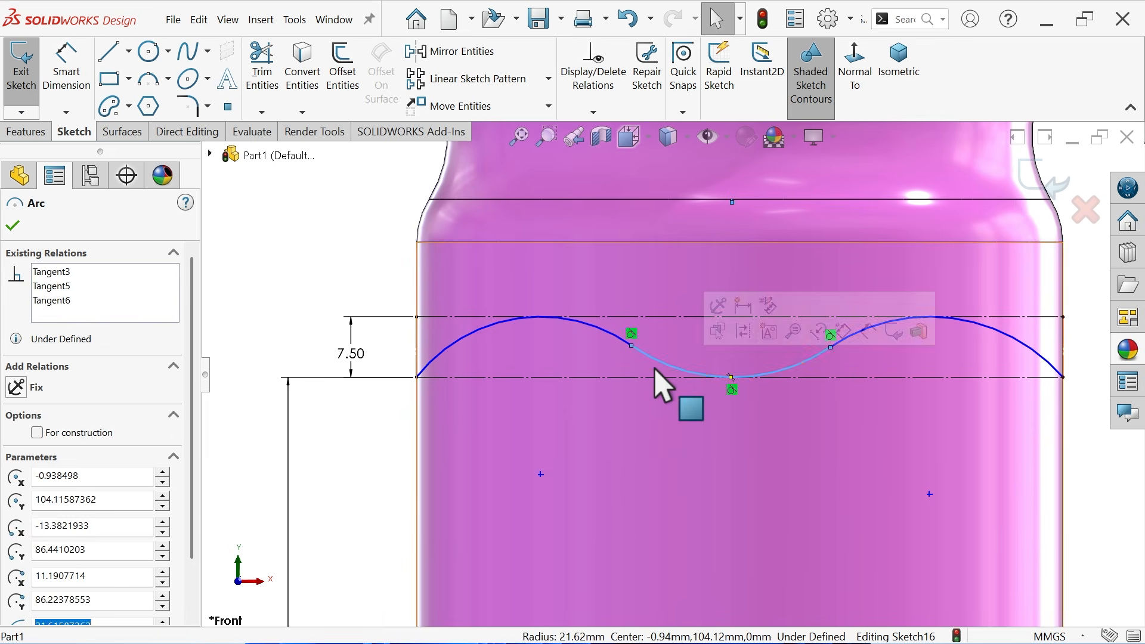
pyautogui.keyDown('ctrl'); pyautogui.click(608, 335); pyautogui.keyUp('ctrl')
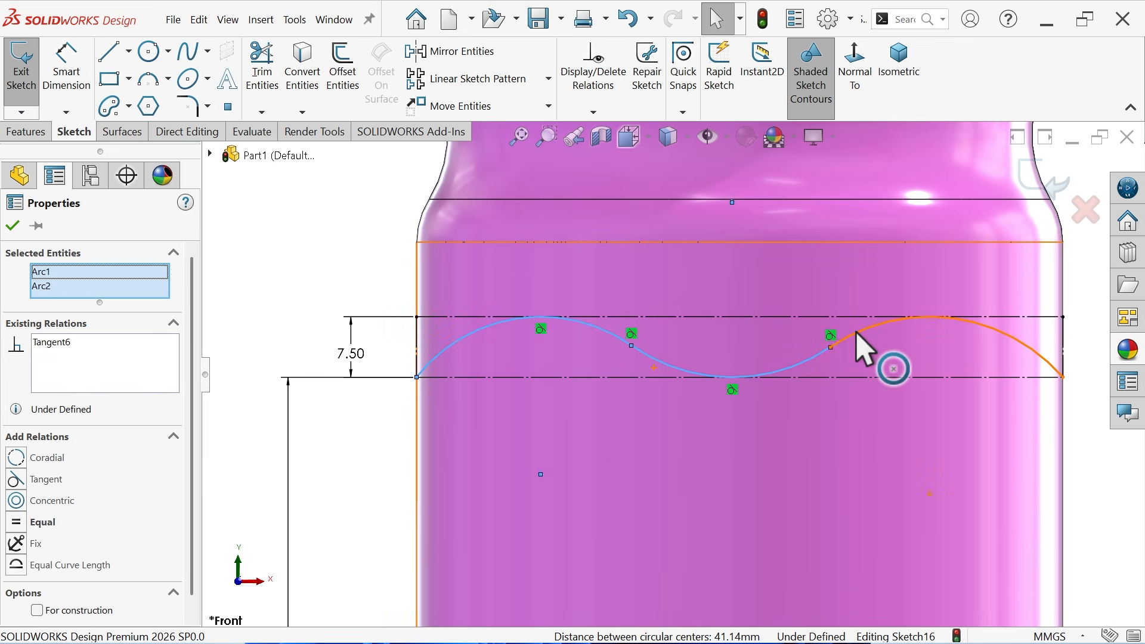
pyautogui.keyDown('ctrl'); pyautogui.click(856, 345); pyautogui.keyUp('ctrl')
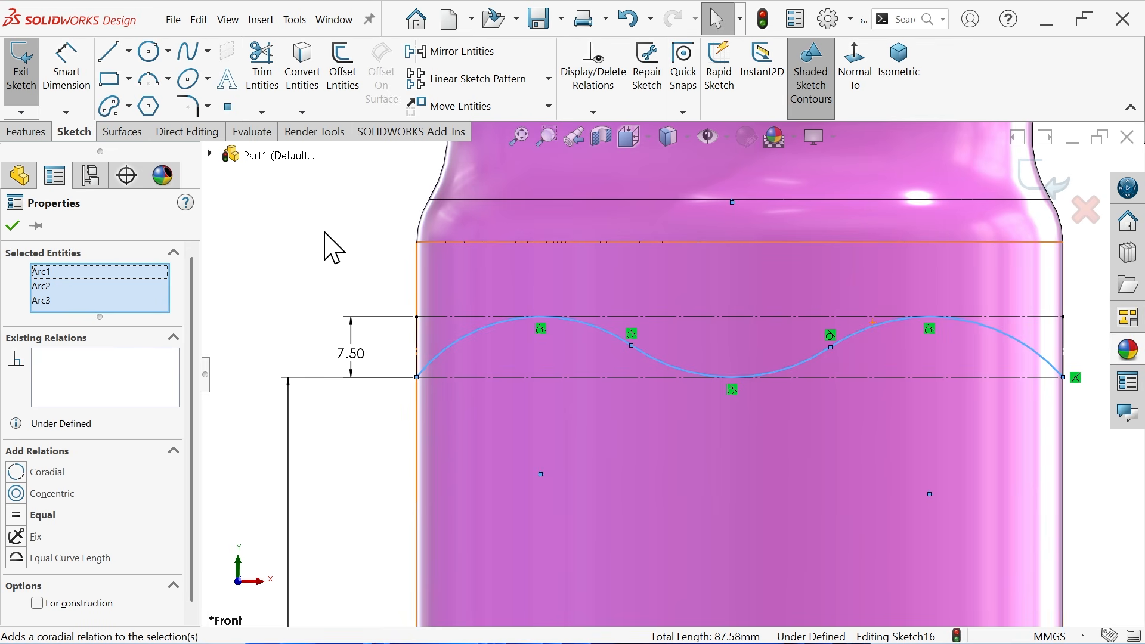
pyautogui.click(368, 271)
pyautogui.click(543, 322)
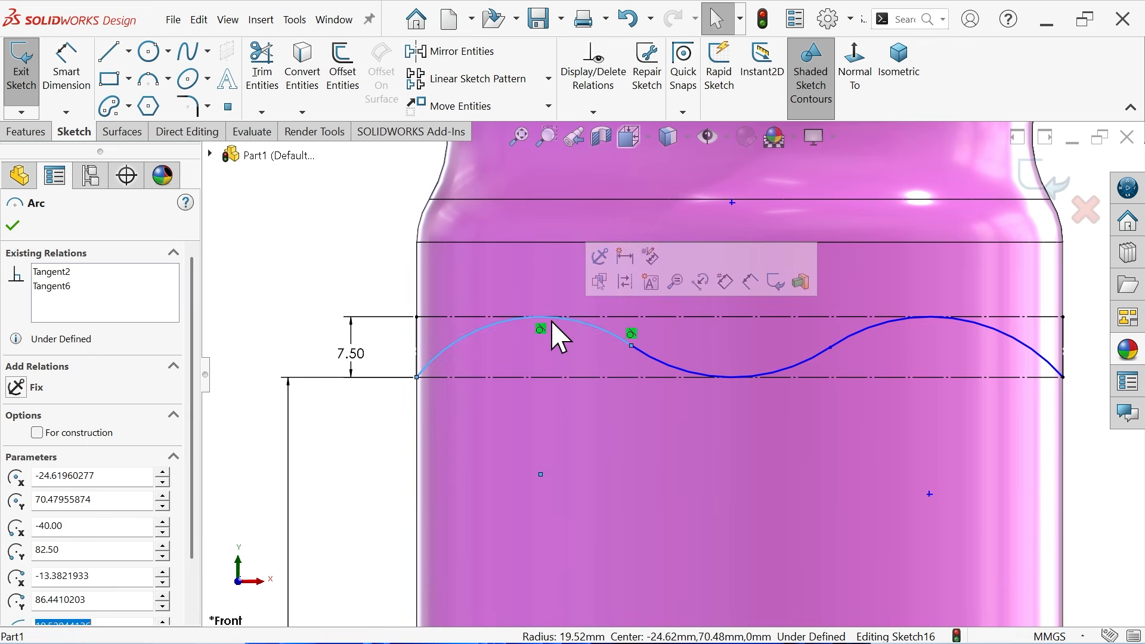
pyautogui.click(709, 375)
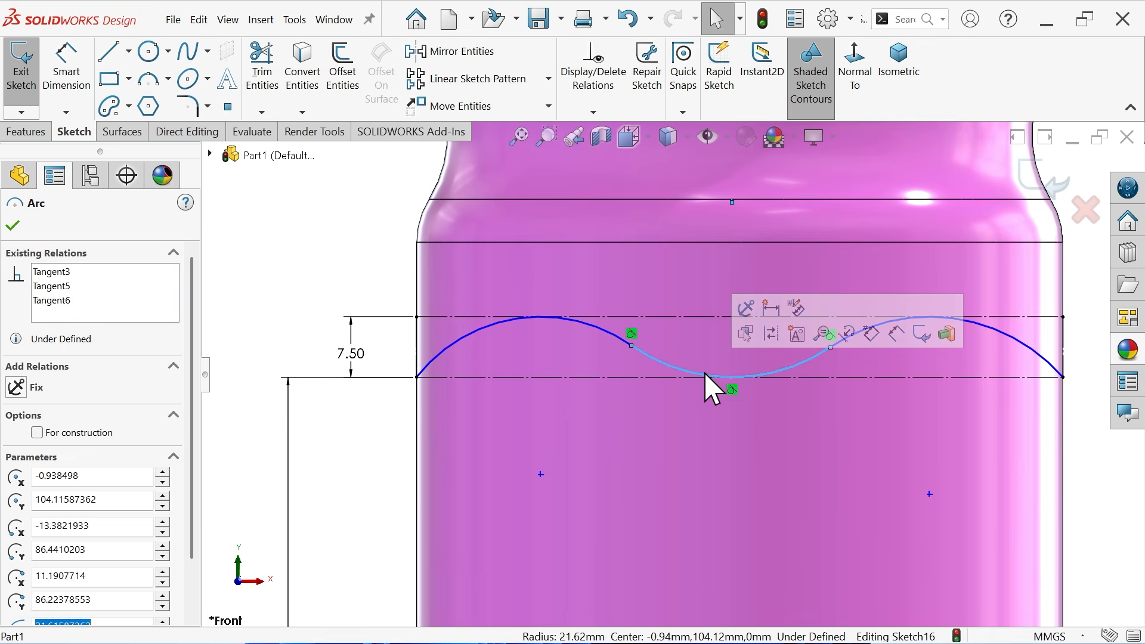
# Add an equal relation among the three arcs of the wave to fully define the sketch.
pyautogui.click(1000, 340)
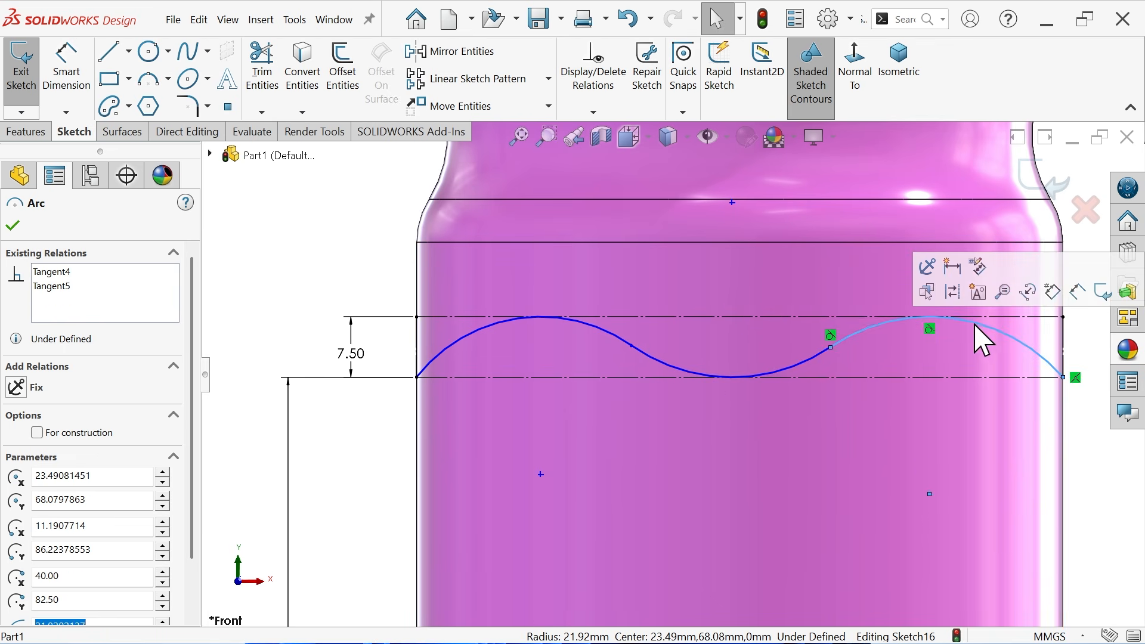
pyautogui.keyDown('ctrl'); pyautogui.click(812, 358); pyautogui.keyUp('ctrl')
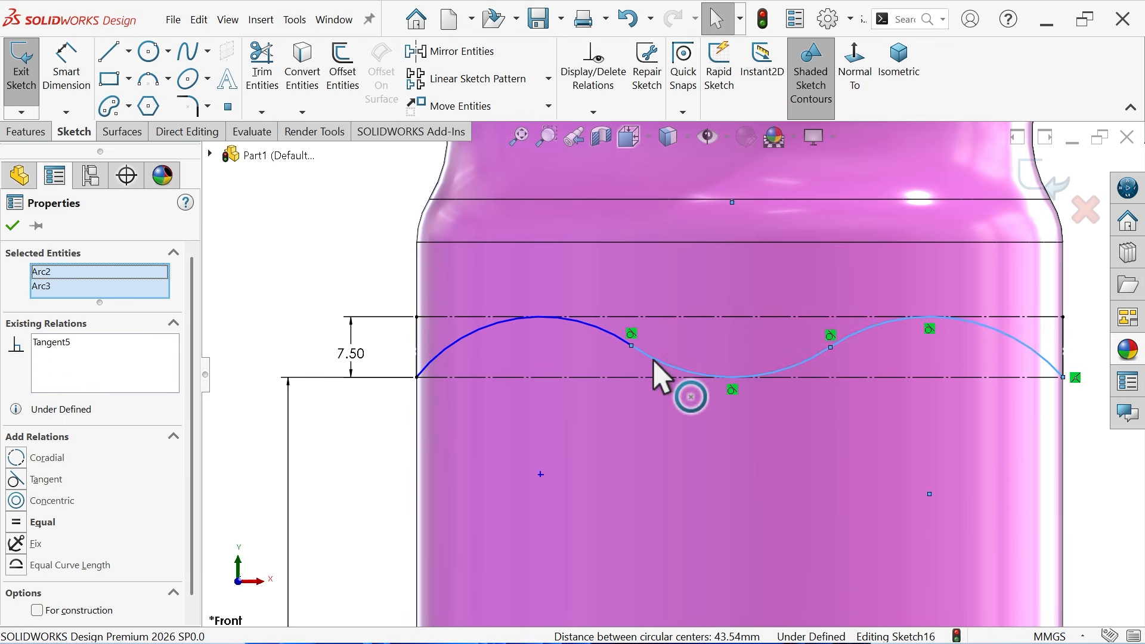
pyautogui.keyDown('ctrl'); pyautogui.click(621, 341); pyautogui.keyUp('ctrl')
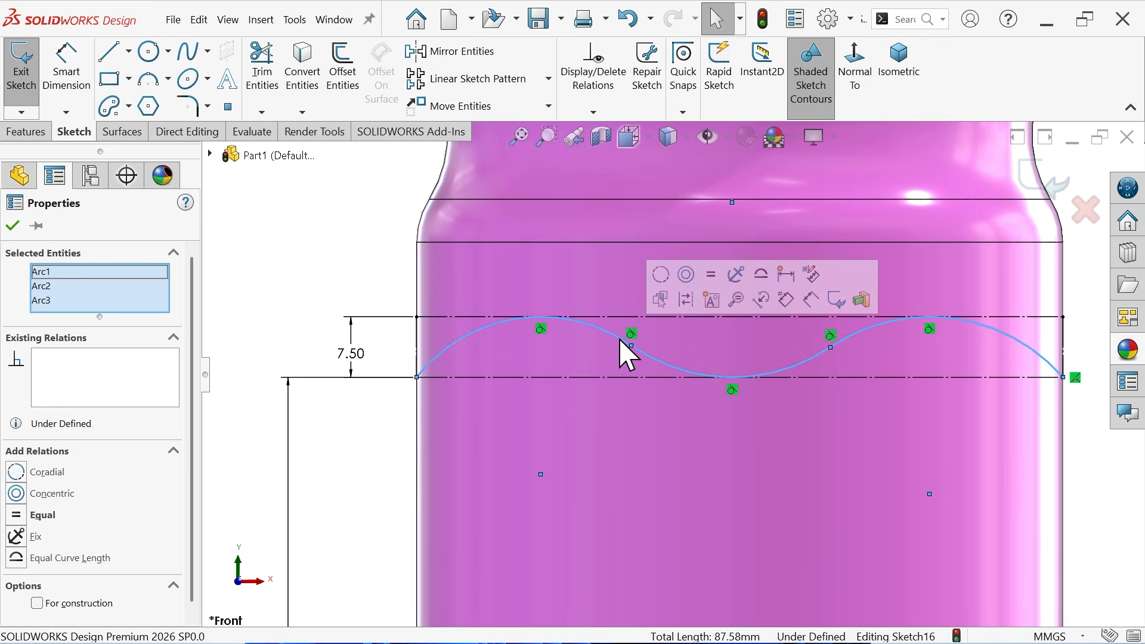
pyautogui.click(710, 274)
pyautogui.click(348, 241)
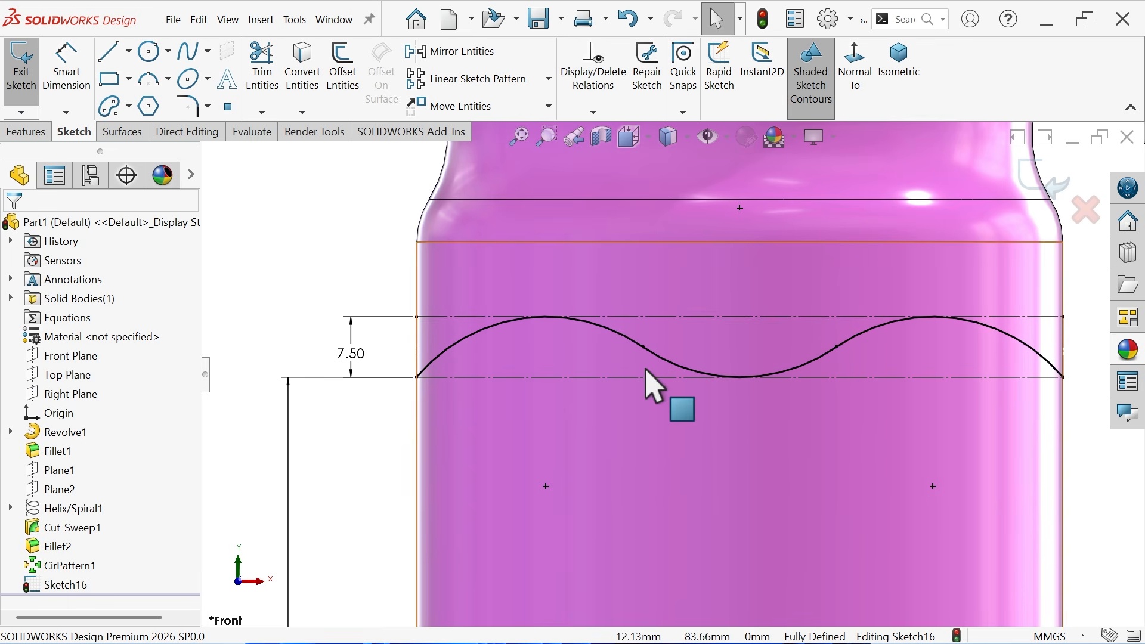
# Create a projected split line from the current wave sketch on the bottle's lower cylindrical face.
pyautogui.scroll(3, 656, 391)
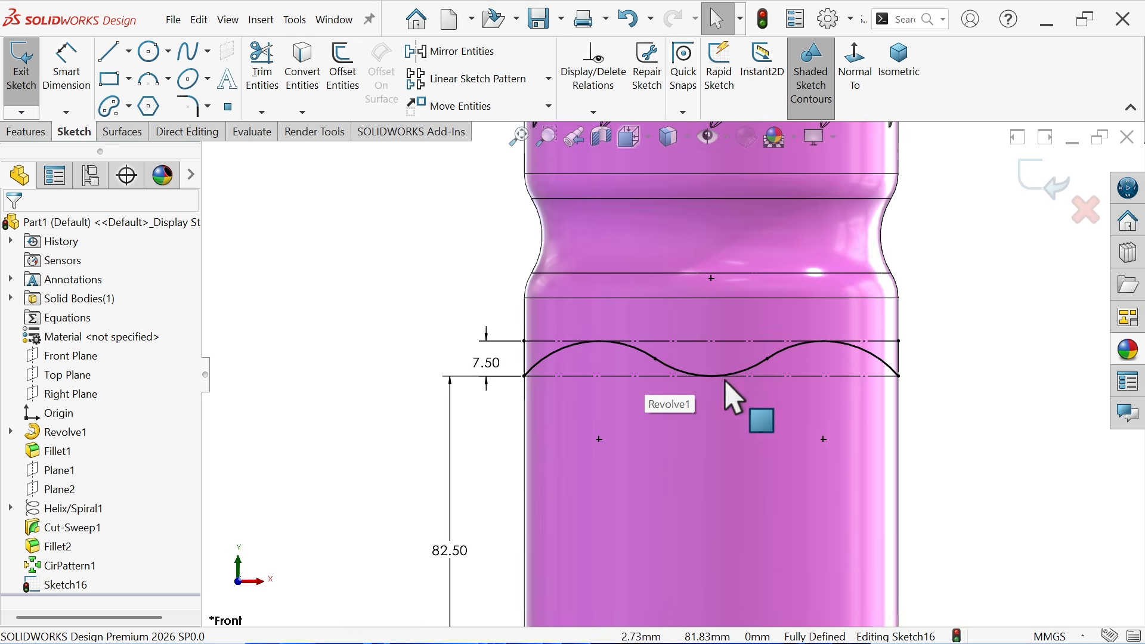
pyautogui.click(30, 132)
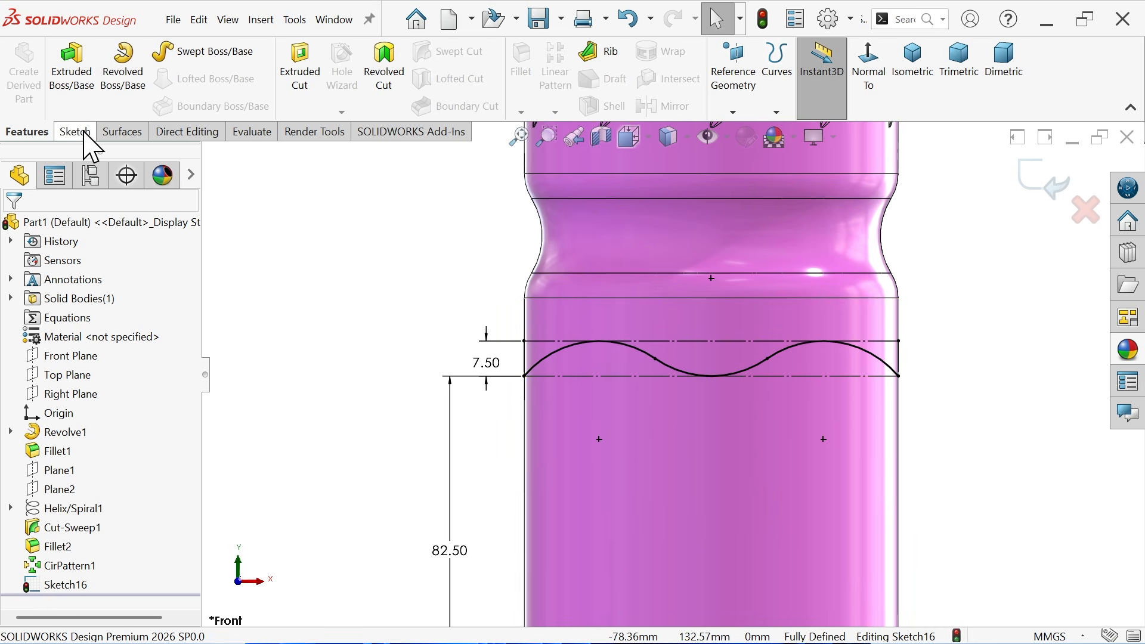
pyautogui.click(781, 116)
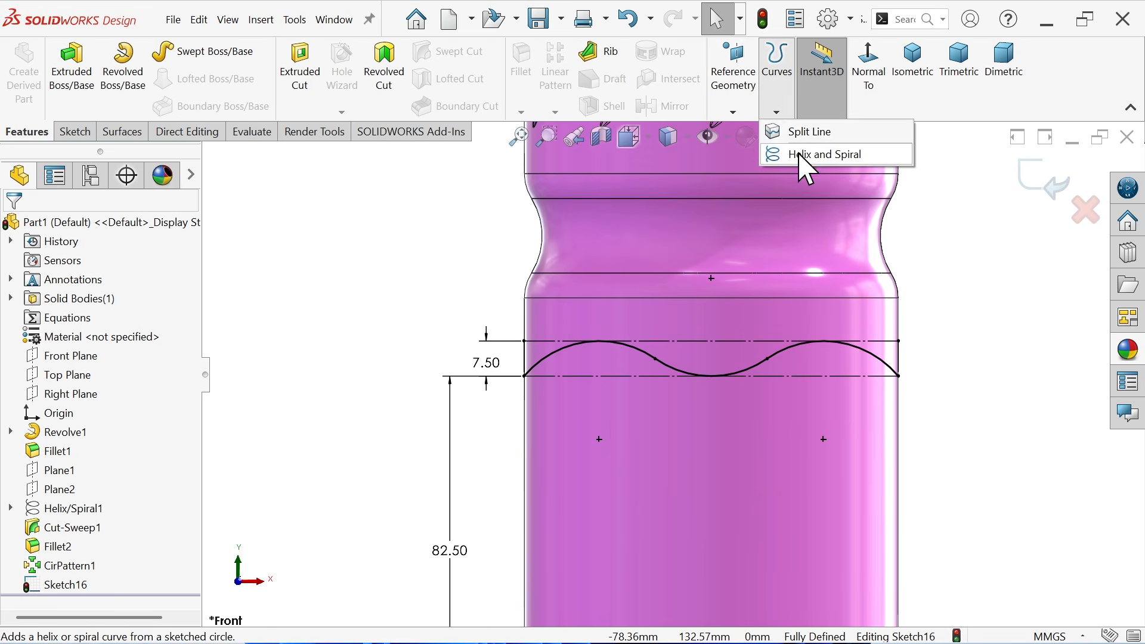
pyautogui.click(804, 128)
pyautogui.click(896, 81)
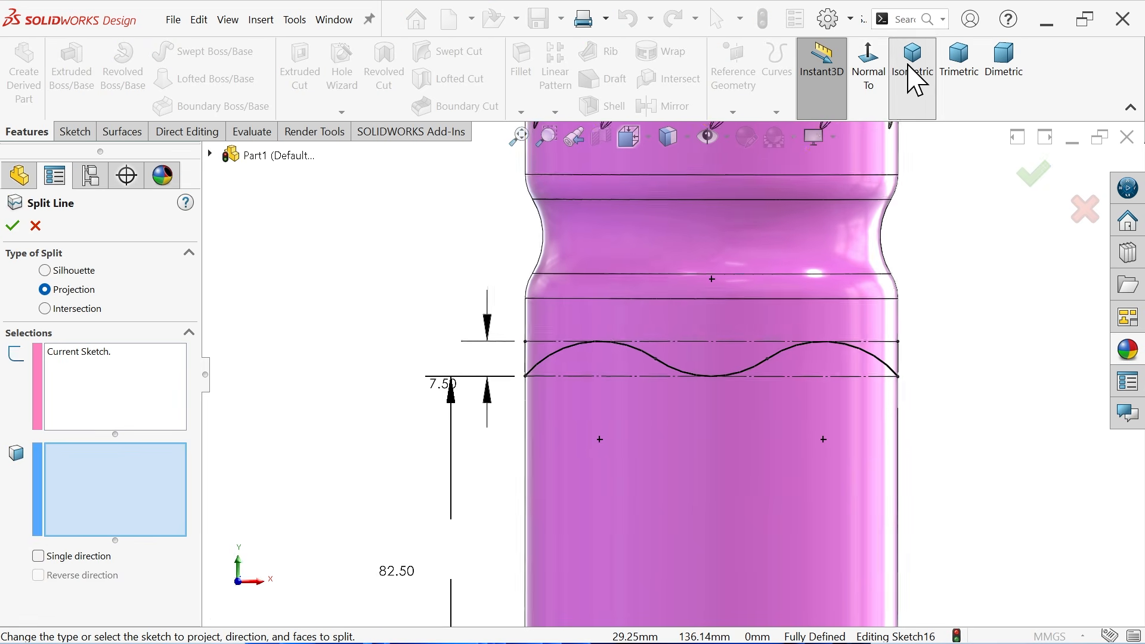
pyautogui.scroll(-5, 723, 503)
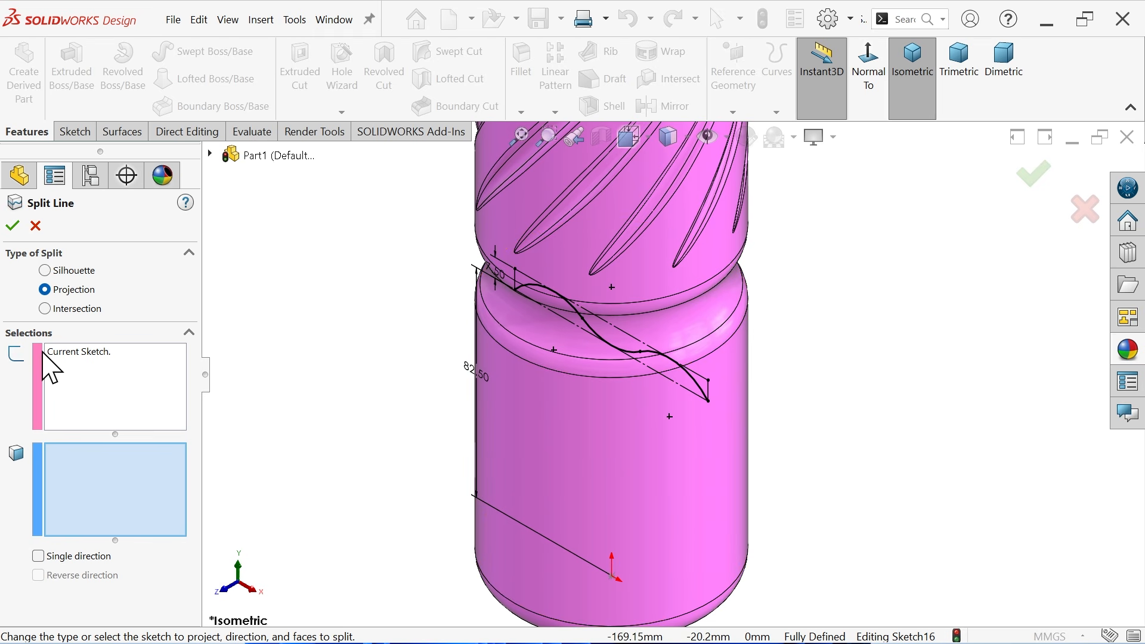
pyautogui.click(78, 353)
pyautogui.click(108, 493)
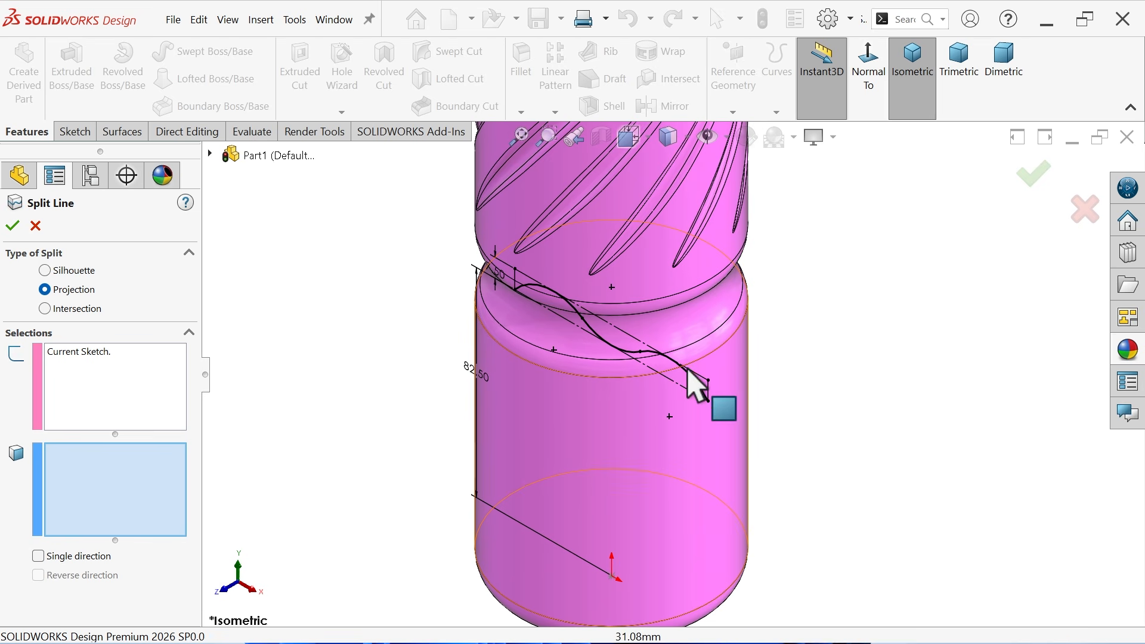
pyautogui.click(558, 443)
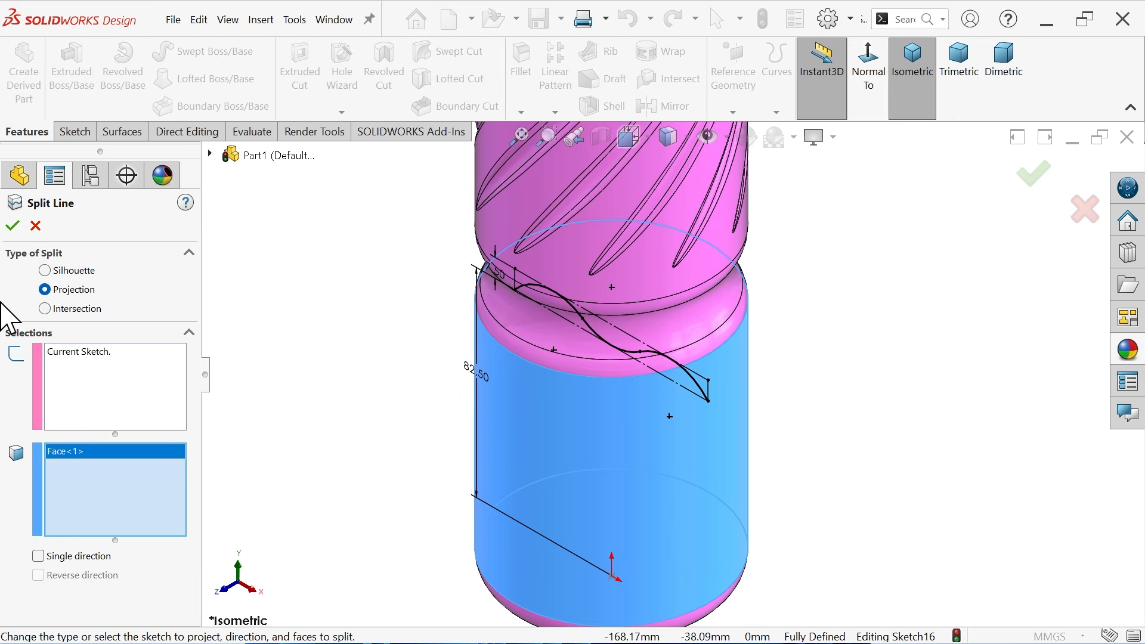
pyautogui.click(13, 226)
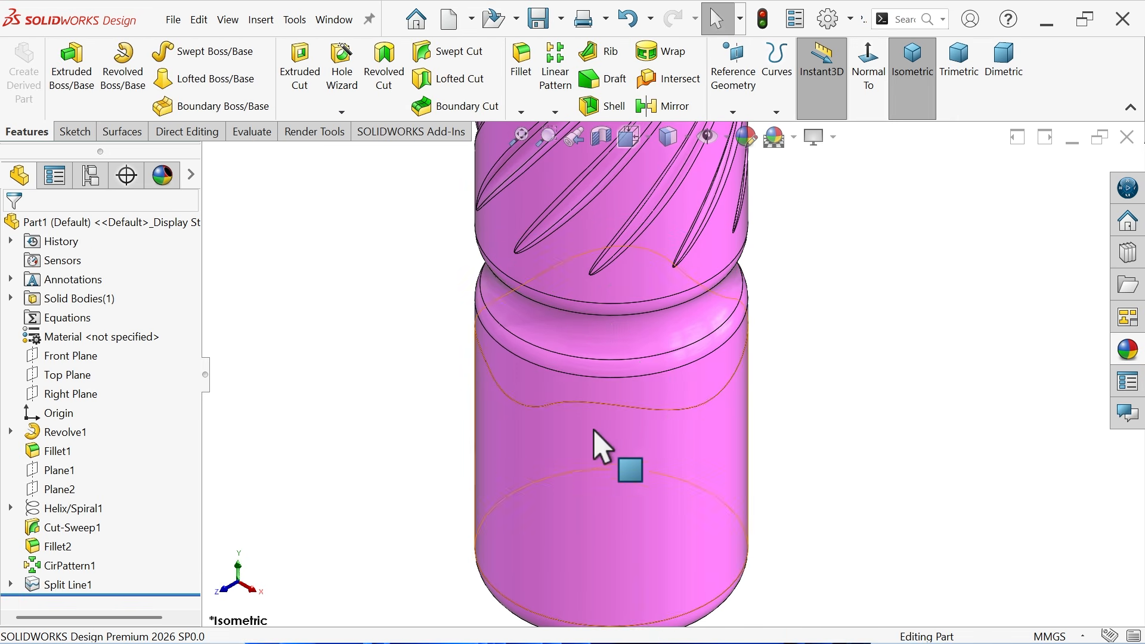
# Start a sketch on the Front Plane and draw a circle about 6.7 mm in diameter just outside the bottle wall, beside the split line's end.
pyautogui.moveTo(596, 448); pyautogui.dragTo(737, 310, button='middle')
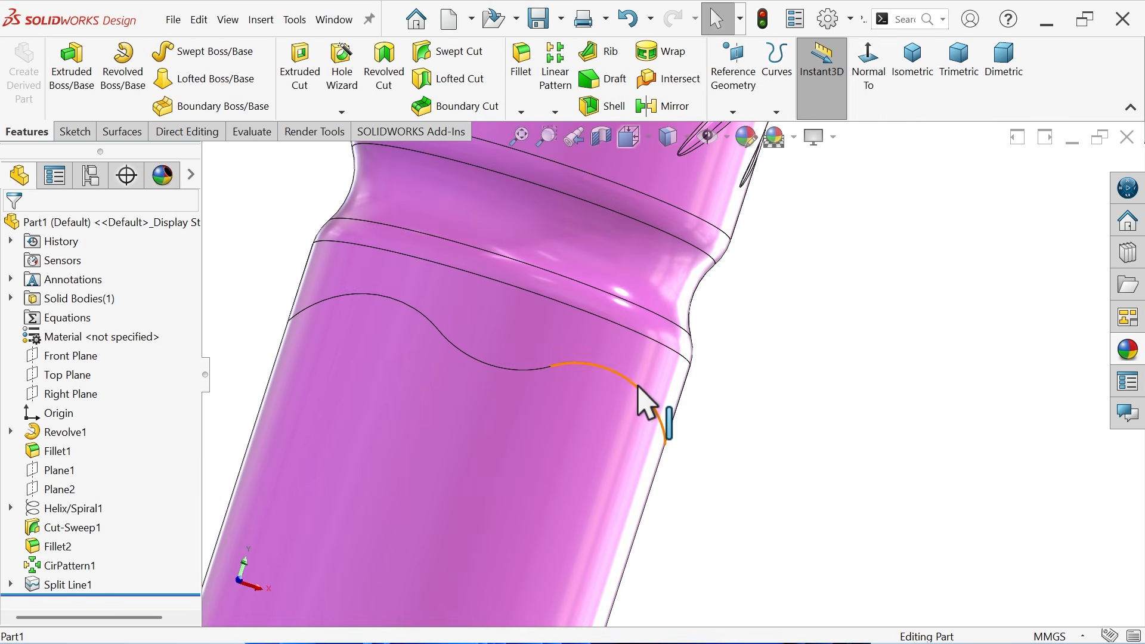
pyautogui.moveTo(639, 409); pyautogui.dragTo(638, 435, button='middle')
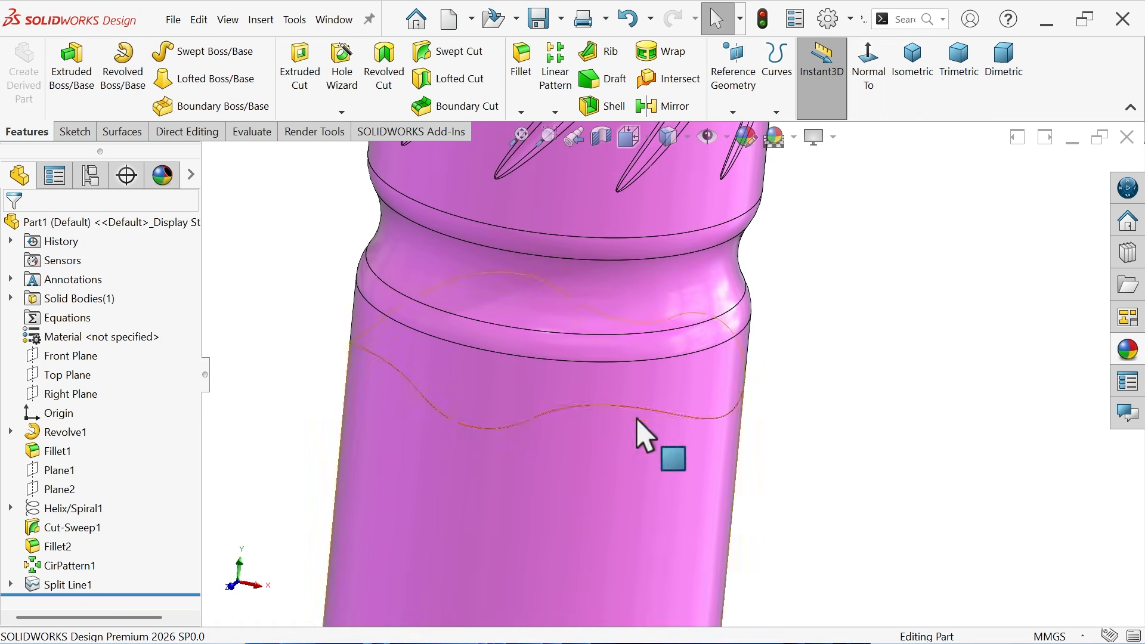
pyautogui.click(89, 357)
pyautogui.click(100, 338)
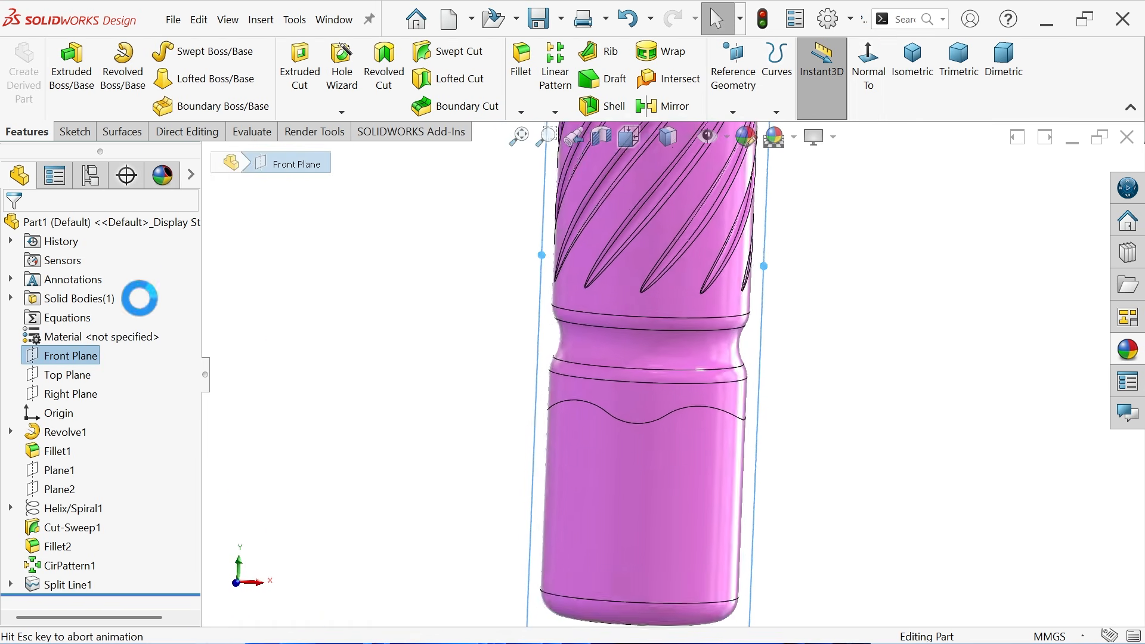
pyautogui.click(154, 45)
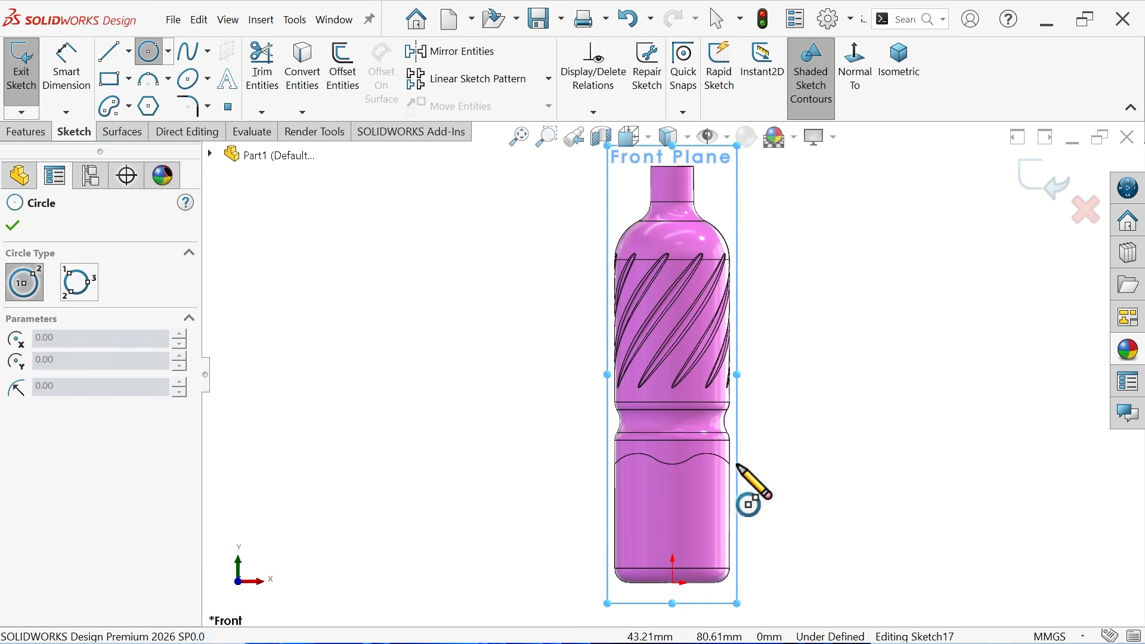
pyautogui.scroll(-5, 749, 485)
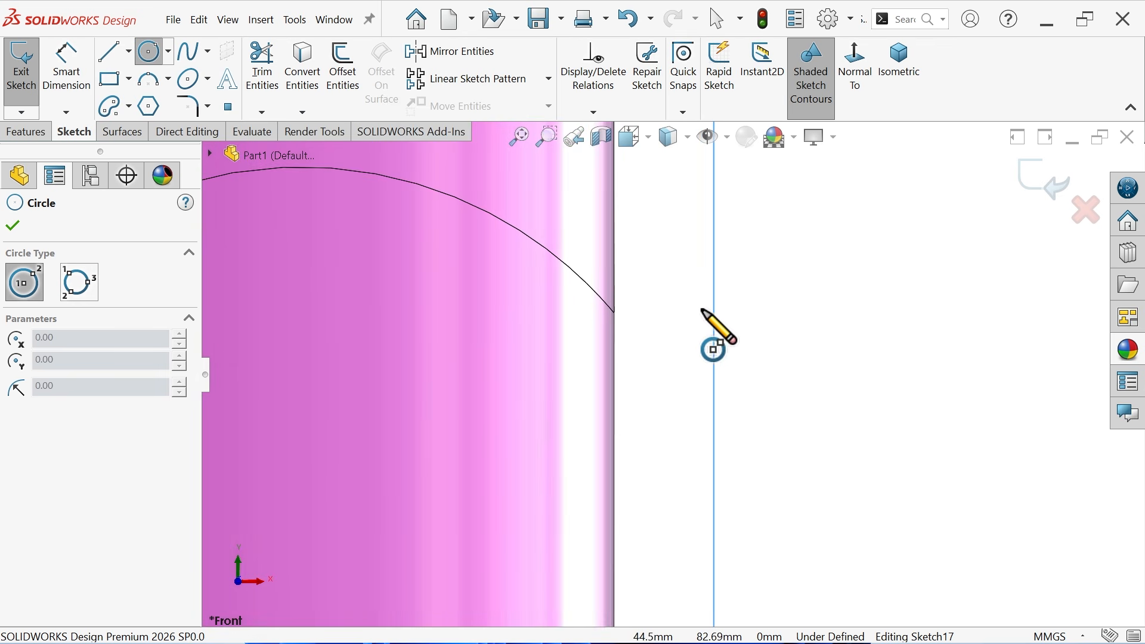
pyautogui.click(754, 304)
pyautogui.click(783, 246)
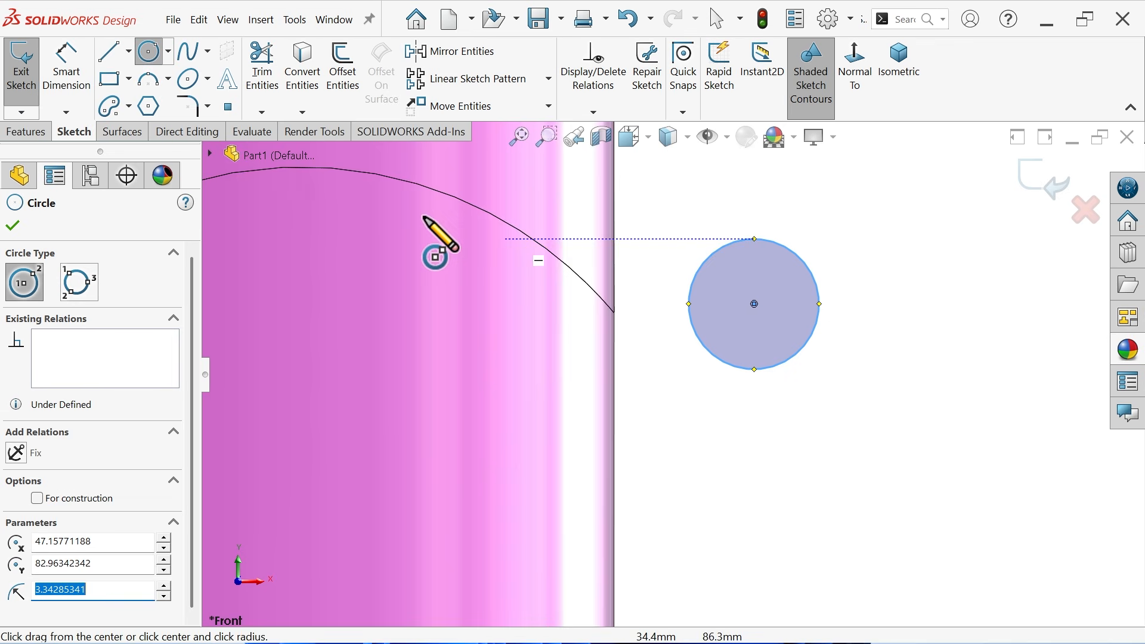
# Dimension the circle's diameter to 6 mm.
pyautogui.click(68, 71)
pyautogui.click(822, 305)
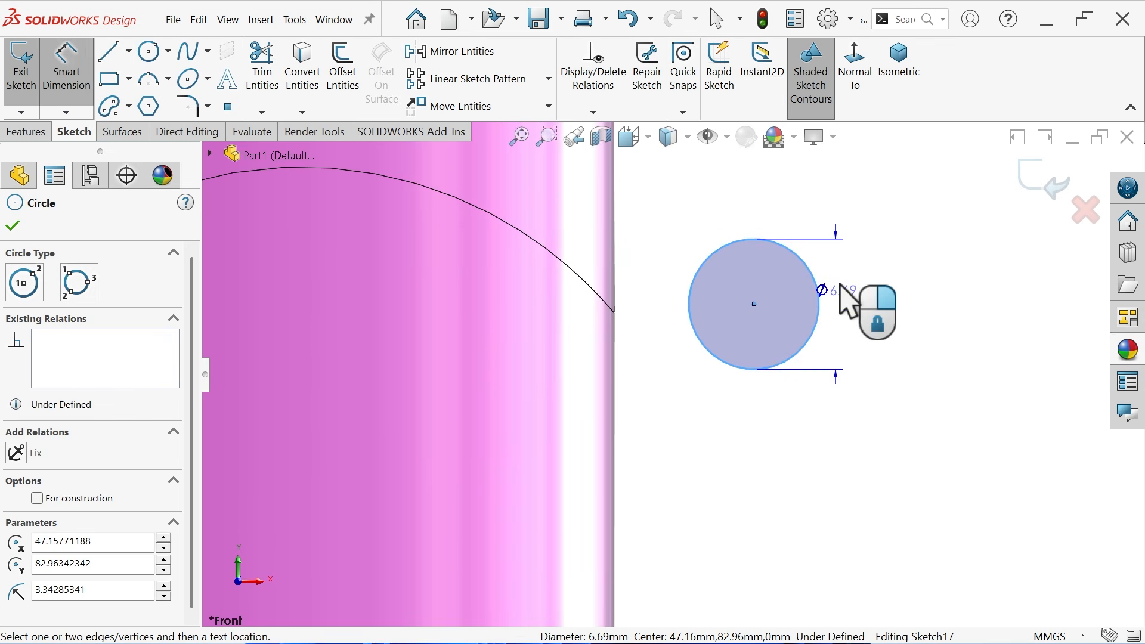
pyautogui.click(881, 232)
pyautogui.write('6')
pyautogui.press('Return')
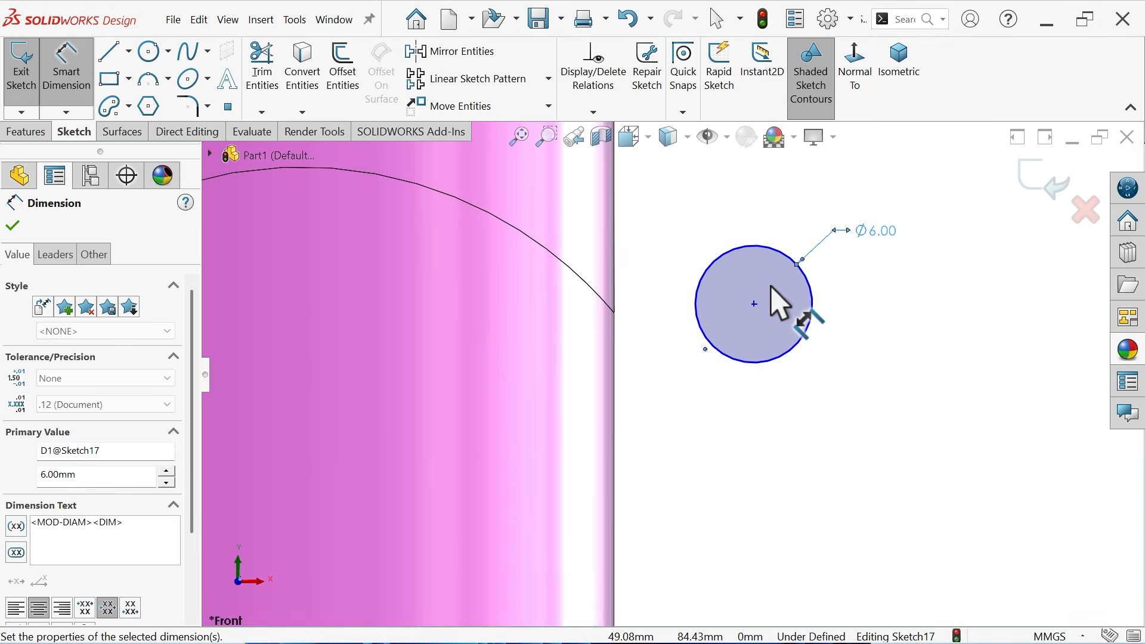
# Dimension the horizontal distance between the circle's centre and the split line's end point to 1.5 mm.
pyautogui.click(754, 304)
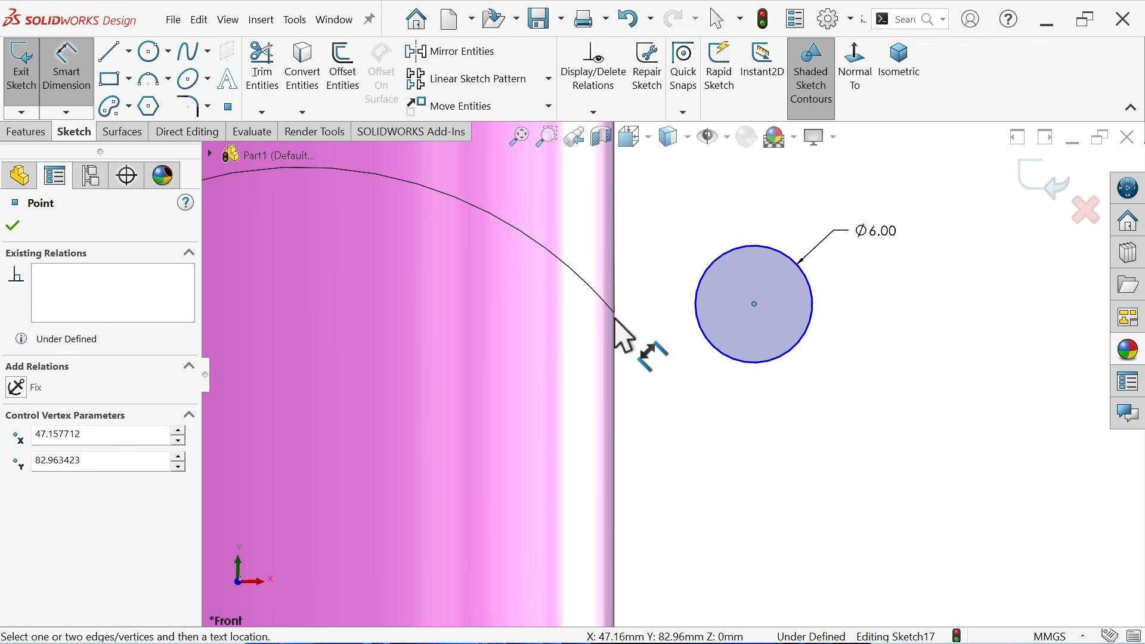
pyautogui.click(614, 313)
pyautogui.click(678, 199)
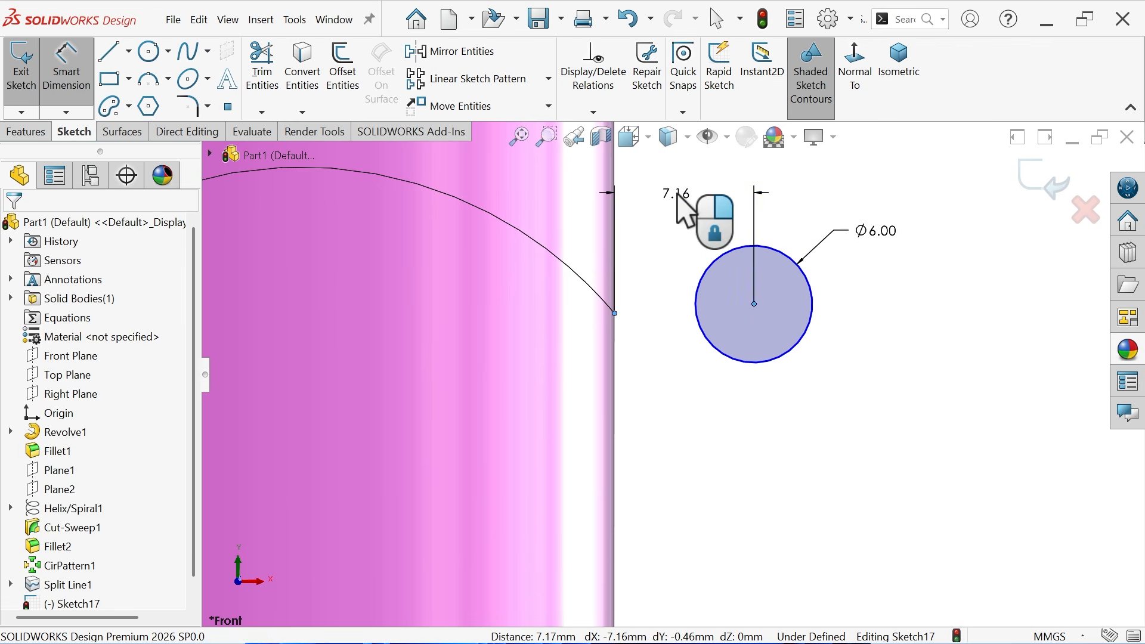
pyautogui.write('1.5')
pyautogui.press('Return')
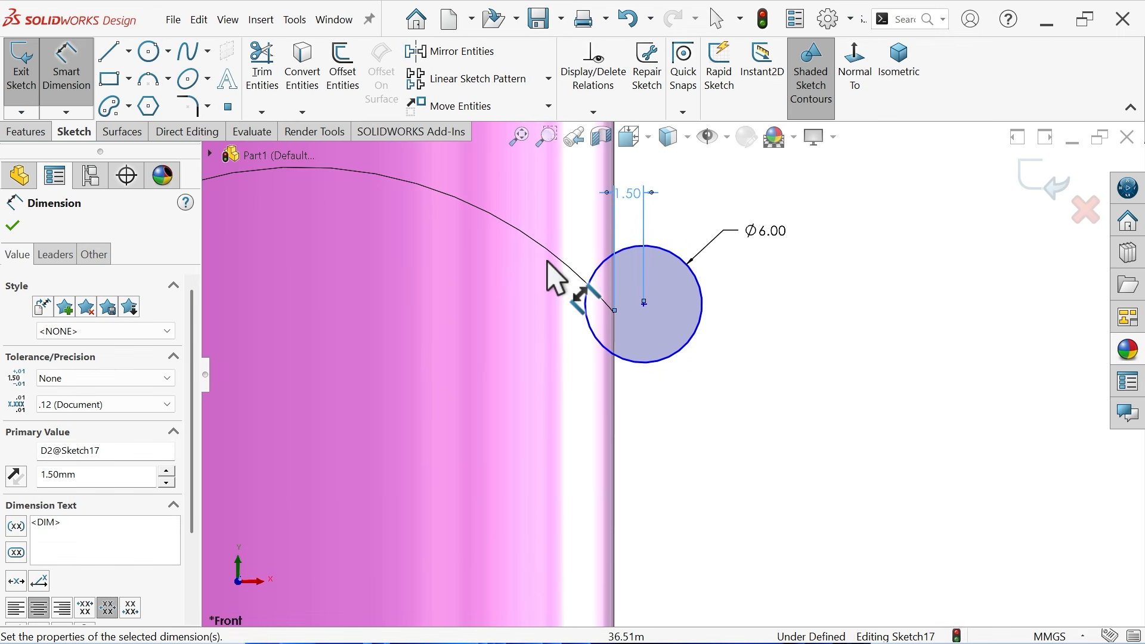
# Draw a construction centerline from the split line's end point to the circle's centre.
pyautogui.click(129, 51)
pyautogui.click(128, 95)
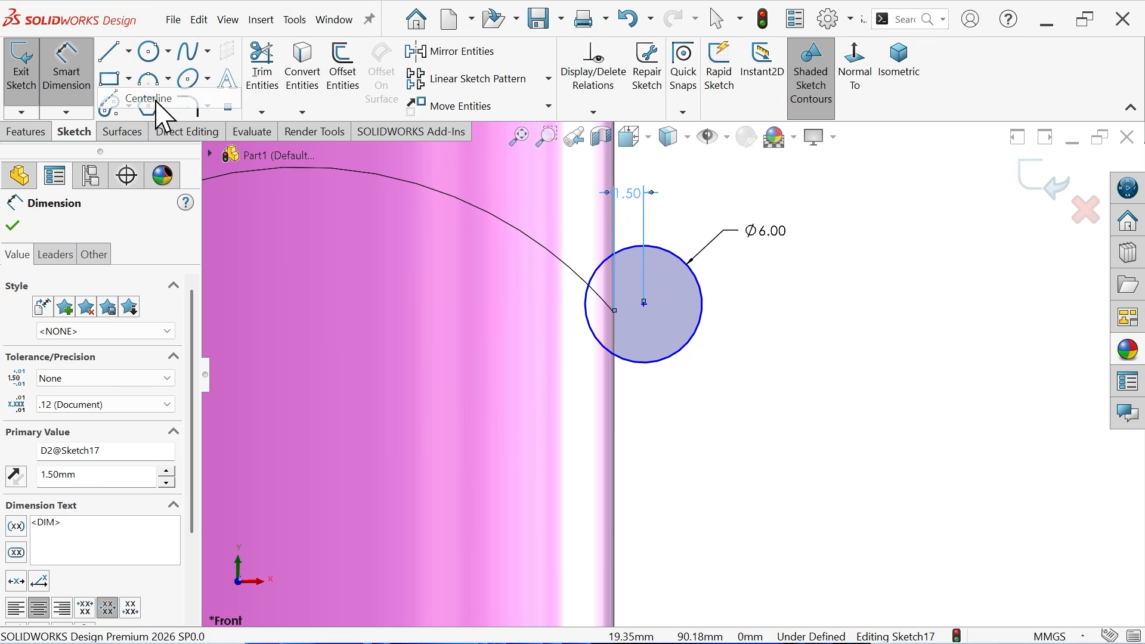
pyautogui.scroll(-5, 650, 296)
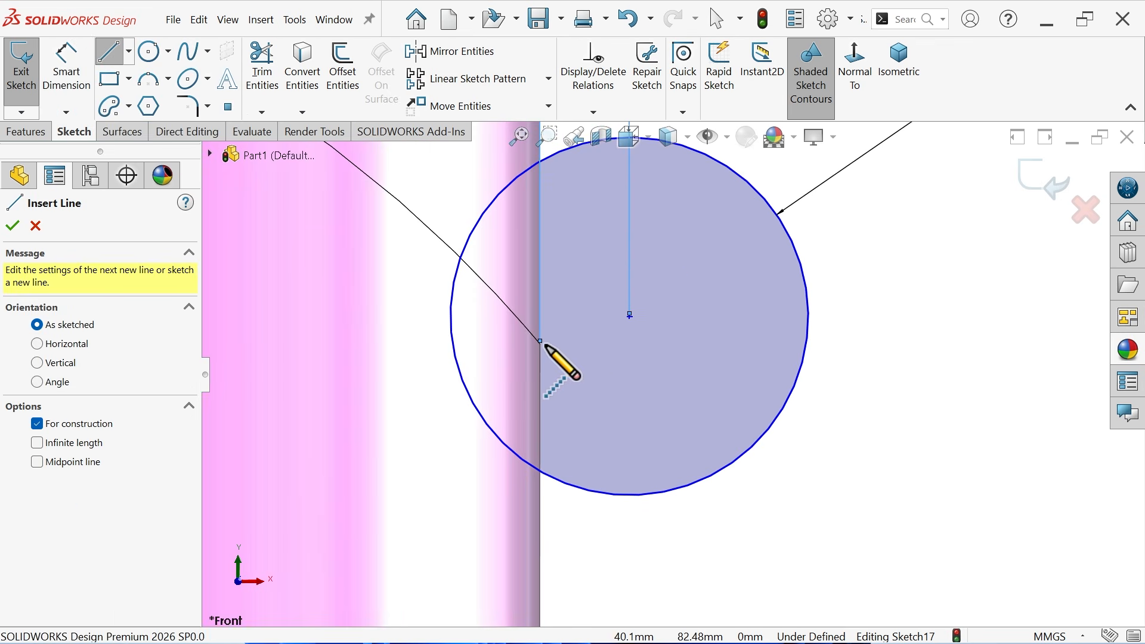
pyautogui.click(540, 344)
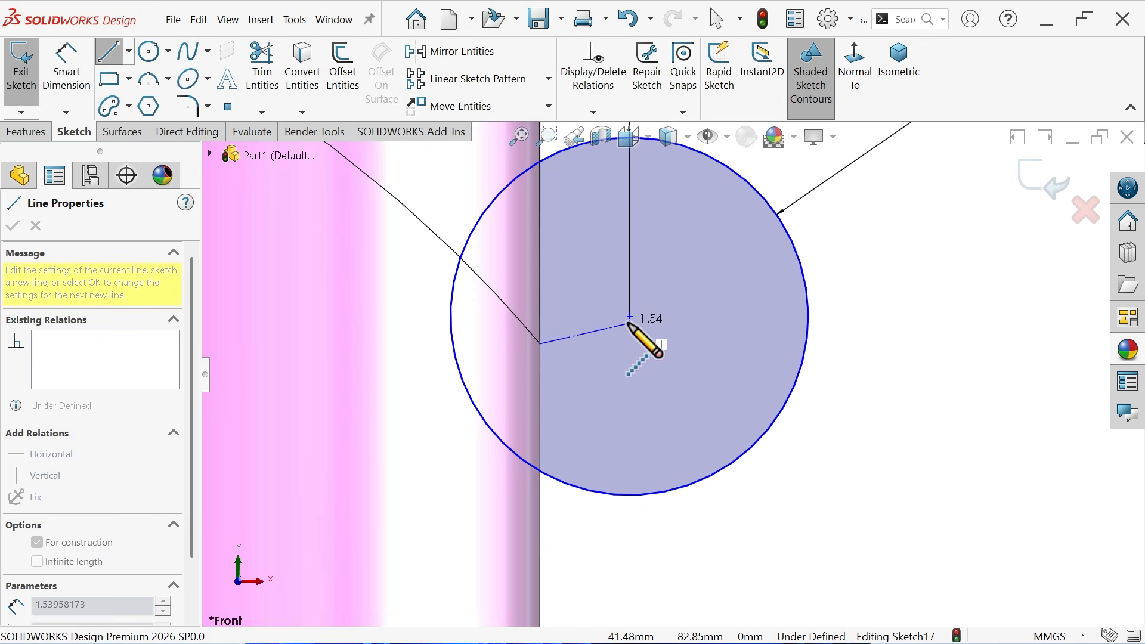
pyautogui.click(629, 316)
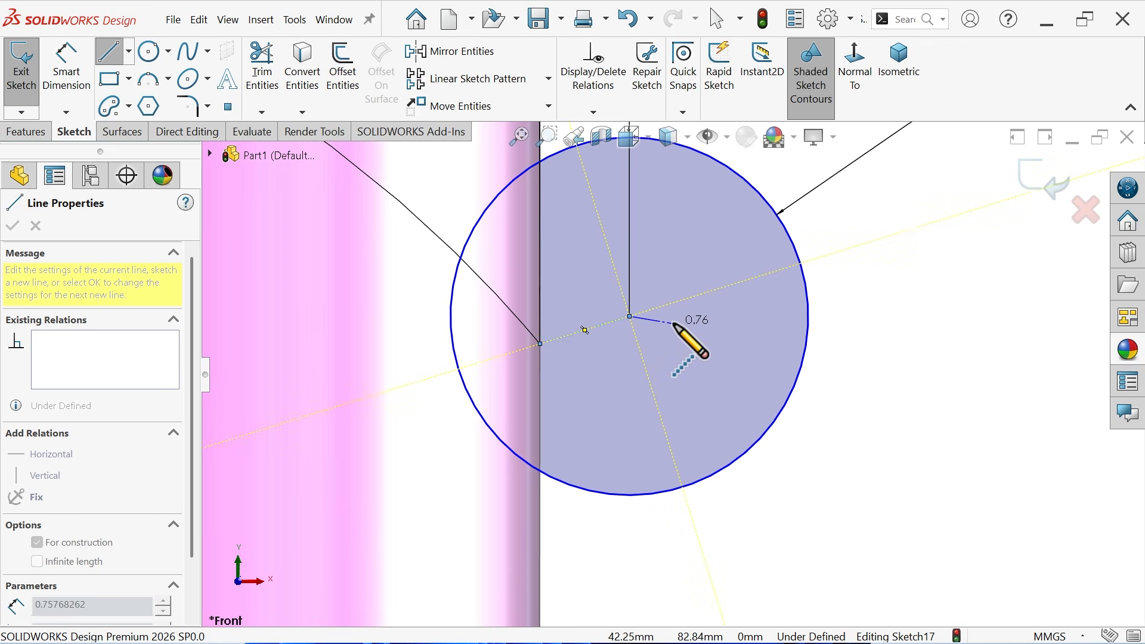
pyautogui.rightClick(670, 334)
pyautogui.click(690, 332)
# Add a horizontal relation to the centerline between the split line's end and the circle's centre.
pyautogui.click(596, 327)
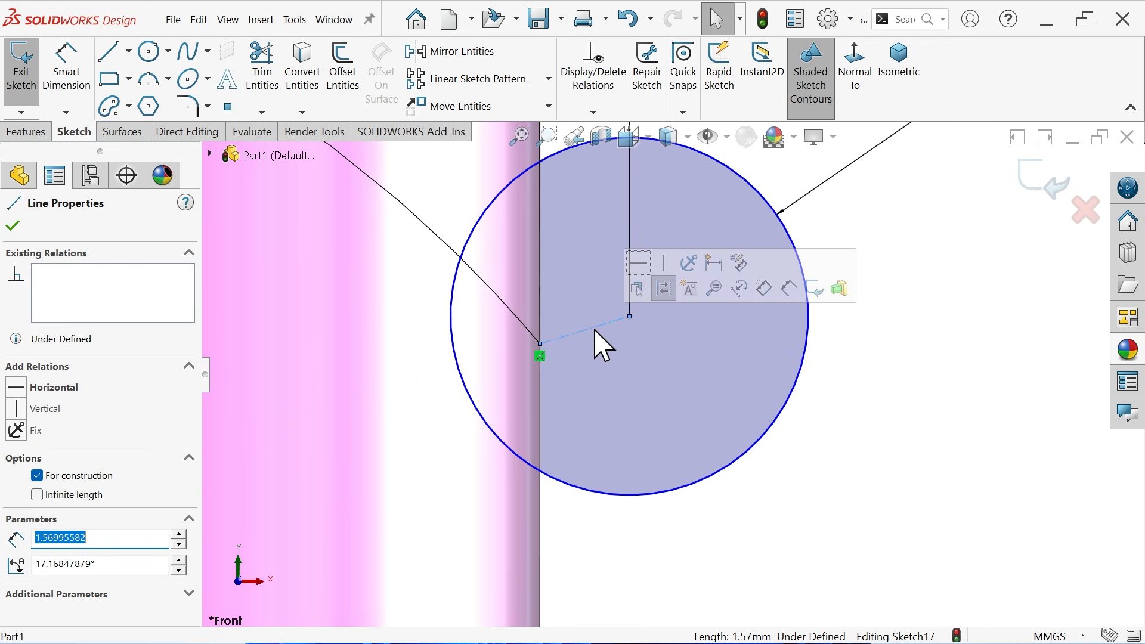
pyautogui.click(638, 263)
pyautogui.click(913, 349)
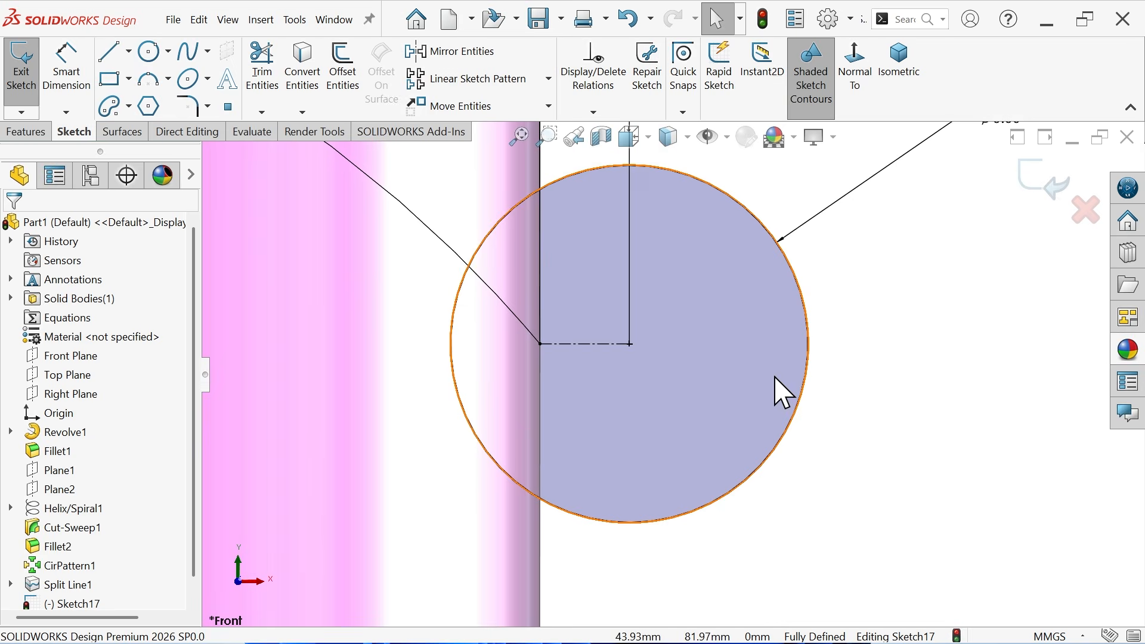
# Exit the sketch and start a Swept Cut with the 6 mm circle sketch as its profile.
pyautogui.scroll(10, 775, 386)
pyautogui.moveTo(709, 347)
pyautogui.mouseDown(button='middle')
pyautogui.moveTo(663, 413)
pyautogui.moveTo(654, 379)
pyautogui.mouseUp(button='middle')
pyautogui.scroll(-7, 630, 346)
pyautogui.click(30, 132)
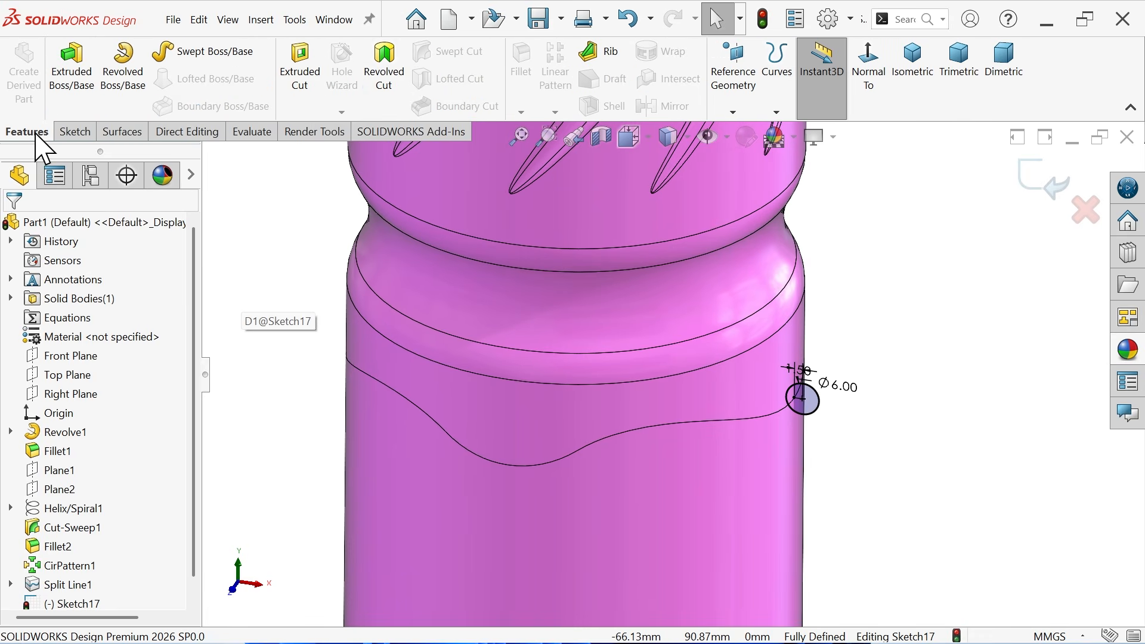
pyautogui.click(1038, 197)
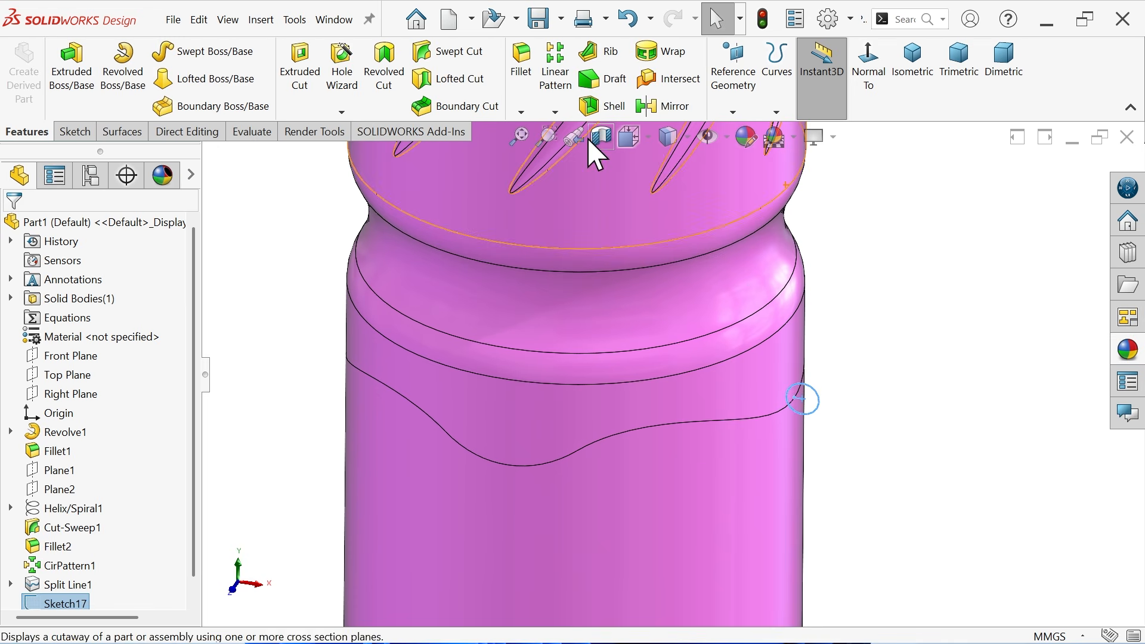
pyautogui.click(459, 51)
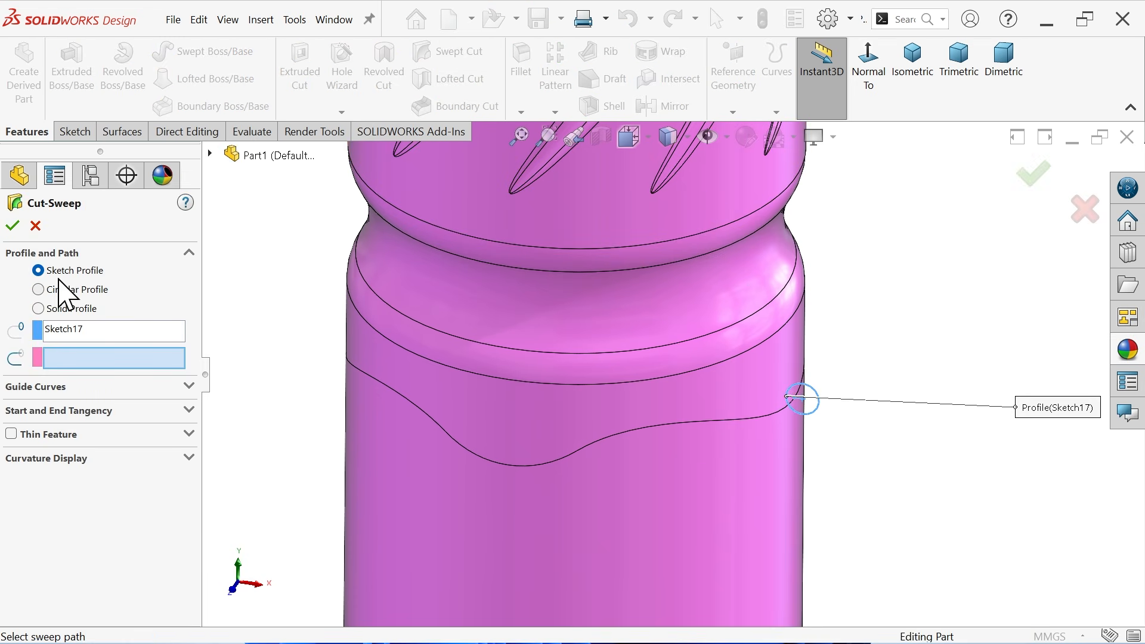
pyautogui.click(61, 331)
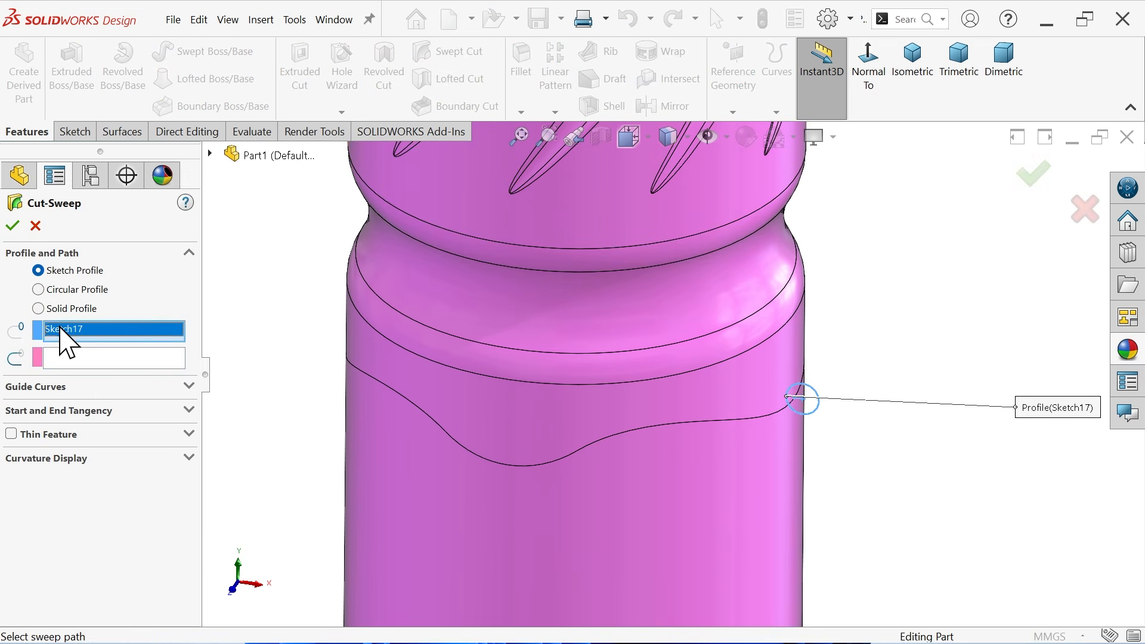
pyautogui.click(65, 360)
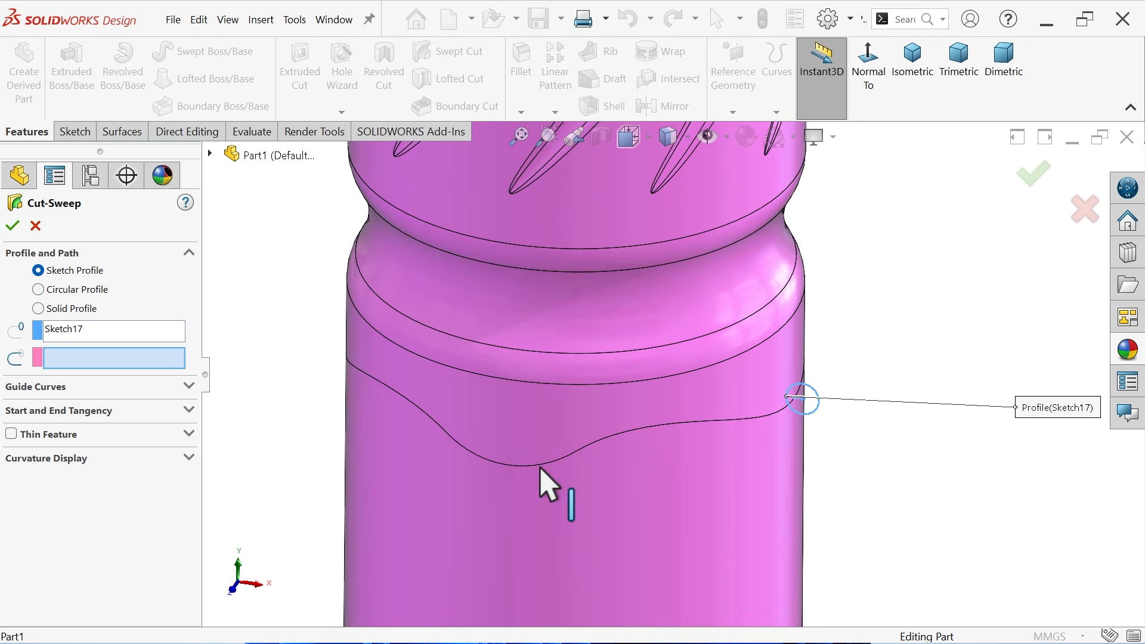
pyautogui.moveTo(539, 466); pyautogui.dragTo(278, 386)
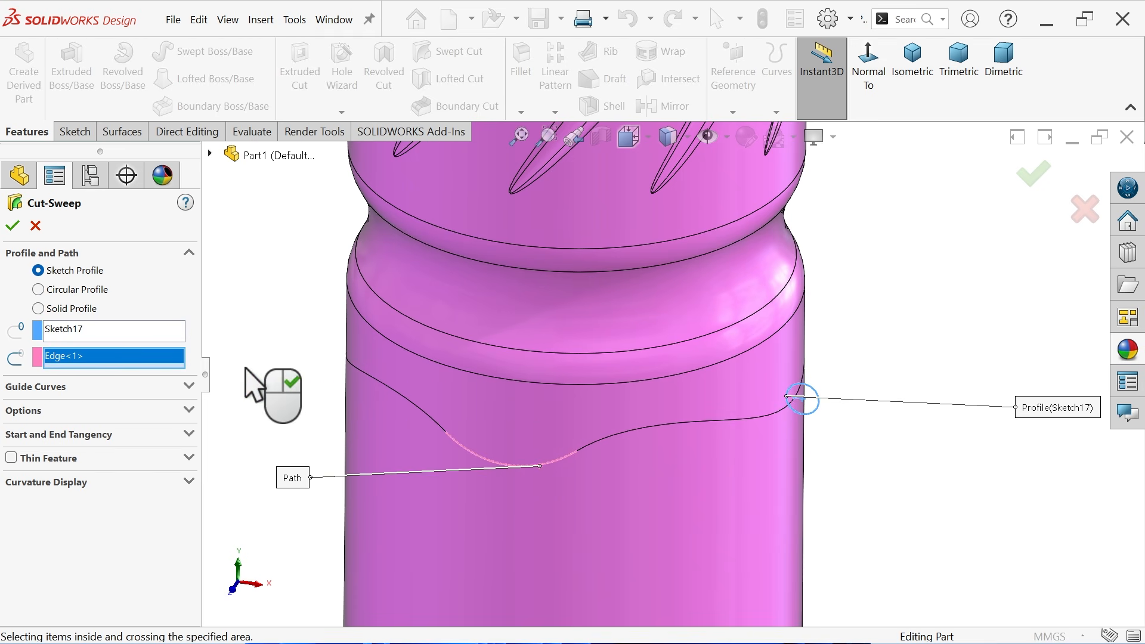
pyautogui.rightClick(125, 357)
pyautogui.click(182, 364)
# Use the SelectionManager to pick the split line's complete tangent chain as a closed-group sweep path and complete the swept cut.
pyautogui.rightClick(128, 361)
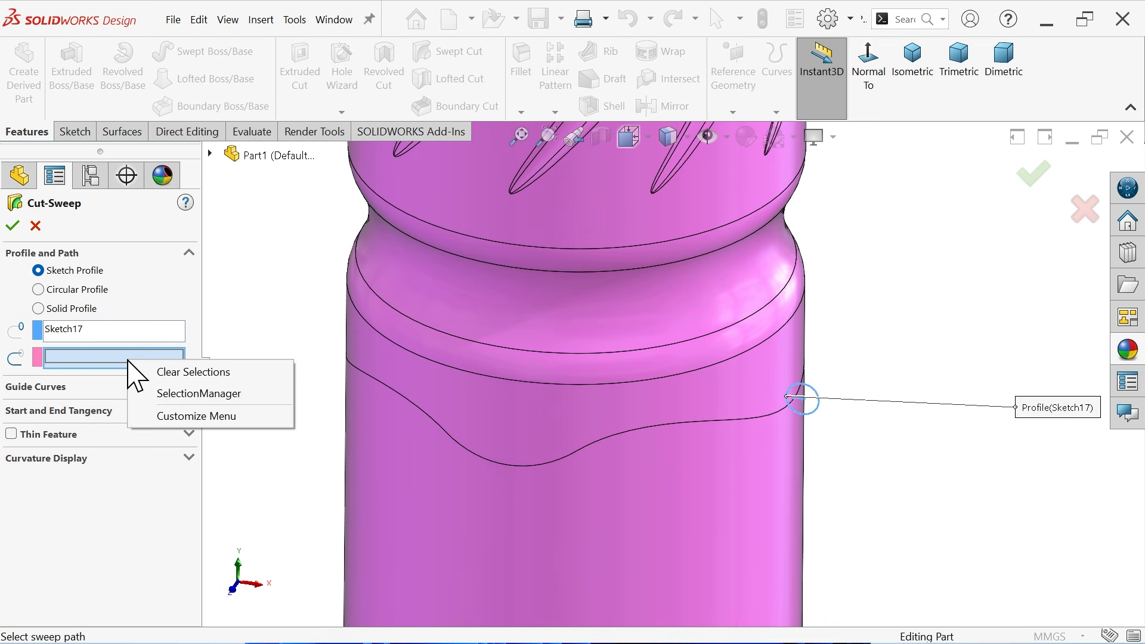
pyautogui.click(219, 394)
pyautogui.moveTo(158, 426); pyautogui.dragTo(907, 276)
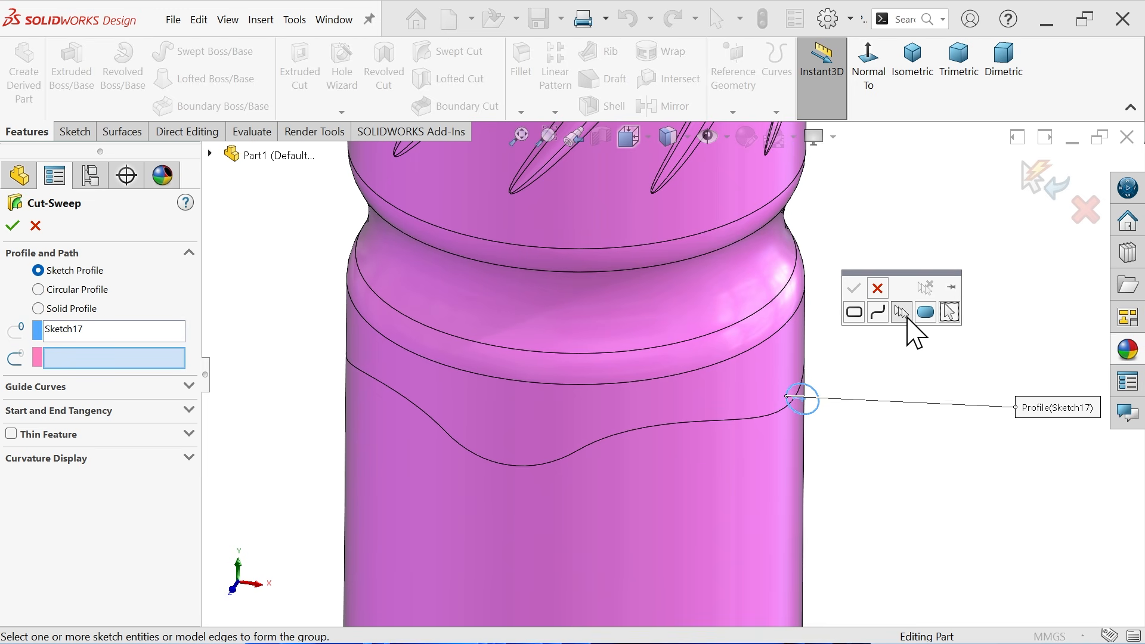
pyautogui.click(763, 418)
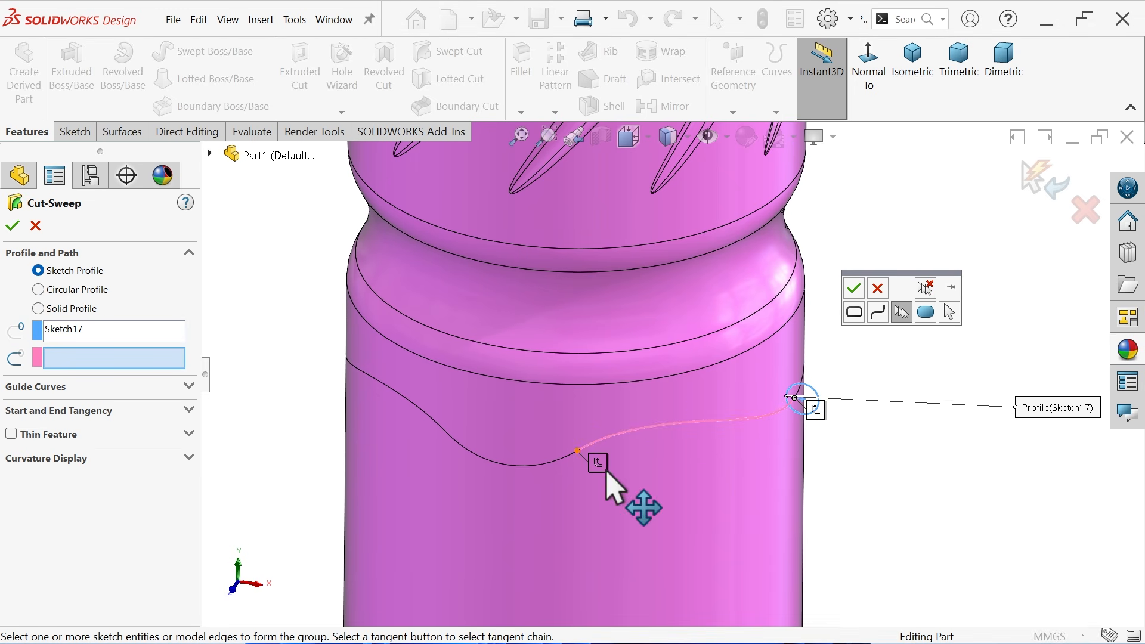
pyautogui.click(597, 463)
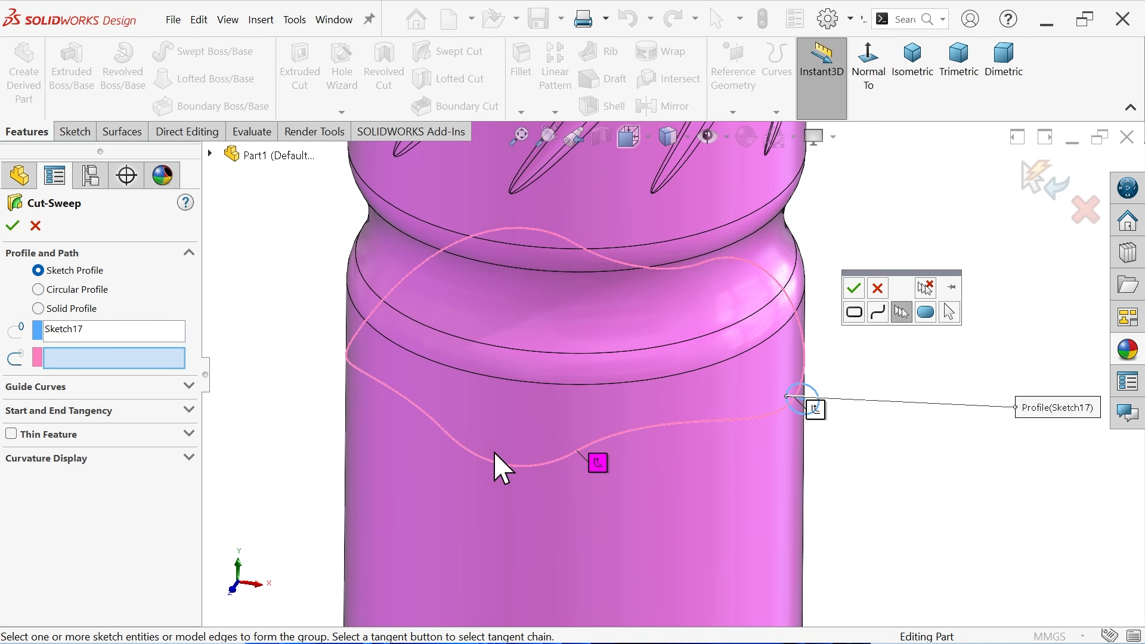
pyautogui.click(854, 291)
pyautogui.moveTo(724, 382)
pyautogui.mouseDown(button='middle')
pyautogui.moveTo(659, 378)
pyautogui.moveTo(724, 383)
pyautogui.moveTo(732, 368)
pyautogui.mouseUp(button='middle')
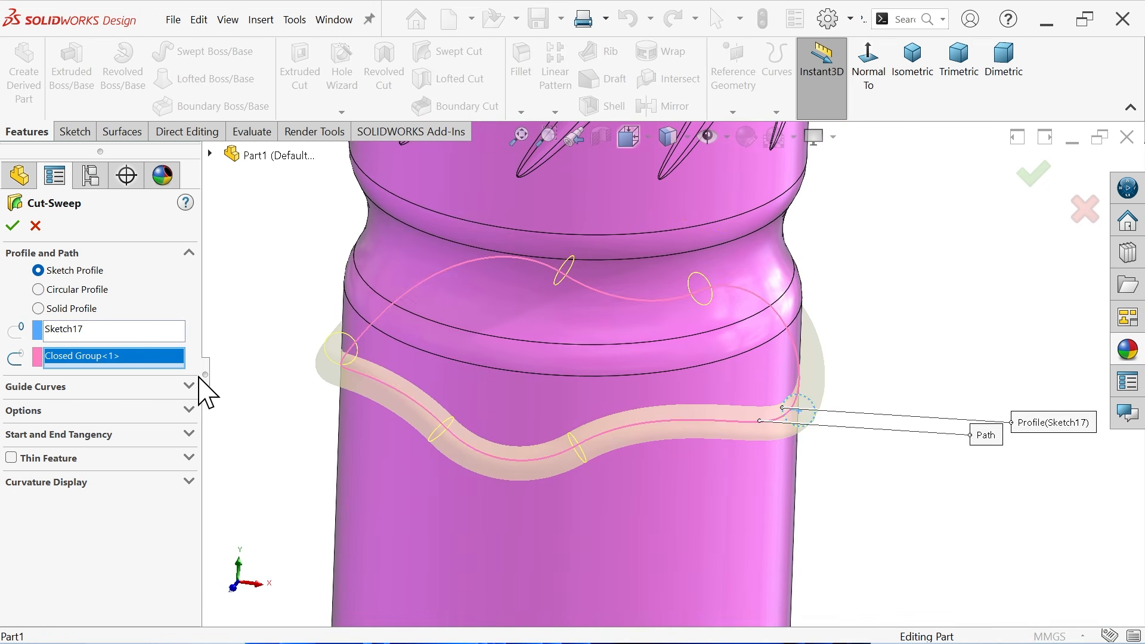
pyautogui.click(13, 225)
# Fillet the upper and lower edges of the wavy groove with a 2 mm radius.
pyautogui.moveTo(835, 350); pyautogui.dragTo(894, 332, button='middle')
pyautogui.scroll(-3, 710, 383)
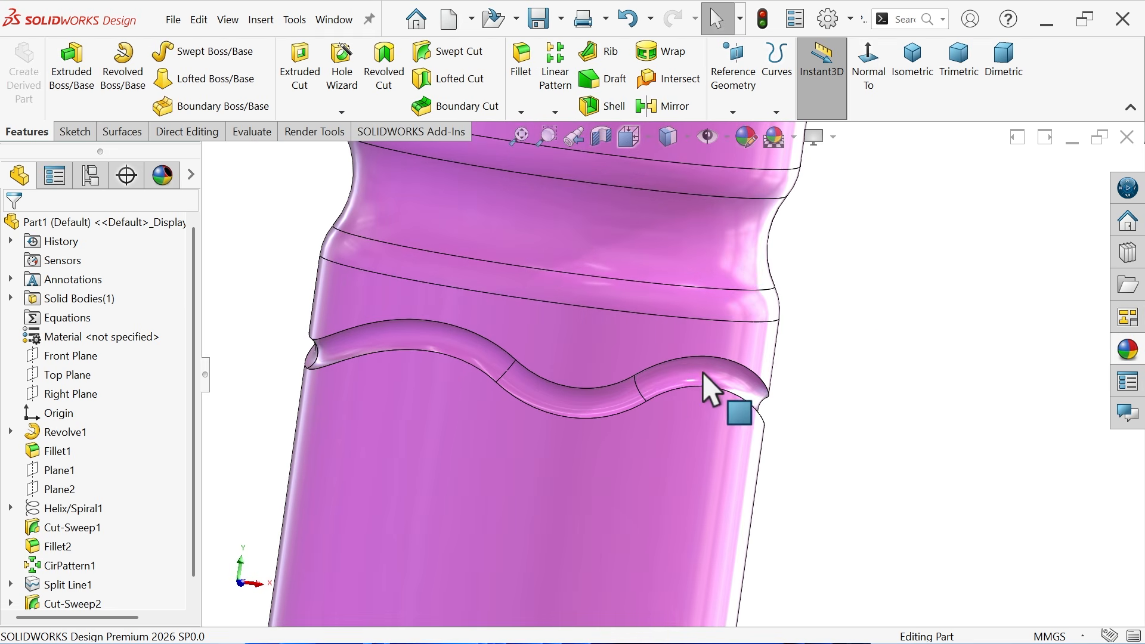
pyautogui.click(520, 70)
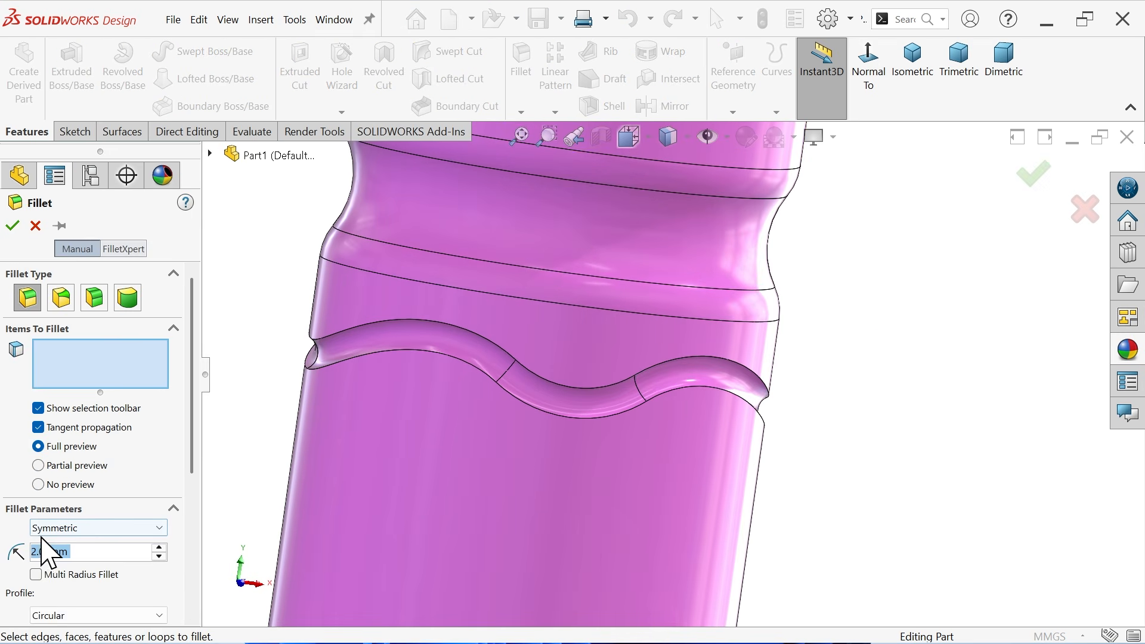
pyautogui.click(545, 385)
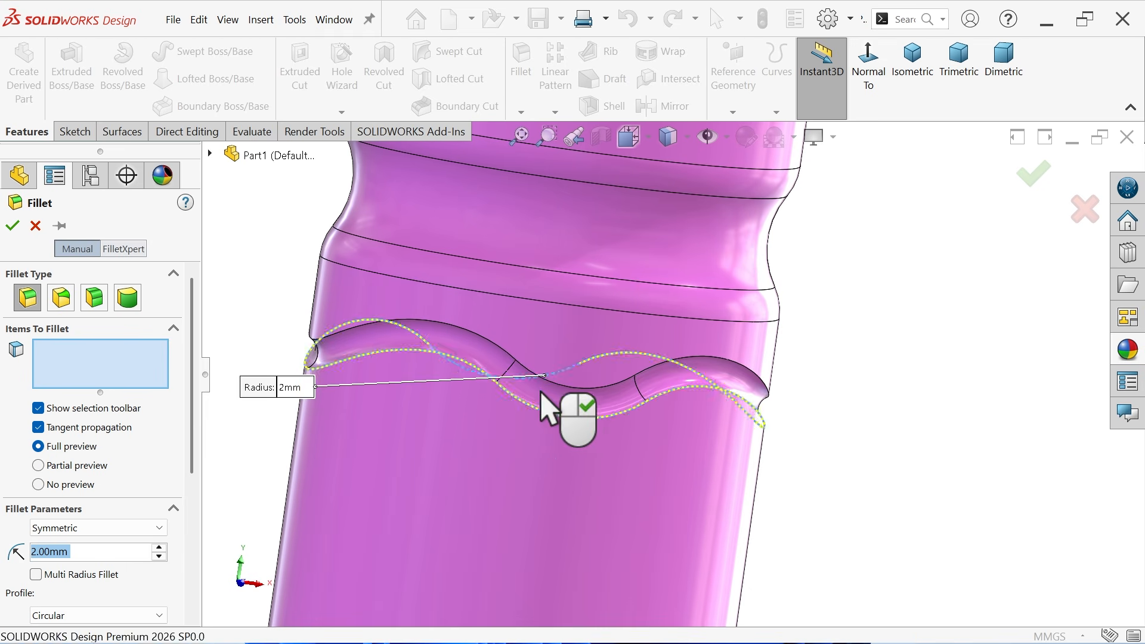
pyautogui.click(622, 396)
pyautogui.moveTo(621, 416); pyautogui.dragTo(466, 437, button='middle')
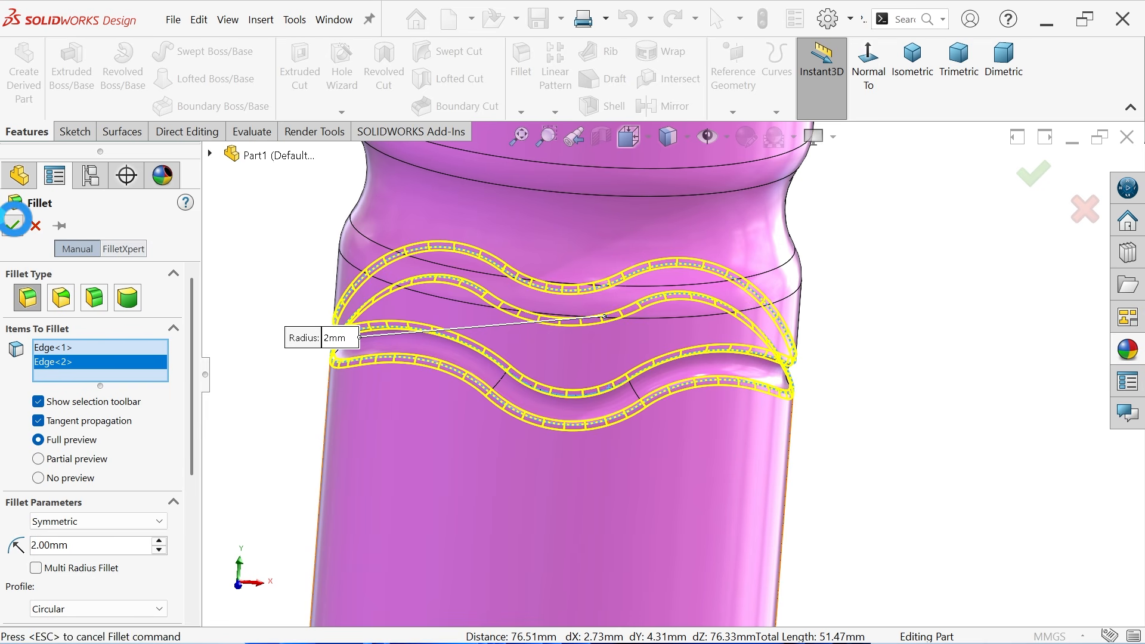
pyautogui.click(13, 221)
# Check the gap between the wavy grooves in the Plastic Bottle reference drawing and return to the model.
pyautogui.scroll(5, 690, 413)
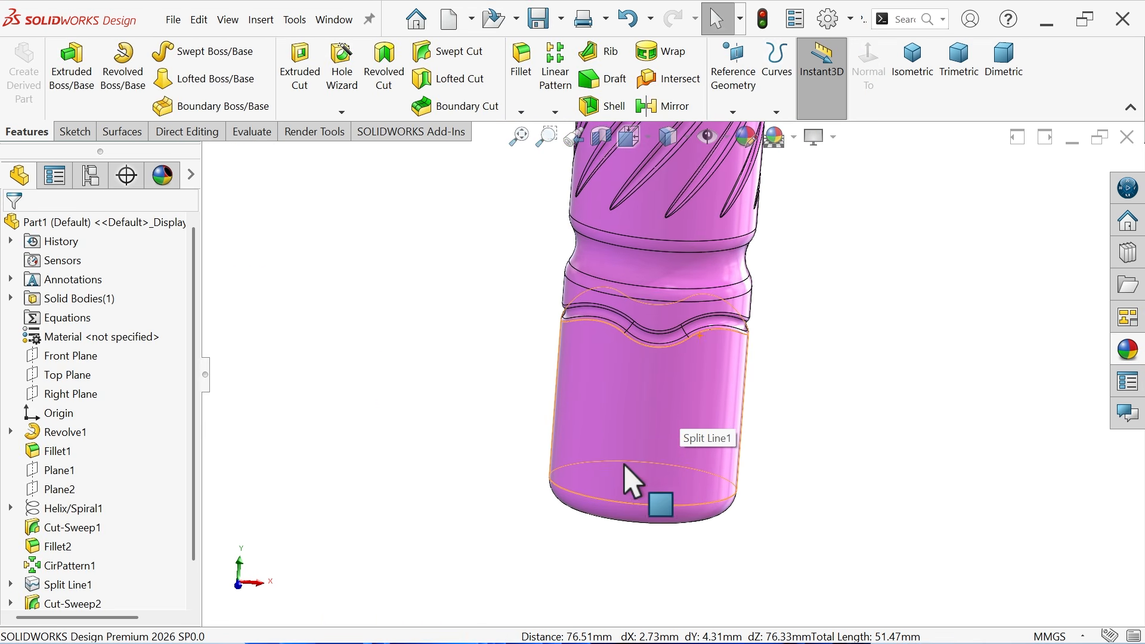
pyautogui.moveTo(723, 627)
pyautogui.click(791, 625)
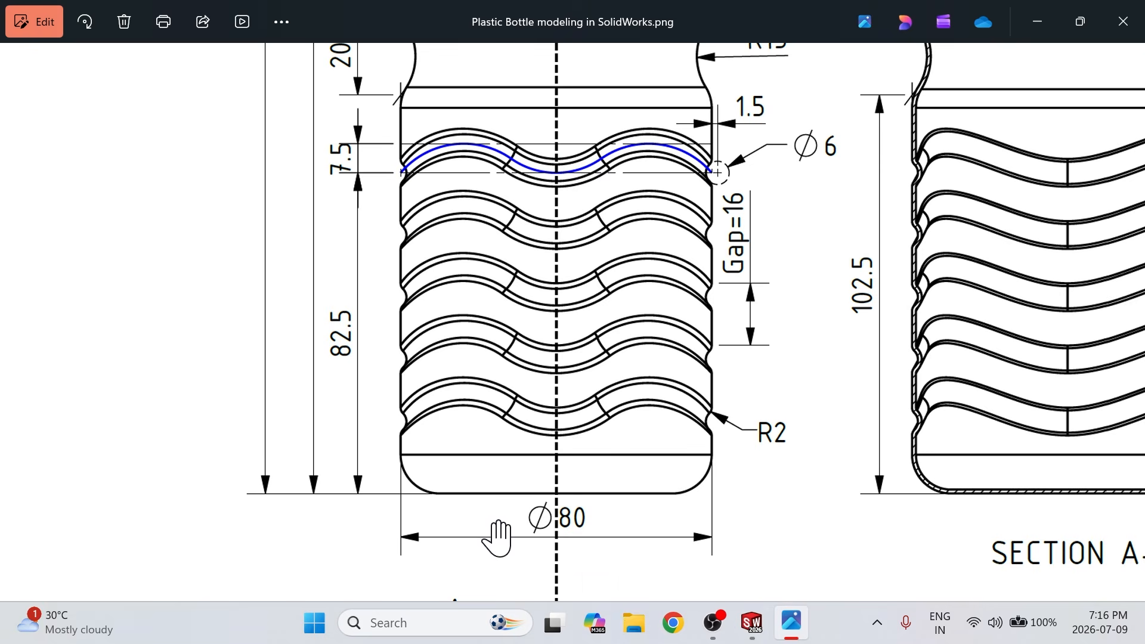
pyautogui.scroll(2, 710, 322)
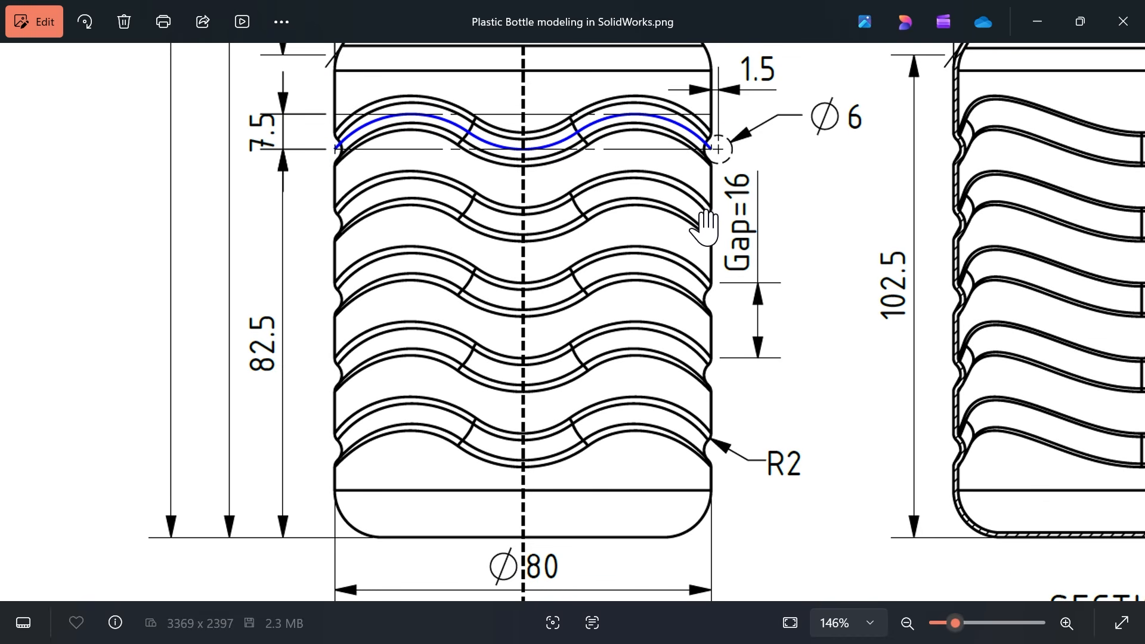
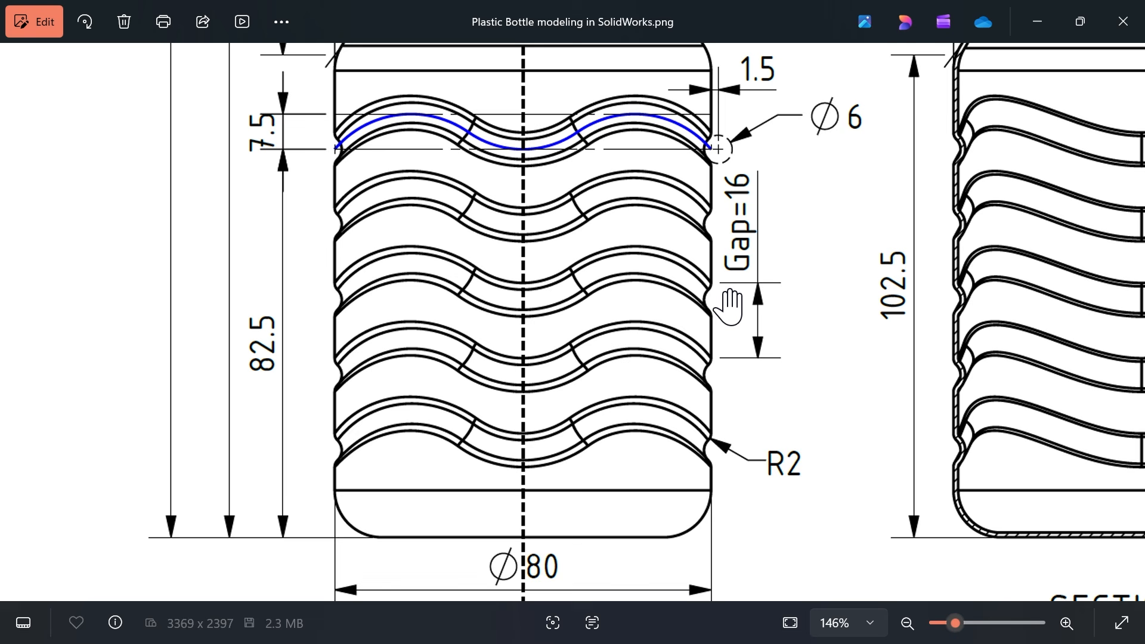
pyautogui.click(1046, 23)
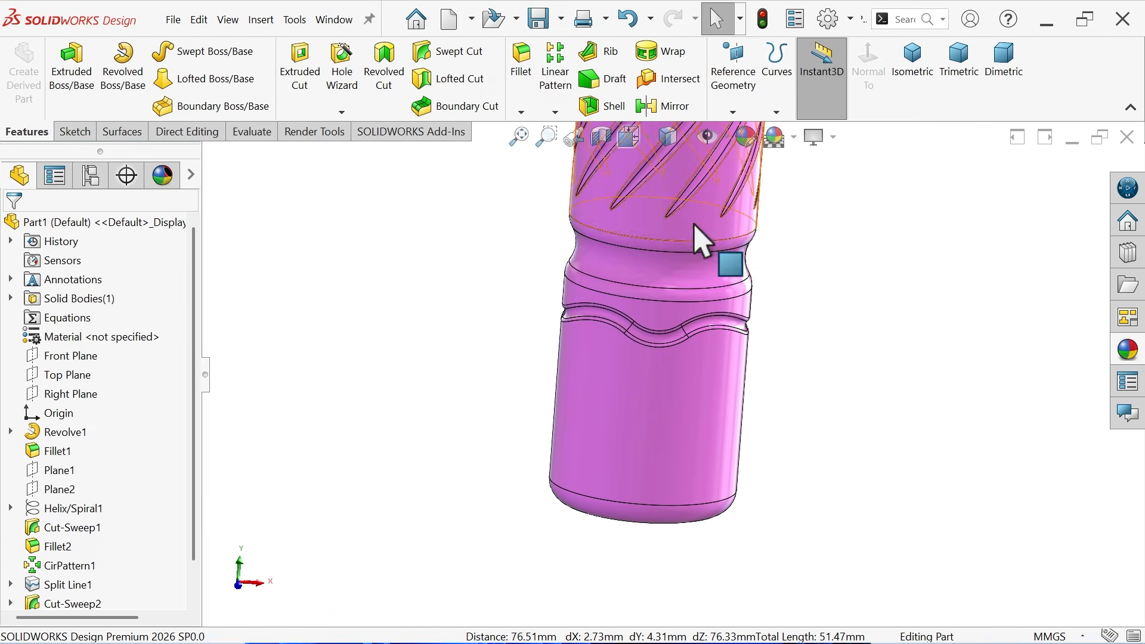
# Start a Linear Pattern of the groove fillet, show the temporary axes and pick the bottle's central axis as Direction 1.
pyautogui.click(556, 90)
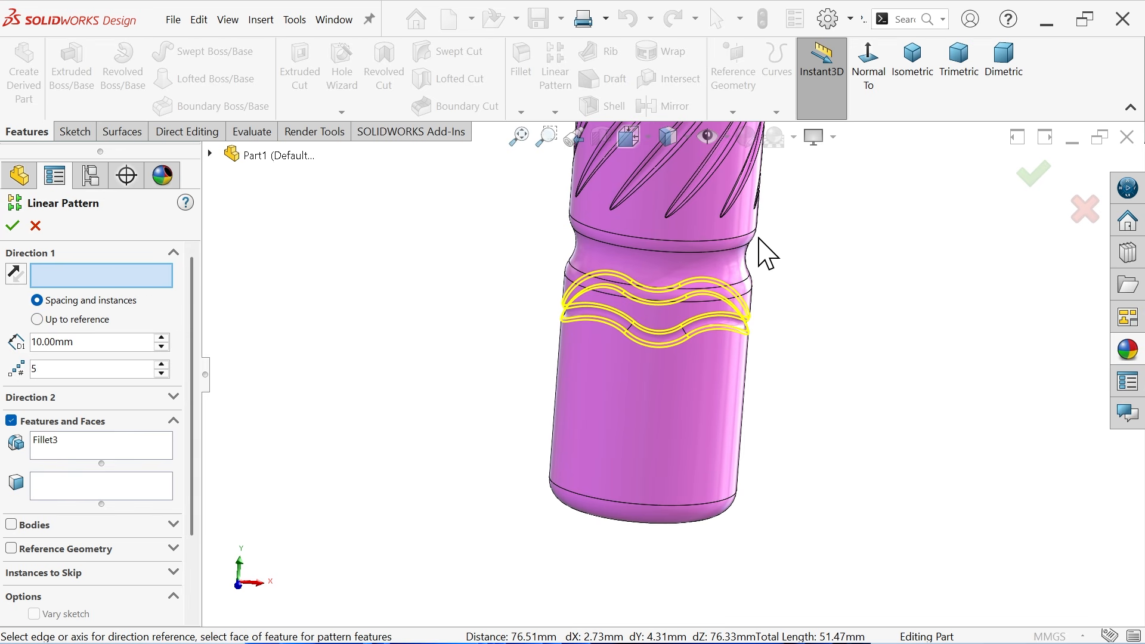
pyautogui.scroll(4, 758, 240)
pyautogui.scroll(-2, 751, 169)
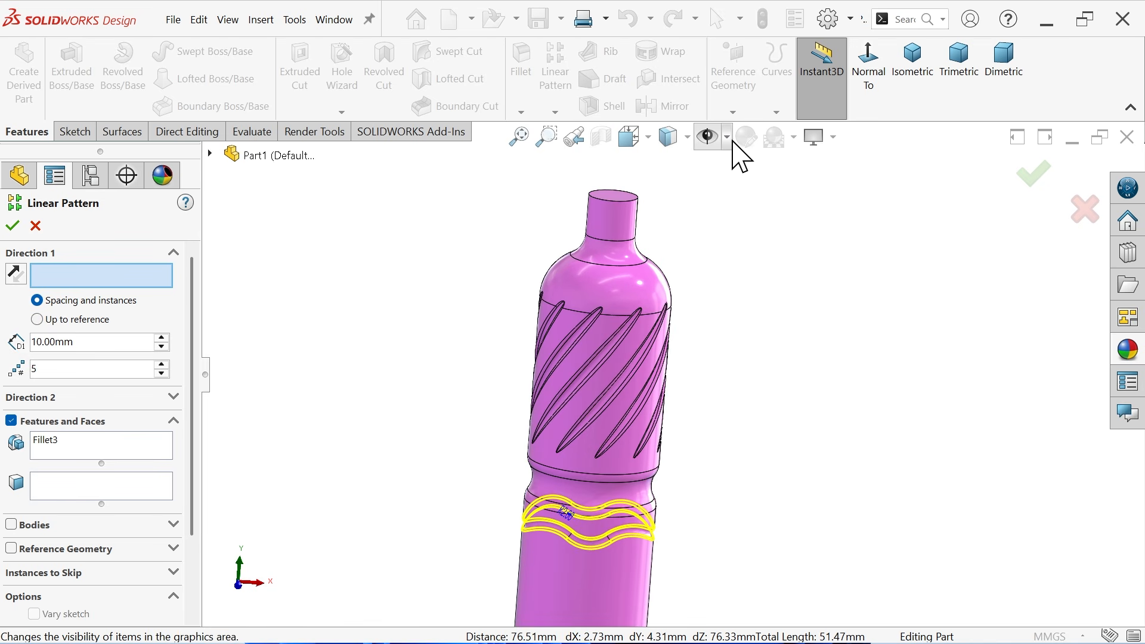
pyautogui.click(727, 138)
pyautogui.click(738, 194)
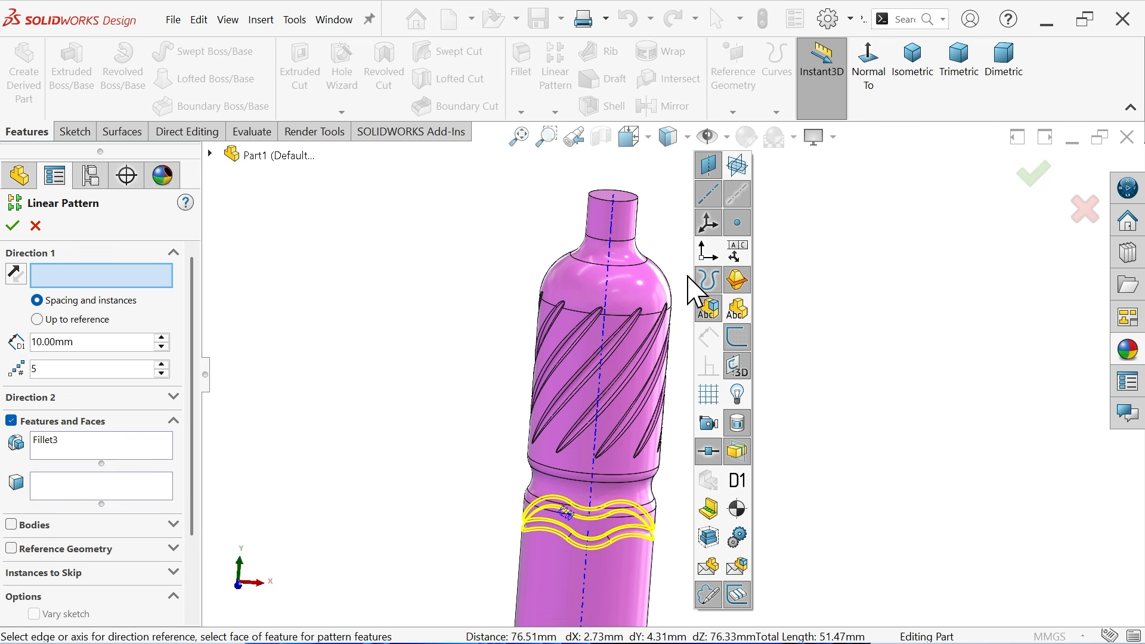
pyautogui.click(599, 387)
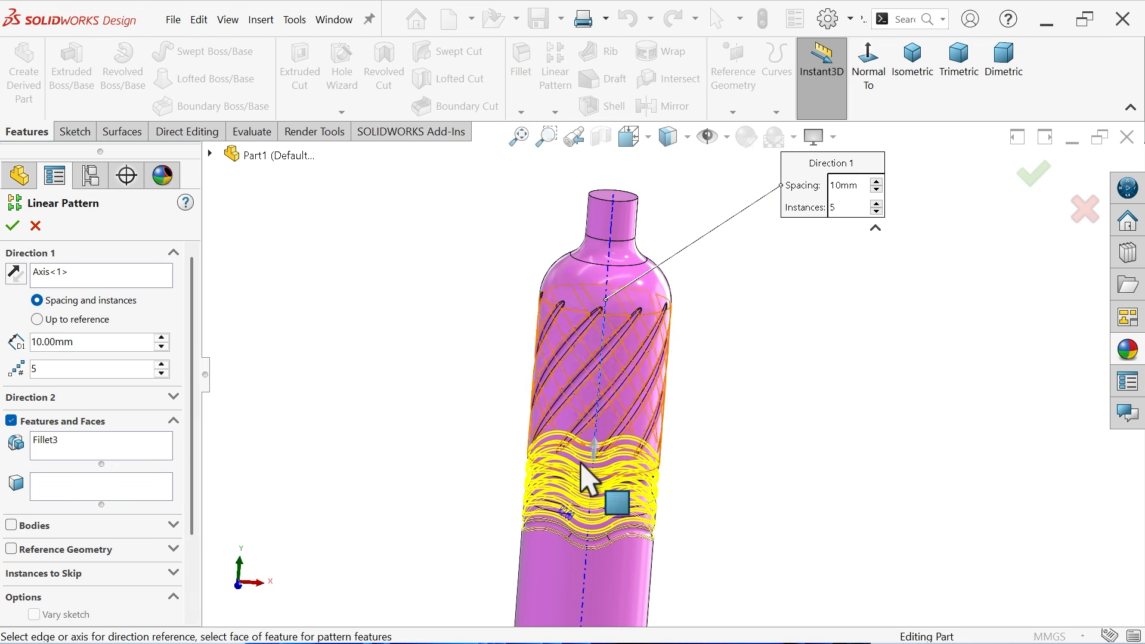
# Reverse the pattern direction towards the bottle's base and set the spacing to 16 mm.
pyautogui.scroll(-3, 682, 396)
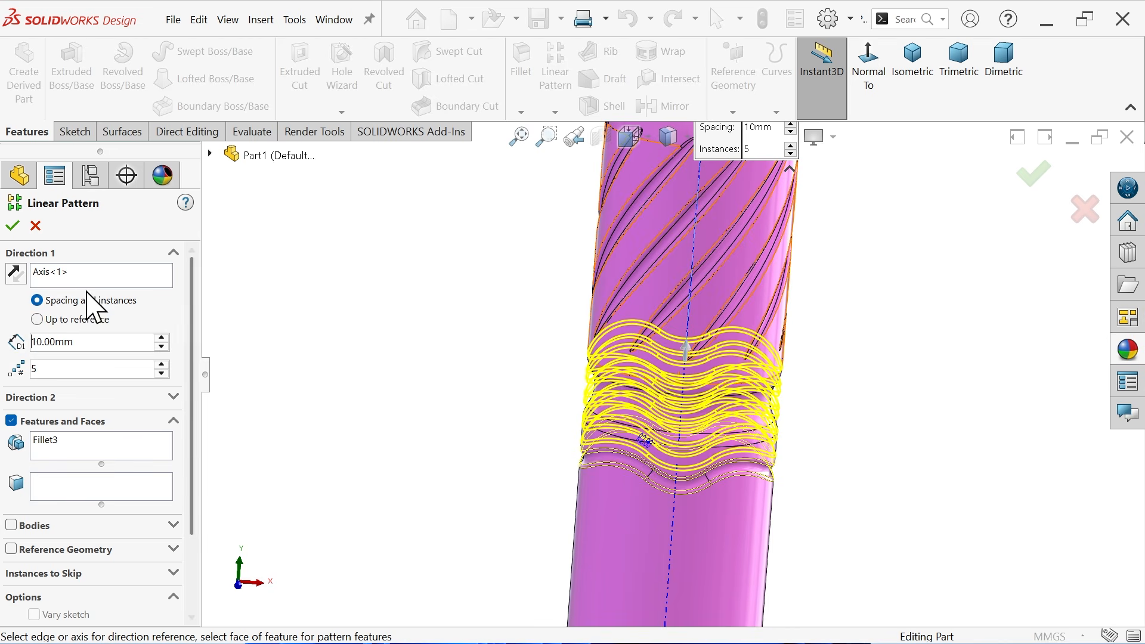
pyautogui.click(15, 273)
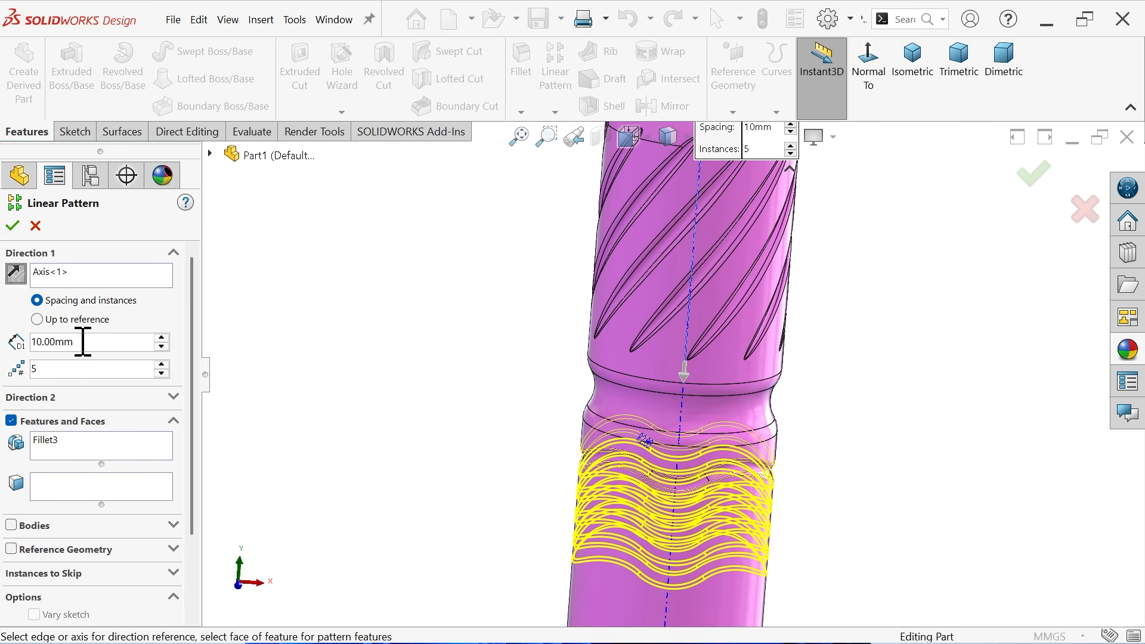
pyautogui.write('16')
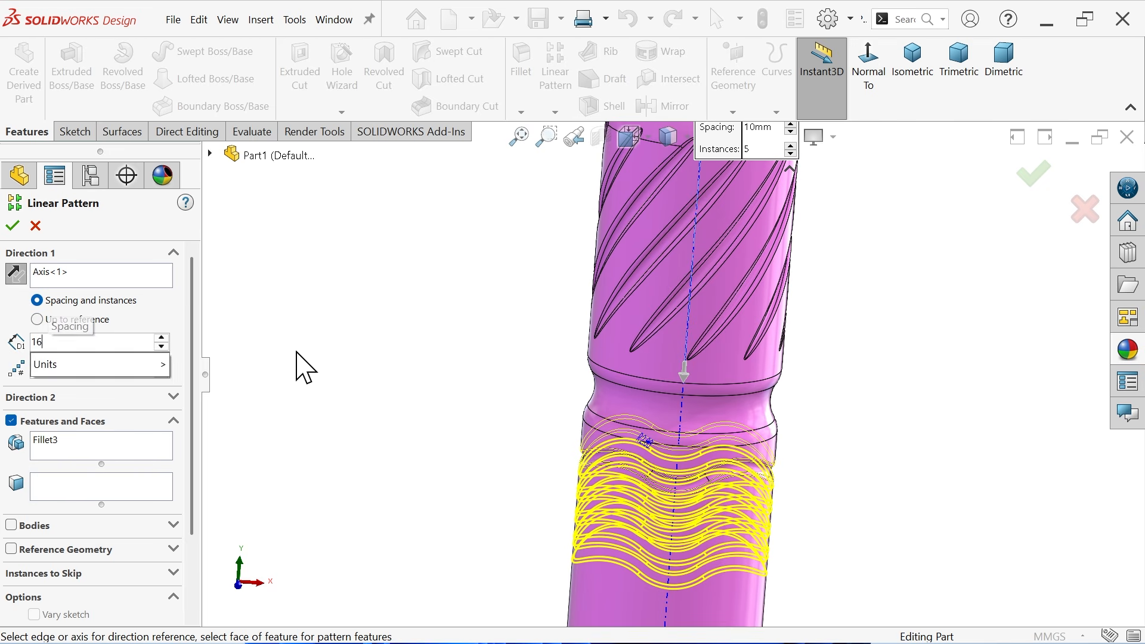
pyautogui.press('Return')
pyautogui.scroll(3, 444, 391)
pyautogui.scroll(-2, 748, 460)
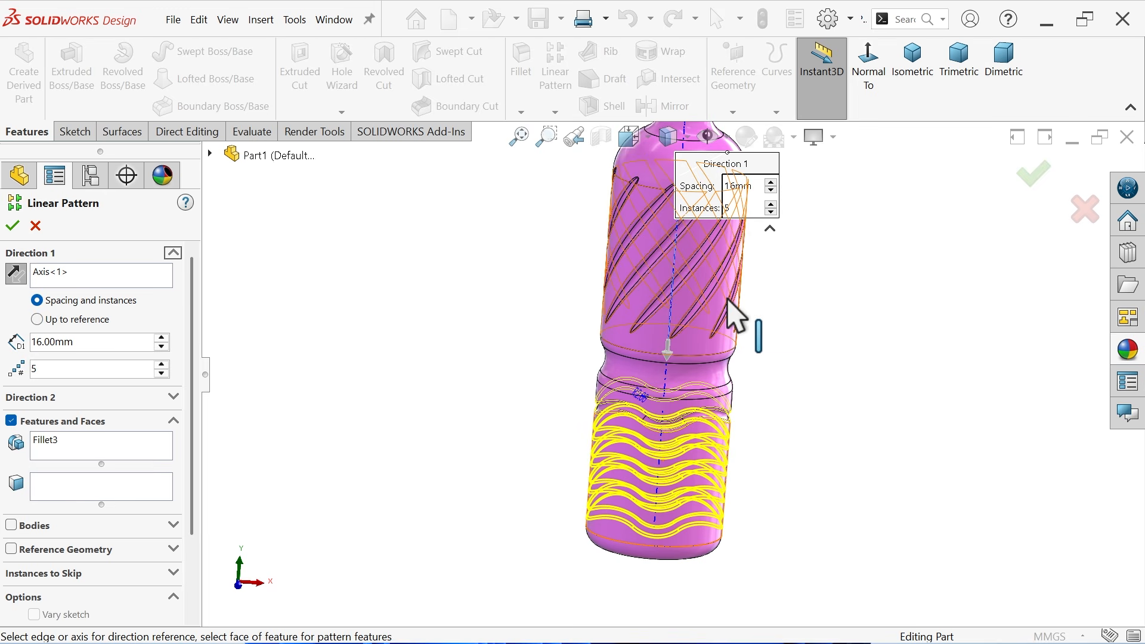
# Add Cut-Sweep2 to the patterned features beside Fillet3 and complete the five-instance linear pattern.
pyautogui.click(632, 142)
pyautogui.click(661, 224)
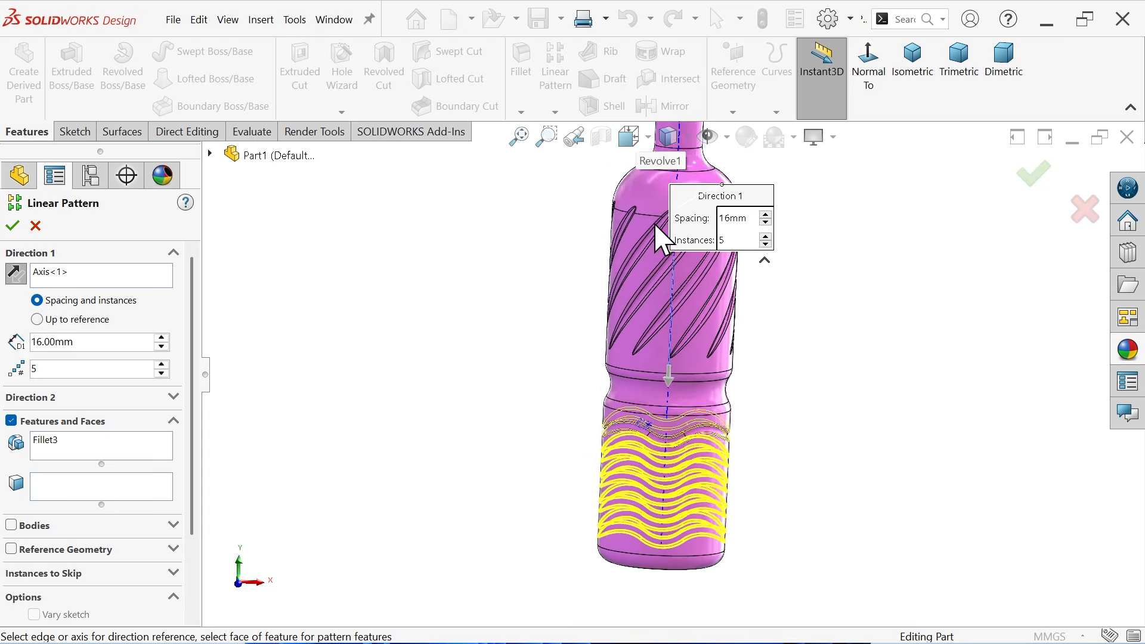
pyautogui.scroll(-1, 676, 563)
pyautogui.scroll(-1, 683, 498)
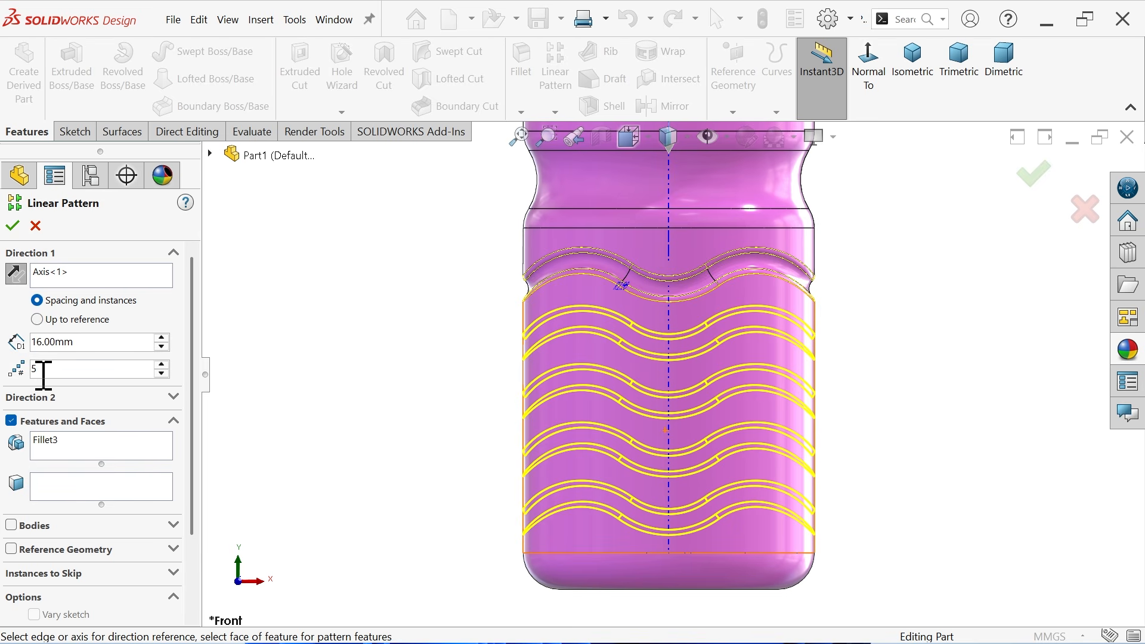
pyautogui.click(41, 450)
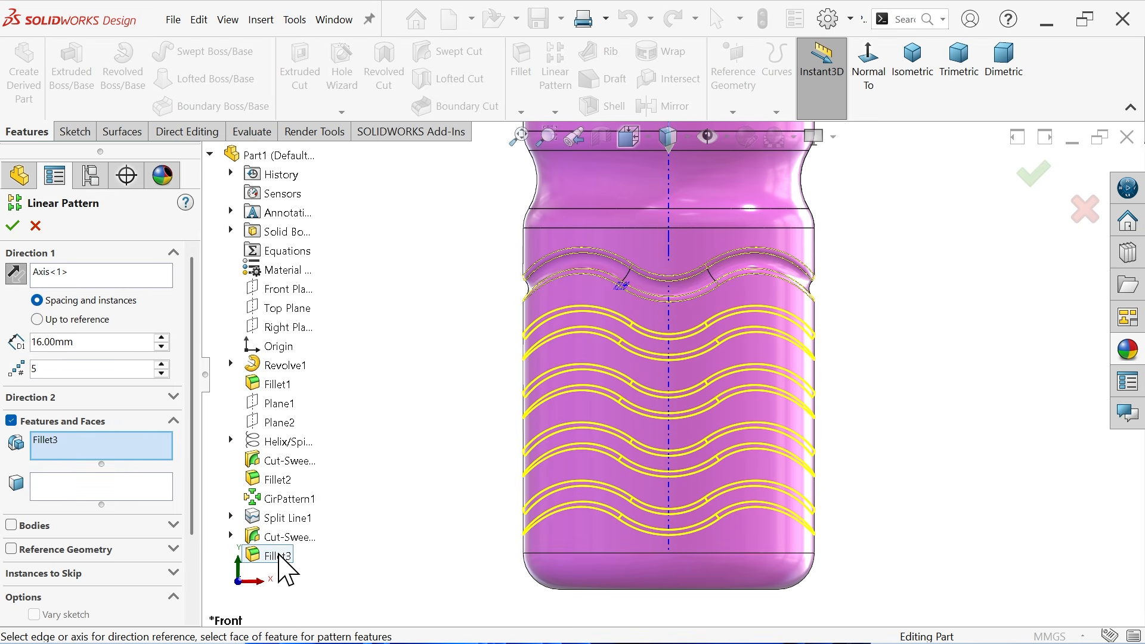
pyautogui.click(292, 537)
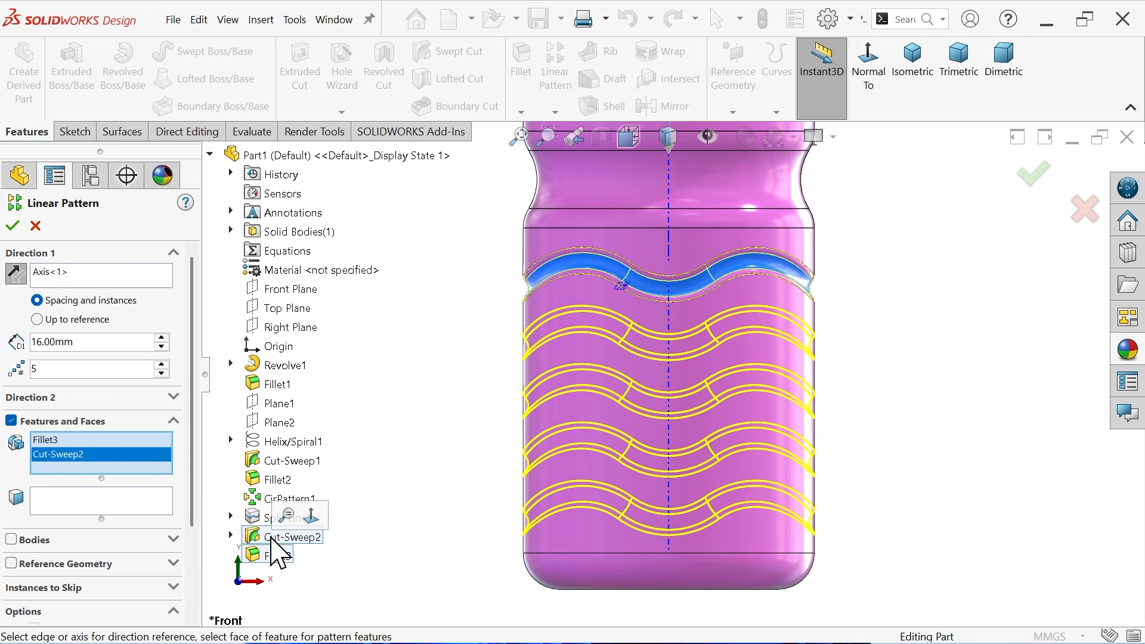
pyautogui.click(12, 226)
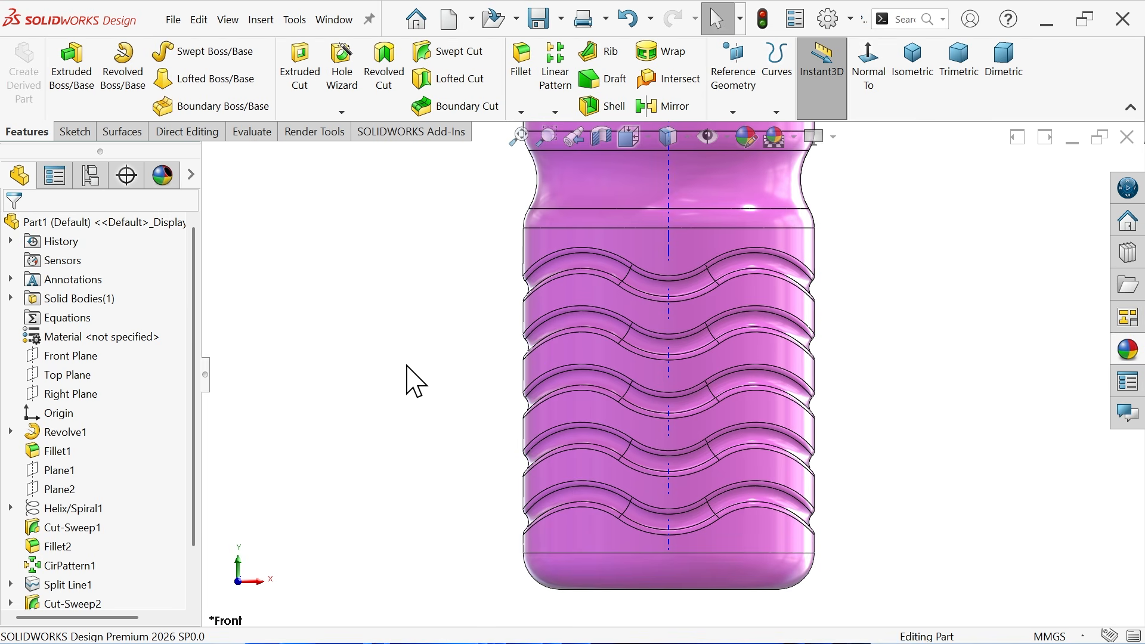
# Hide the temporary axes and show the whole bottle in isometric view.
pyautogui.moveTo(416, 381)
pyautogui.mouseDown(button='middle')
pyautogui.moveTo(312, 365)
pyautogui.moveTo(391, 375)
pyautogui.moveTo(414, 306)
pyautogui.moveTo(422, 365)
pyautogui.mouseUp(button='middle')
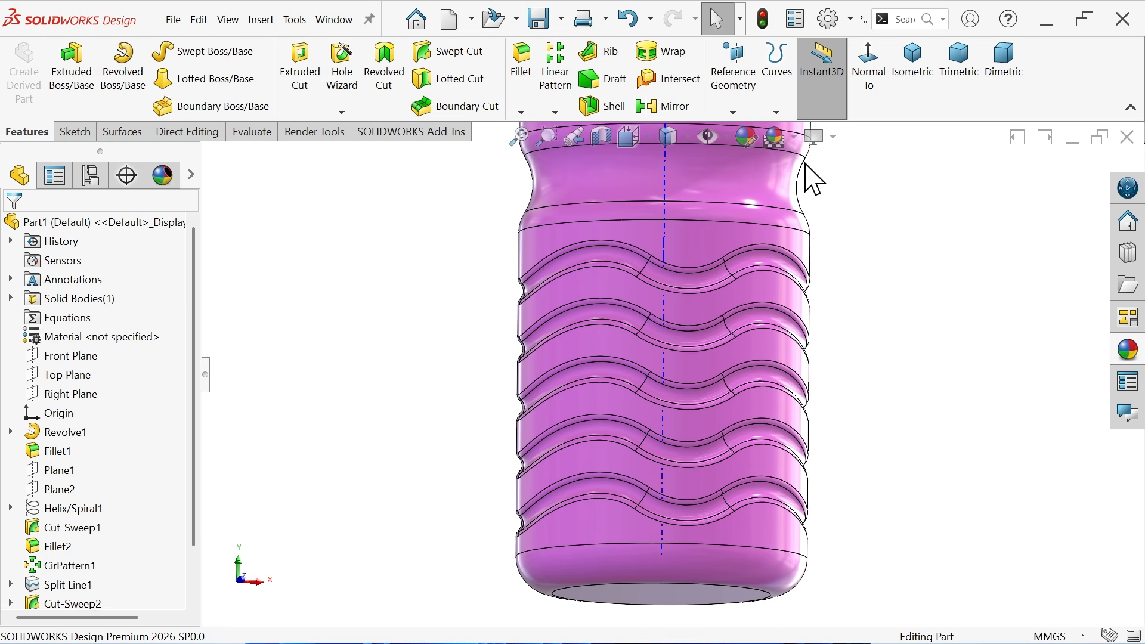
pyautogui.click(814, 139)
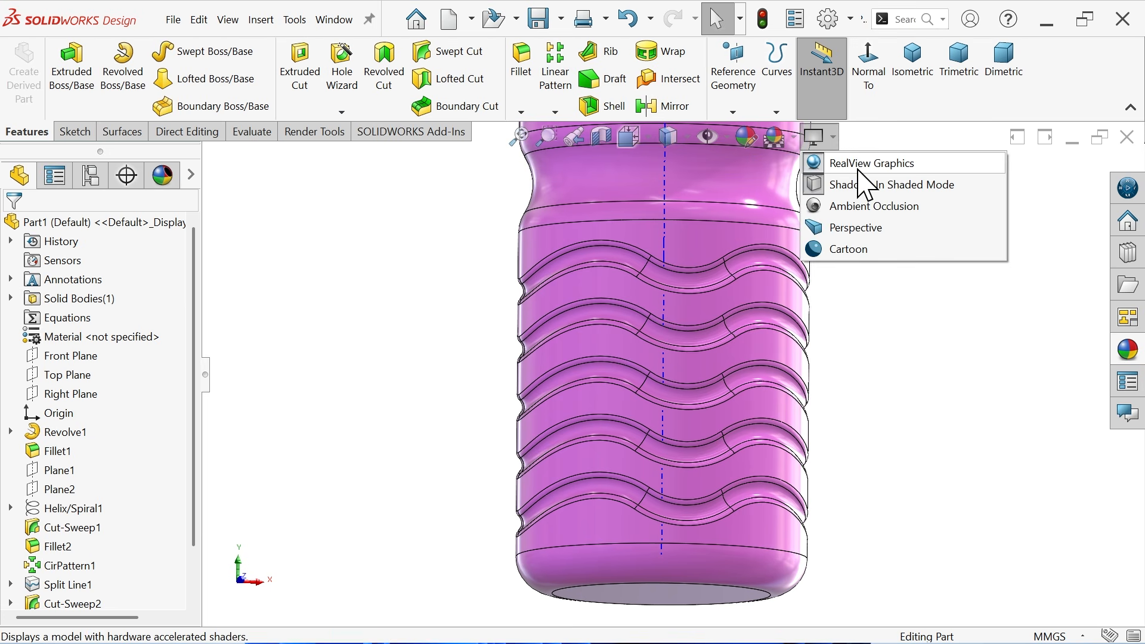
pyautogui.click(715, 139)
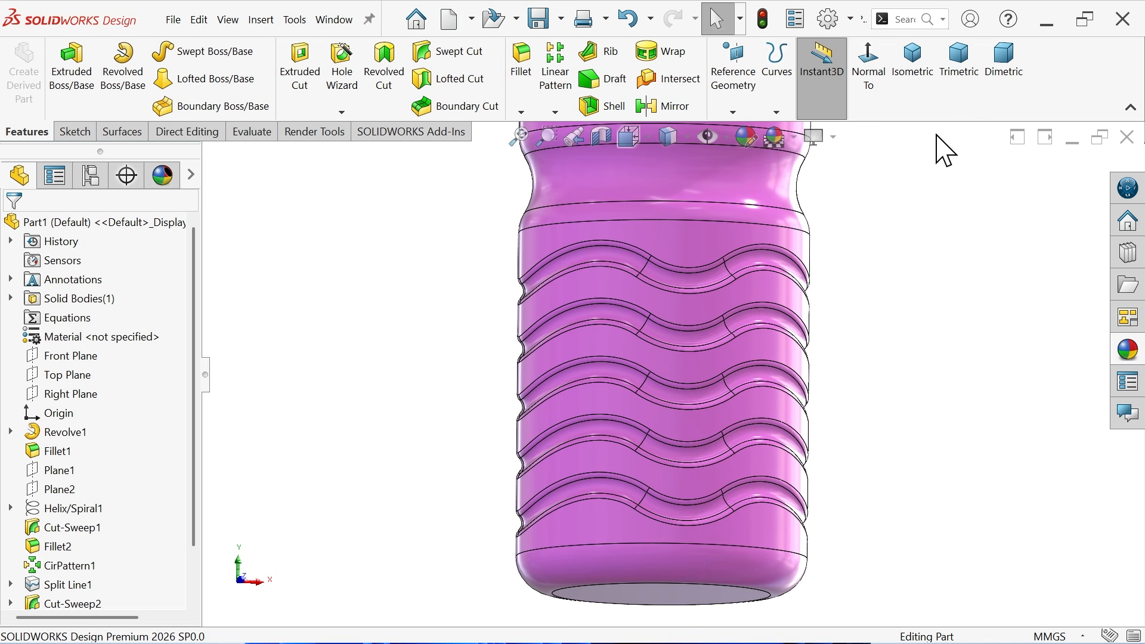
pyautogui.click(923, 94)
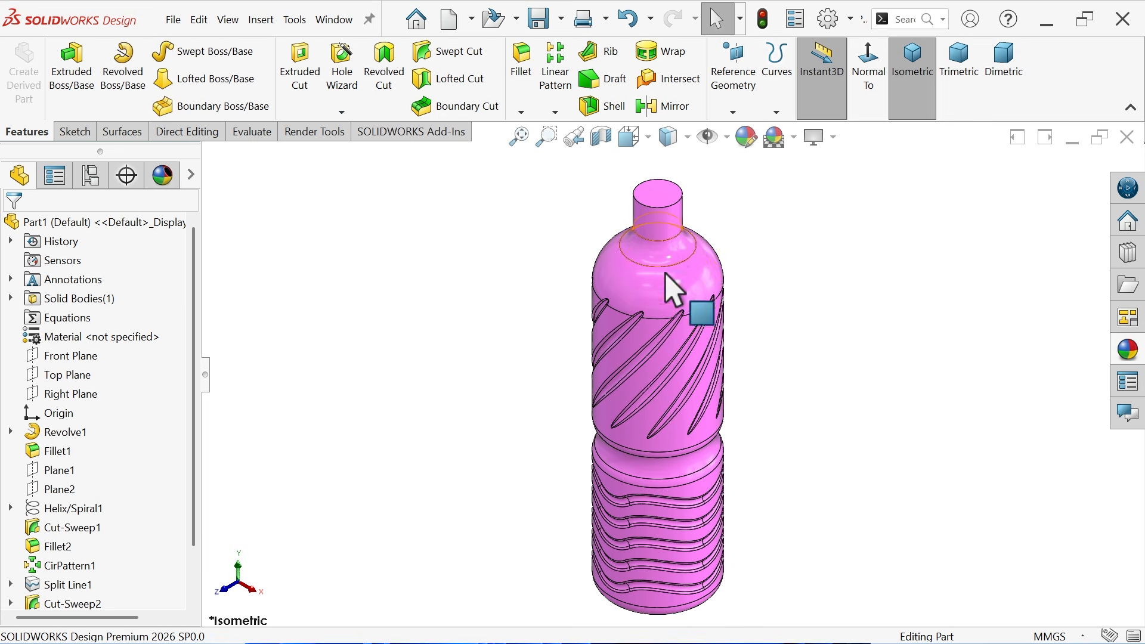
# Switch to the reference drawing and examine the bottle neck's thread dimensions in the section view.
pyautogui.hotkey('alt', 'Tab')
pyautogui.scroll(-3, 601, 399)
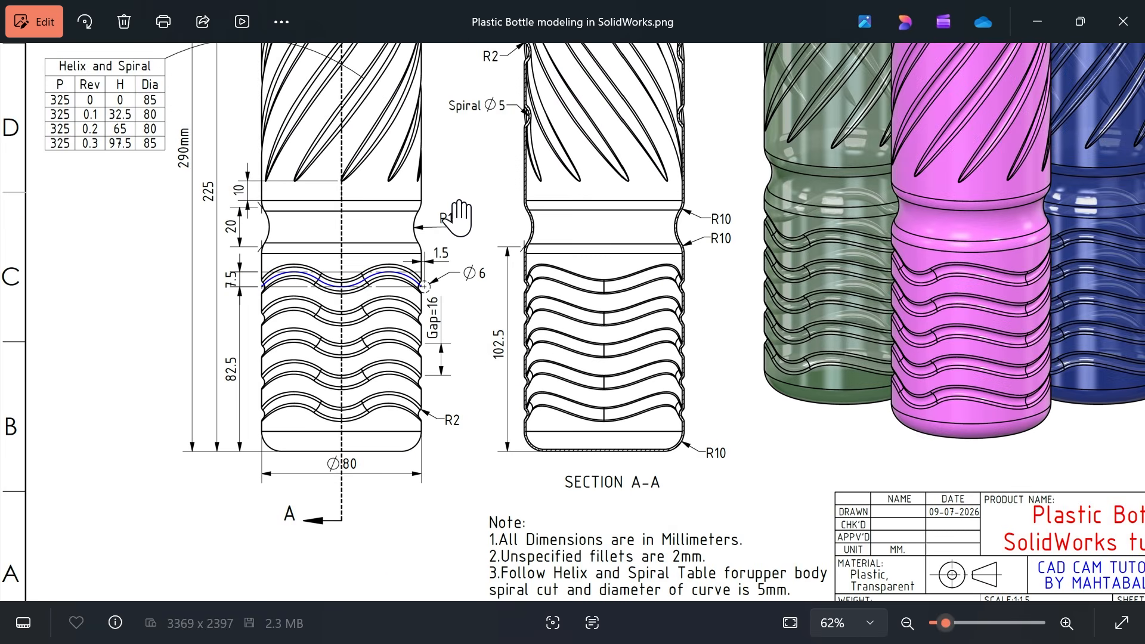
pyautogui.moveTo(455, 213); pyautogui.dragTo(435, 480)
pyautogui.scroll(3, 579, 208)
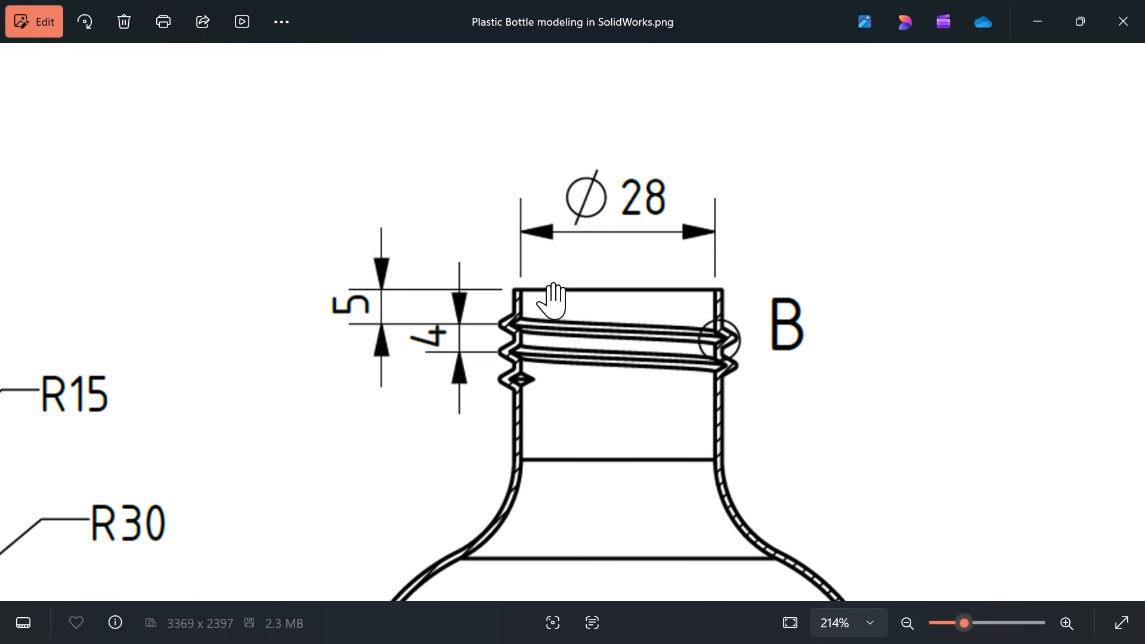
pyautogui.moveTo(551, 301); pyautogui.dragTo(713, 272)
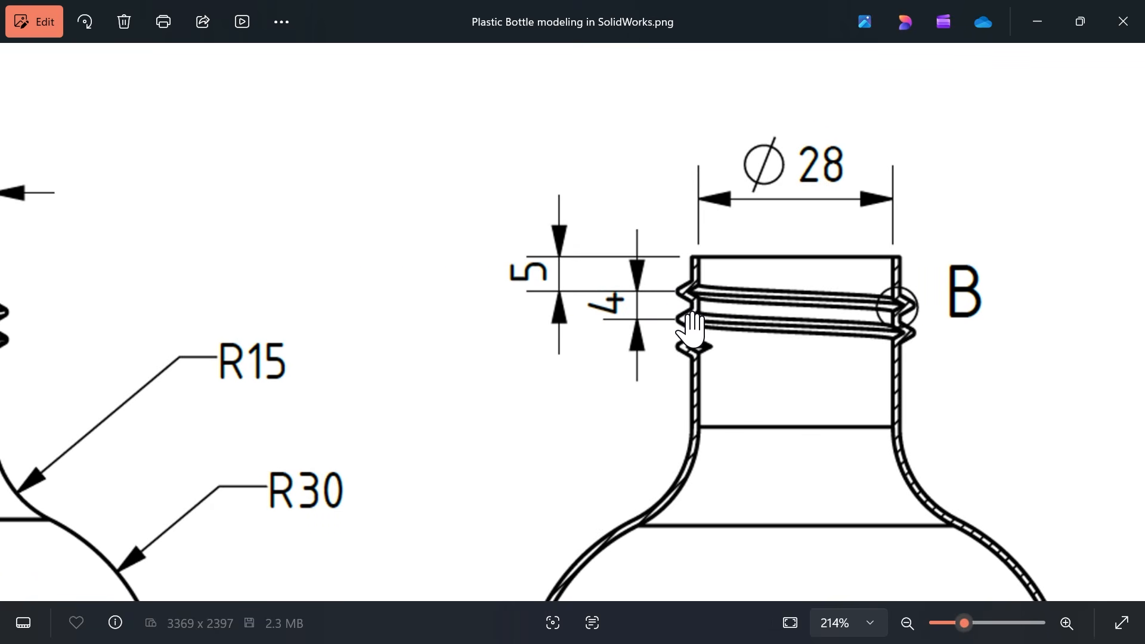
pyautogui.scroll(-2, 692, 327)
pyautogui.scroll(4, 691, 328)
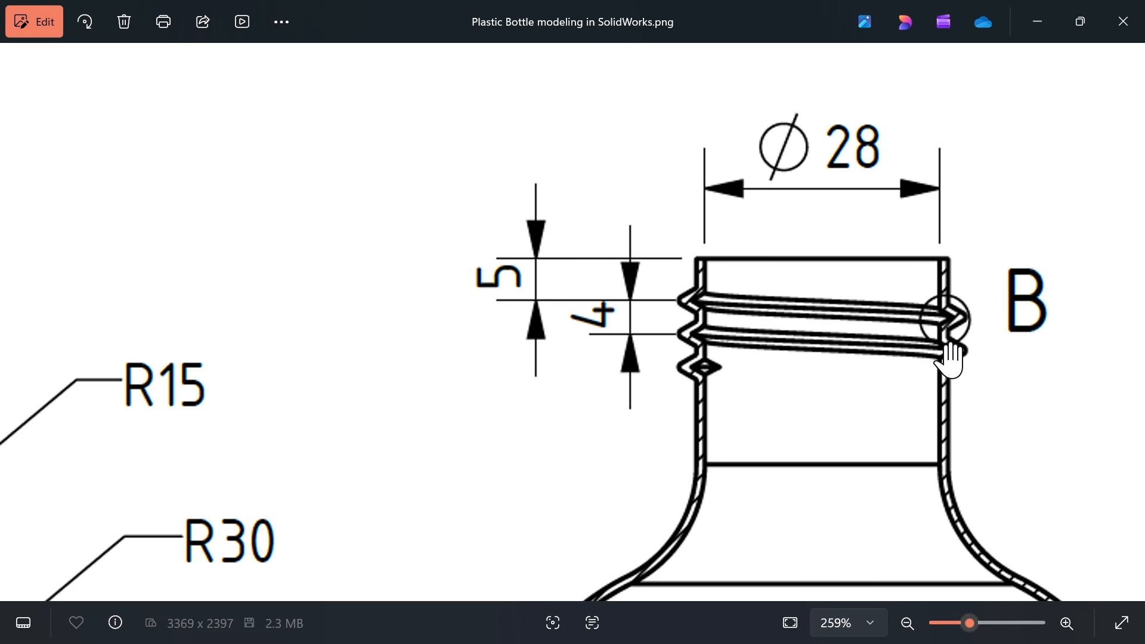
# Examine the thread profile in Detail B and the neck's front view on the reference drawing, then return to the bottle model.
pyautogui.scroll(-6, 948, 357)
pyautogui.moveTo(466, 292); pyautogui.dragTo(700, 296)
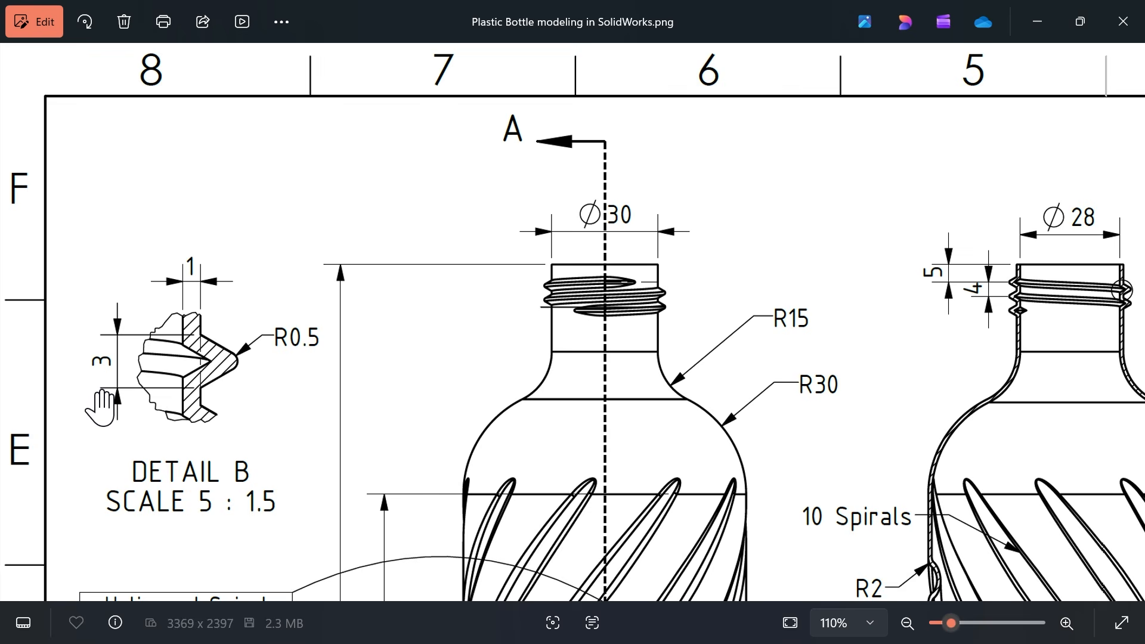
pyautogui.scroll(4, 101, 408)
pyautogui.moveTo(316, 307); pyautogui.dragTo(390, 307)
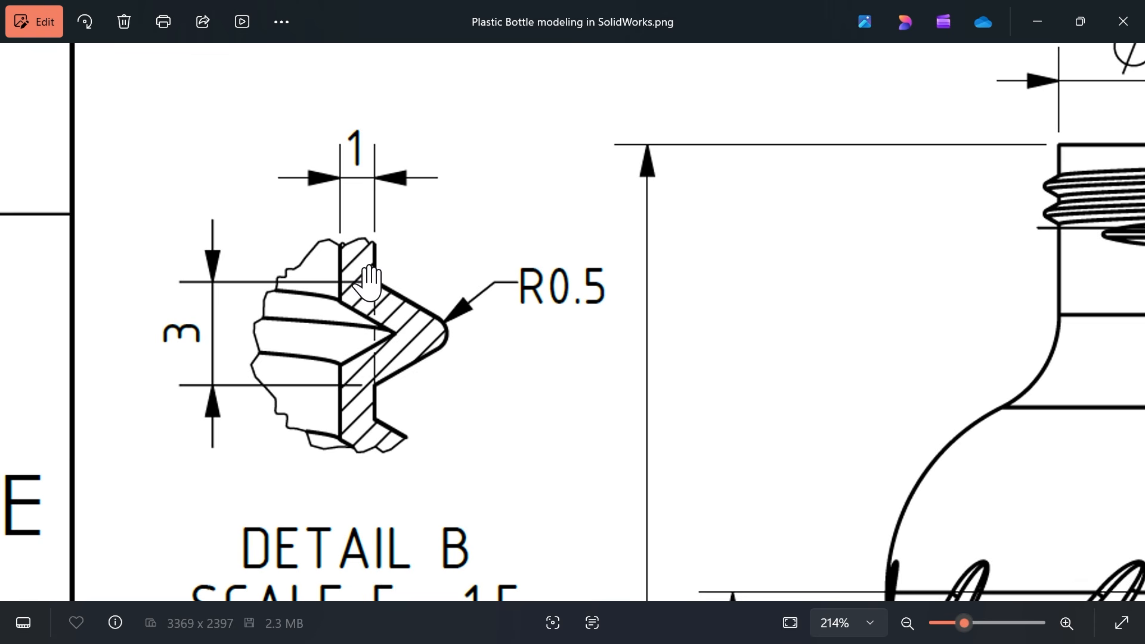
pyautogui.scroll(-4, 427, 340)
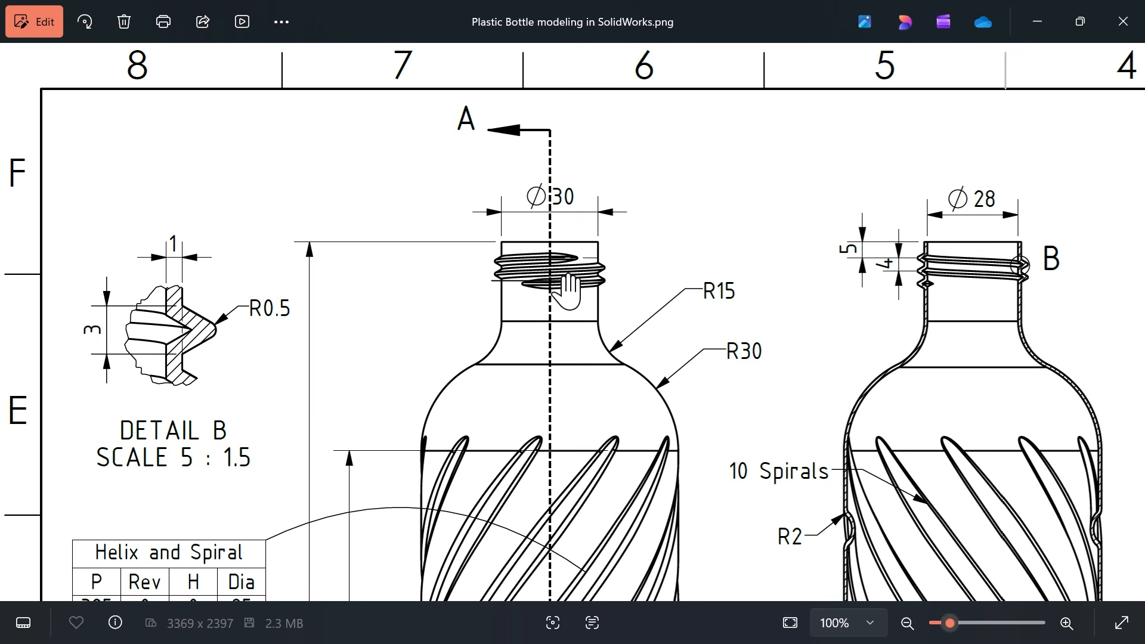
pyautogui.scroll(3, 560, 277)
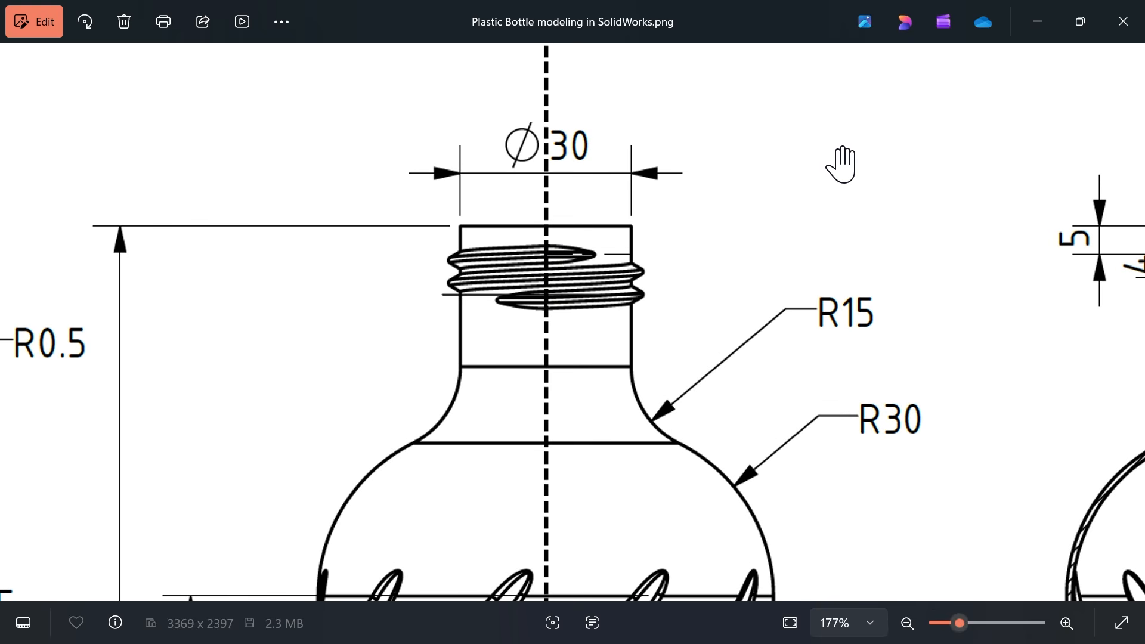
pyautogui.click(1040, 24)
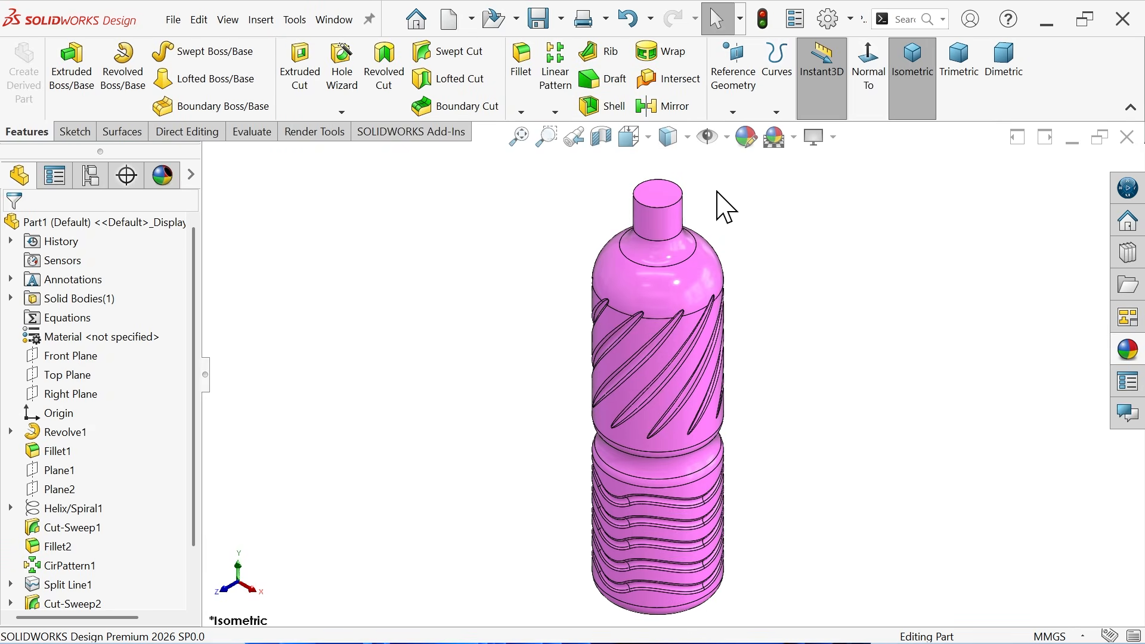
# Create a reference plane offset 5 mm below the top face of the bottle neck, using the flipped offset direction.
pyautogui.scroll(-4, 718, 205)
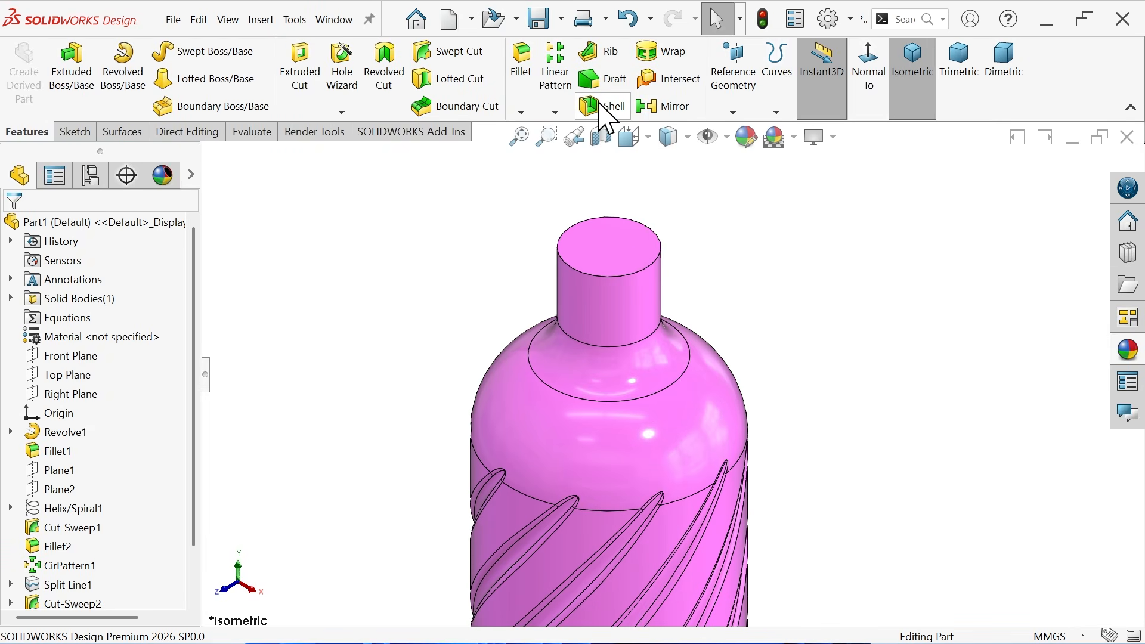
pyautogui.click(734, 115)
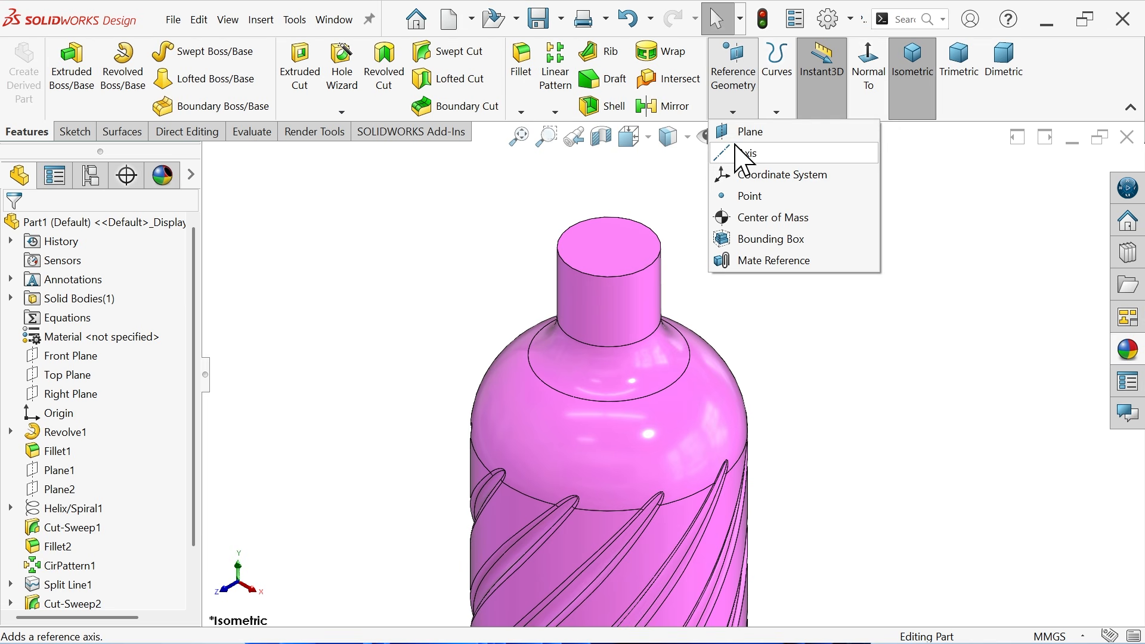
pyautogui.click(751, 132)
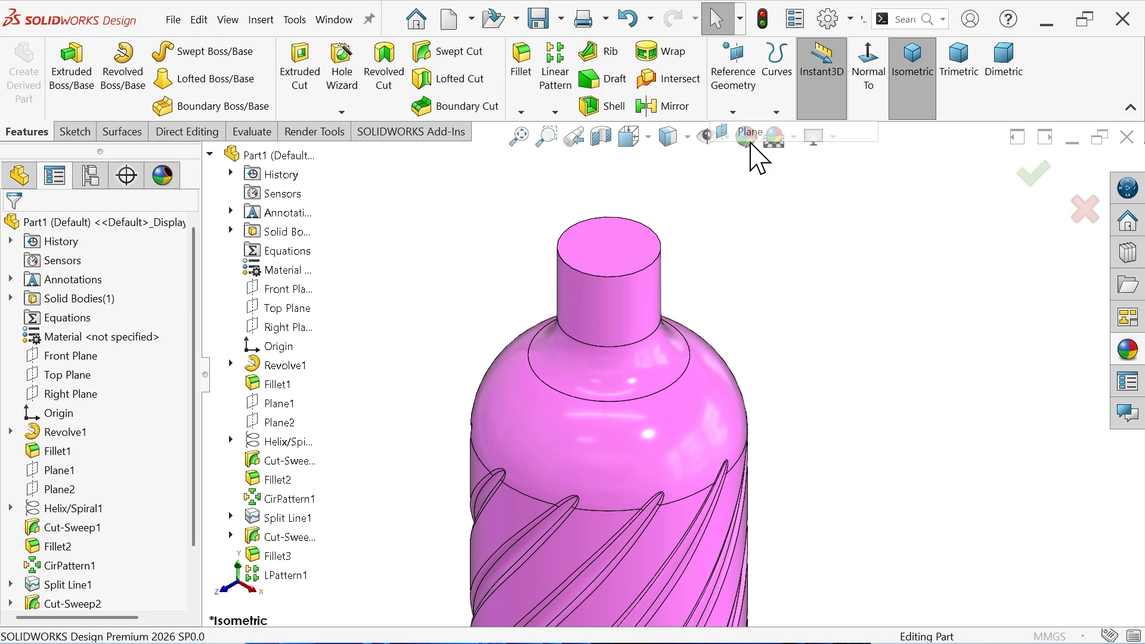
pyautogui.click(634, 257)
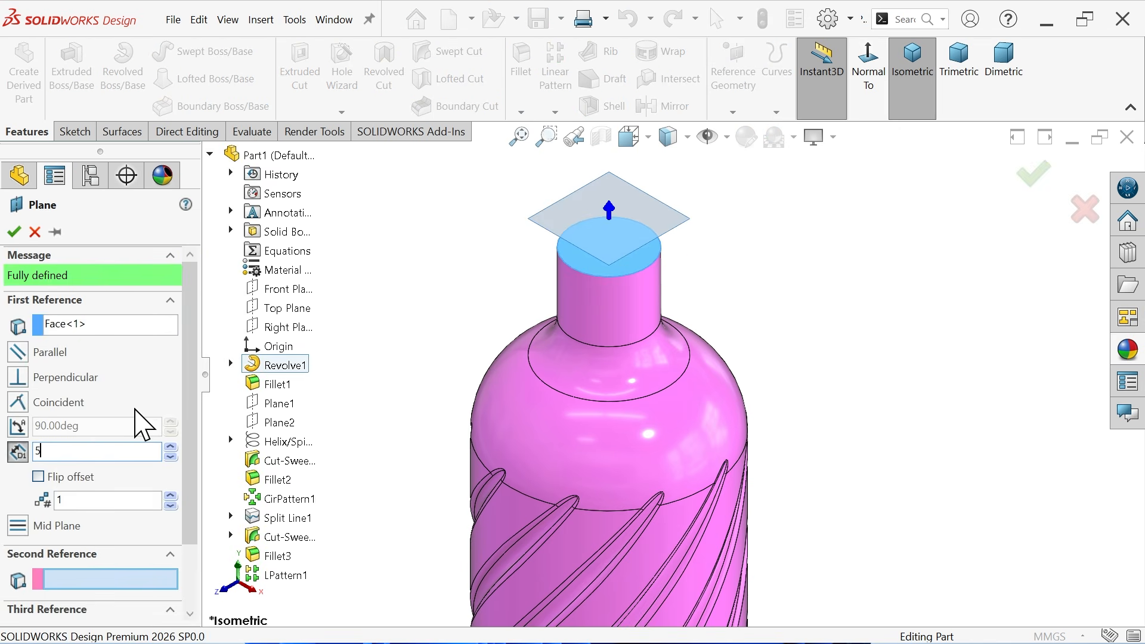
pyautogui.press('Return')
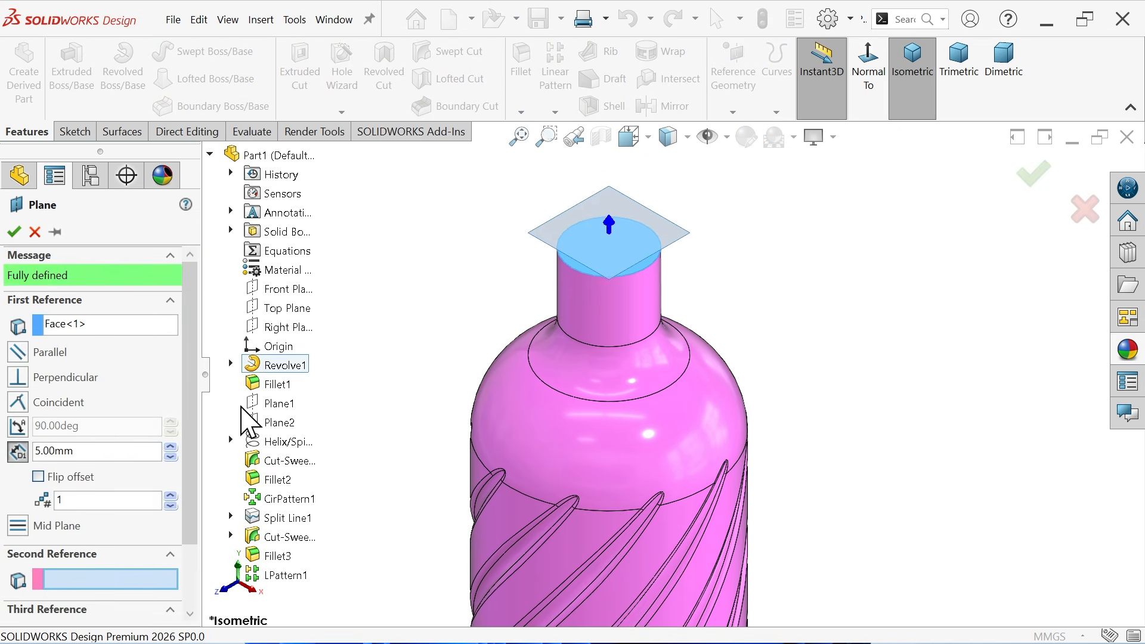
pyautogui.click(60, 479)
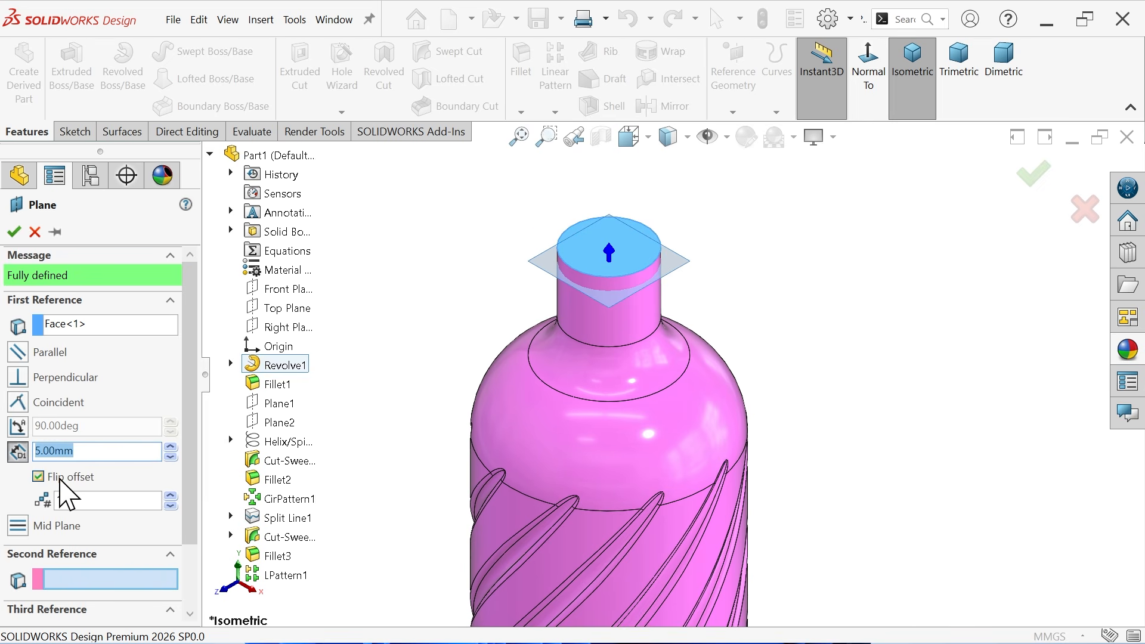
pyautogui.click(15, 232)
# Open a sketch on the new offset plane and convert the neck's circular edge into a sketch circle.
pyautogui.click(75, 131)
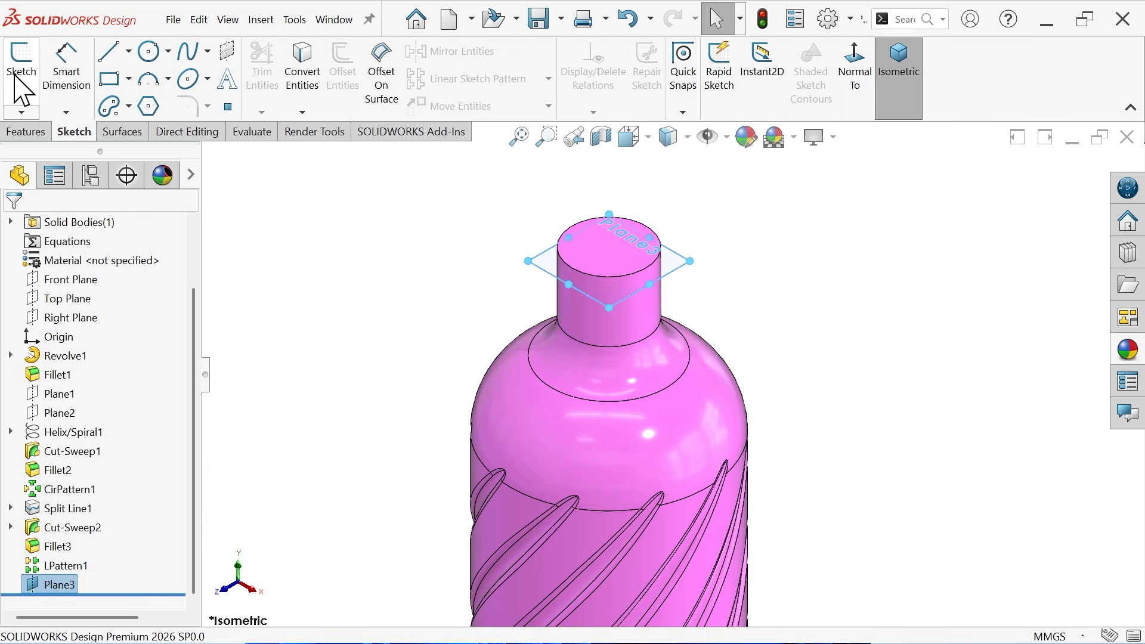
pyautogui.click(21, 66)
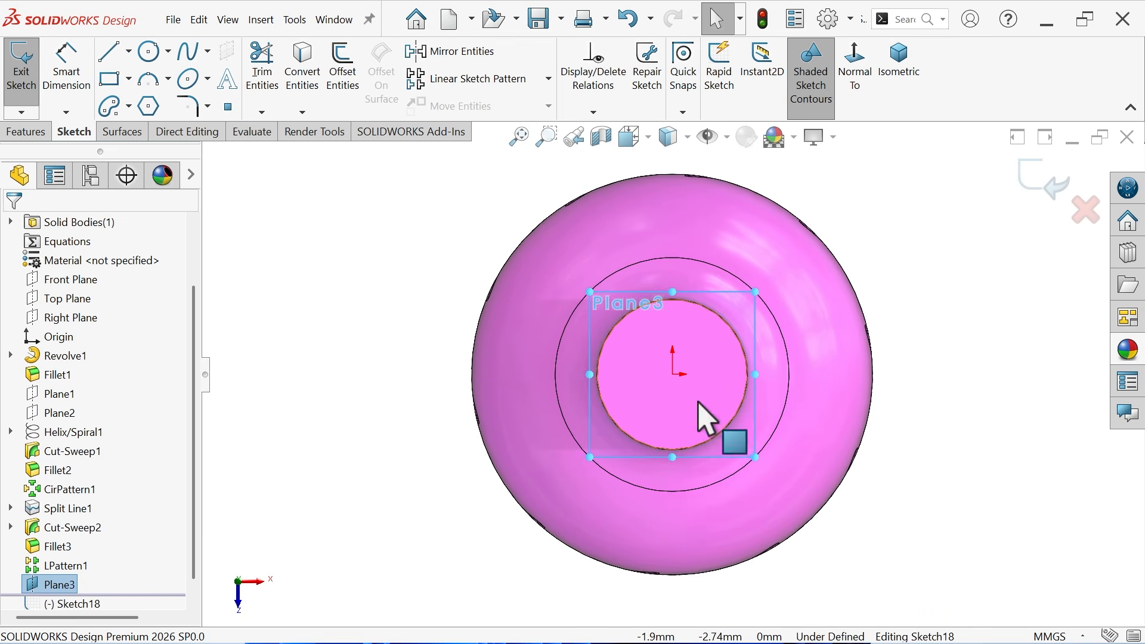
pyautogui.click(741, 416)
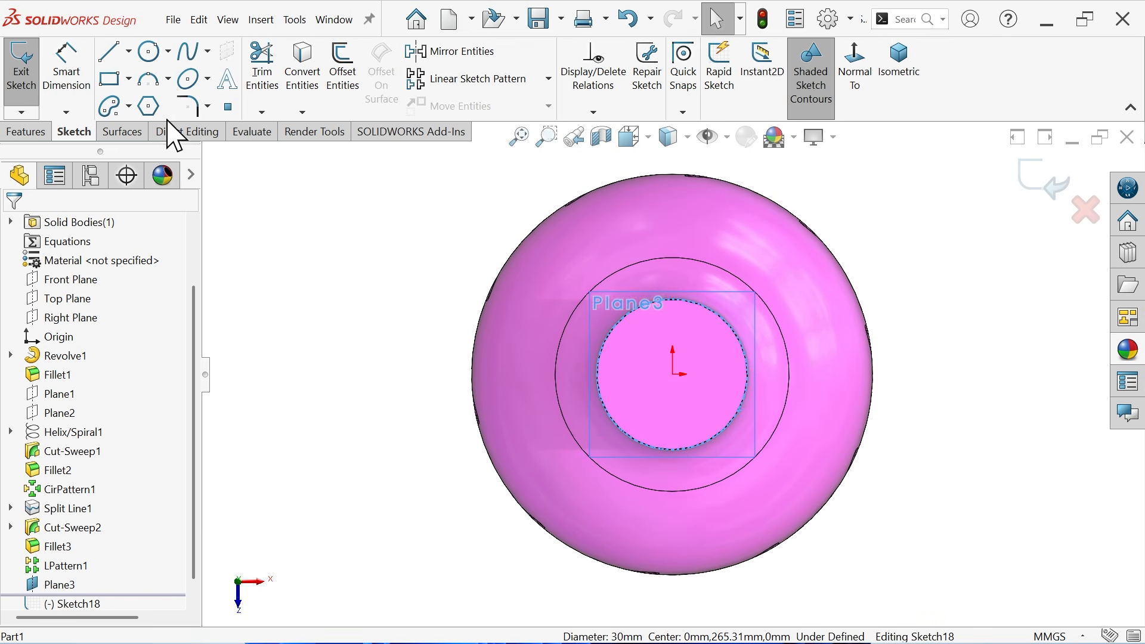
pyautogui.click(303, 65)
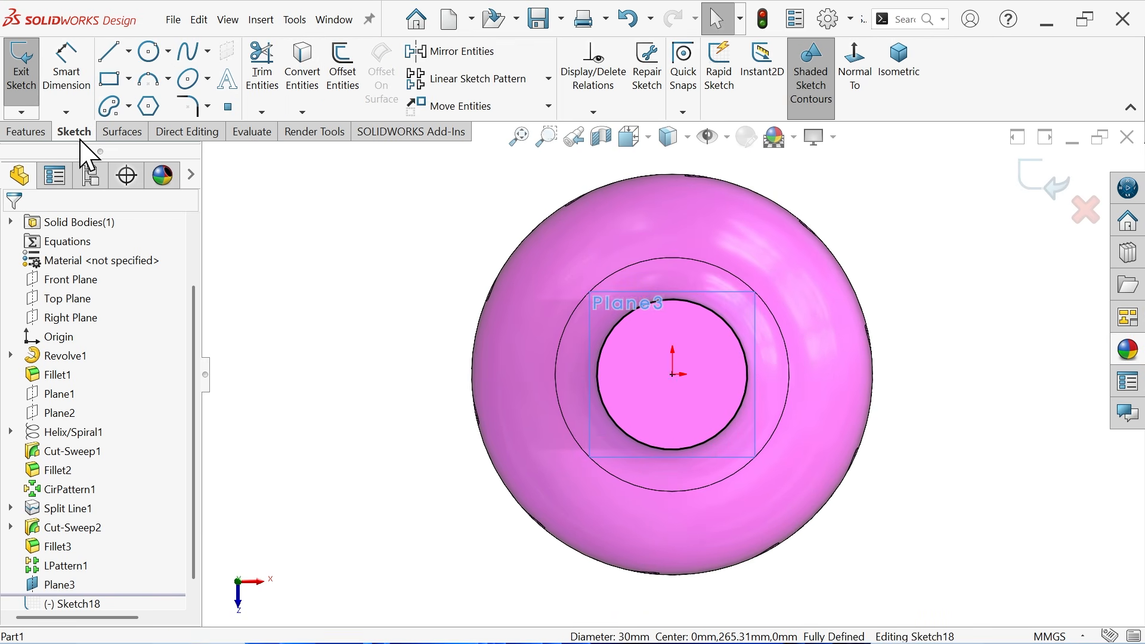
# Start a helix from the neck circle and define it with a constant pitch of 4 mm.
pyautogui.click(43, 135)
pyautogui.click(776, 113)
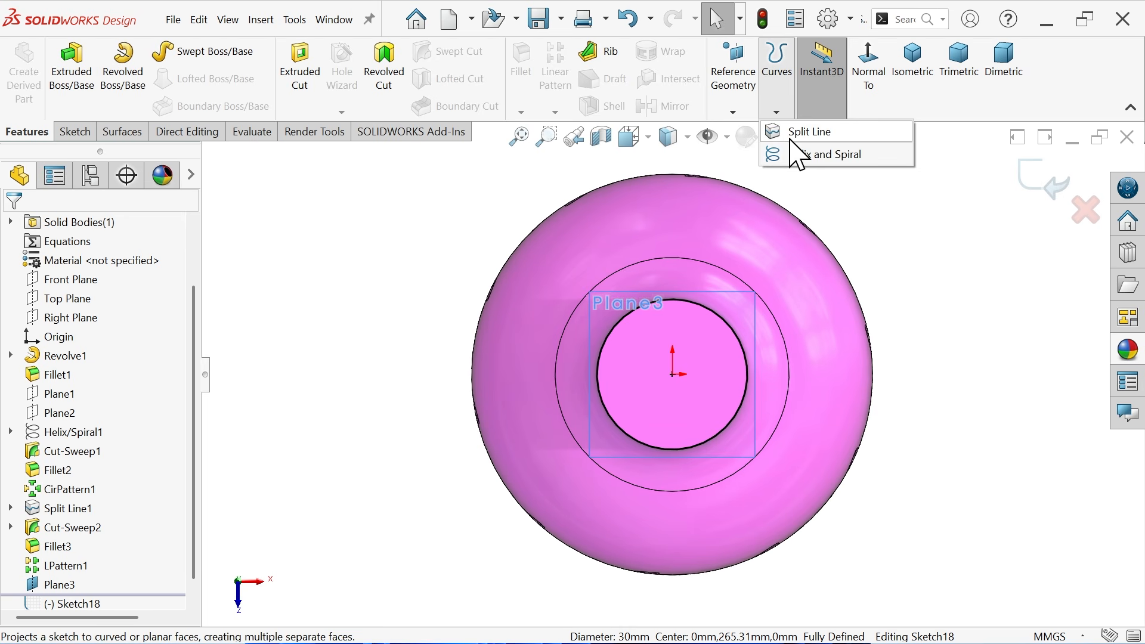
pyautogui.click(803, 156)
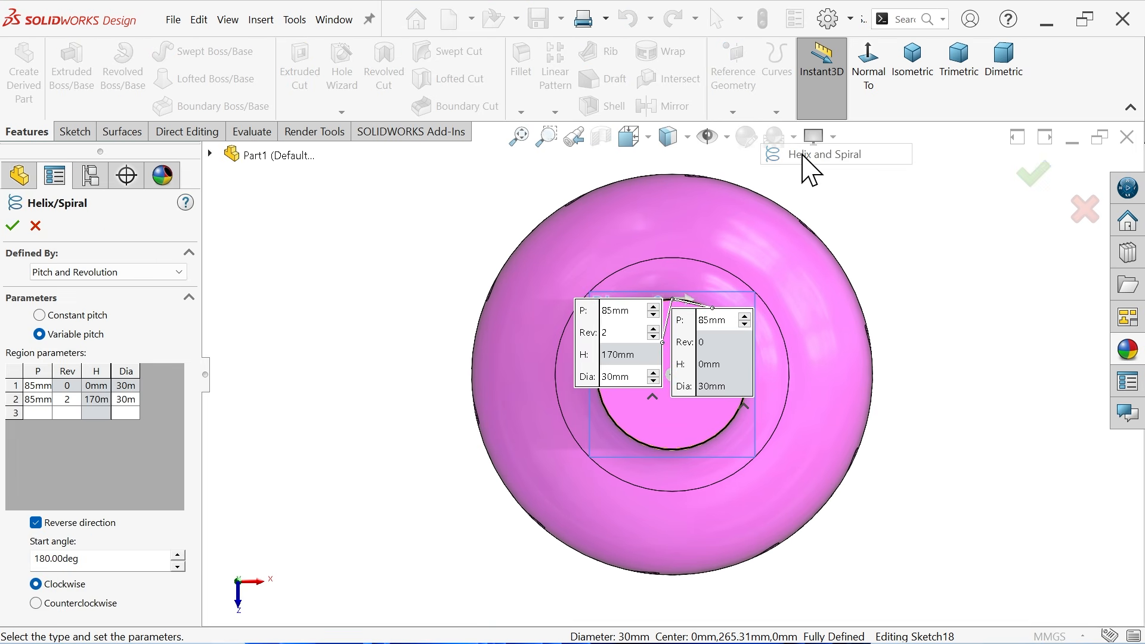
pyautogui.click(900, 77)
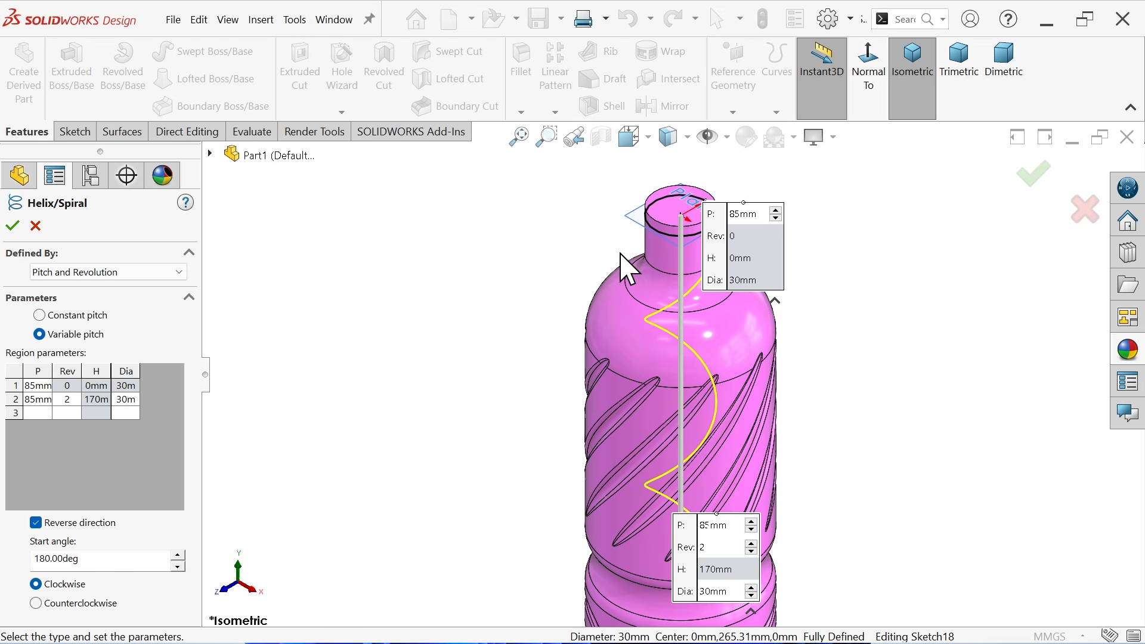
pyautogui.click(40, 315)
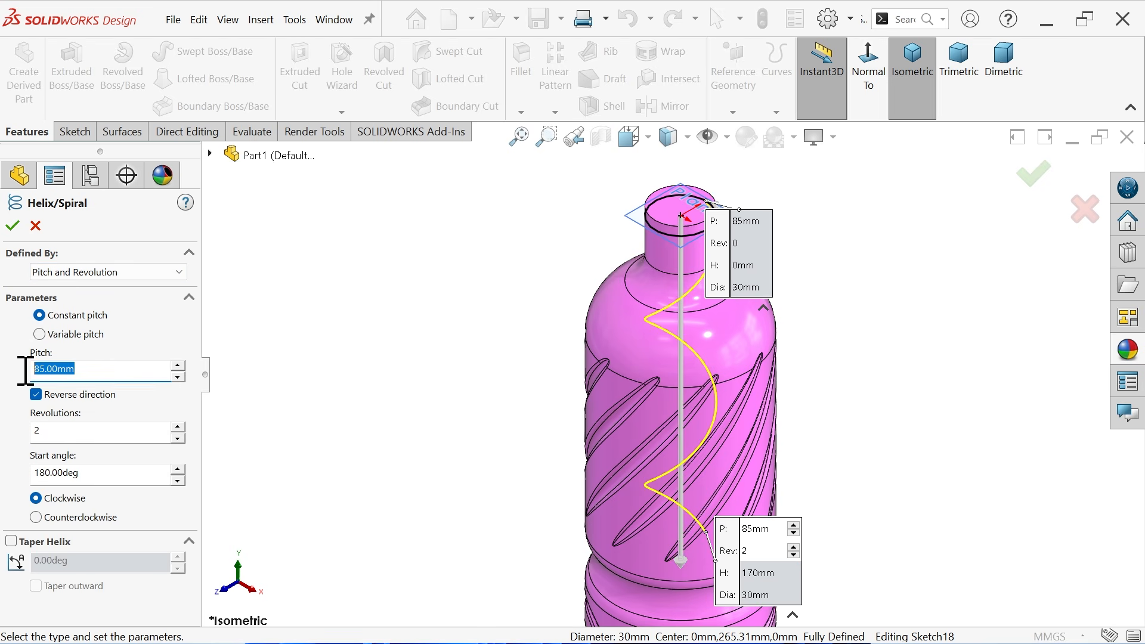
pyautogui.write('4')
pyautogui.press('Return')
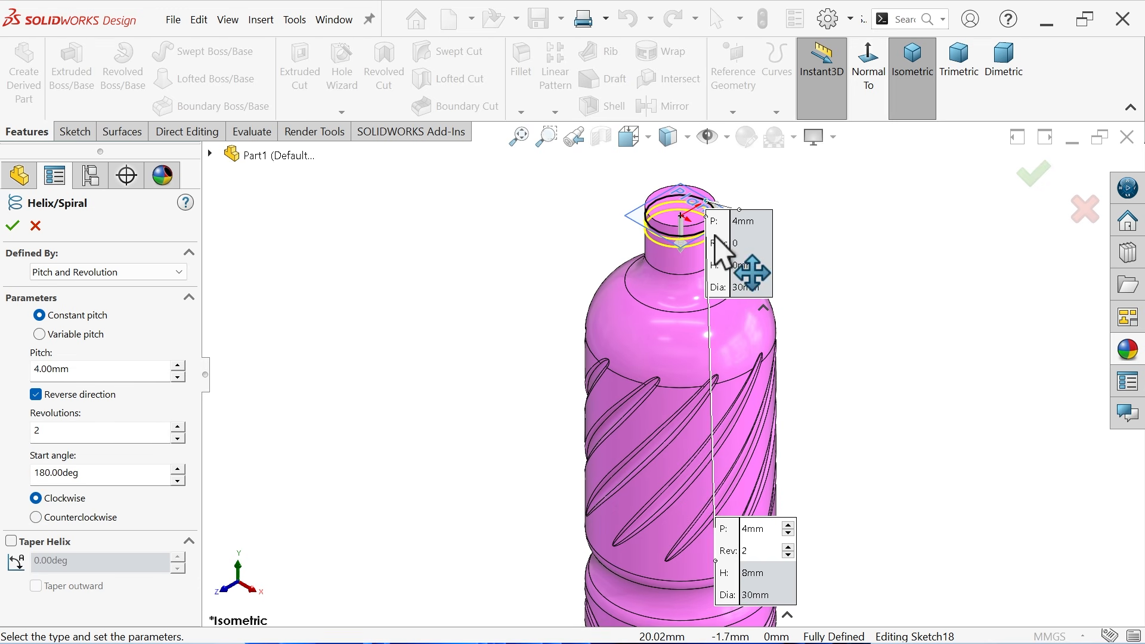
# Set the neck helix's start angle to 0° and complete the helix.
pyautogui.moveTo(720, 237); pyautogui.dragTo(396, 232)
pyautogui.moveTo(730, 563); pyautogui.dragTo(846, 257)
pyautogui.scroll(-5, 722, 230)
pyautogui.scroll(-2, 651, 334)
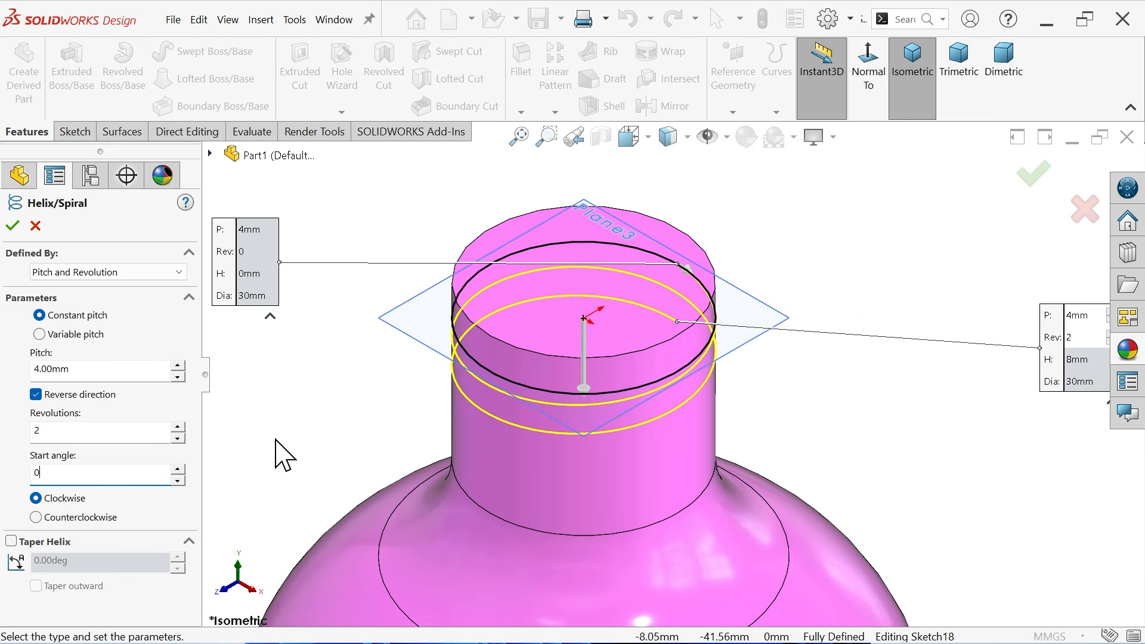
pyautogui.press('Return')
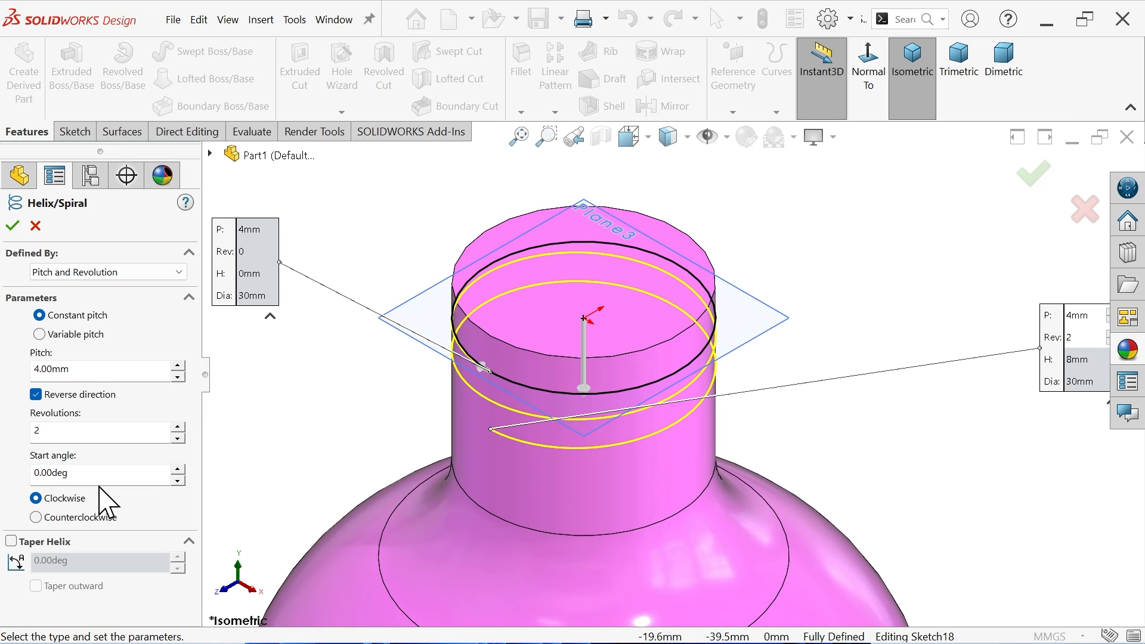
pyautogui.click(13, 226)
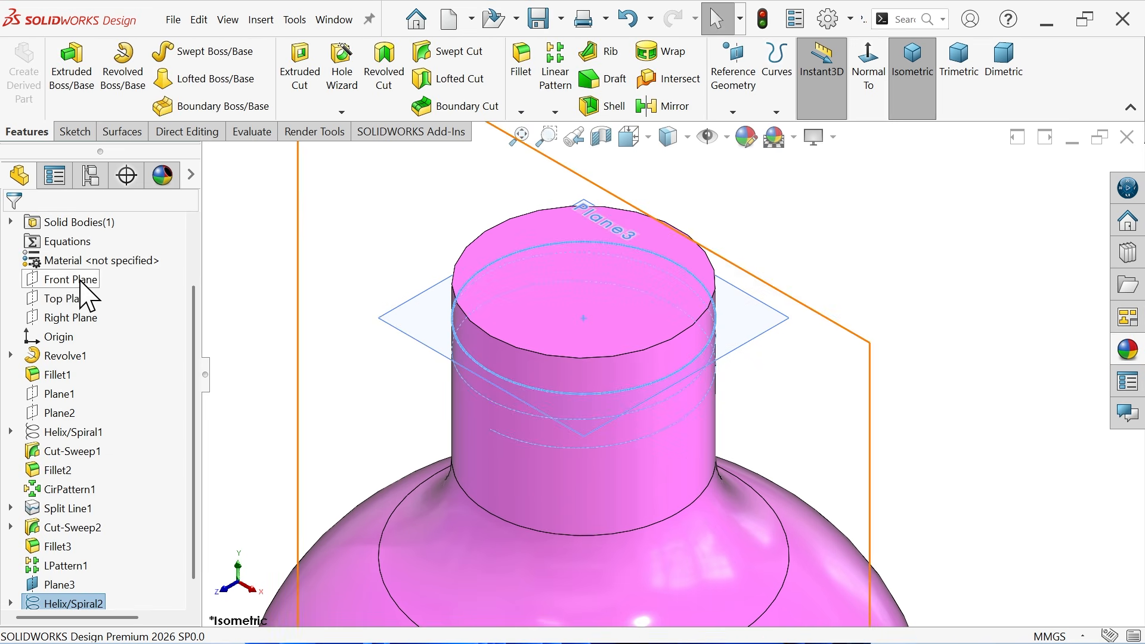
# Hide the offset plane on the neck and open a new sketch on the Right Plane.
pyautogui.click(788, 322)
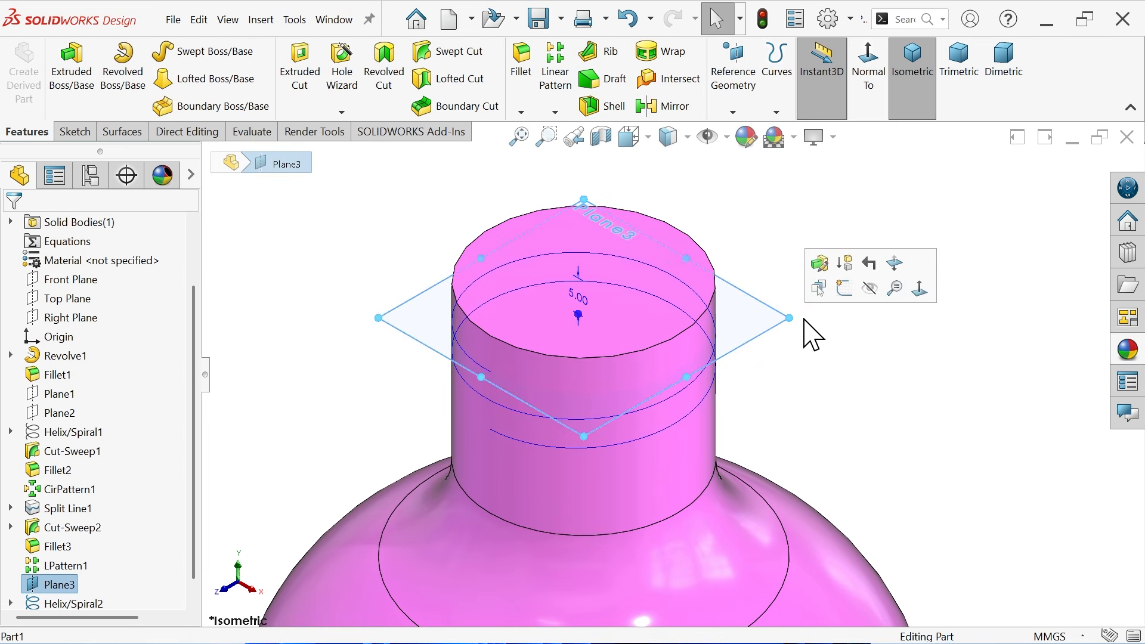
pyautogui.click(870, 288)
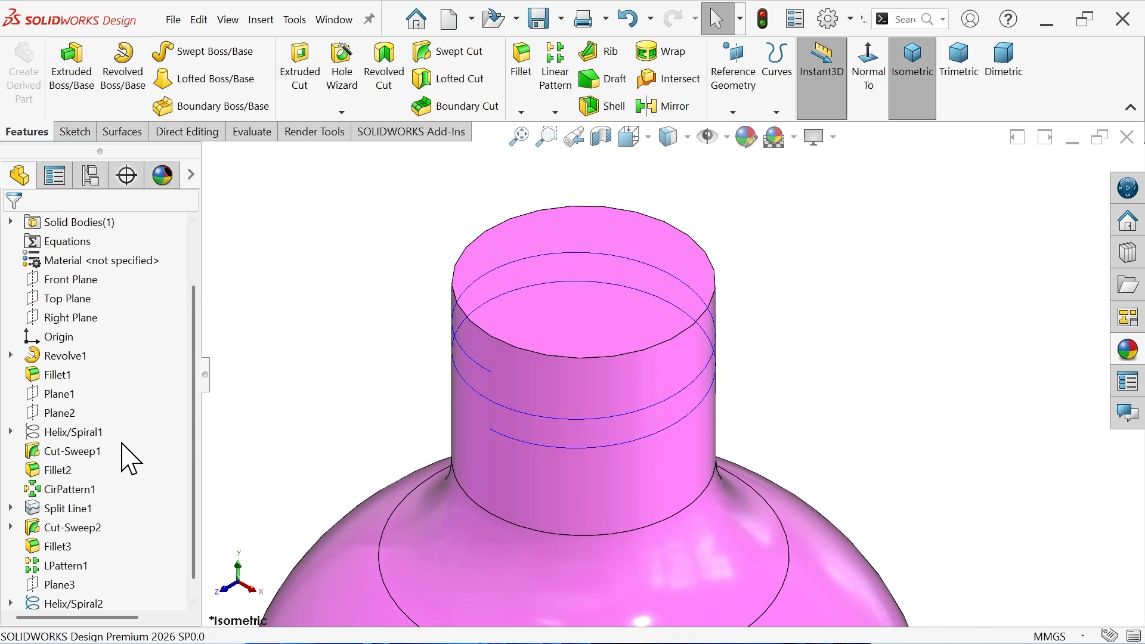
pyautogui.click(91, 320)
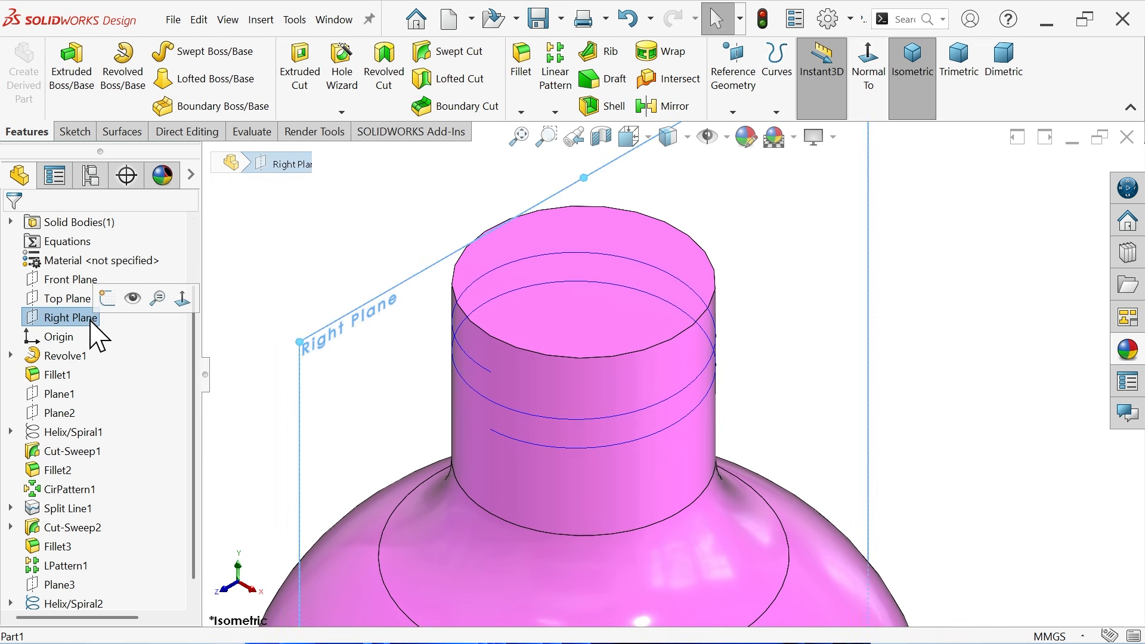
pyautogui.click(108, 298)
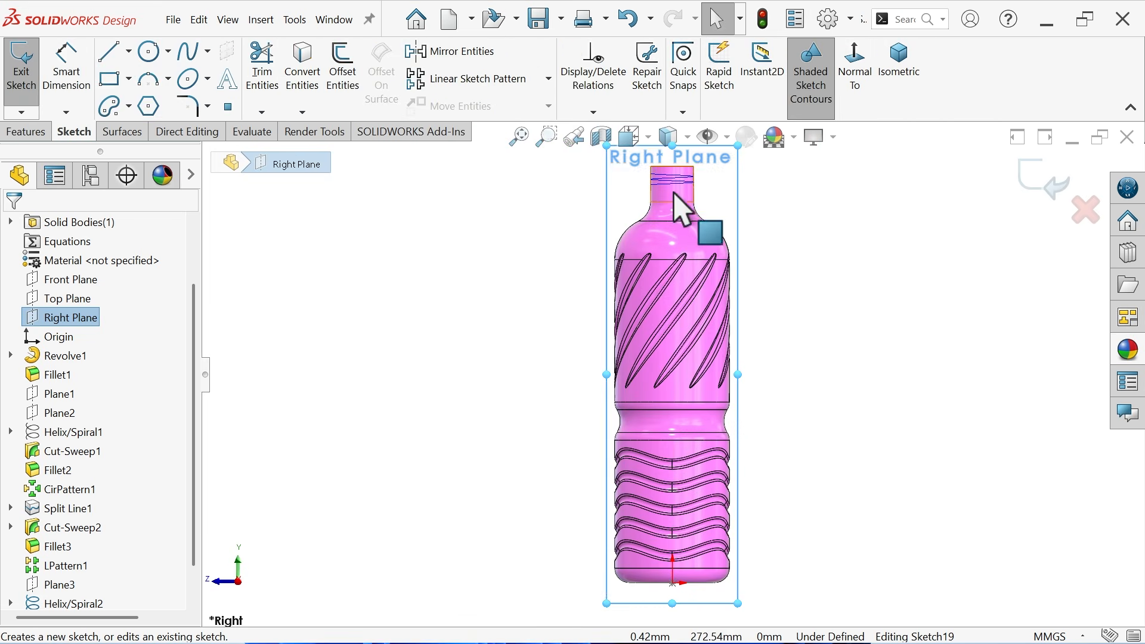
# Sketch a three-sided polygon beside the bottle neck, with an inscribed circle about 3.1 mm in diameter.
pyautogui.click(149, 106)
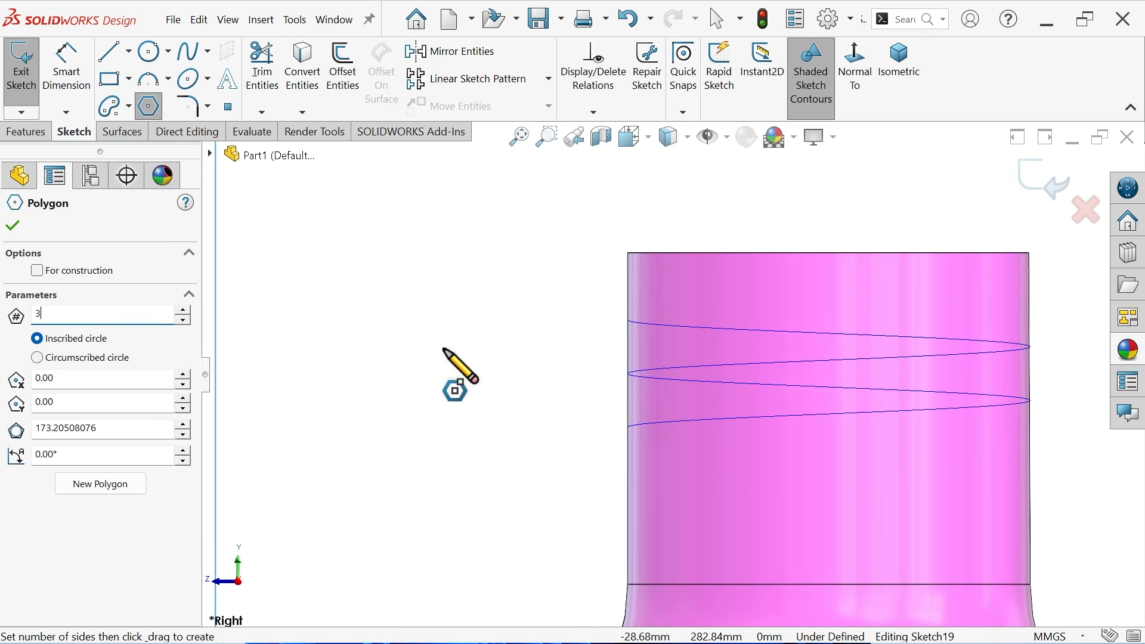
pyautogui.click(485, 321)
pyautogui.scroll(-3, 489, 370)
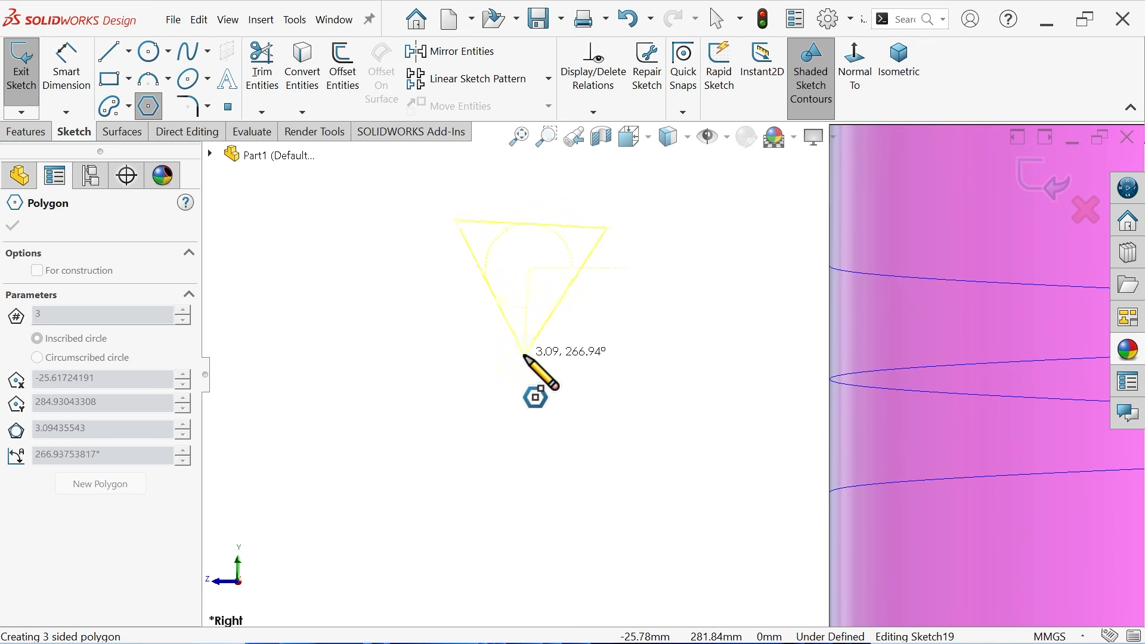
pyautogui.click(448, 303)
pyautogui.rightClick(495, 386)
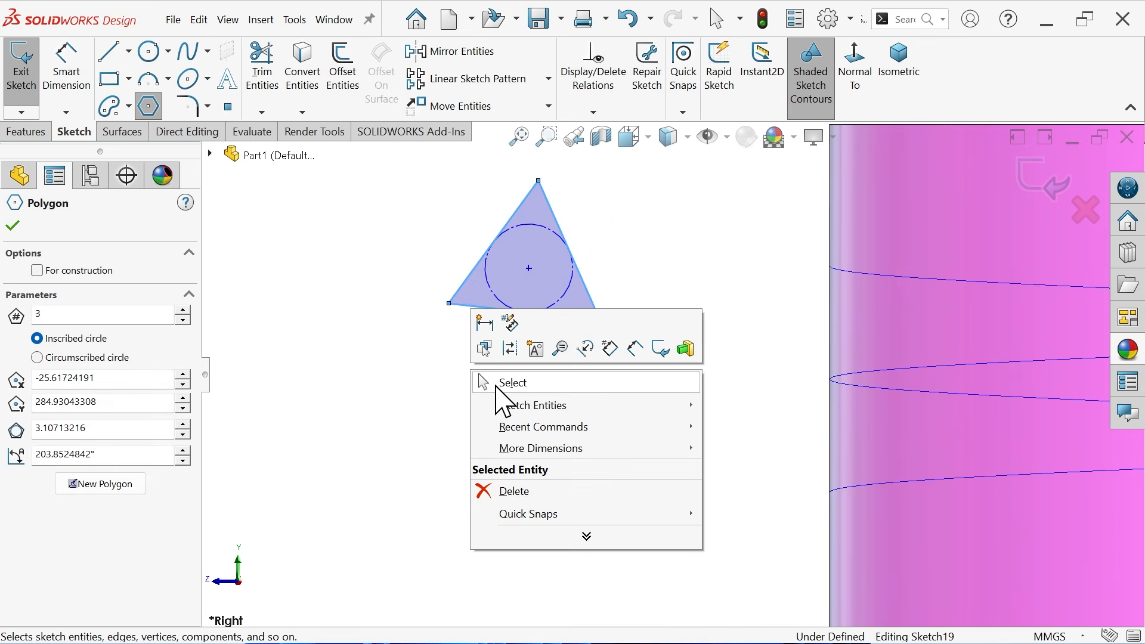
pyautogui.click(530, 383)
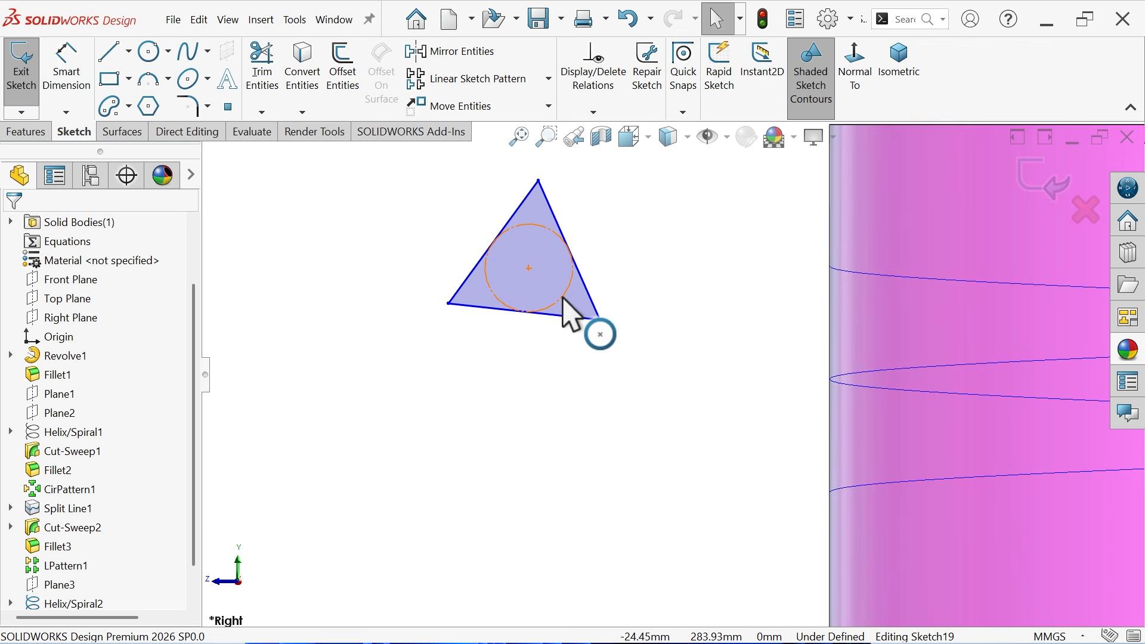
# Make the side of the triangle that faces the bottle neck vertical.
pyautogui.click(562, 298)
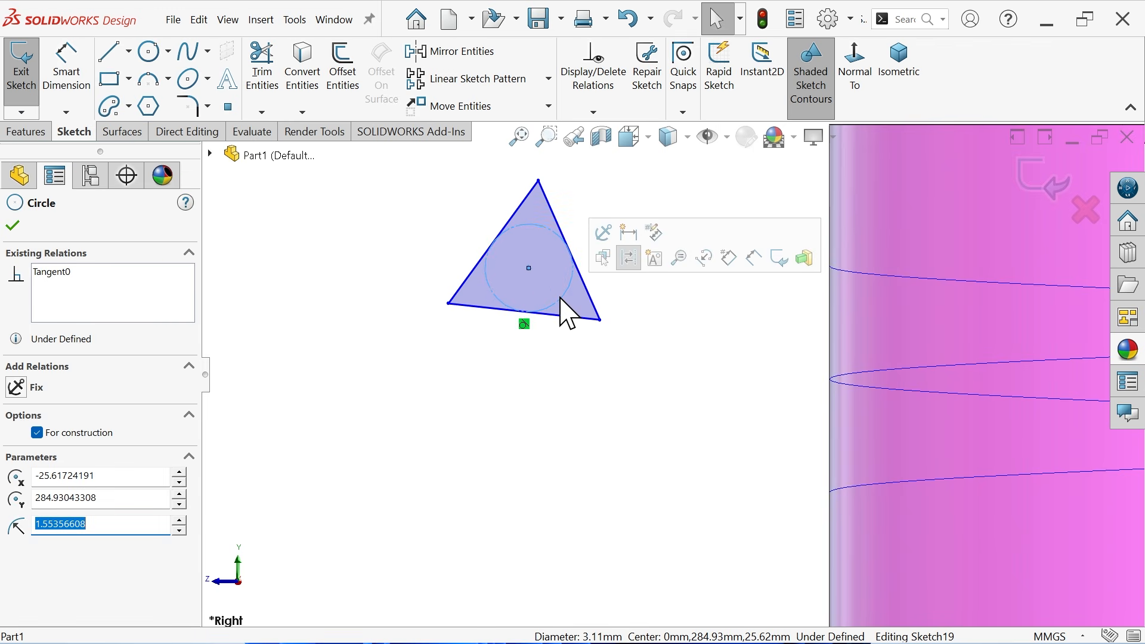
pyautogui.click(593, 307)
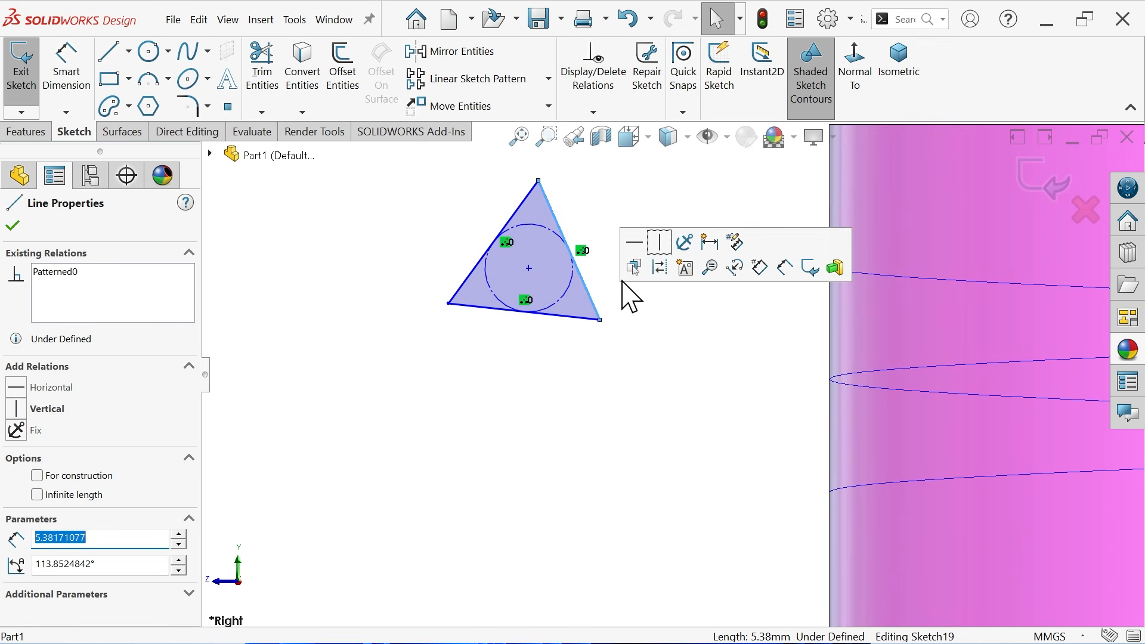
pyautogui.click(659, 244)
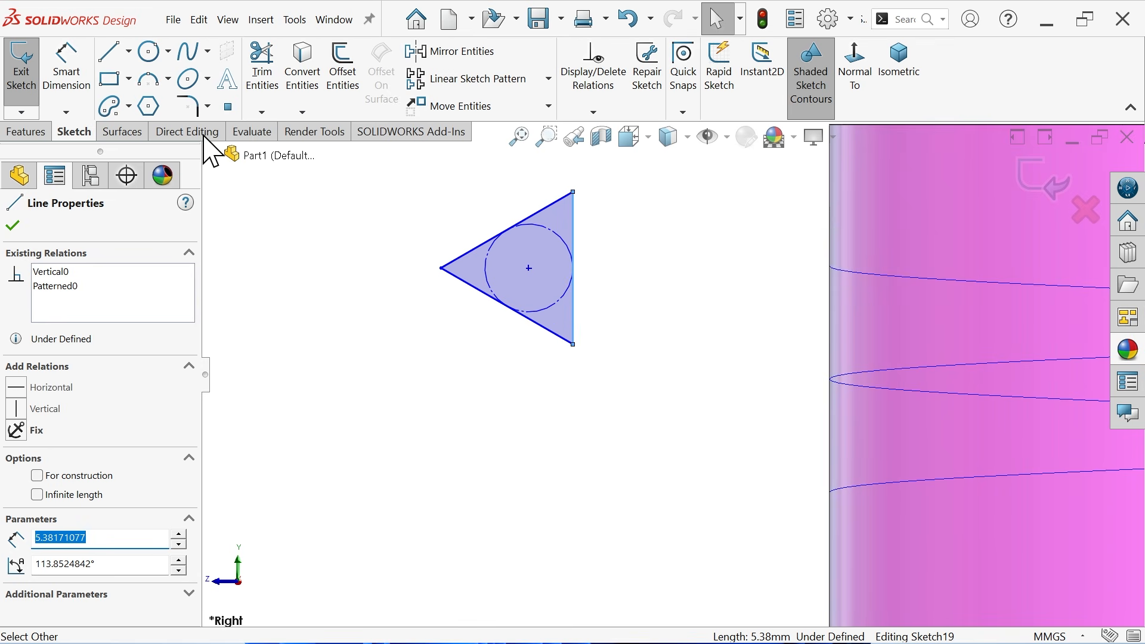
# Draw a horizontal construction centerline from the triangle's centre to the midpoint of its vertical side.
pyautogui.click(128, 51)
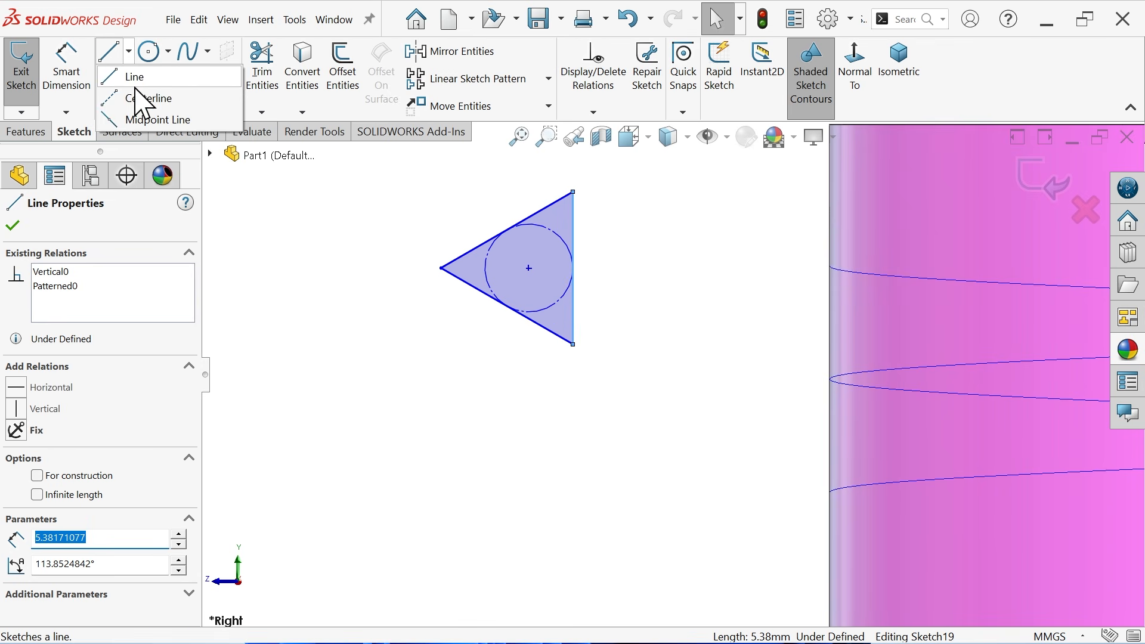
pyautogui.click(139, 103)
pyautogui.scroll(4, 555, 274)
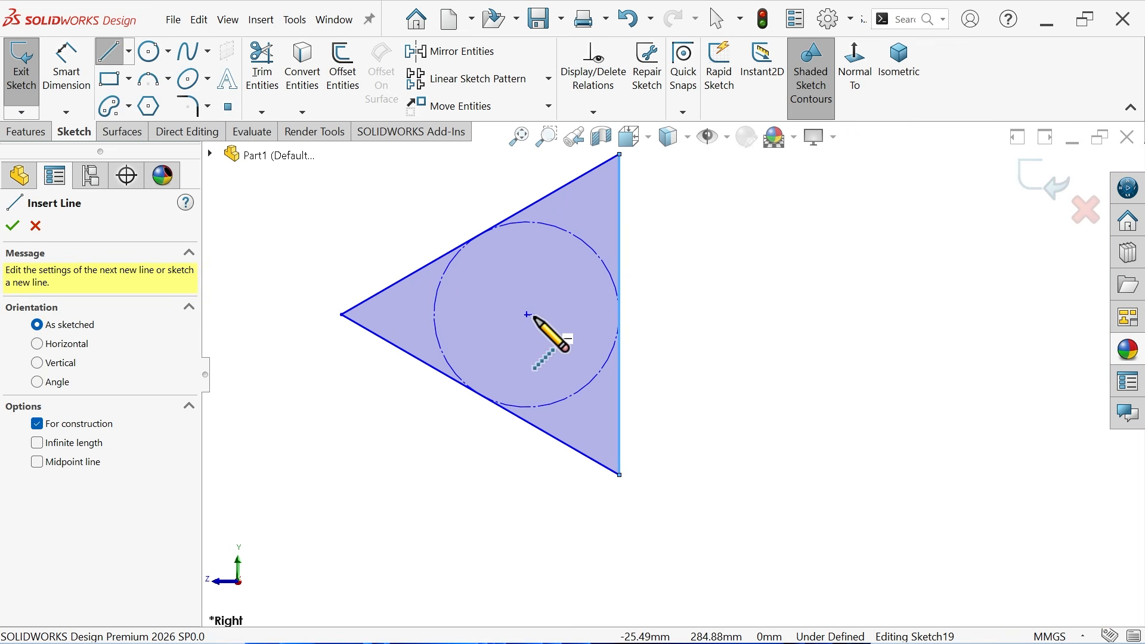
pyautogui.click(527, 314)
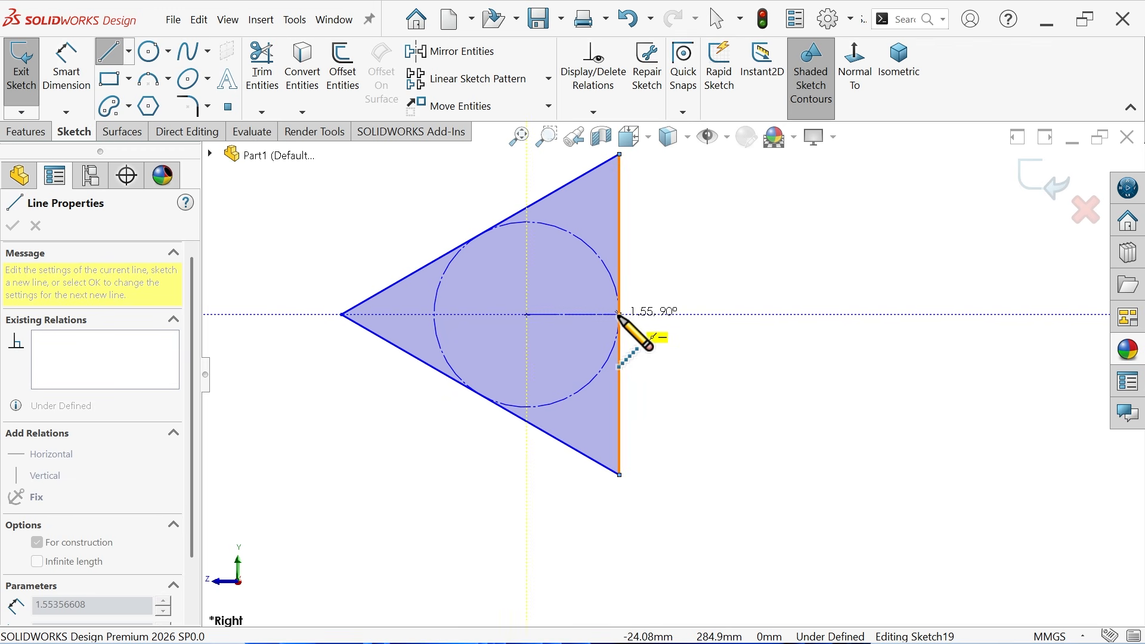
pyautogui.click(619, 314)
pyautogui.rightClick(657, 287)
pyautogui.click(724, 267)
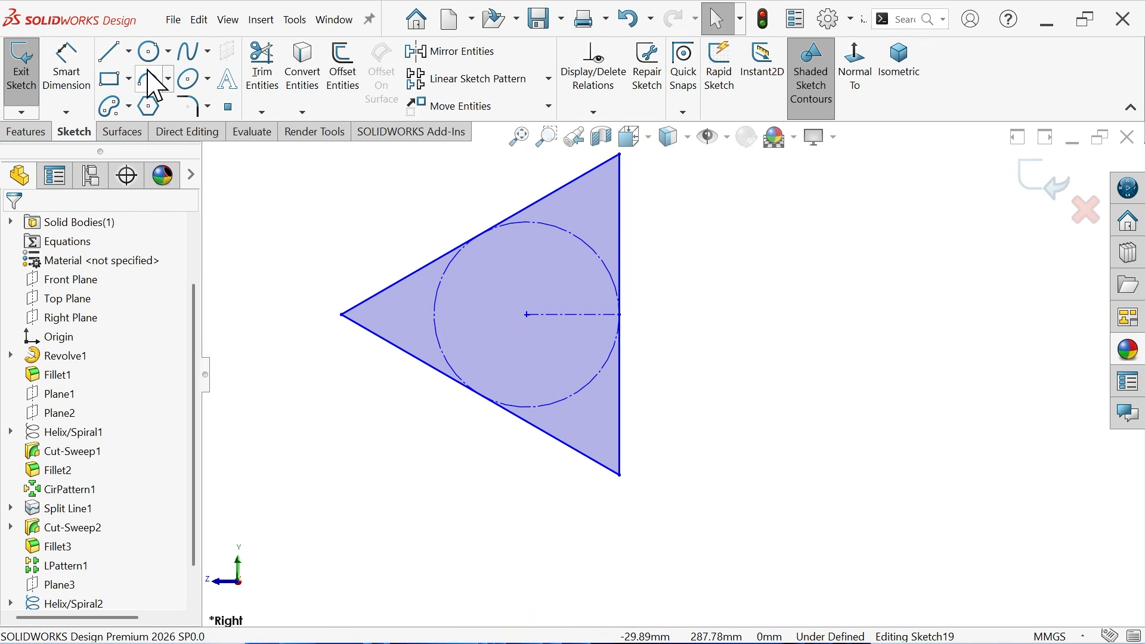
# Dimension the triangle's vertical side and set its length to 3 mm.
pyautogui.click(66, 78)
pyautogui.click(620, 262)
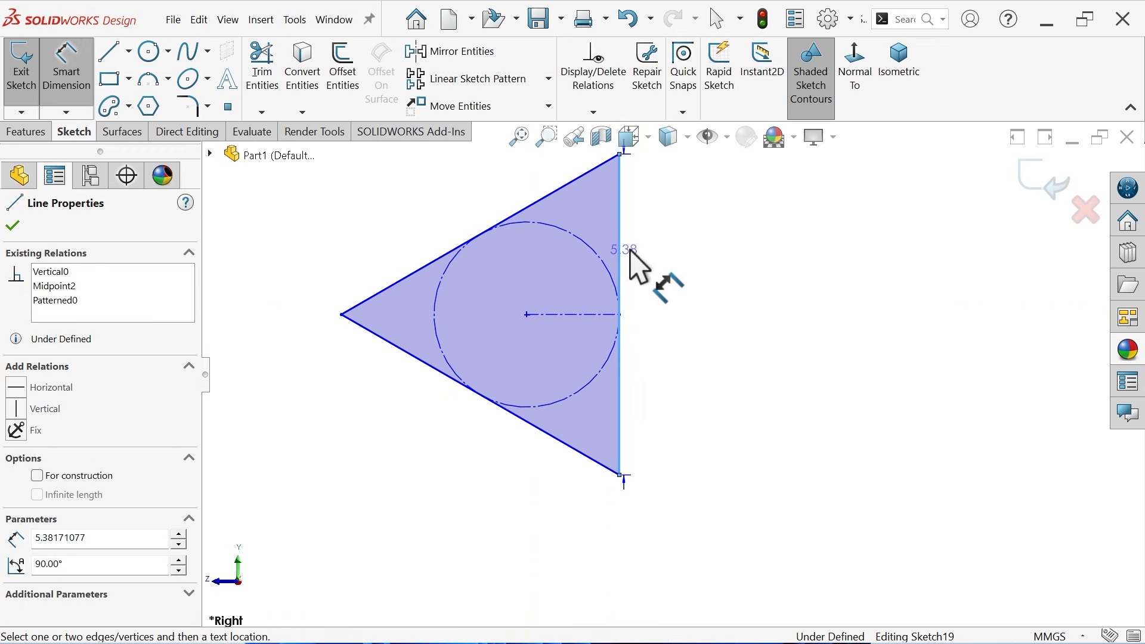
pyautogui.click(704, 283)
pyautogui.write('3')
pyautogui.press('Return')
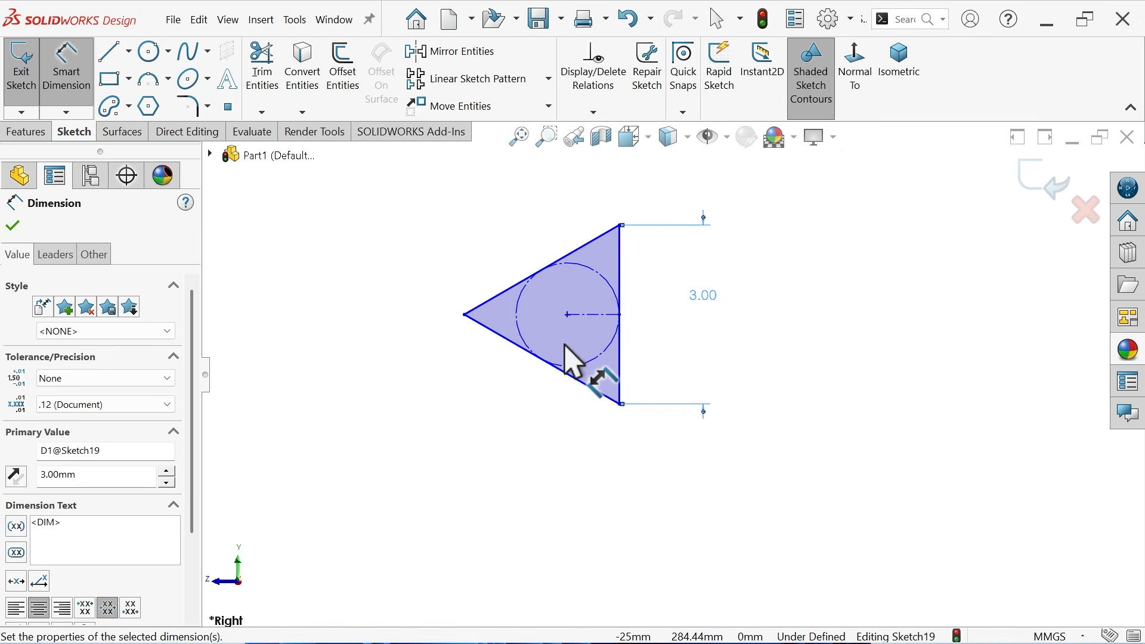
# Round the triangle's outward-pointing tip with a 0.50 mm sketch fillet.
pyautogui.scroll(-3, 524, 316)
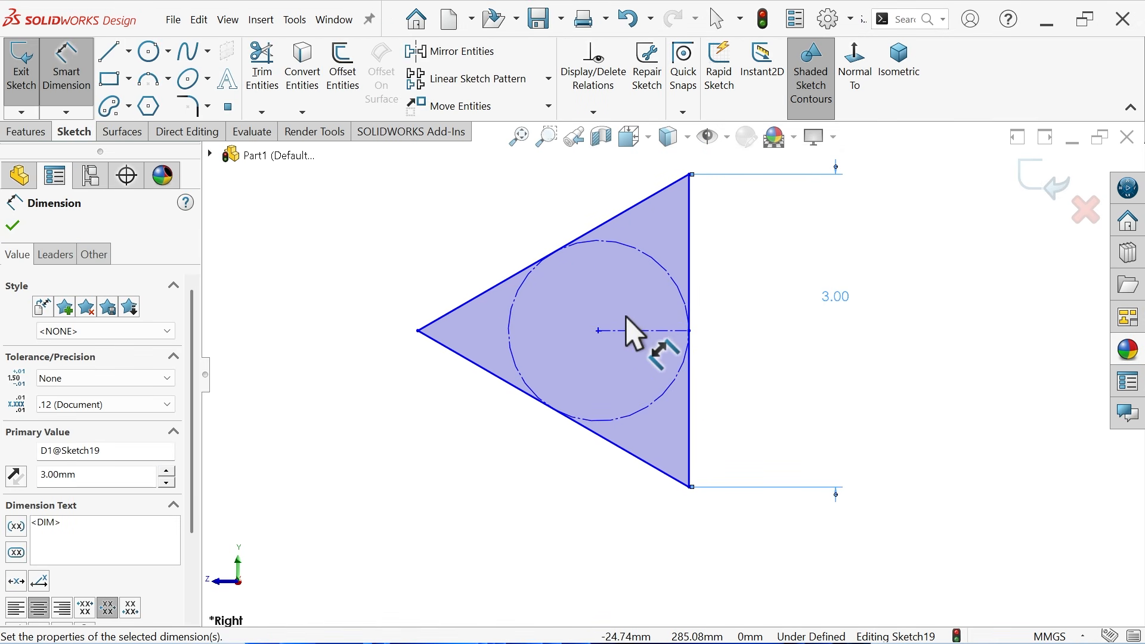
pyautogui.click(189, 108)
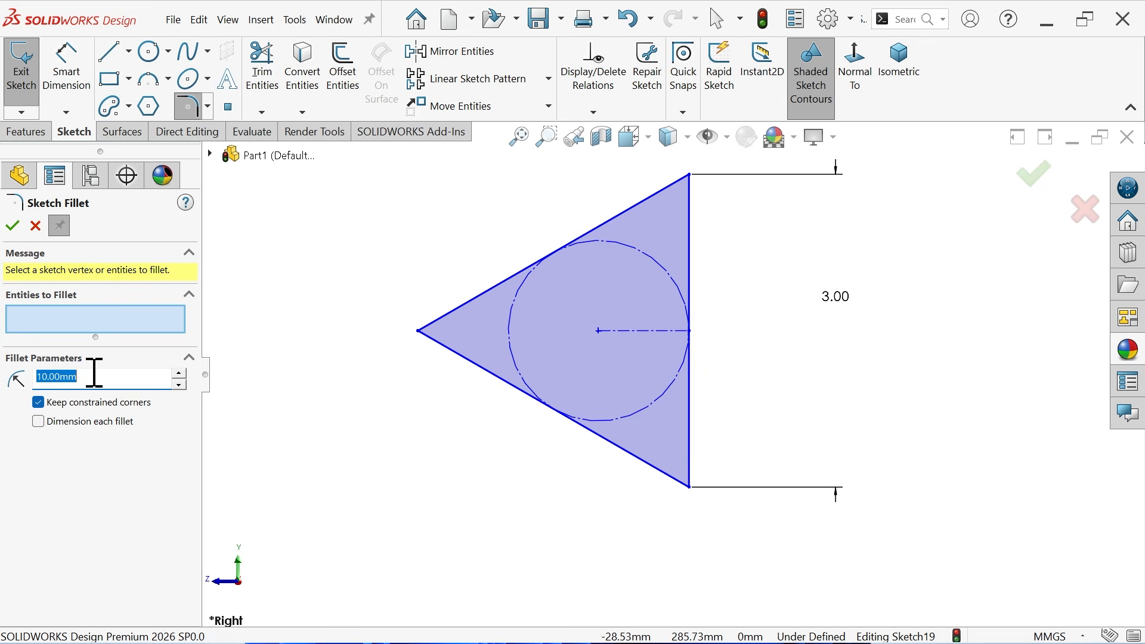
pyautogui.click(417, 331)
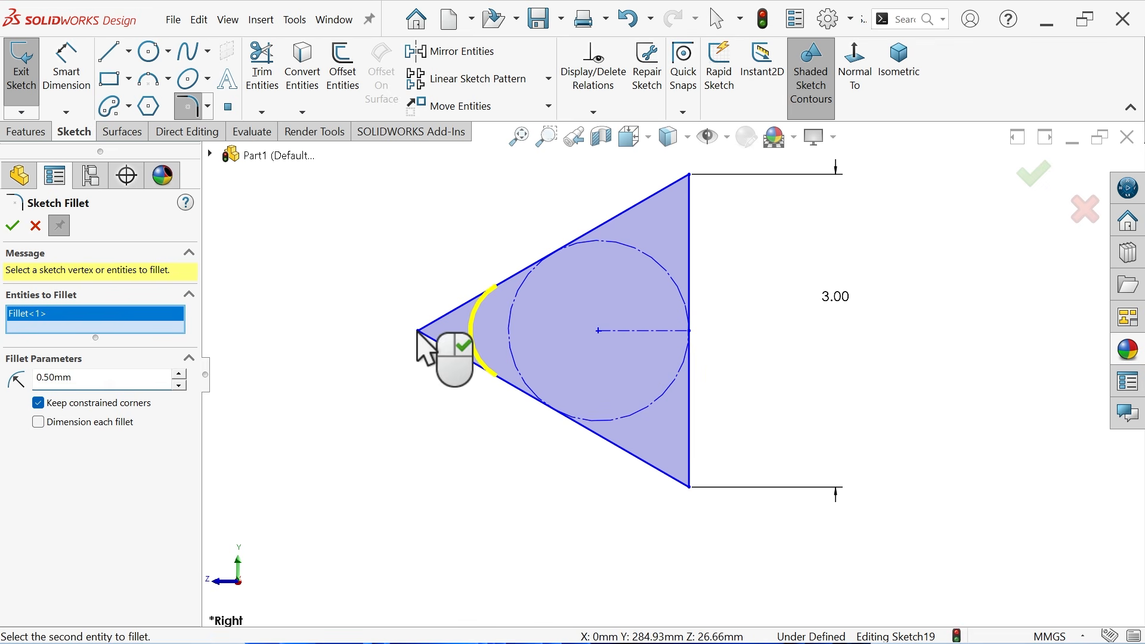
pyautogui.click(7, 228)
pyautogui.click(35, 226)
# Add a Pierce relation between the midpoint of the profile's vertical side and the neck helix.
pyautogui.scroll(5, 563, 344)
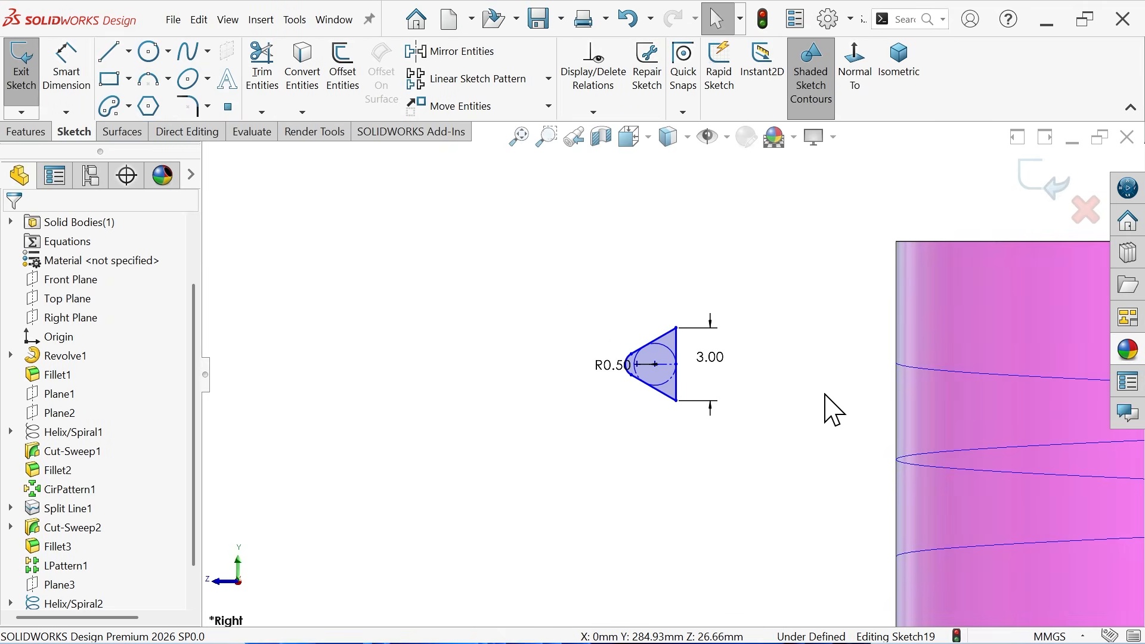
pyautogui.click(592, 350)
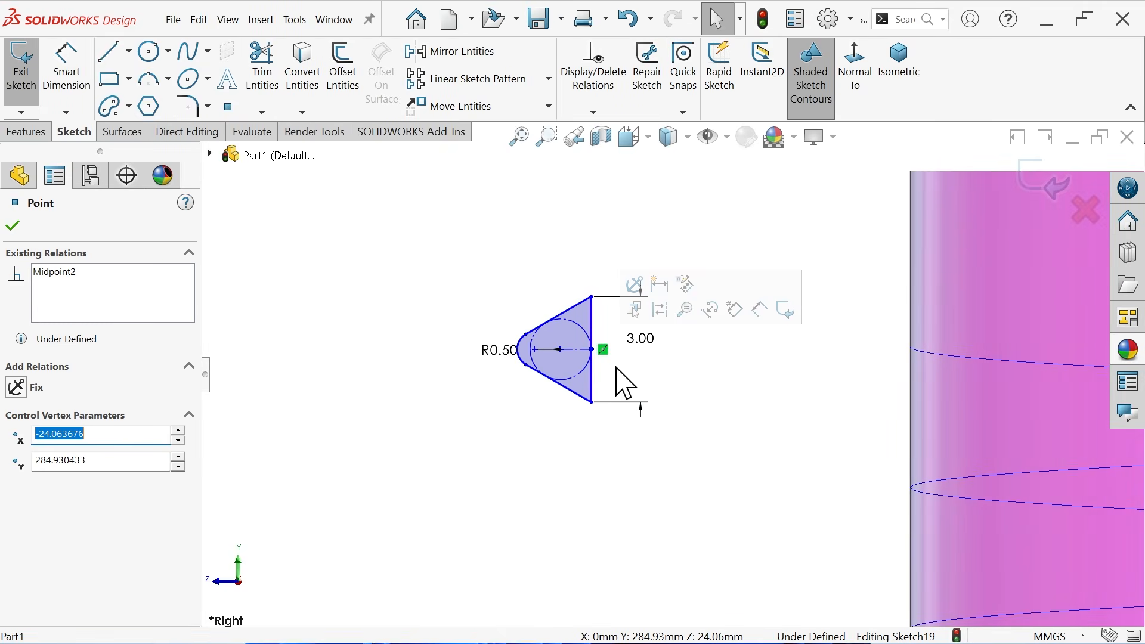
pyautogui.scroll(-2, 596, 357)
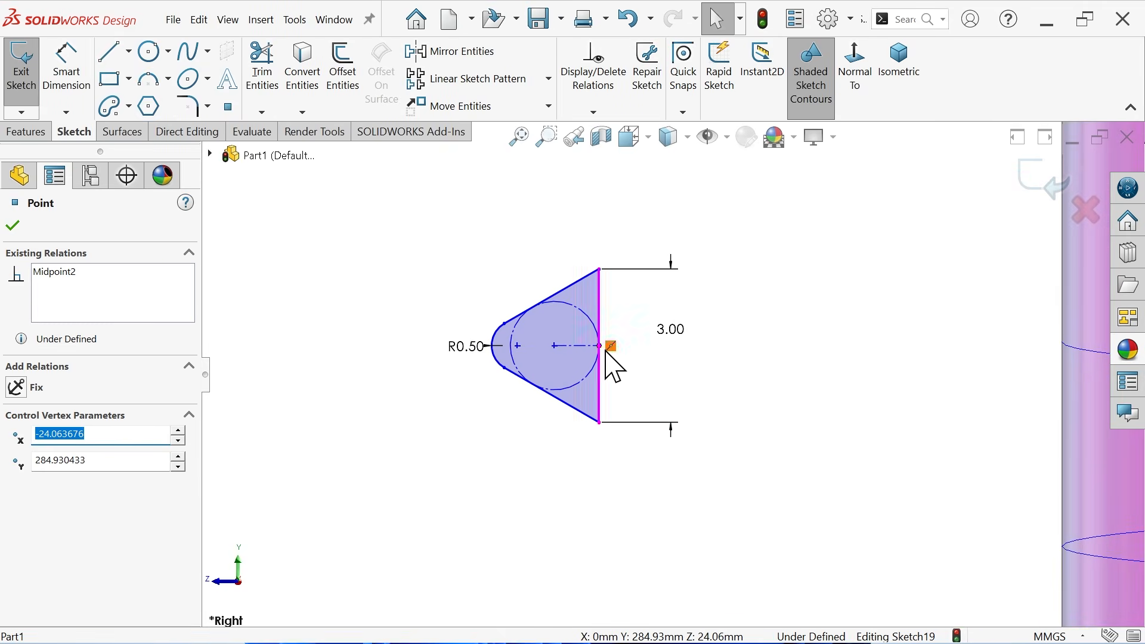
pyautogui.scroll(3, 861, 378)
pyautogui.scroll(-2, 813, 383)
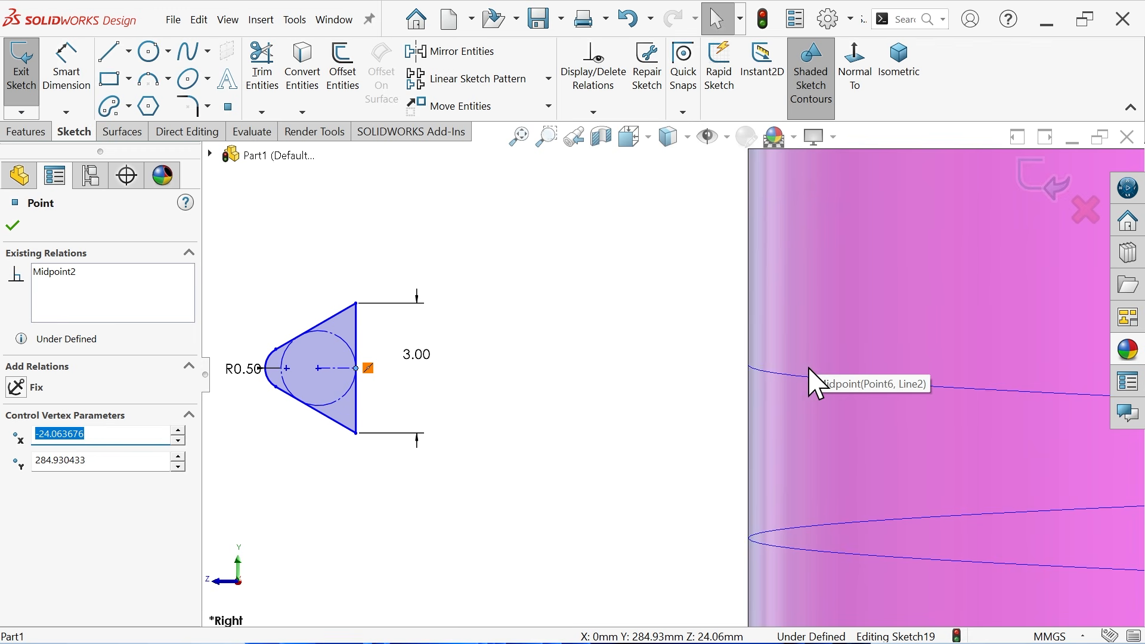
pyautogui.keyDown('ctrl'); pyautogui.click(756, 375); pyautogui.keyUp('ctrl')
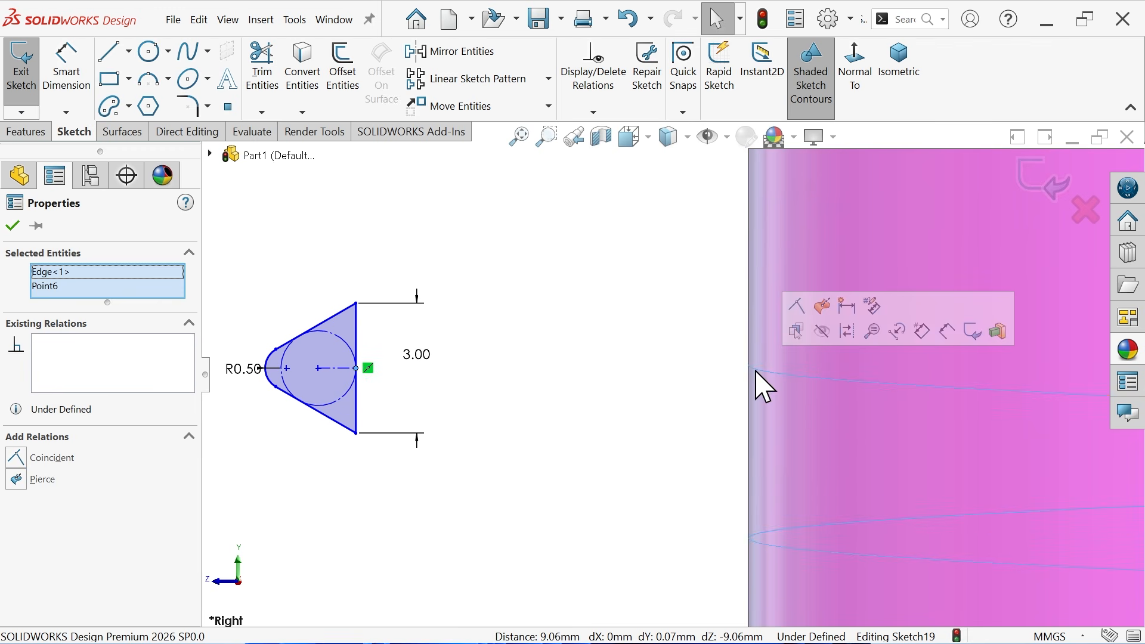
pyautogui.click(822, 309)
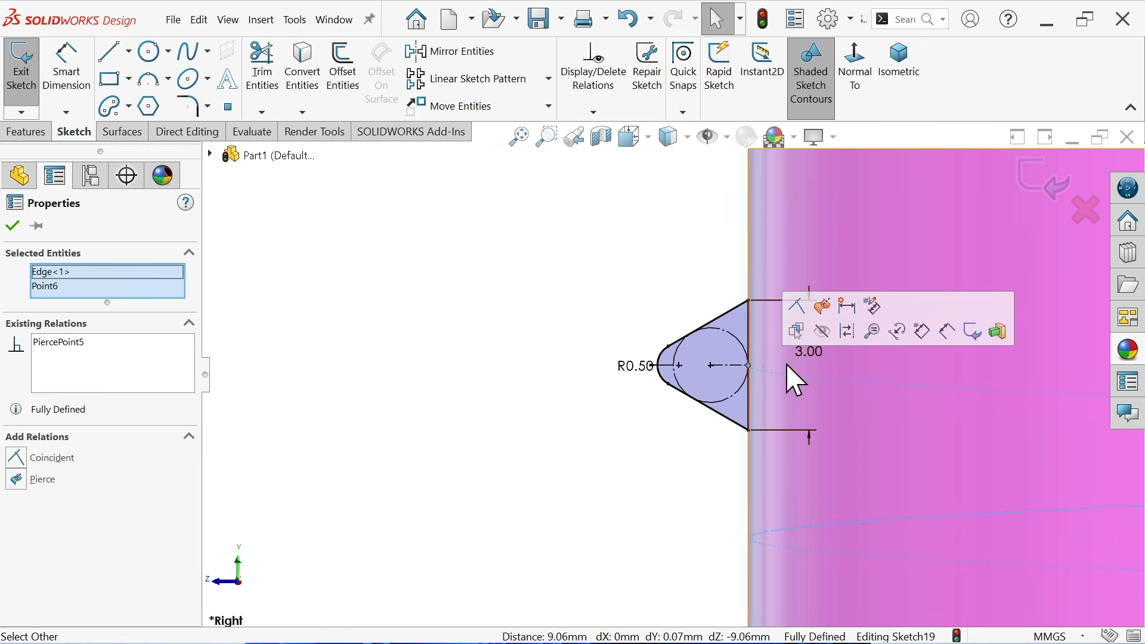
# Create a Swept Boss/Base using the rounded triangle sketch as the profile and the neck helix as the path.
pyautogui.scroll(-3, 792, 378)
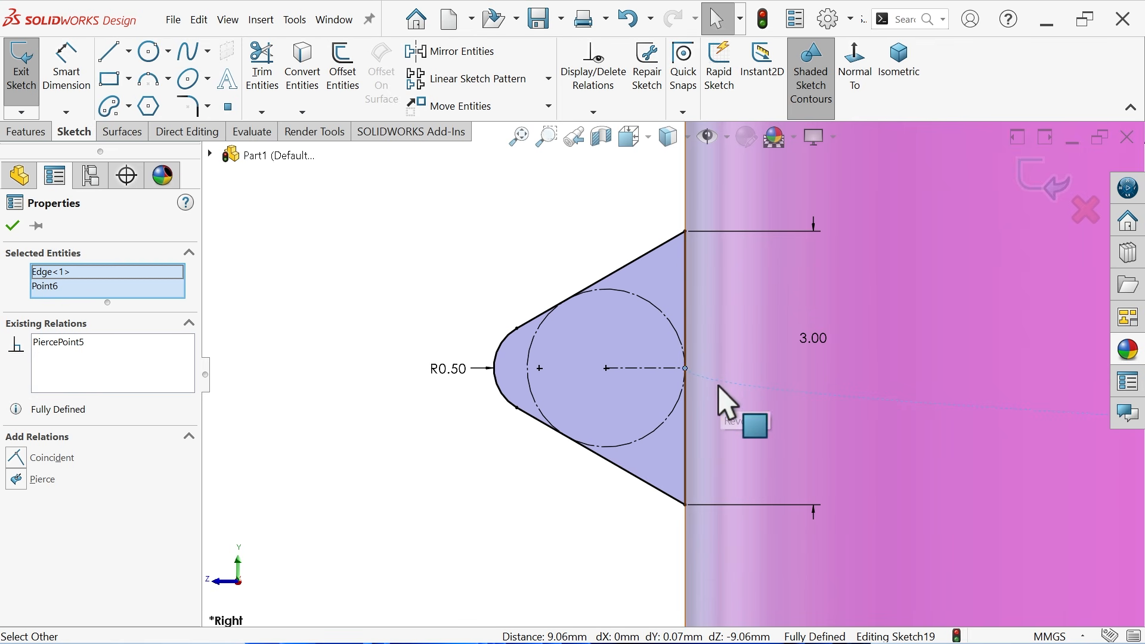
pyautogui.scroll(3, 724, 393)
pyautogui.moveTo(735, 383); pyautogui.dragTo(787, 412, button='middle')
pyautogui.scroll(2, 662, 391)
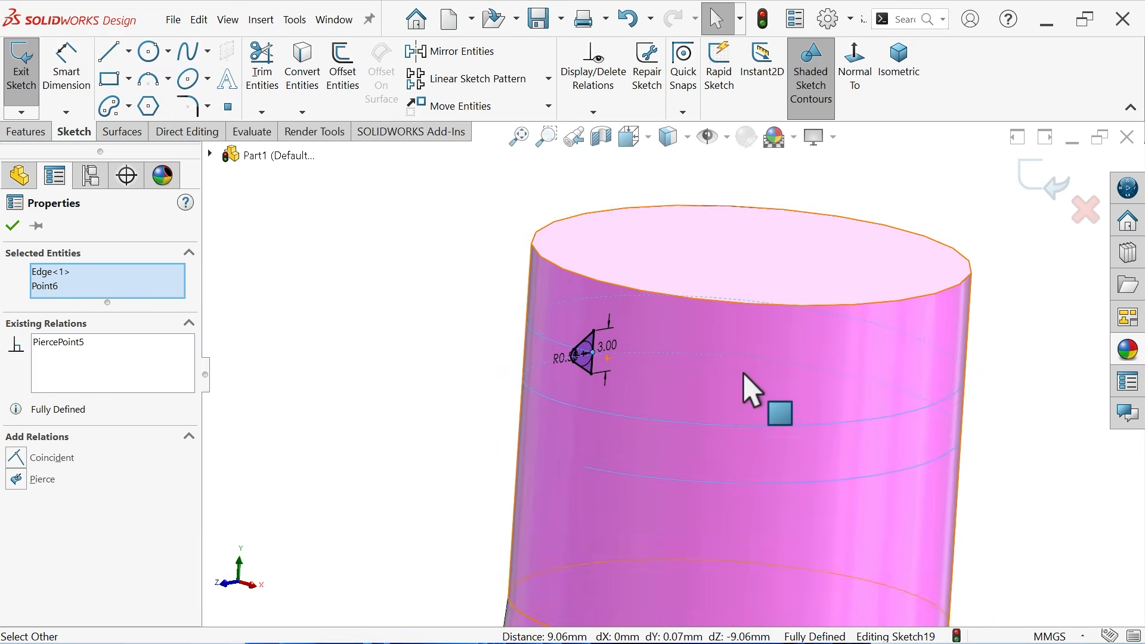
pyautogui.scroll(-3, 744, 373)
pyautogui.scroll(2, 723, 370)
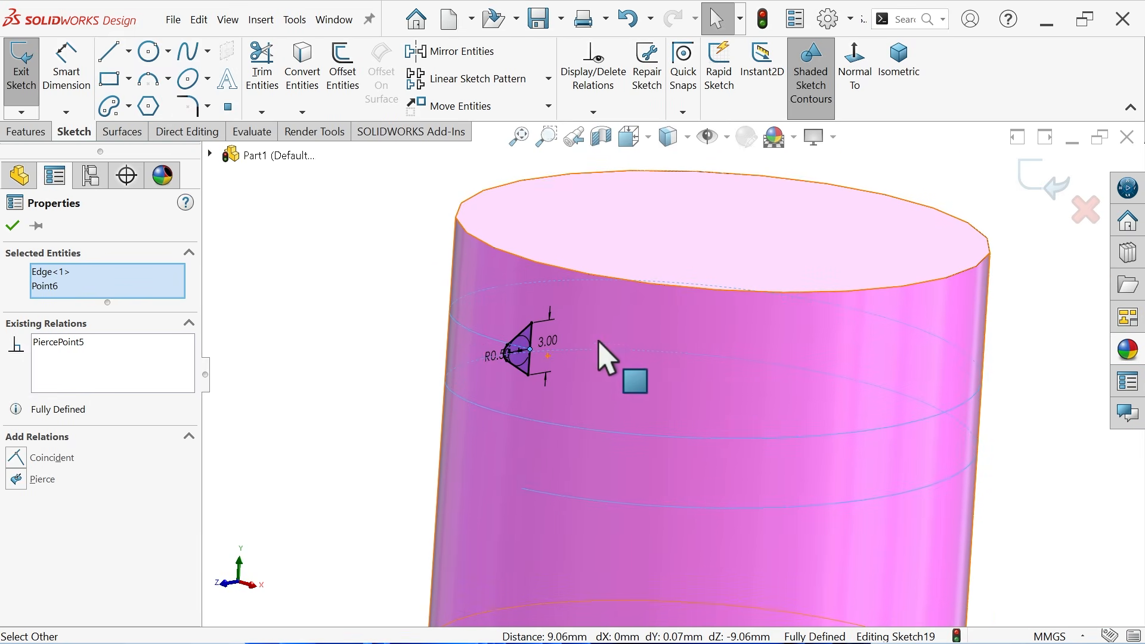
pyautogui.click(30, 133)
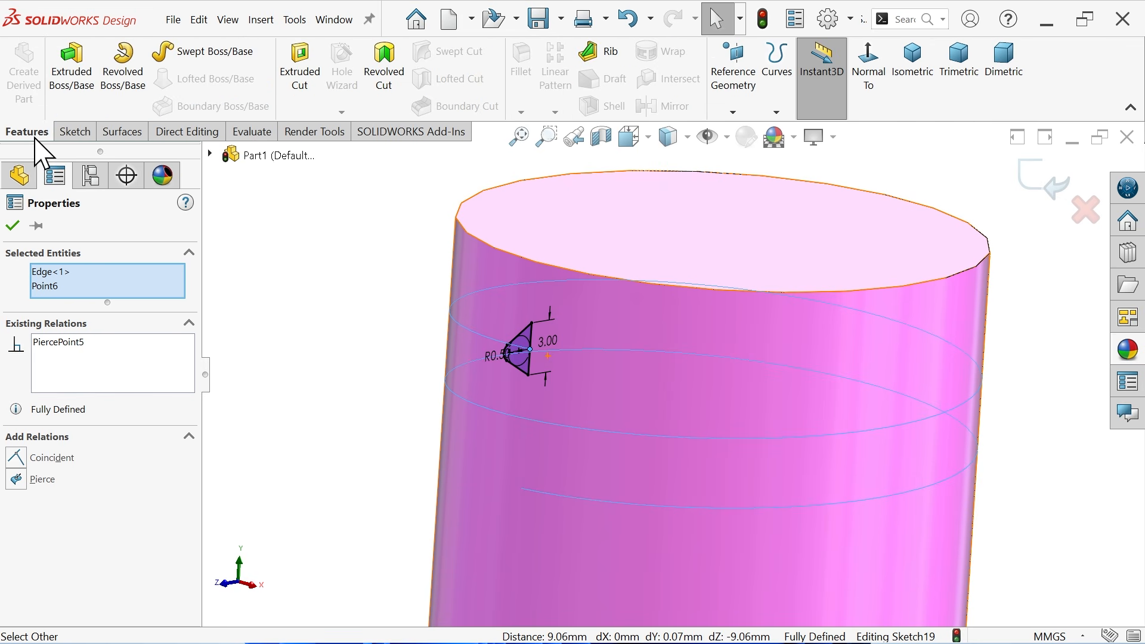
pyautogui.click(203, 57)
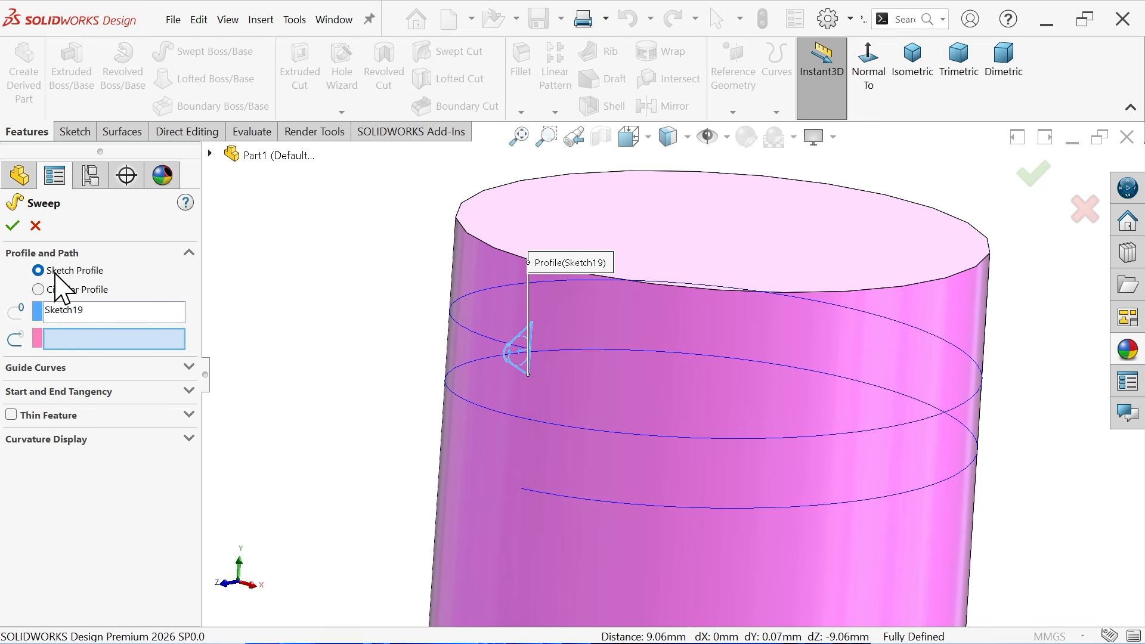
pyautogui.click(66, 316)
pyautogui.click(56, 342)
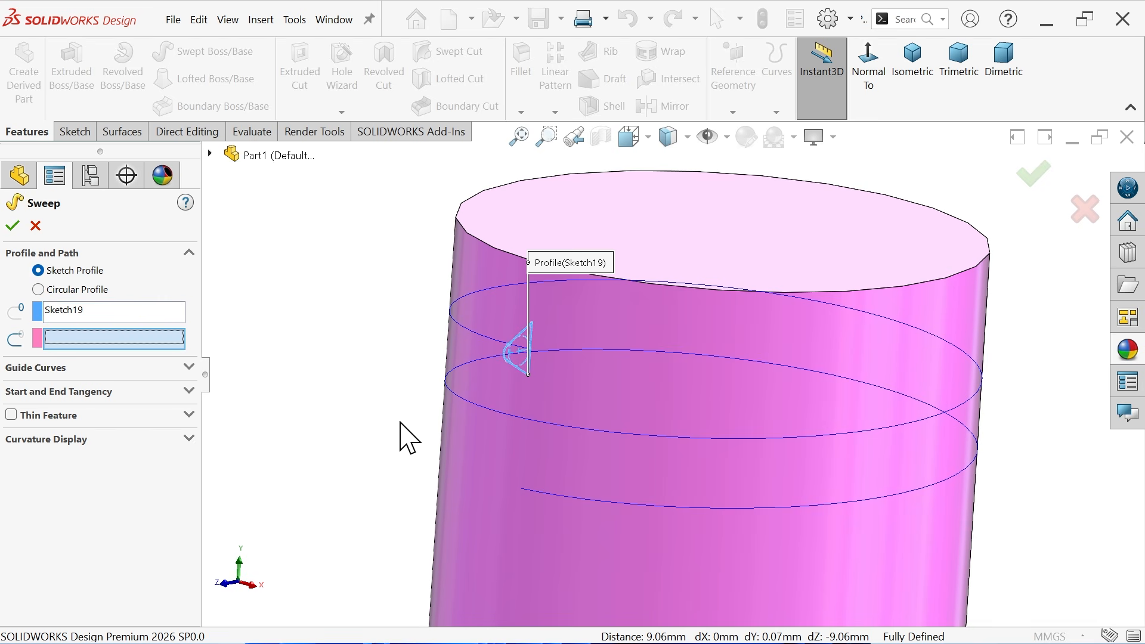
pyautogui.click(545, 425)
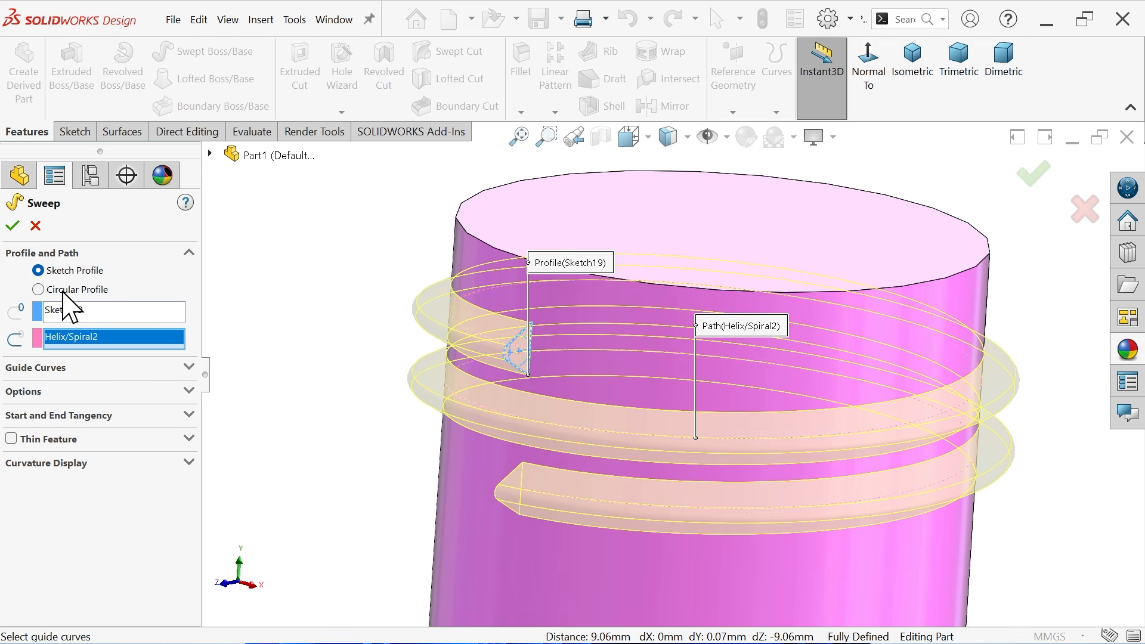
pyautogui.click(12, 226)
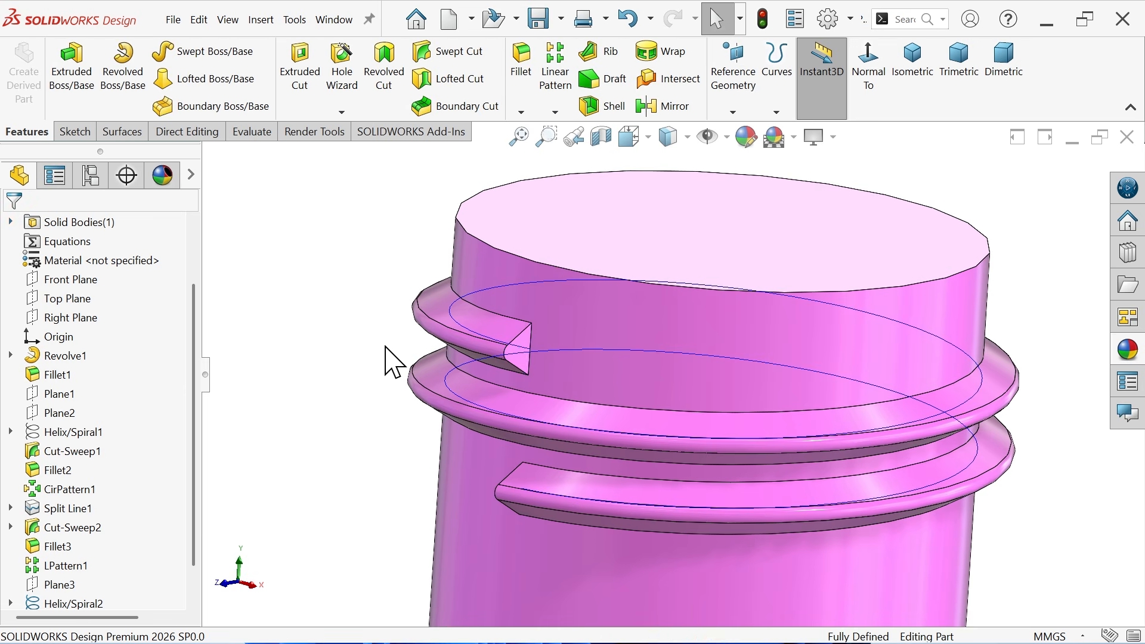
# Hide the neck helix and open a new sketch on the flat end face at the thread's upper end.
pyautogui.click(581, 351)
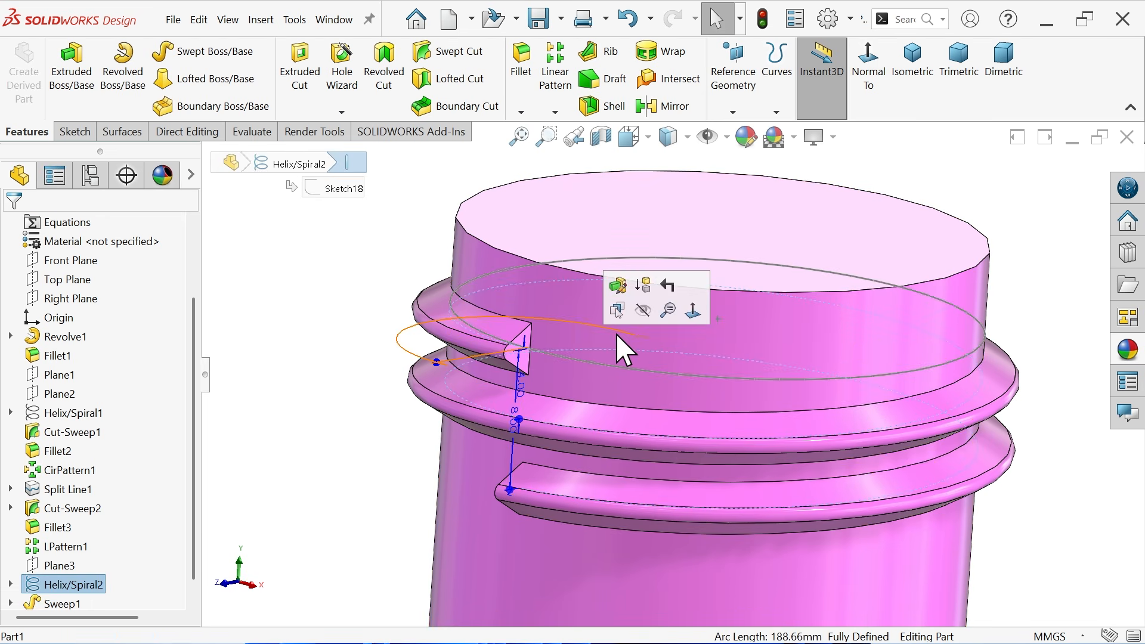
pyautogui.click(646, 315)
pyautogui.moveTo(573, 393); pyautogui.dragTo(635, 402, button='middle')
pyautogui.scroll(-3, 495, 371)
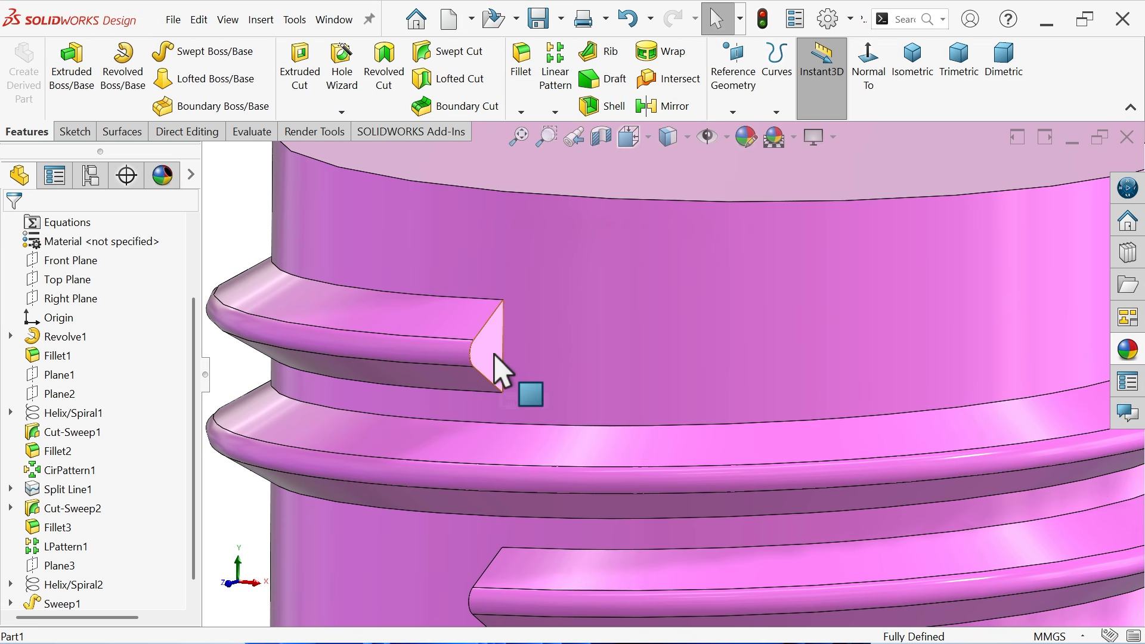
pyautogui.click(492, 355)
pyautogui.click(549, 314)
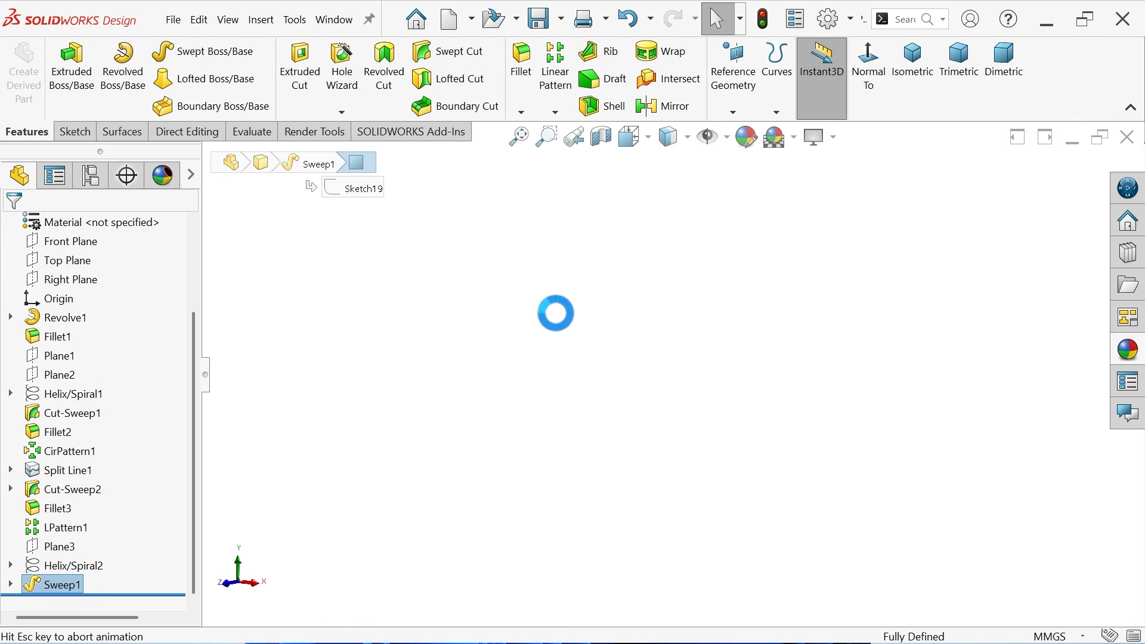
pyautogui.scroll(-6, 677, 194)
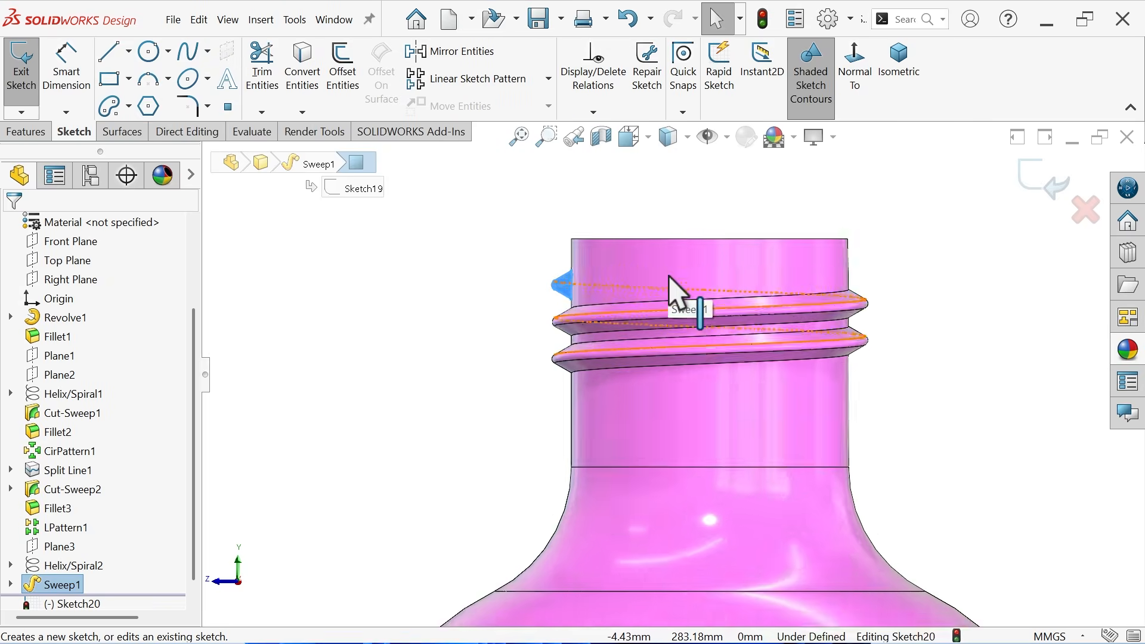
# Draw a vertical construction centerline about 10.4 mm long across the neck, starting above its top edge.
pyautogui.click(128, 51)
pyautogui.click(152, 98)
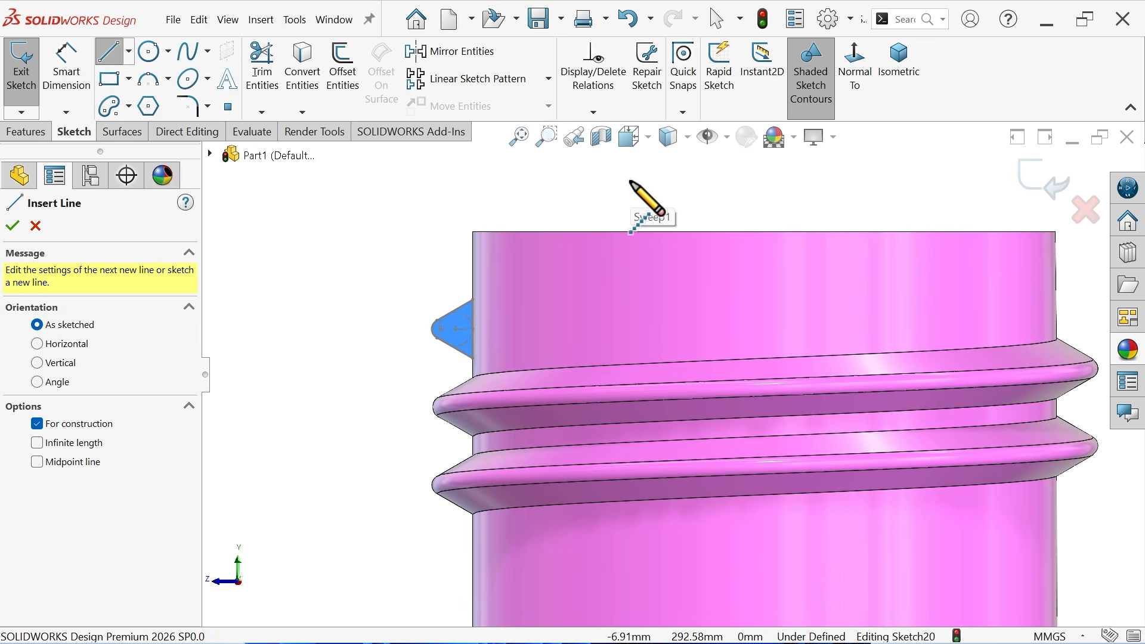
pyautogui.click(630, 181)
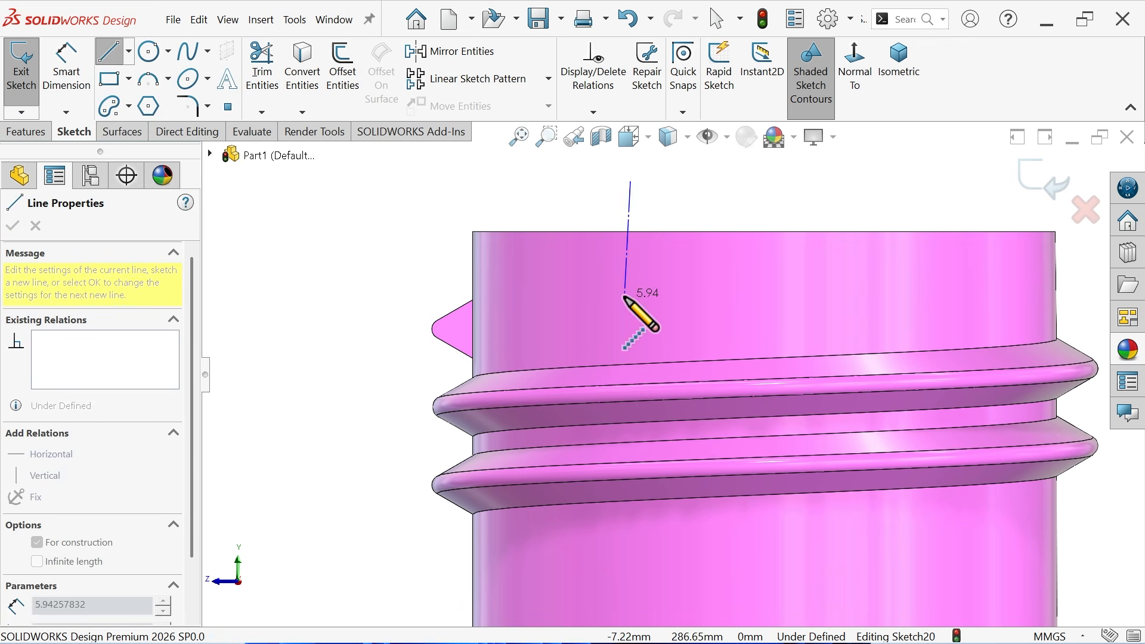
pyautogui.click(630, 385)
pyautogui.press('Escape')
pyautogui.click(630, 310)
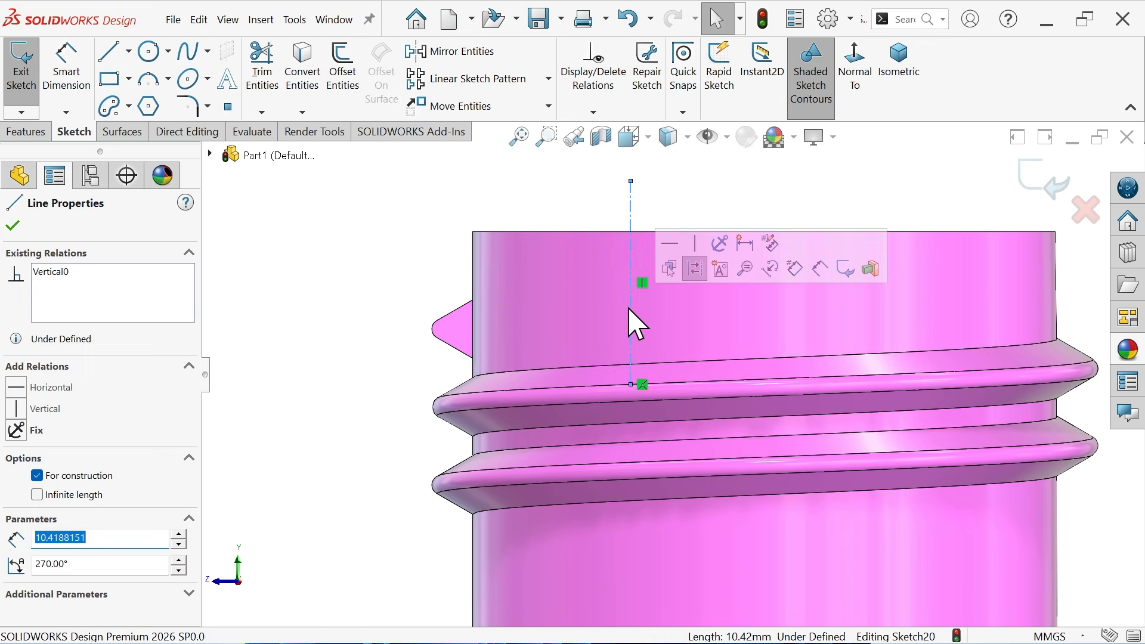
# Dimension the distance from the thread end face's vertical edge to the centerline and set it to 8 mm.
pyautogui.click(61, 86)
pyautogui.click(473, 326)
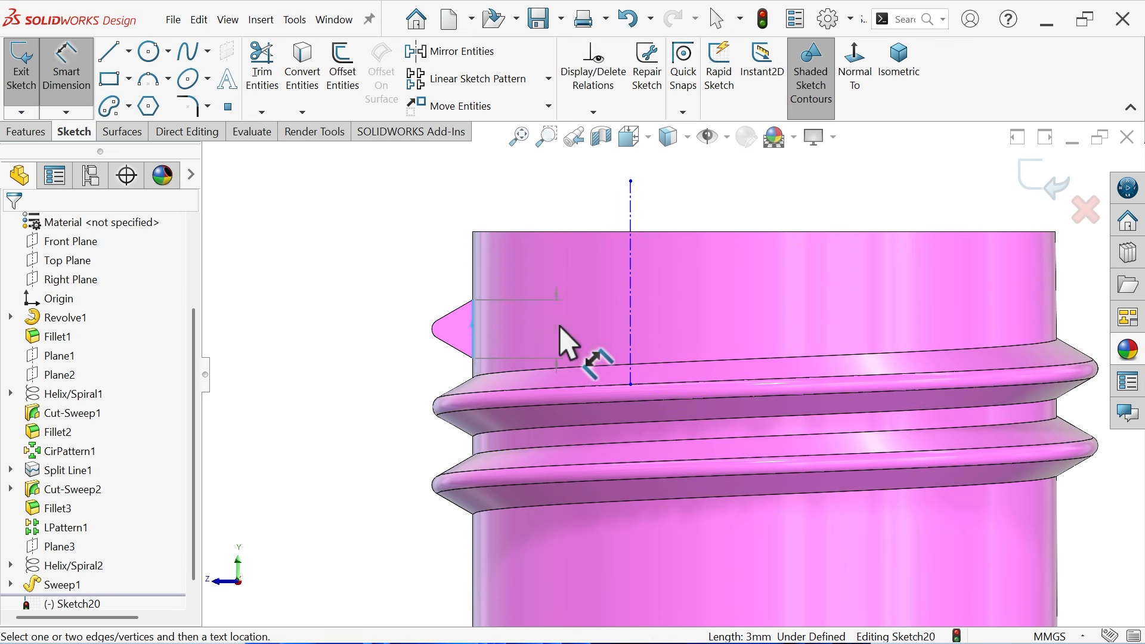
pyautogui.click(630, 333)
pyautogui.click(557, 192)
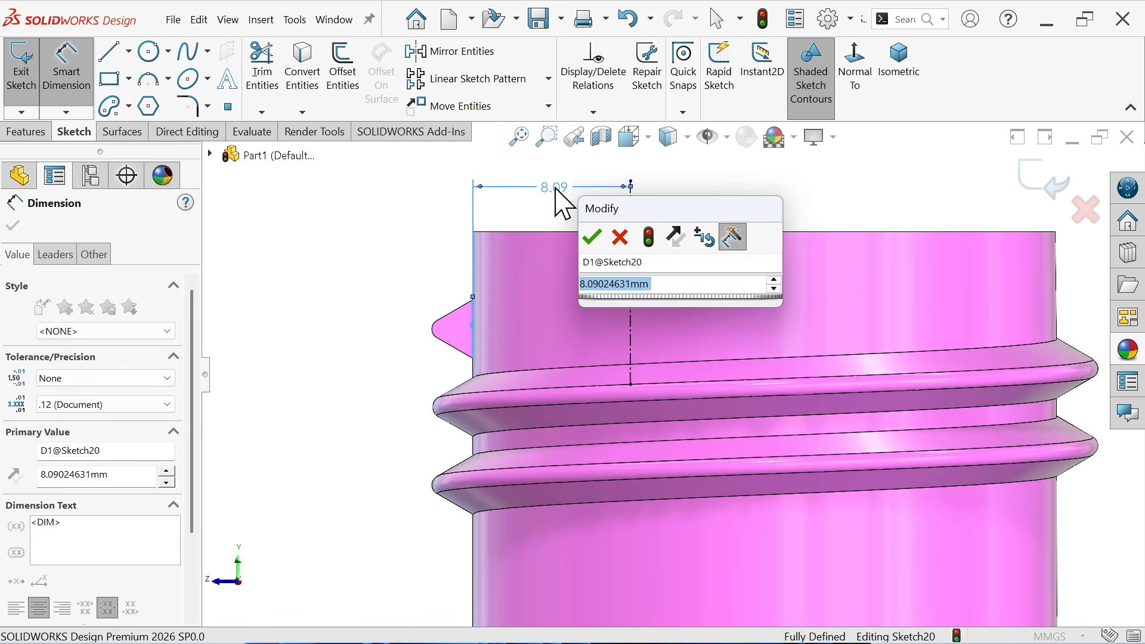
pyautogui.write('8')
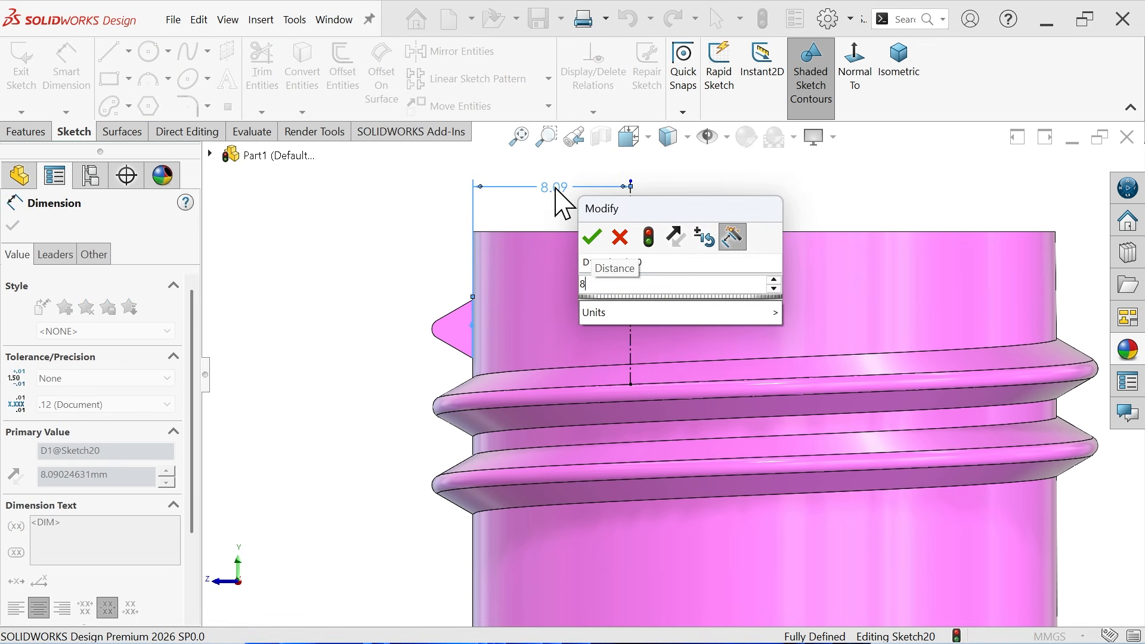
pyautogui.press('Return')
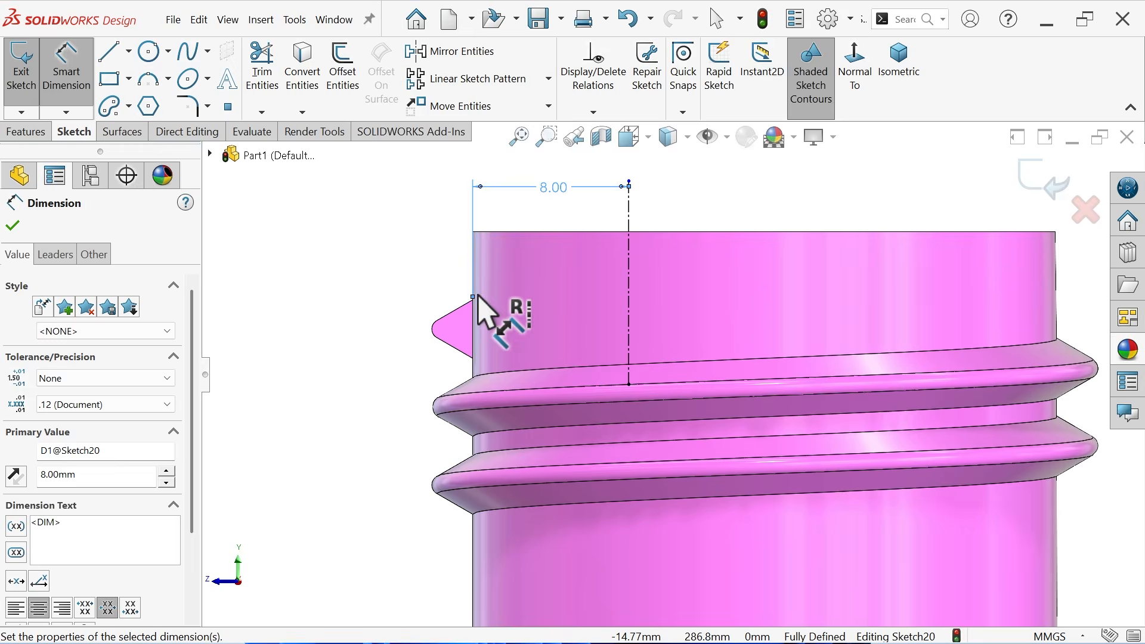
pyautogui.scroll(-3, 511, 325)
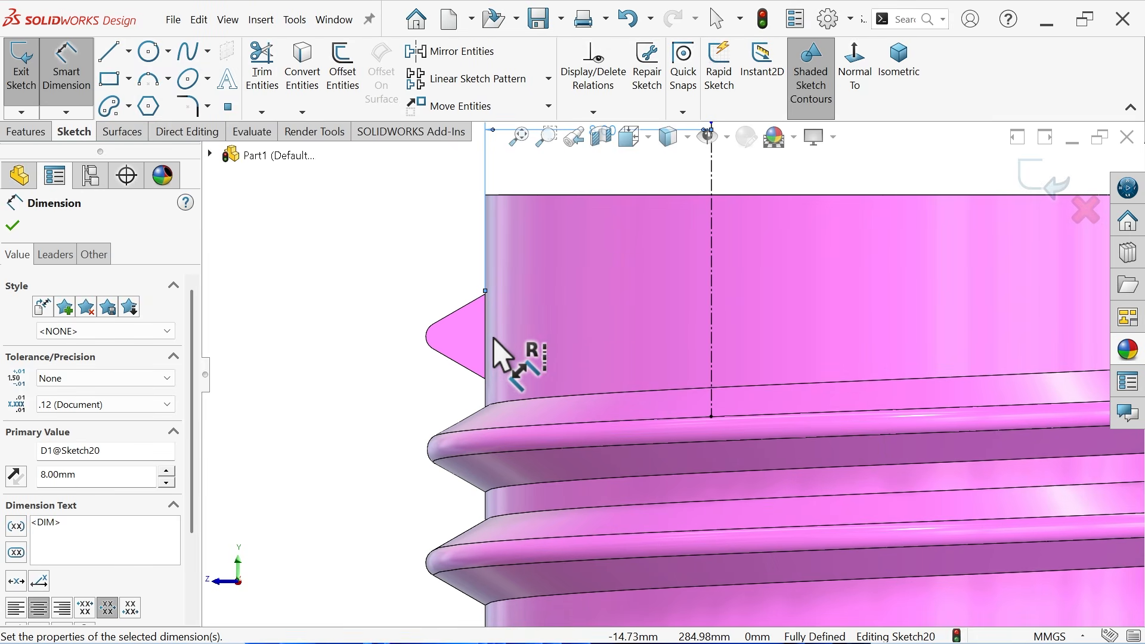
# Convert the outline of the thread's upper end face into sketch entities.
pyautogui.click(55, 78)
pyautogui.click(447, 339)
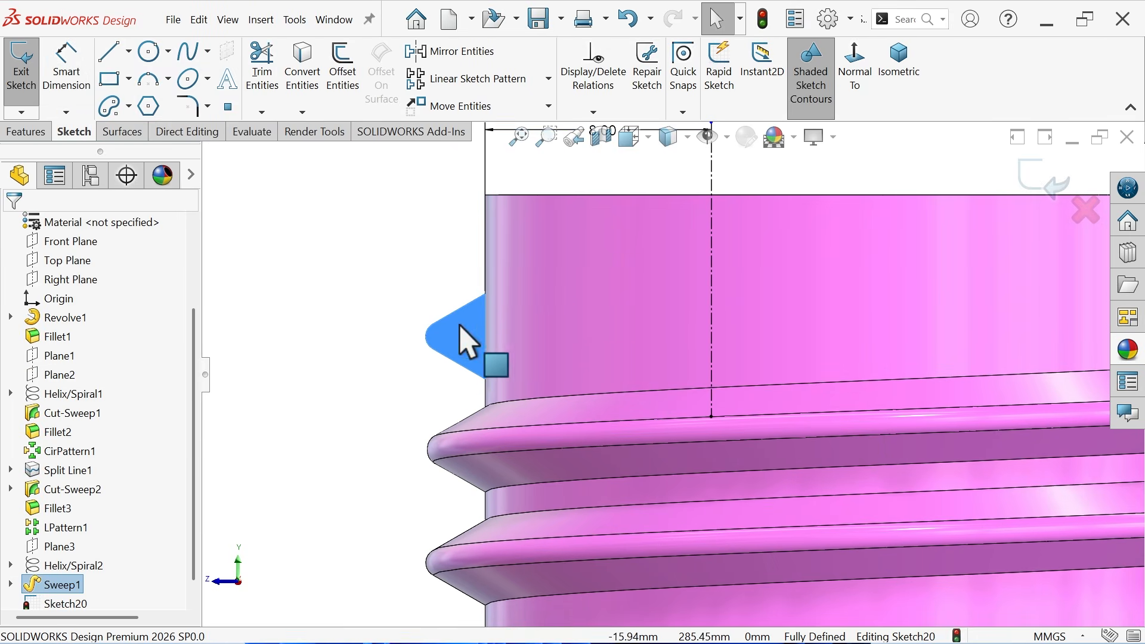
pyautogui.click(302, 74)
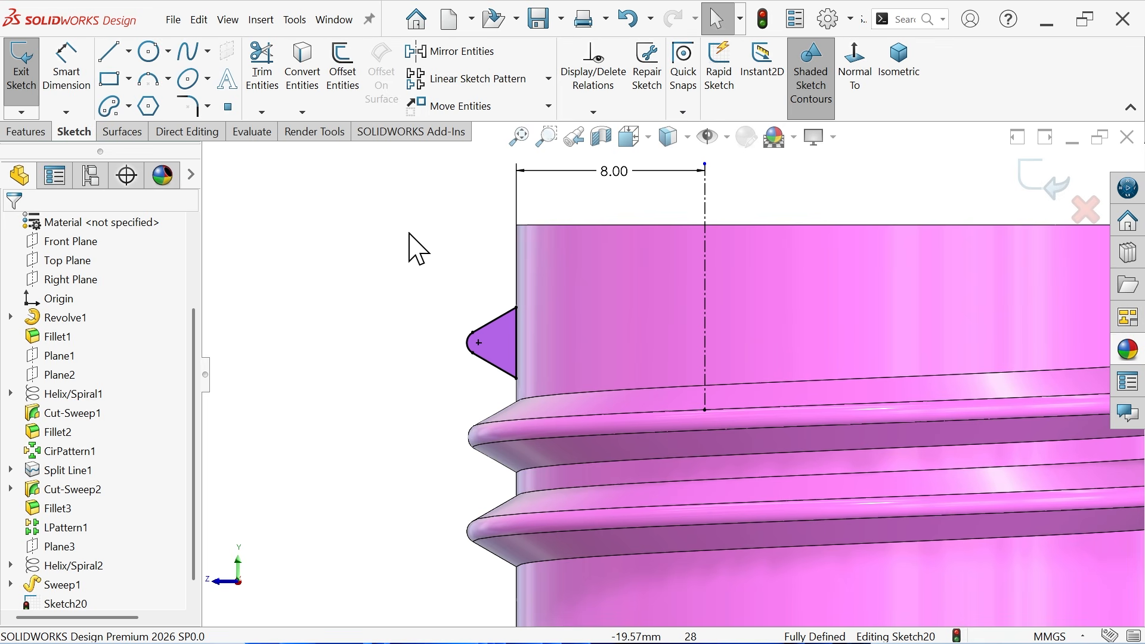
# Set up a Revolved Boss/Base of the converted thread profile about the vertical centerline with a 120-degree angle.
pyautogui.click(36, 133)
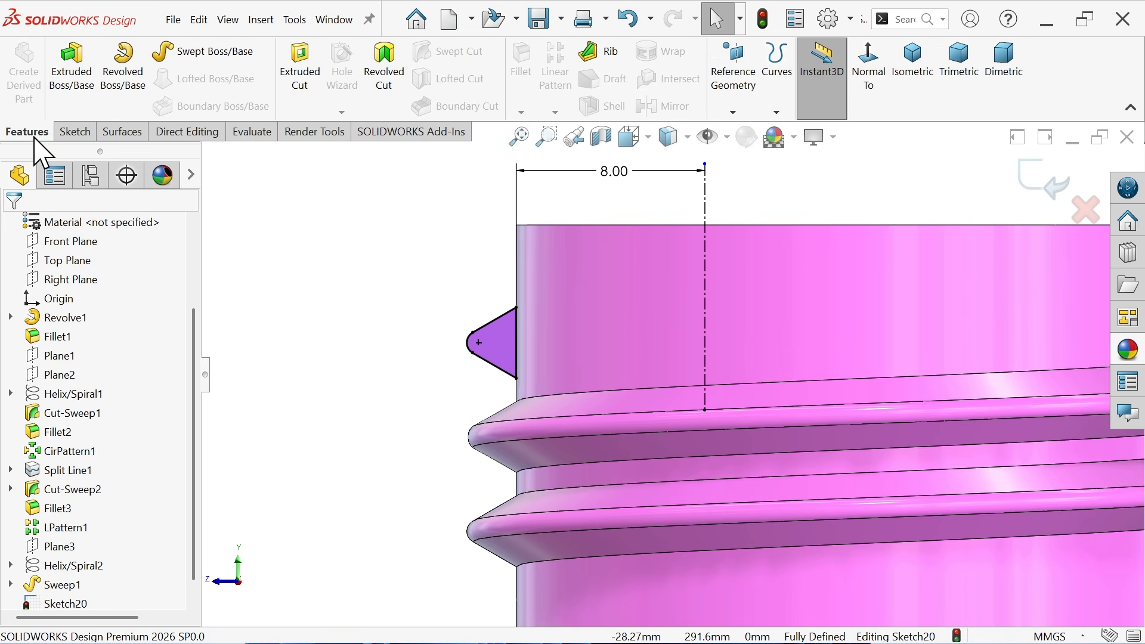
pyautogui.click(116, 89)
pyautogui.click(88, 276)
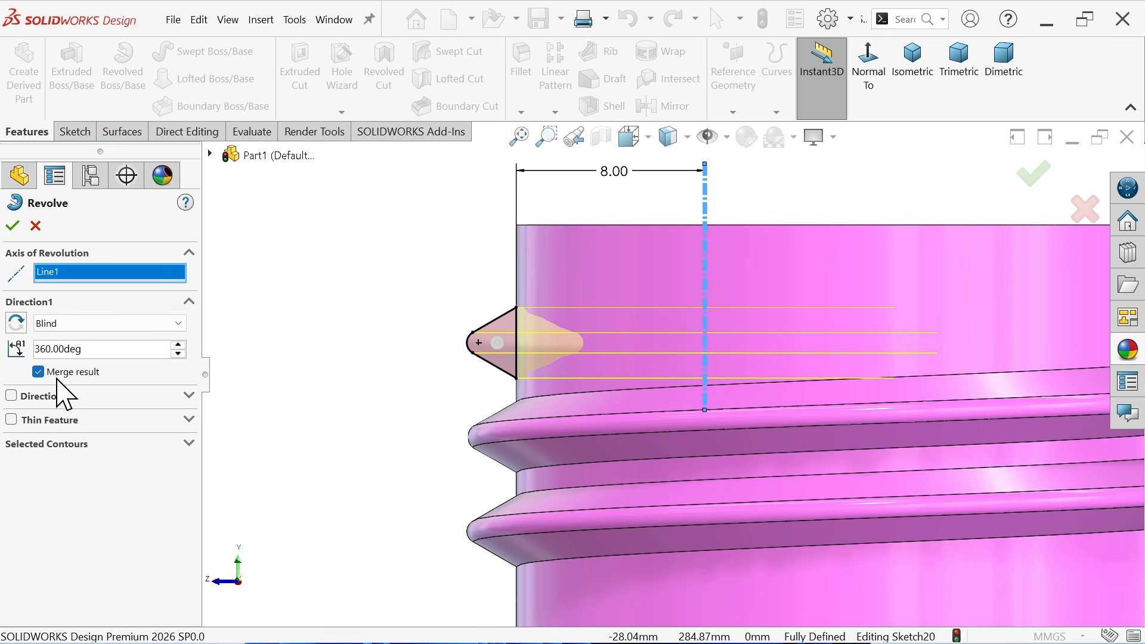
pyautogui.moveTo(280, 330); pyautogui.dragTo(311, 364, button='middle')
pyautogui.scroll(5, 455, 351)
pyautogui.scroll(-3, 686, 382)
pyautogui.moveTo(809, 462)
pyautogui.mouseDown(button='middle')
pyautogui.moveTo(807, 529)
pyautogui.moveTo(799, 455)
pyautogui.mouseUp(button='middle')
pyautogui.scroll(-3, 799, 455)
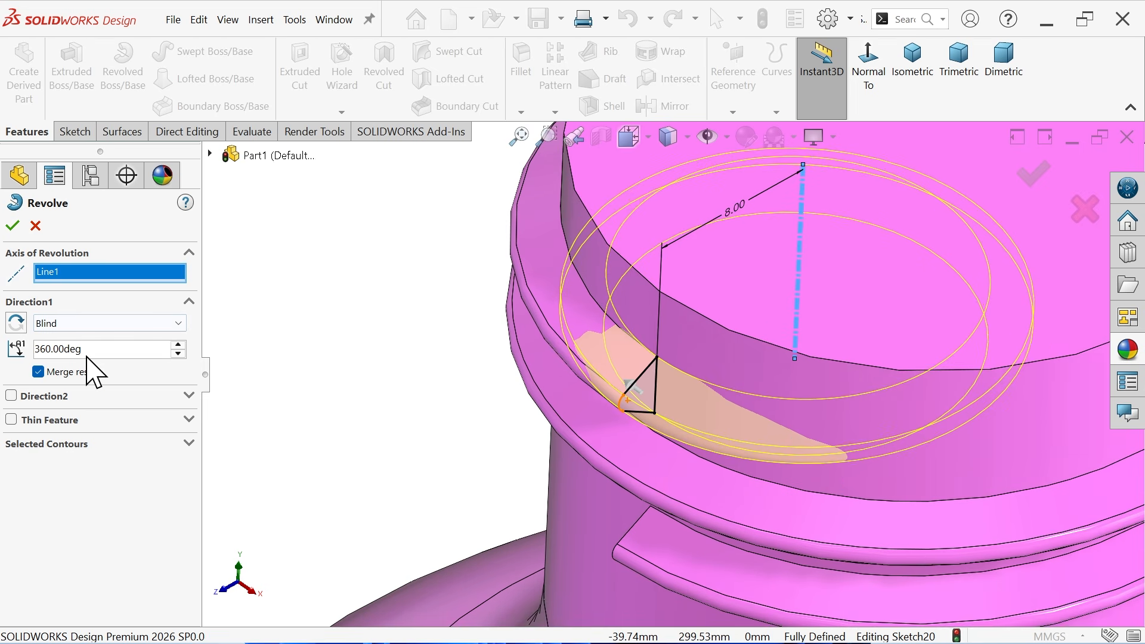
pyautogui.write('120')
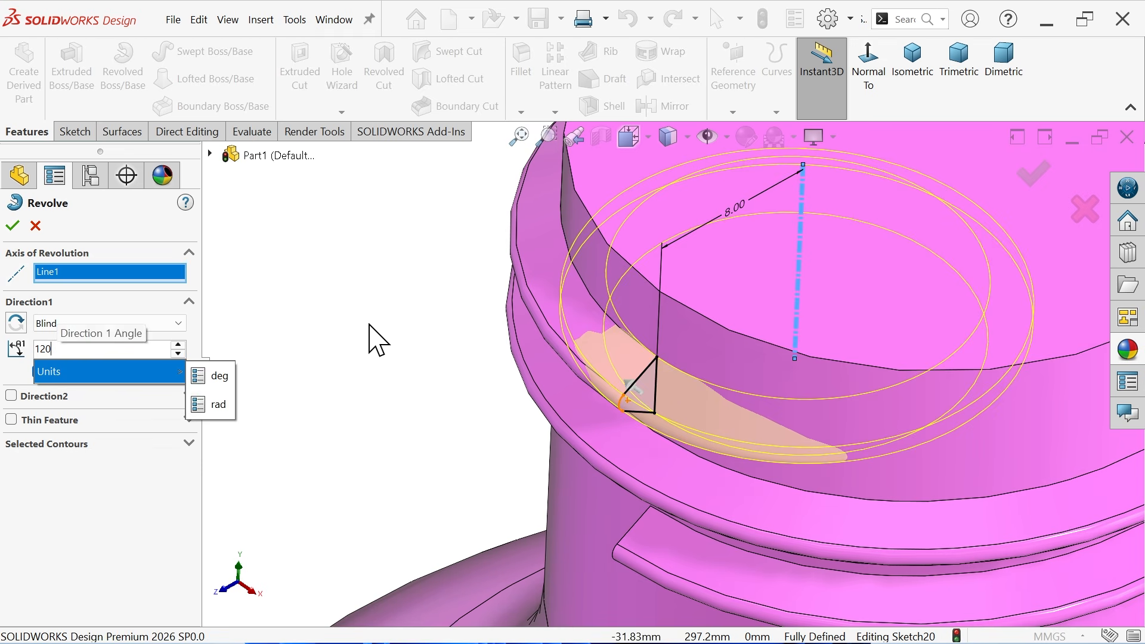
pyautogui.press('Return')
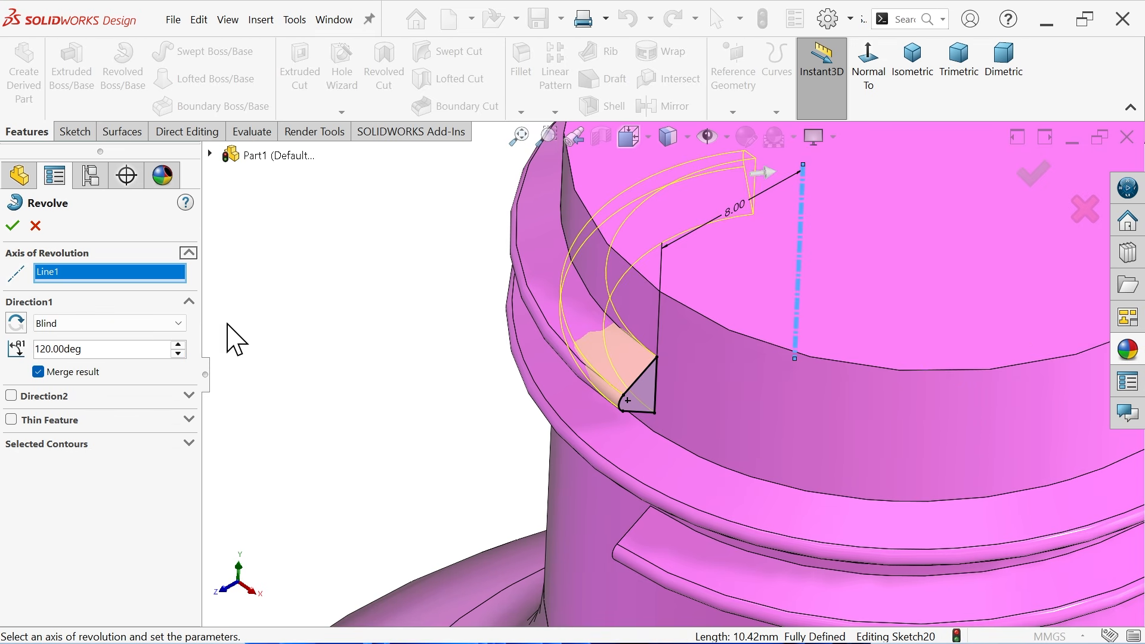
# Reverse the revolve direction so the thread's upper end runs into the neck, and accept the feature.
pyautogui.click(17, 323)
pyautogui.moveTo(381, 372)
pyautogui.mouseDown(button='middle')
pyautogui.moveTo(388, 360)
pyautogui.moveTo(371, 354)
pyautogui.mouseUp(button='middle')
pyautogui.scroll(3, 441, 345)
pyautogui.scroll(-2, 608, 225)
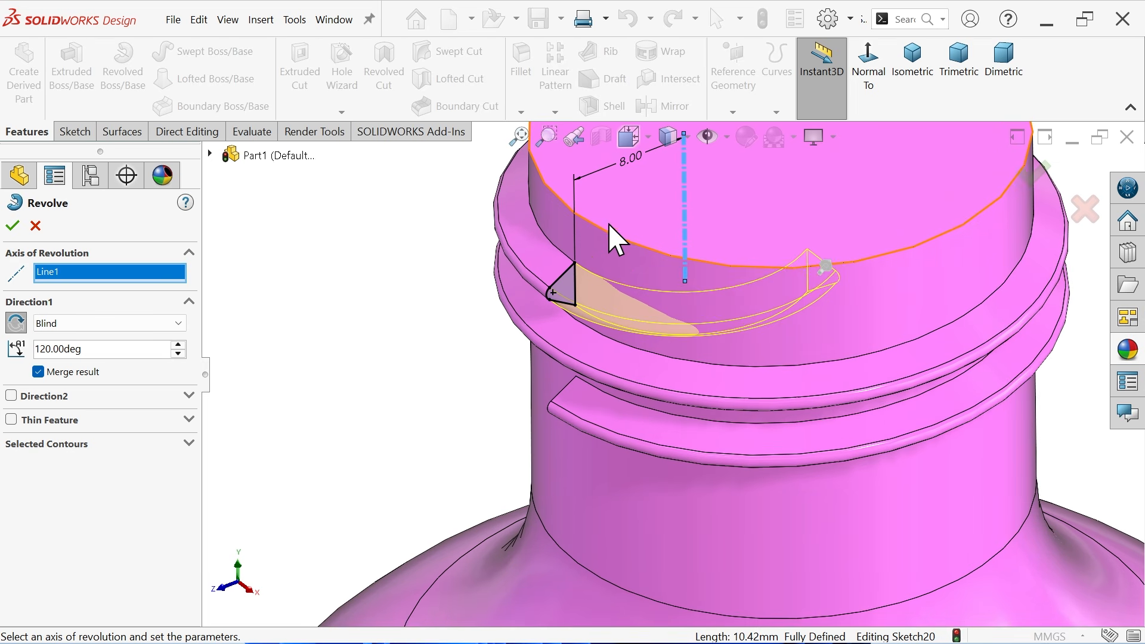
pyautogui.click(13, 227)
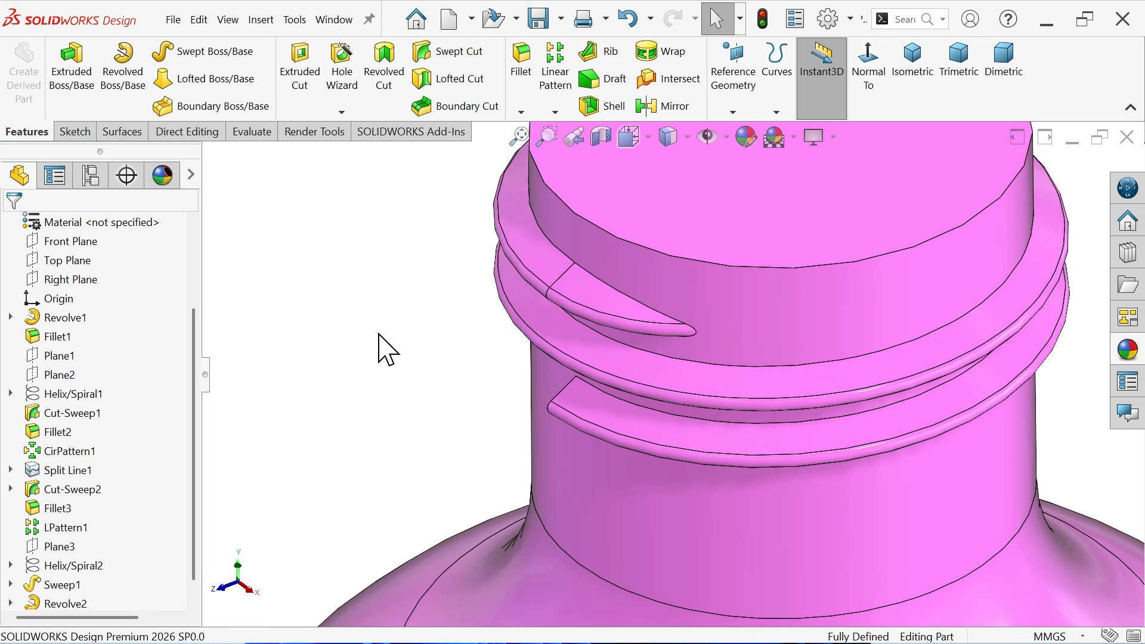
# Open a new sketch on the flat face at the thread's lower end and convert the face outline into sketch entities.
pyautogui.scroll(2, 587, 357)
pyautogui.moveTo(588, 358); pyautogui.dragTo(731, 358, button='middle')
pyautogui.scroll(-3, 616, 359)
pyautogui.middleClick(652, 324)
pyautogui.click(592, 467)
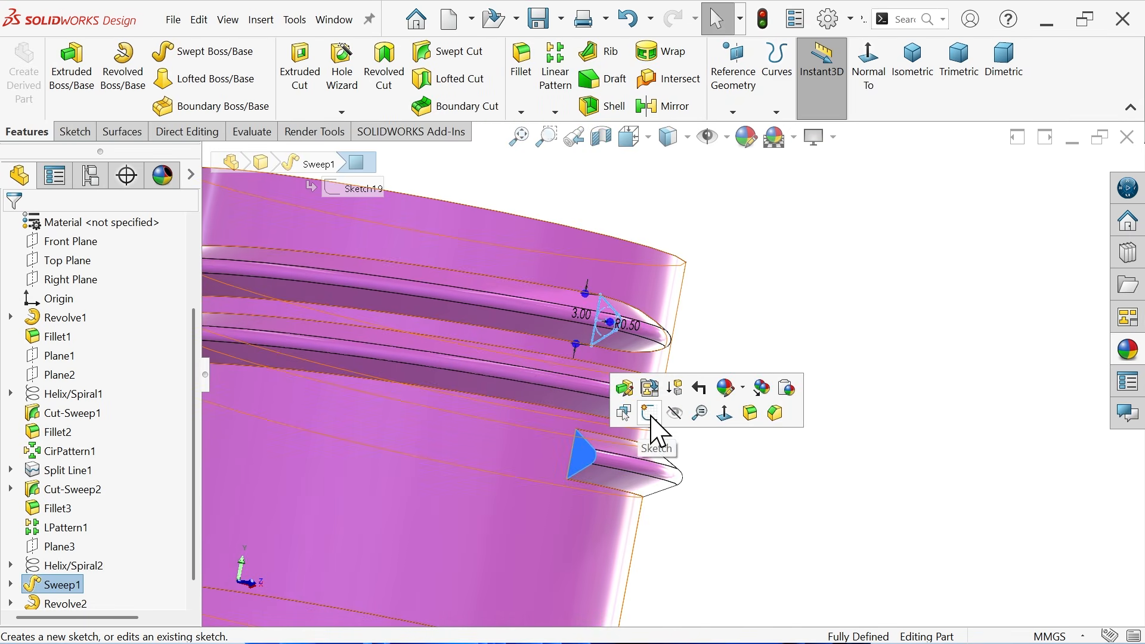
pyautogui.click(650, 420)
pyautogui.scroll(-10, 695, 194)
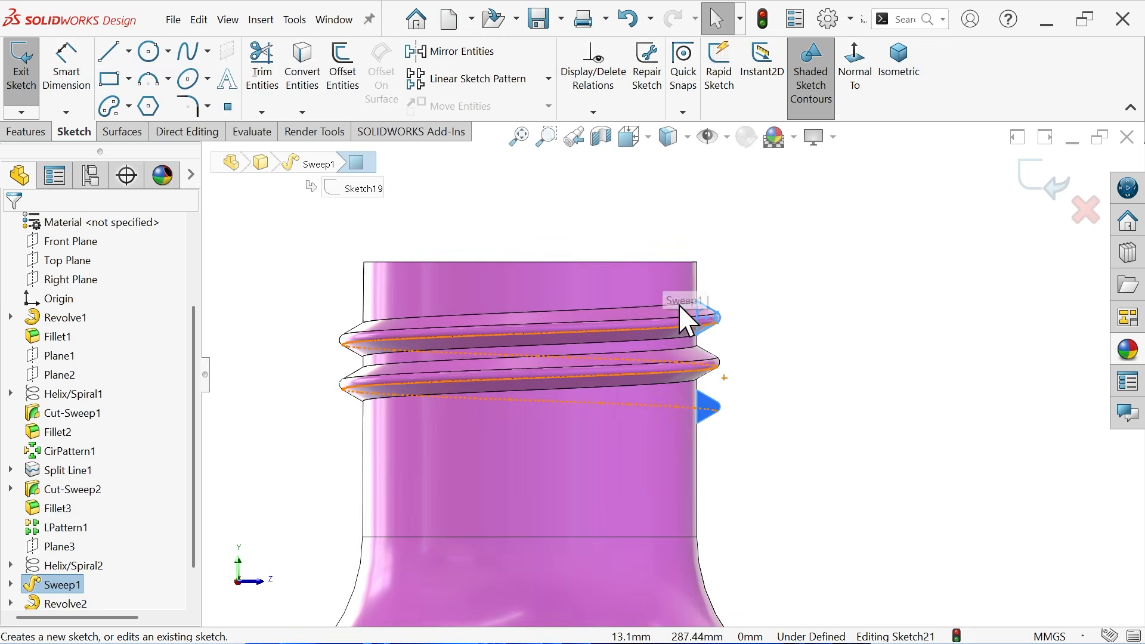
pyautogui.click(301, 70)
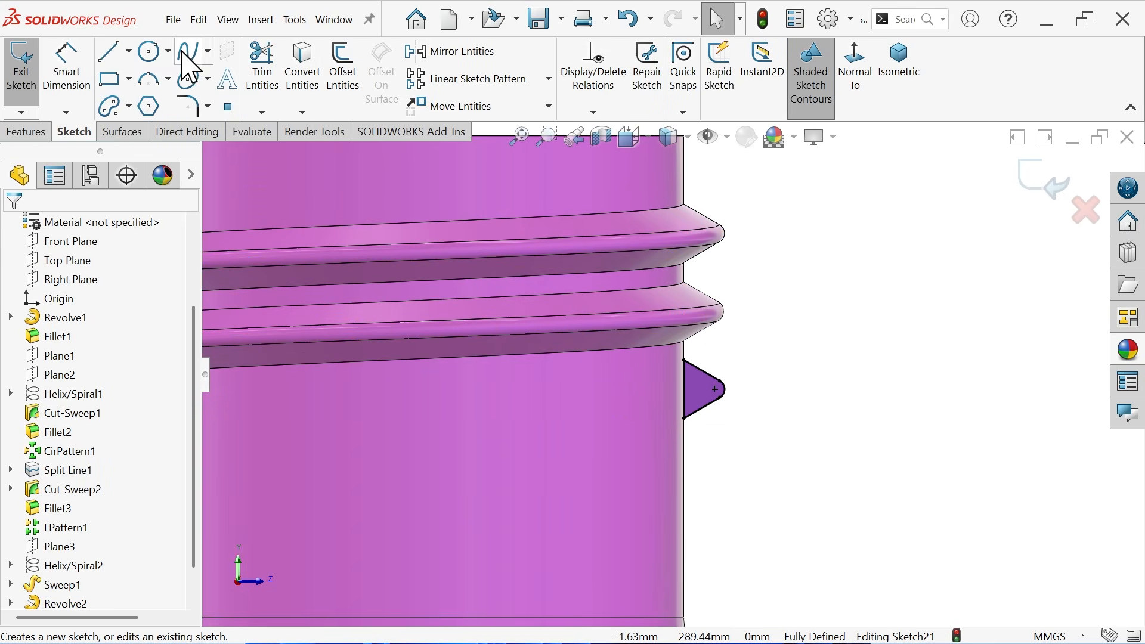
# Draw a vertical construction centerline about 4 mm long on the neck, inward from the thread's lower end face.
pyautogui.click(128, 51)
pyautogui.click(135, 94)
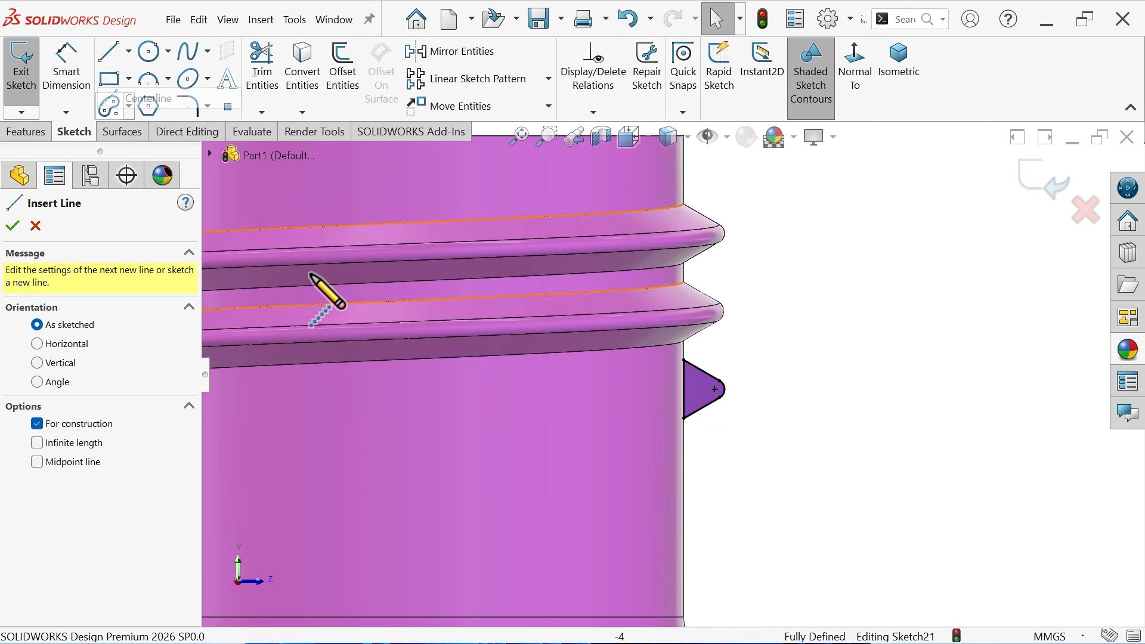
pyautogui.click(484, 458)
pyautogui.click(484, 380)
pyautogui.press('Escape')
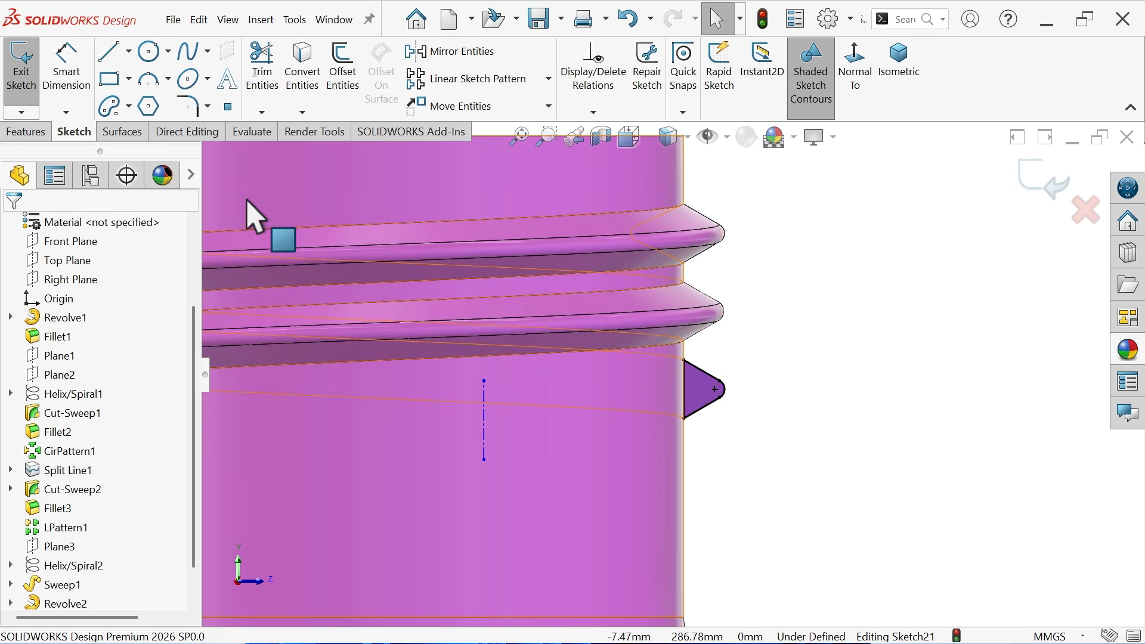
# Dimension the distance from the lower thread profile's vertical edge to the centerline and set it to 8 mm.
pyautogui.click(67, 95)
pyautogui.click(484, 432)
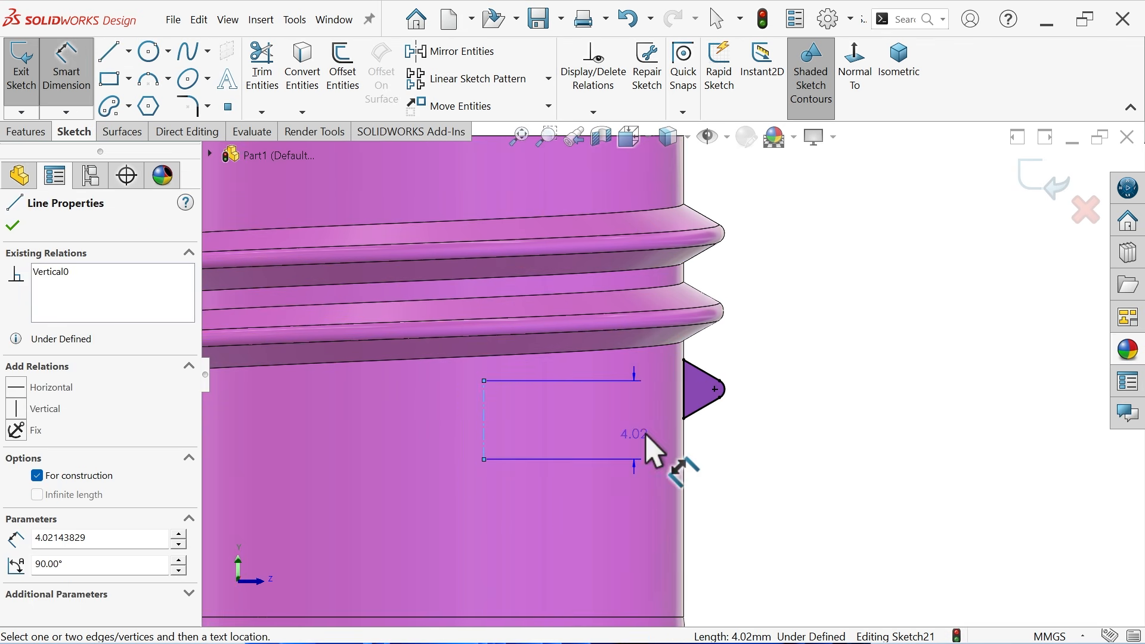
pyautogui.click(683, 420)
pyautogui.click(633, 434)
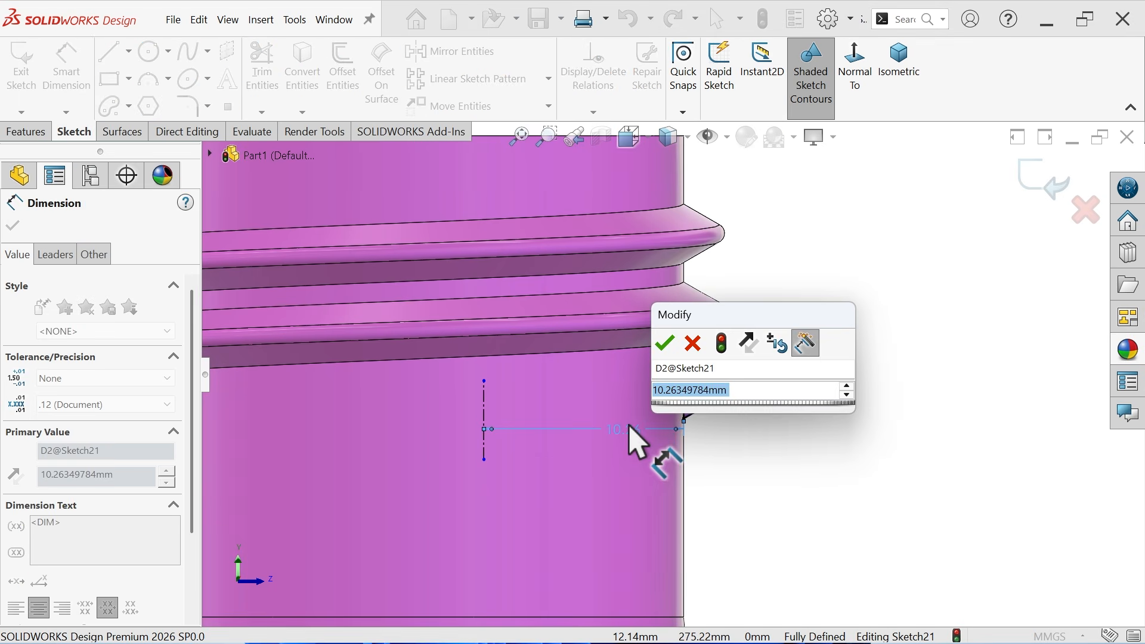
pyautogui.press('Return')
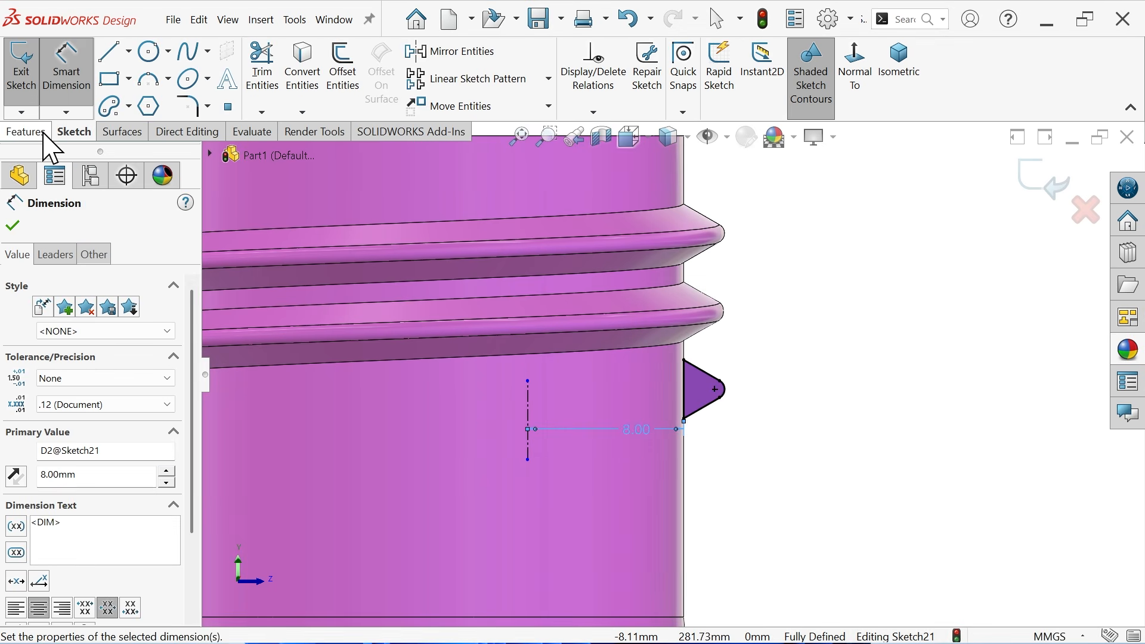
# Create a Revolved Boss/Base of the lower thread profile about the centerline at 120 degrees, with the direction reversed.
pyautogui.click(27, 131)
pyautogui.click(121, 90)
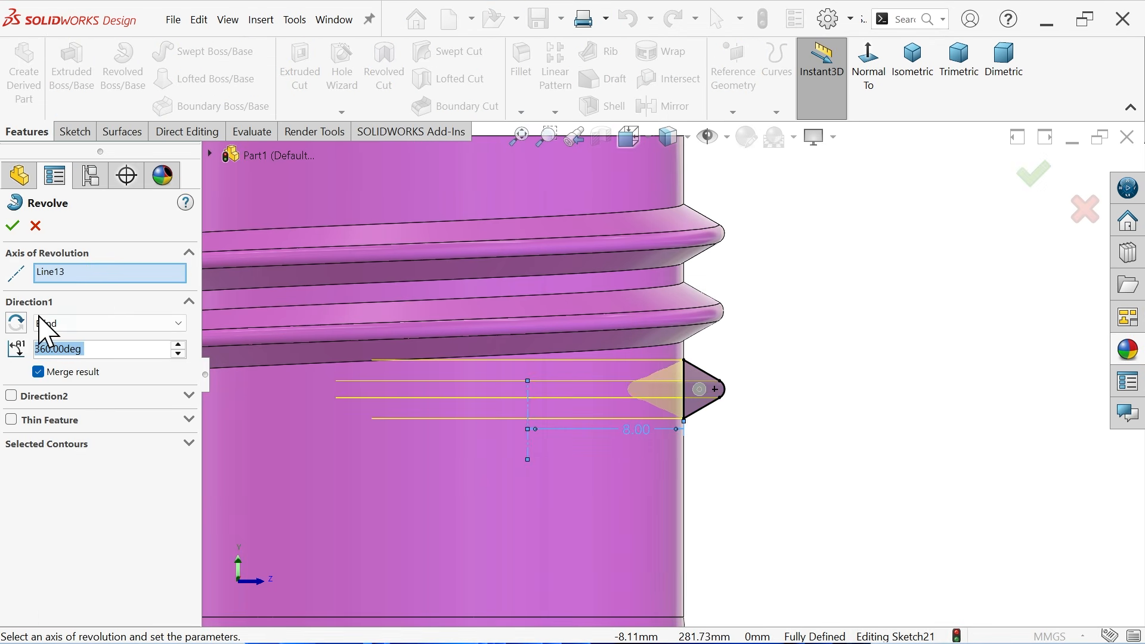
pyautogui.write('120')
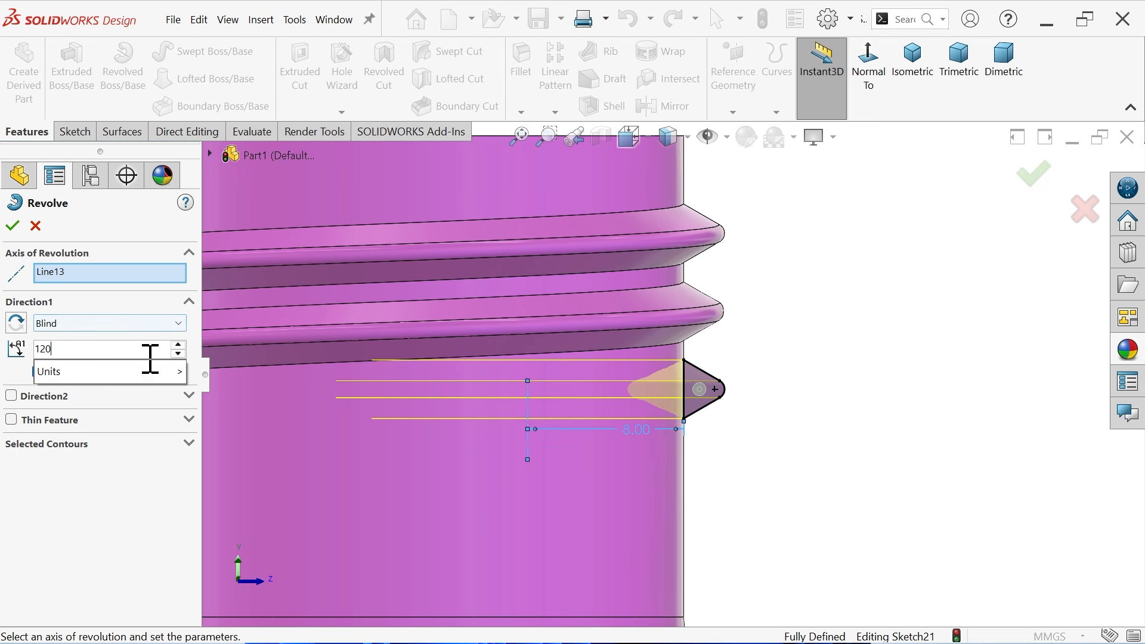
pyautogui.press('Return')
pyautogui.scroll(5, 834, 387)
pyautogui.moveTo(812, 360); pyautogui.dragTo(761, 440, button='middle')
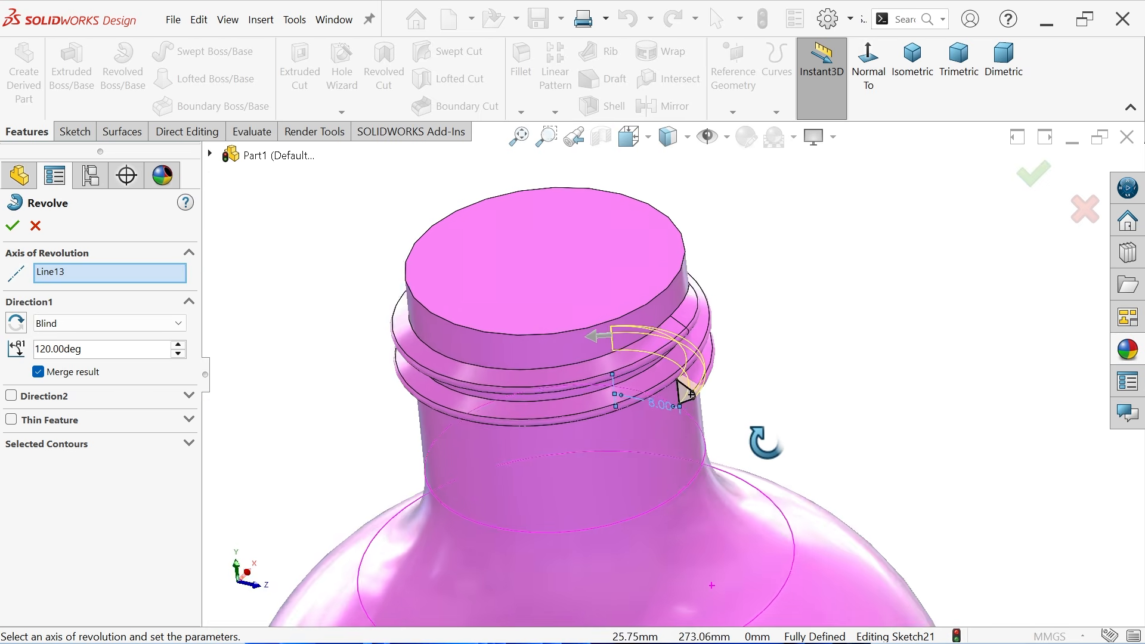
pyautogui.scroll(-4, 680, 417)
pyautogui.scroll(-3, 674, 281)
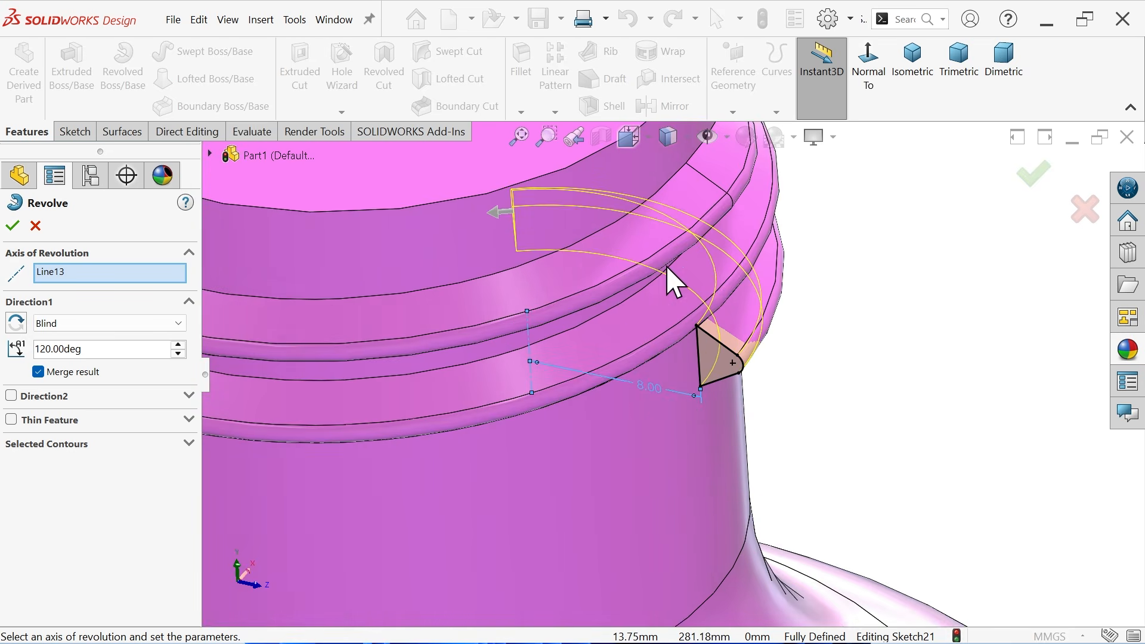
pyautogui.click(16, 323)
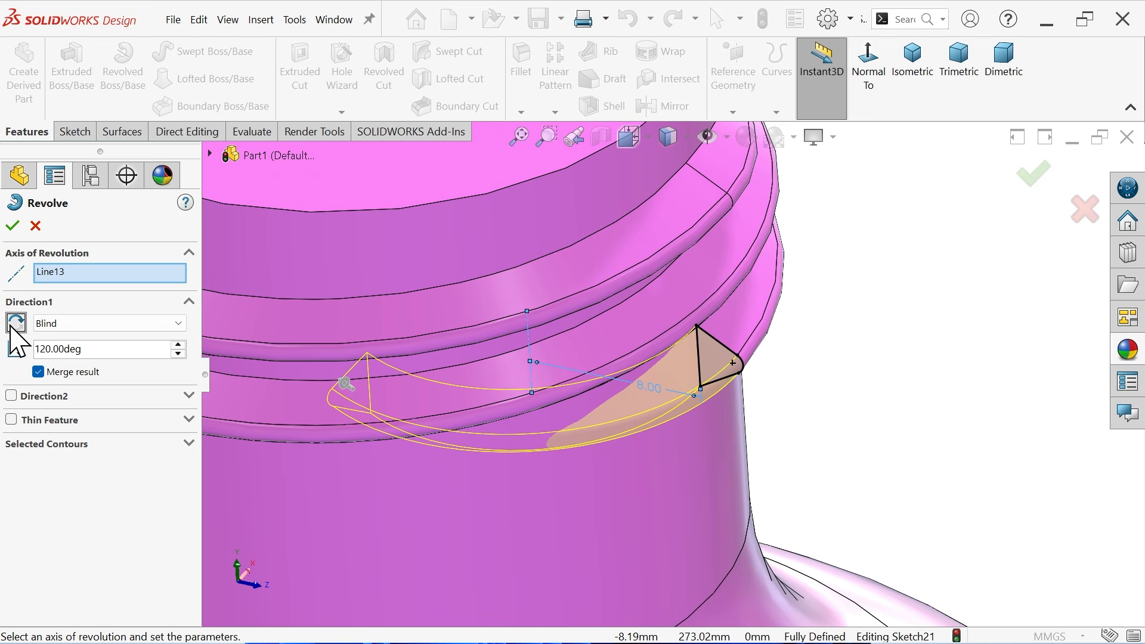
pyautogui.click(13, 226)
# Set up a Shell with 1 mm wall thickness and the neck's flat top face as the face to remove.
pyautogui.scroll(3, 802, 391)
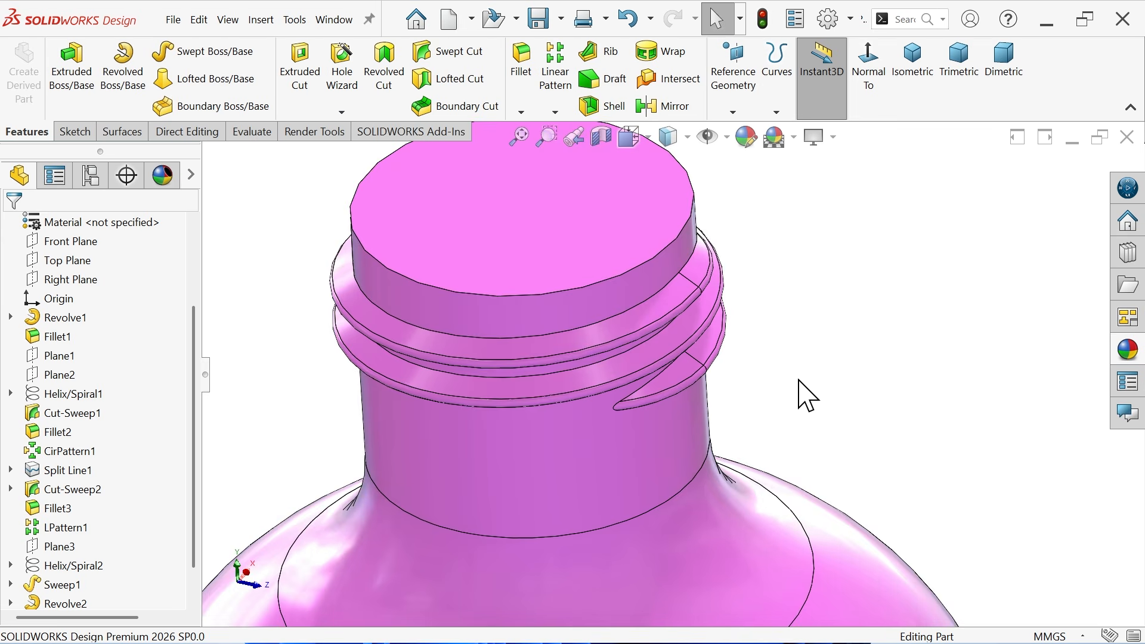
pyautogui.moveTo(805, 394); pyautogui.dragTo(723, 350, button='middle')
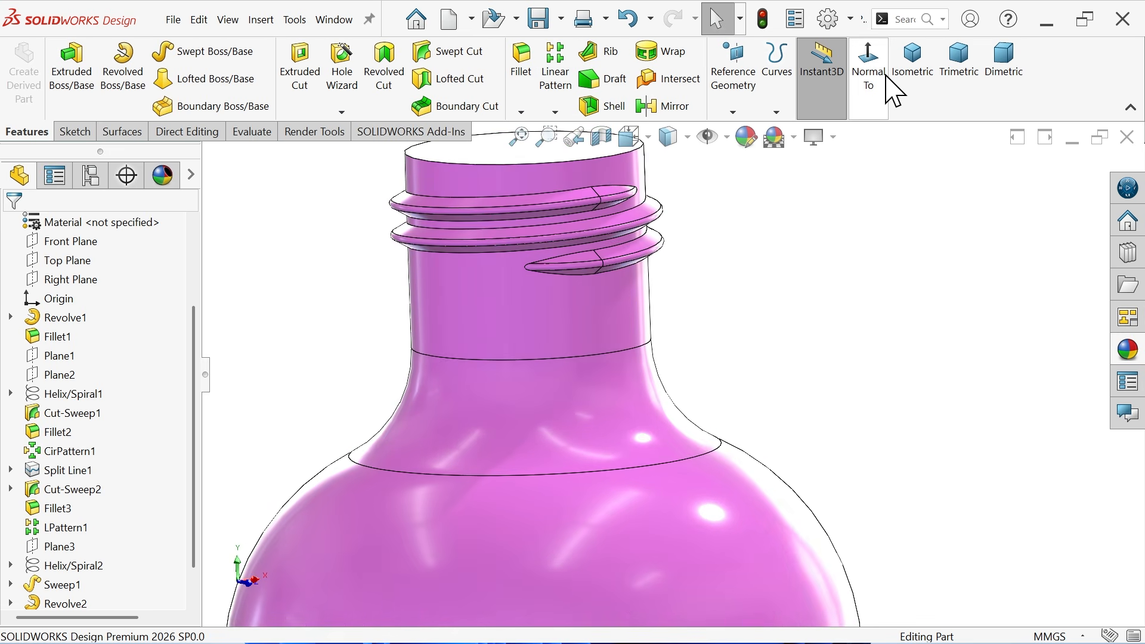
pyautogui.click(924, 100)
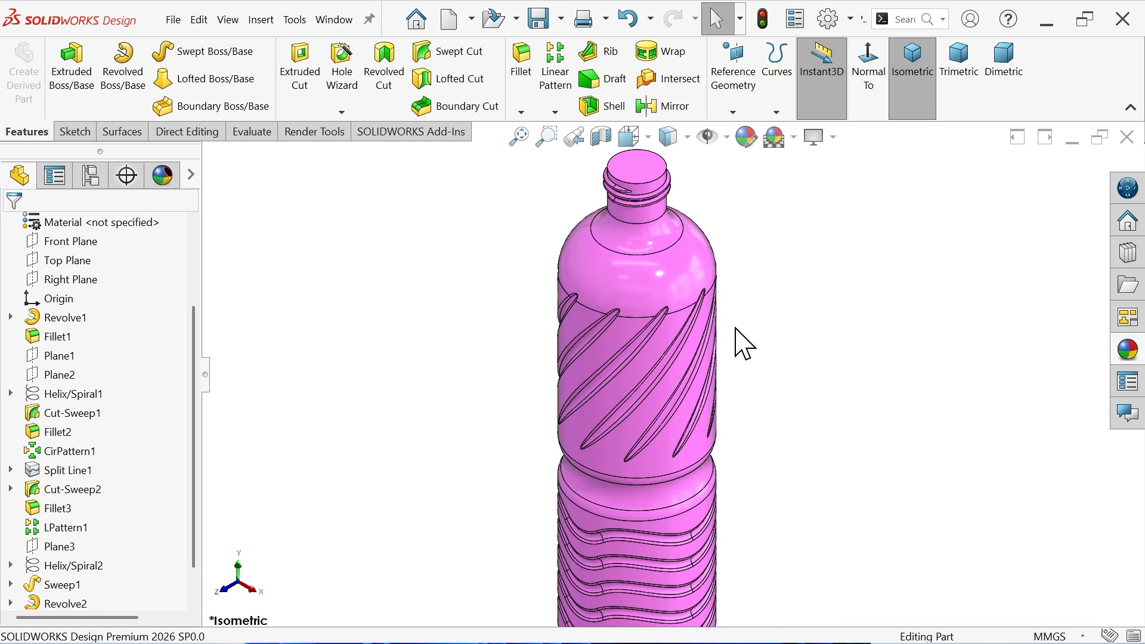
pyautogui.click(1008, 80)
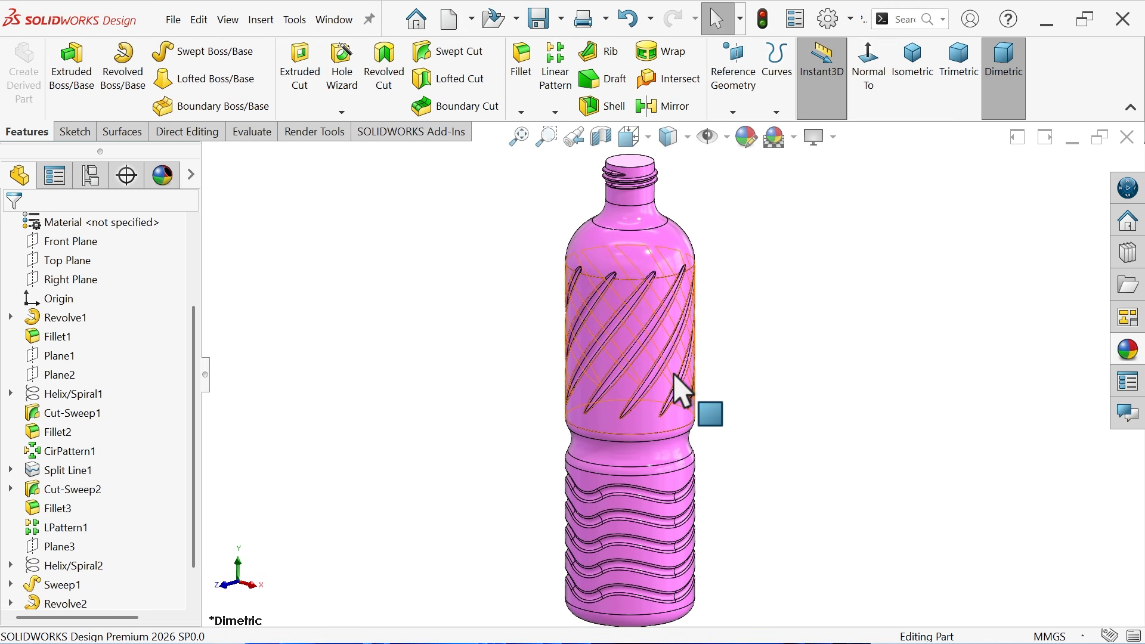
pyautogui.scroll(-5, 641, 181)
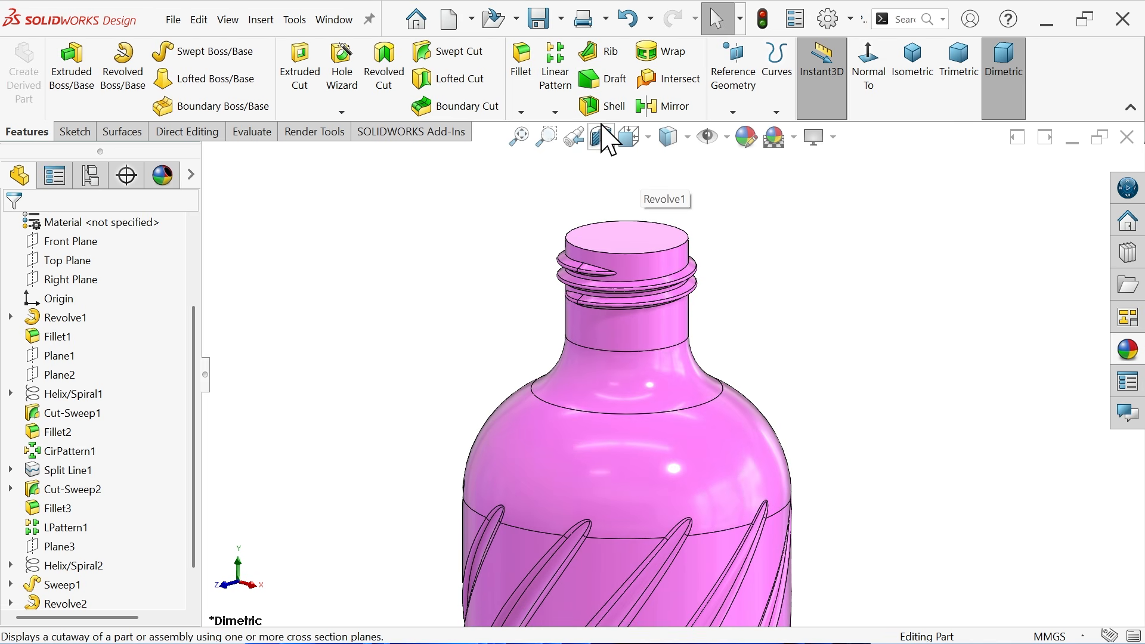
pyautogui.click(604, 107)
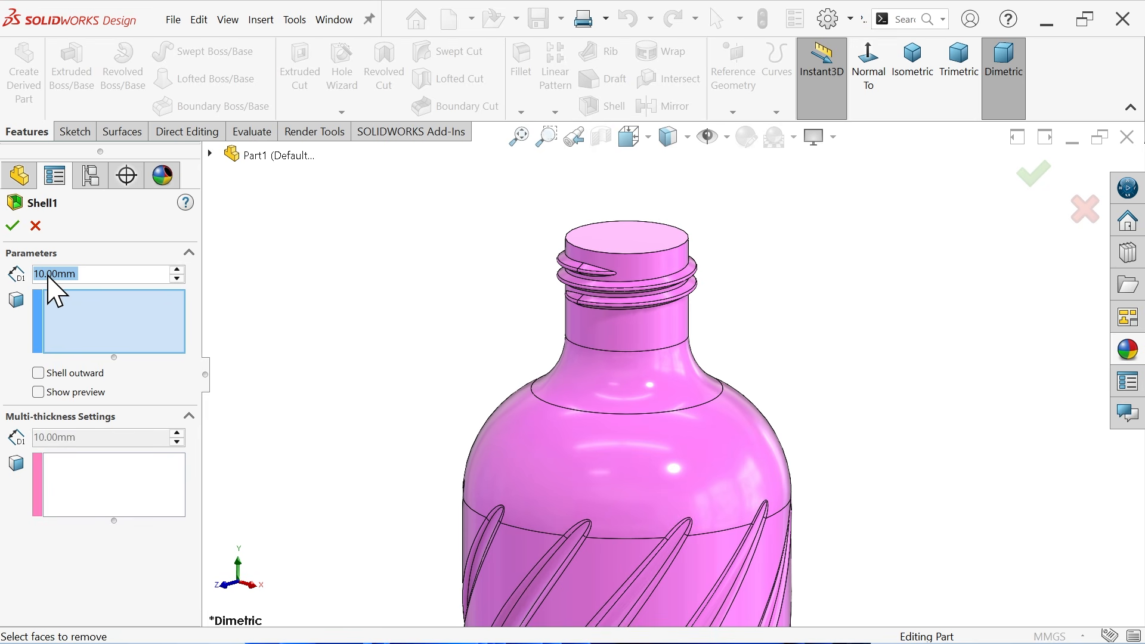
pyautogui.write('1')
pyautogui.press('Return')
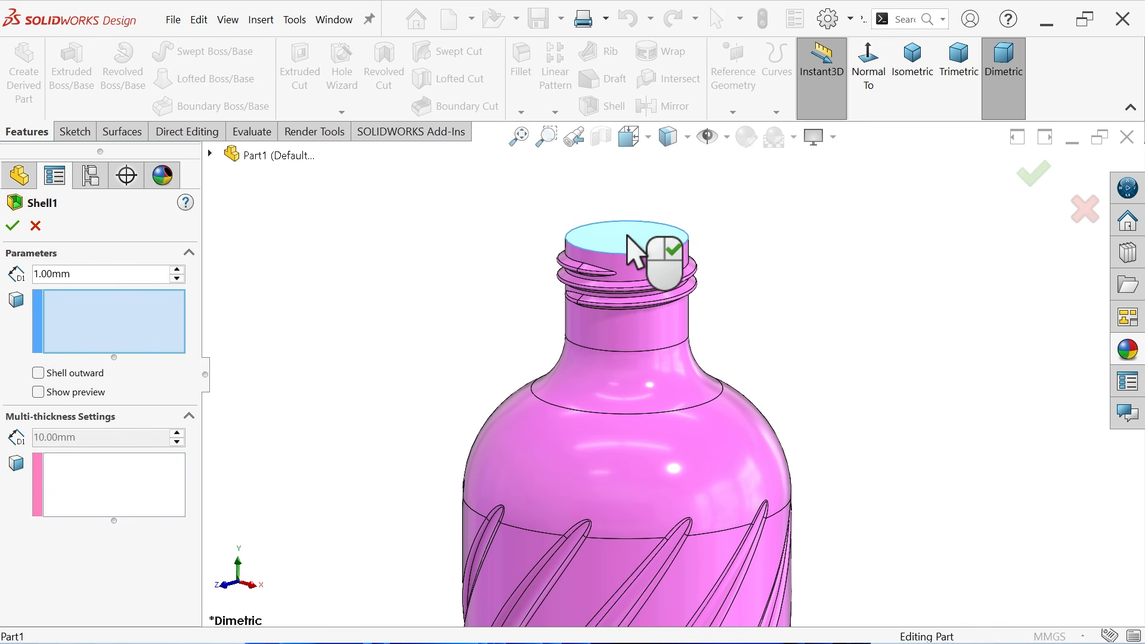
pyautogui.click(654, 243)
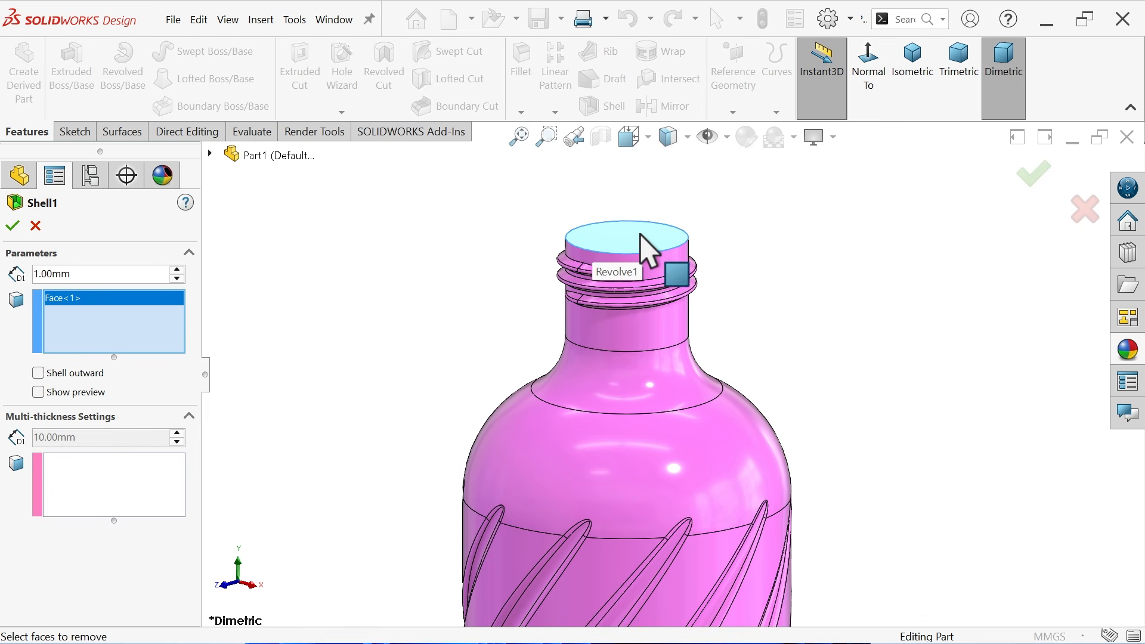
# Turn on the shell preview, apply the shell to the bottle, and fit the whole model in view.
pyautogui.scroll(5, 644, 252)
pyautogui.scroll(-2, 688, 440)
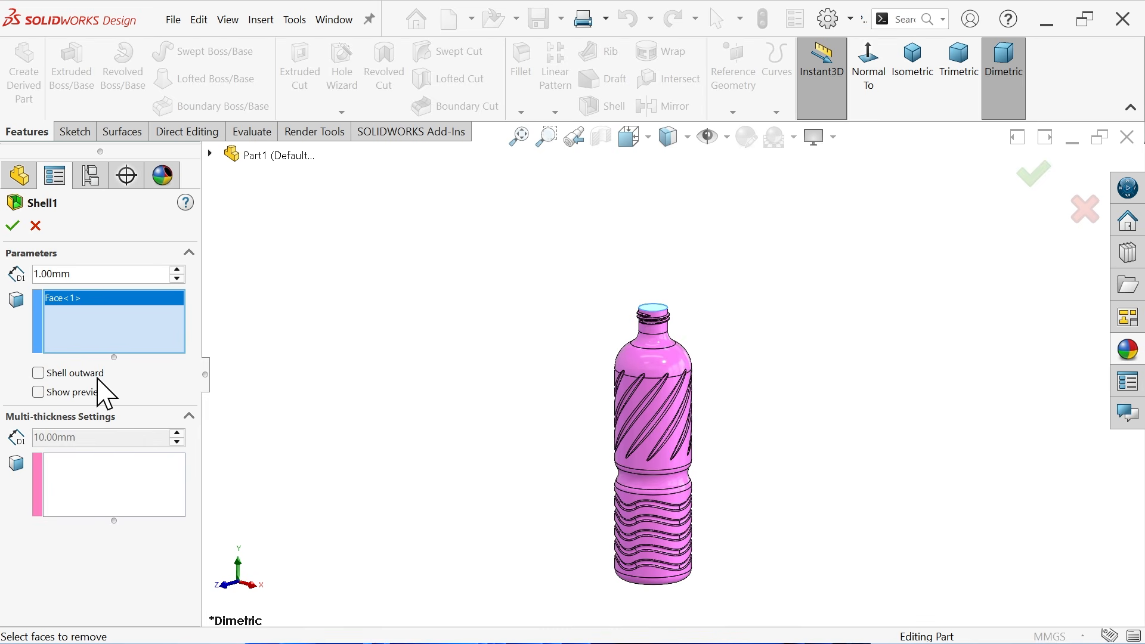
pyautogui.click(72, 393)
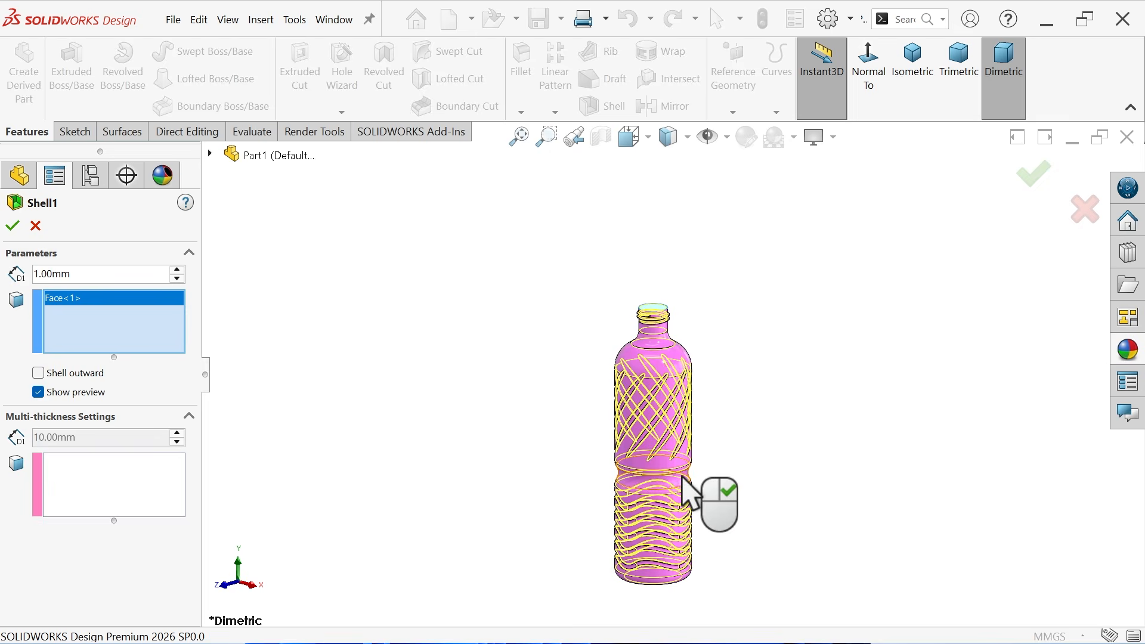
pyautogui.scroll(-2, 685, 482)
pyautogui.scroll(-2, 685, 492)
pyautogui.click(9, 230)
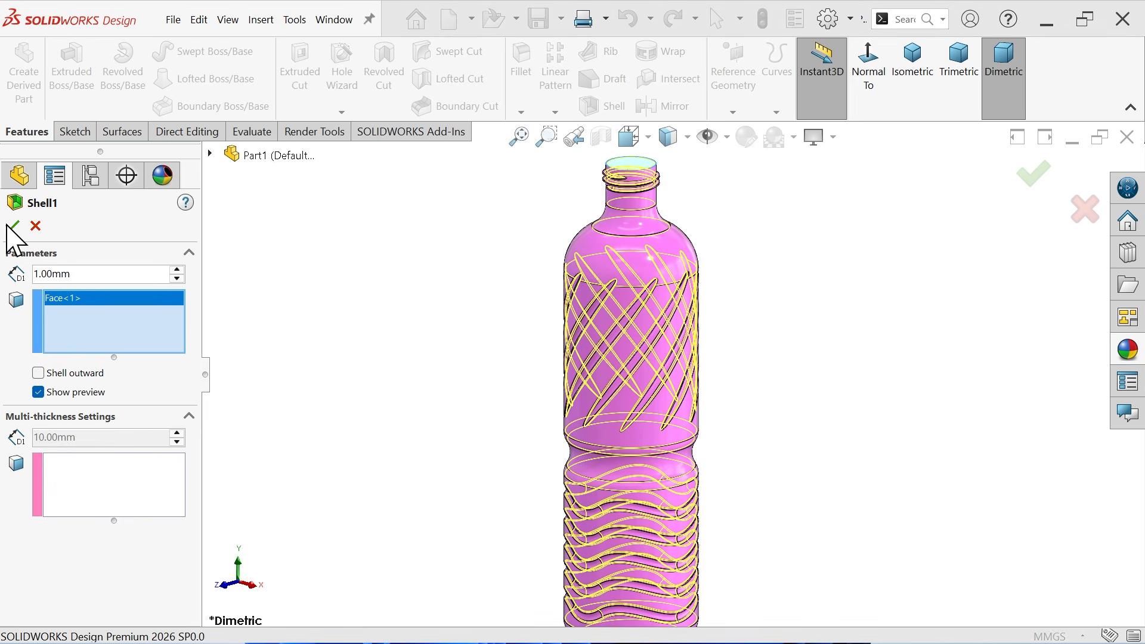
pyautogui.click(645, 361)
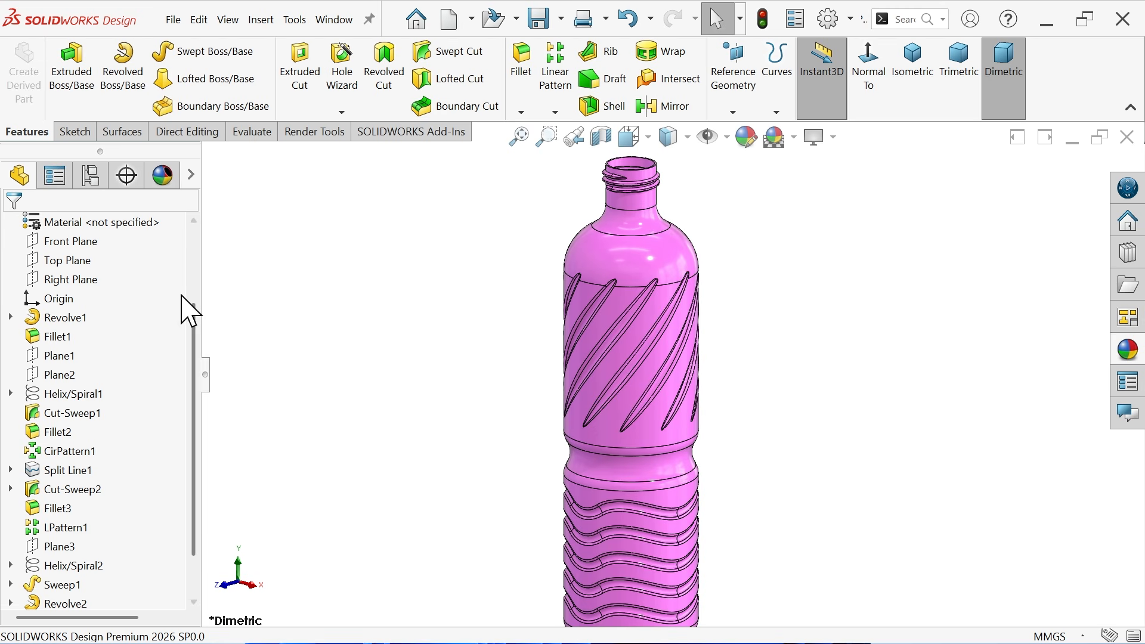
pyautogui.scroll(2, 107, 331)
pyautogui.press('f')
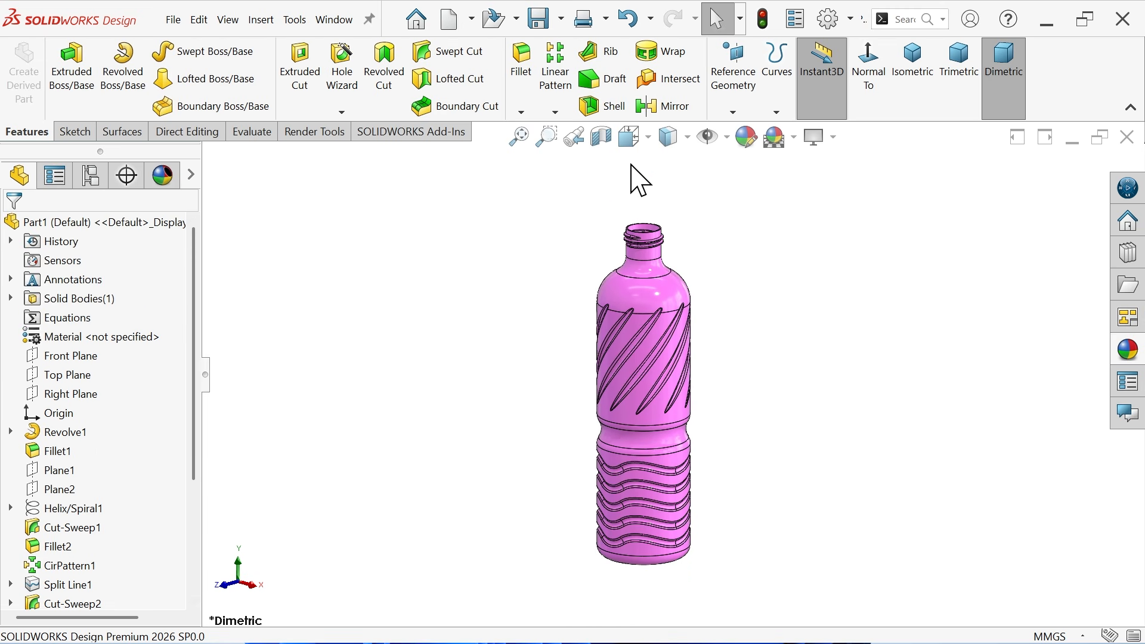
# Section the bottle on the Front Plane to inspect its hollow interior and wall, then turn the section view off in isometric orientation.
pyautogui.click(600, 138)
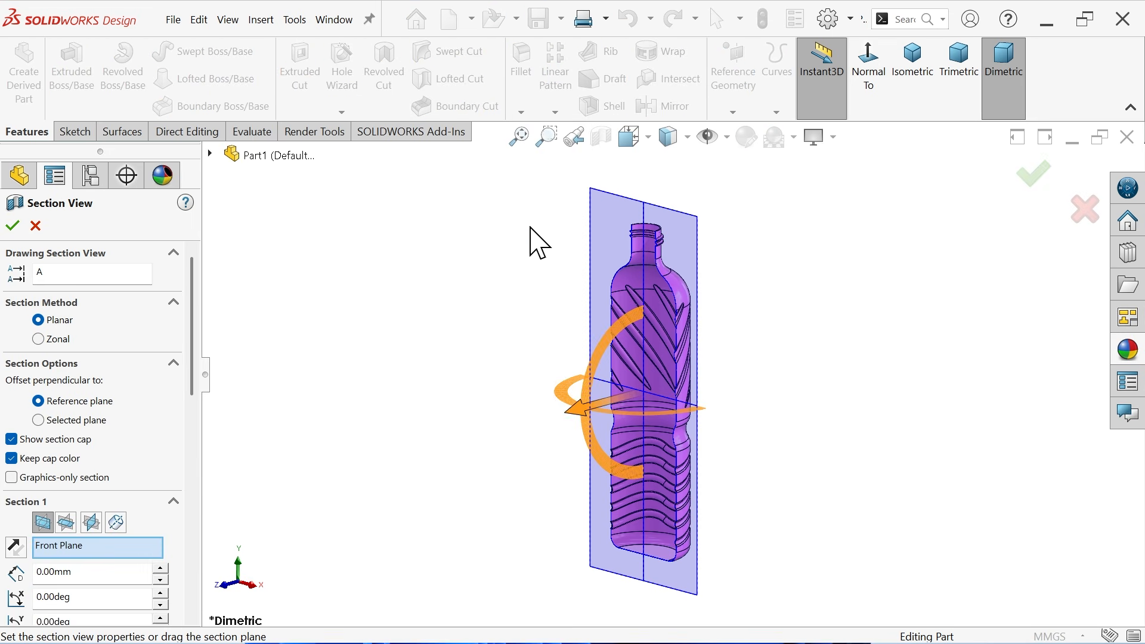
pyautogui.click(13, 226)
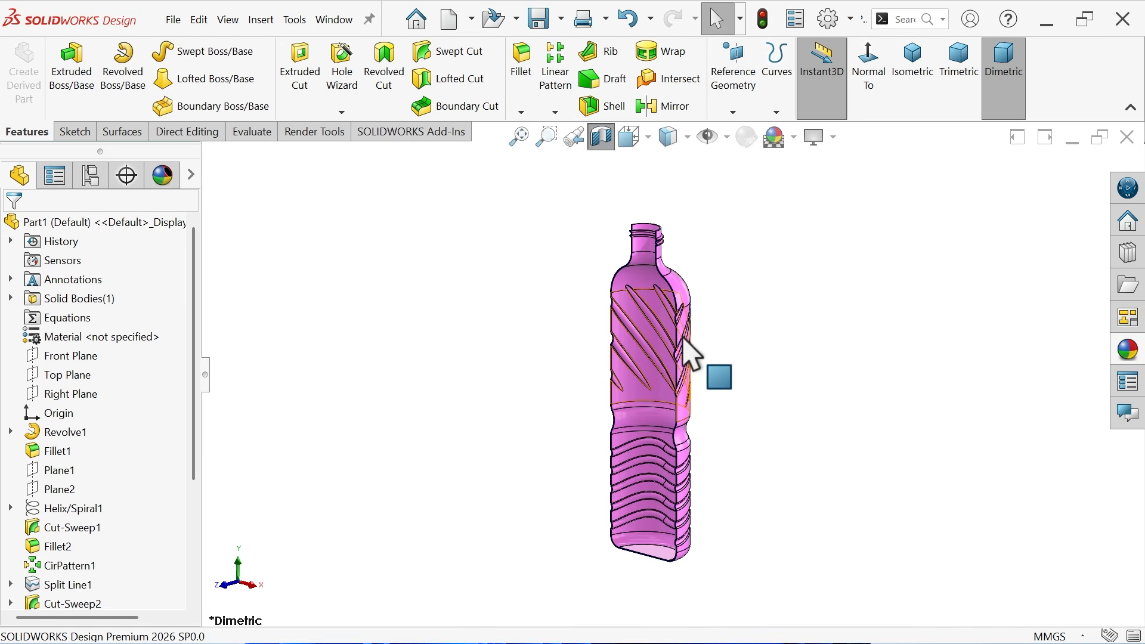
pyautogui.scroll(-2, 678, 337)
pyautogui.scroll(-3, 678, 351)
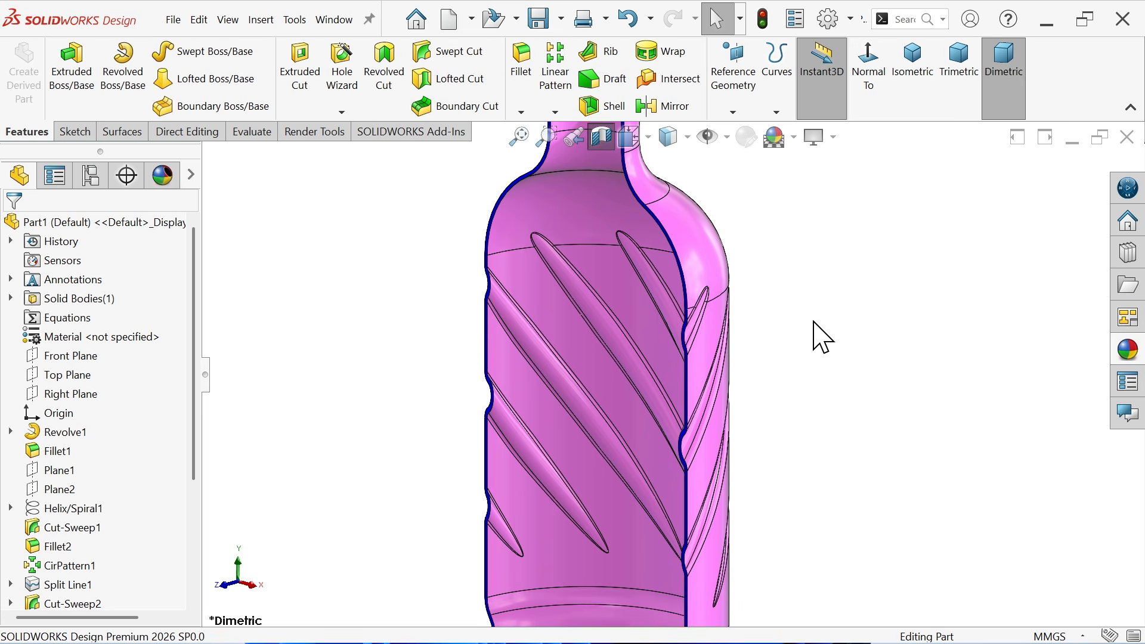
pyautogui.moveTo(926, 298); pyautogui.dragTo(842, 293, button='middle')
pyautogui.scroll(4, 778, 371)
pyautogui.scroll(-2, 654, 559)
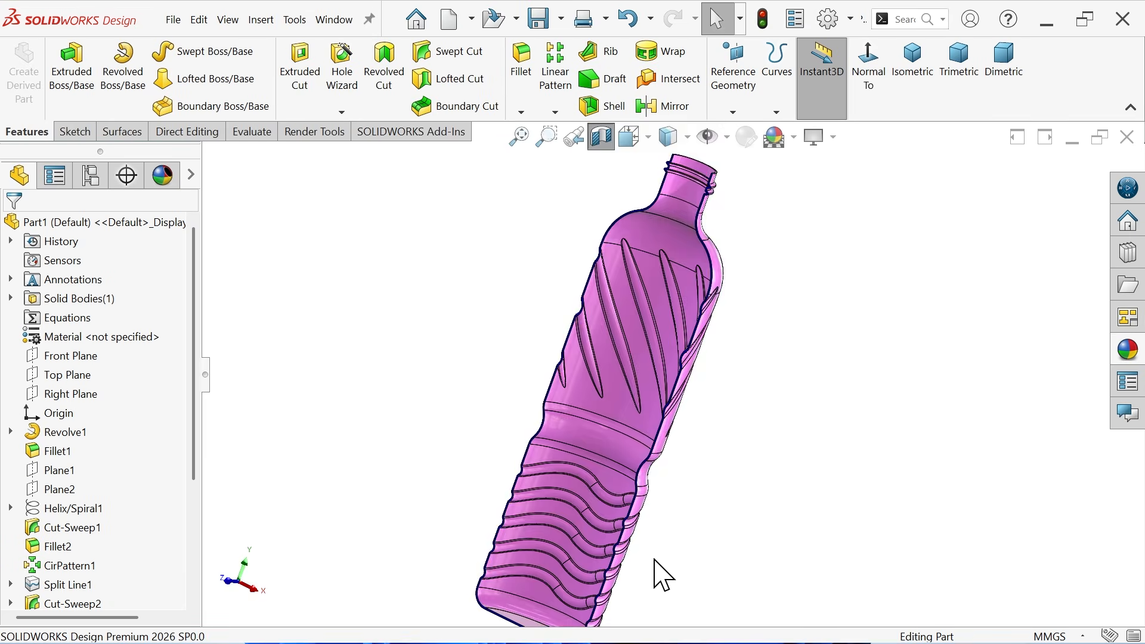
pyautogui.moveTo(636, 539); pyautogui.dragTo(692, 441, button='middle')
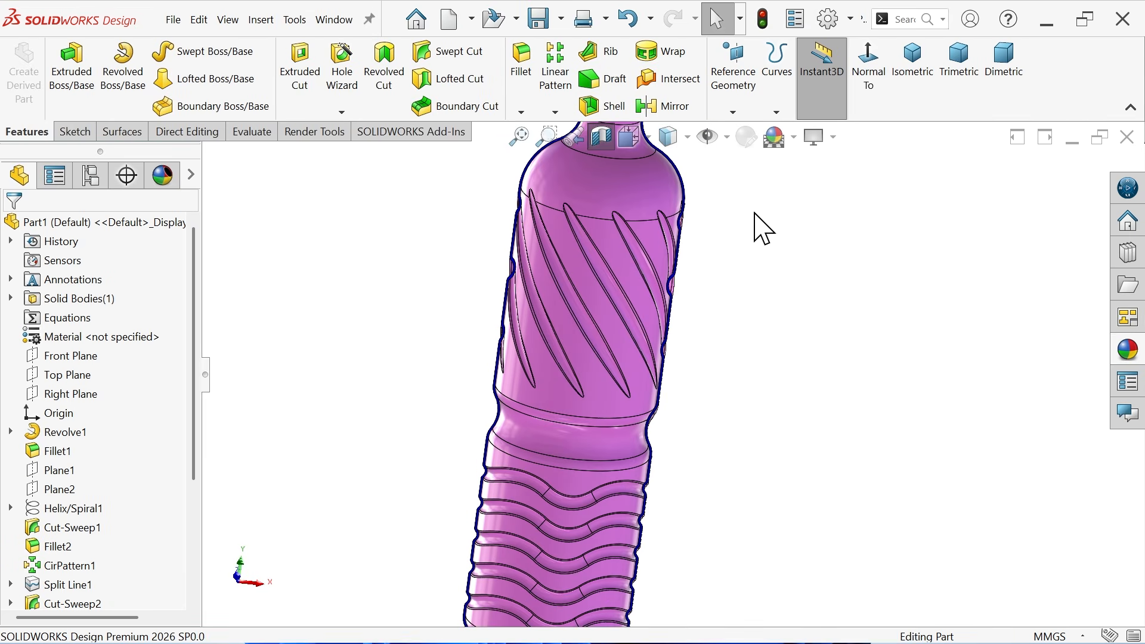
pyautogui.click(912, 66)
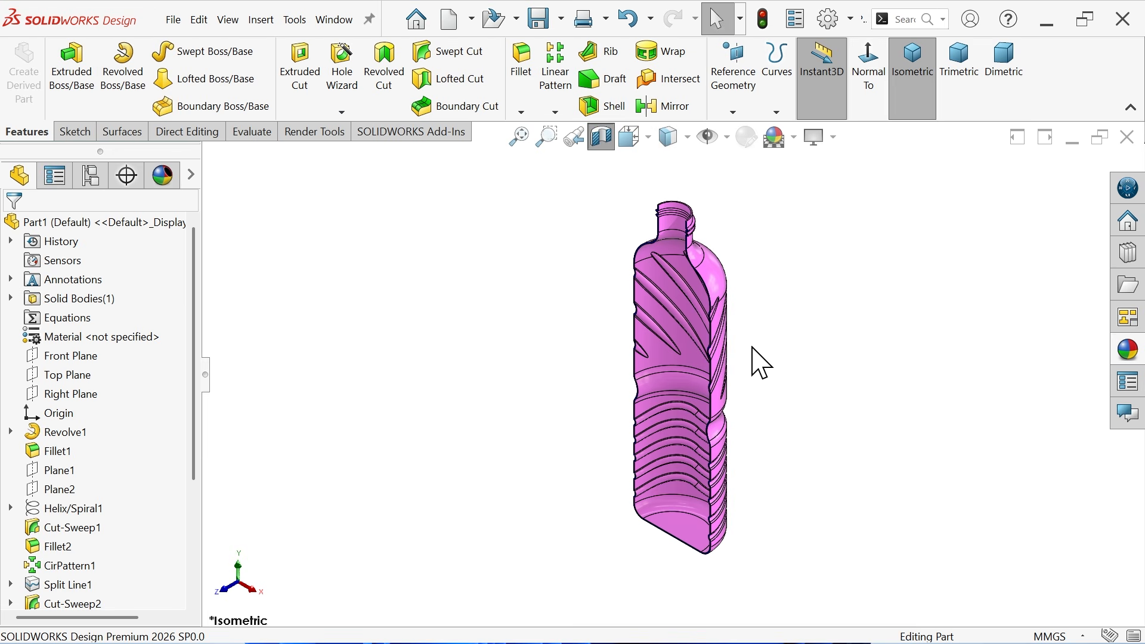
pyautogui.click(604, 142)
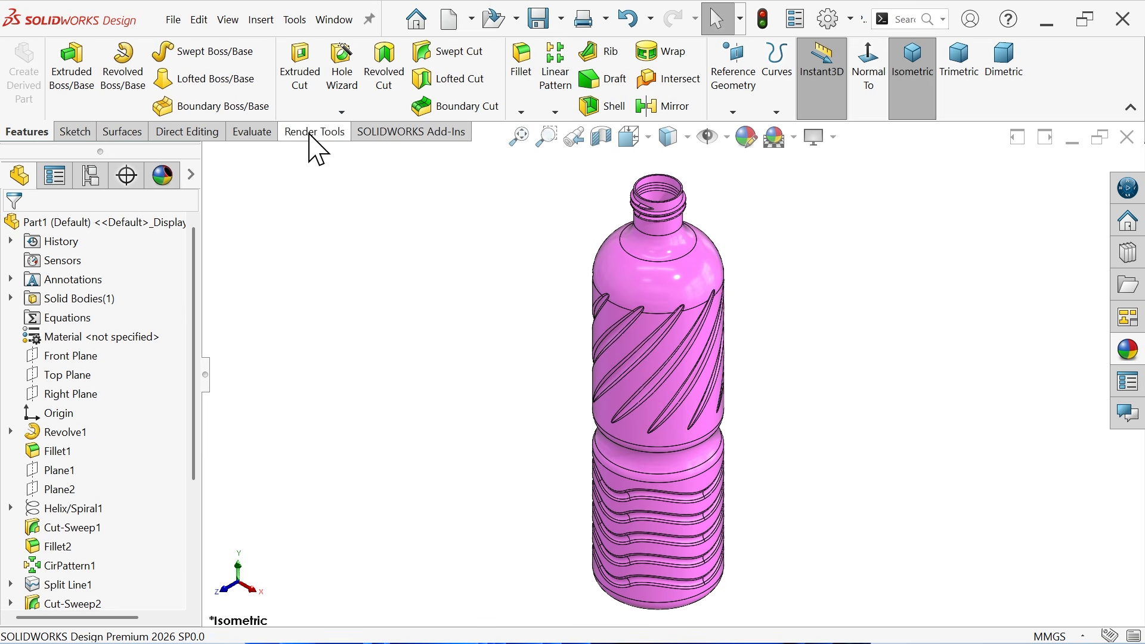
# Create one copy of the shelled bottle body, translated 90 mm along X in the reversed direction.
pyautogui.click(186, 135)
pyautogui.click(52, 81)
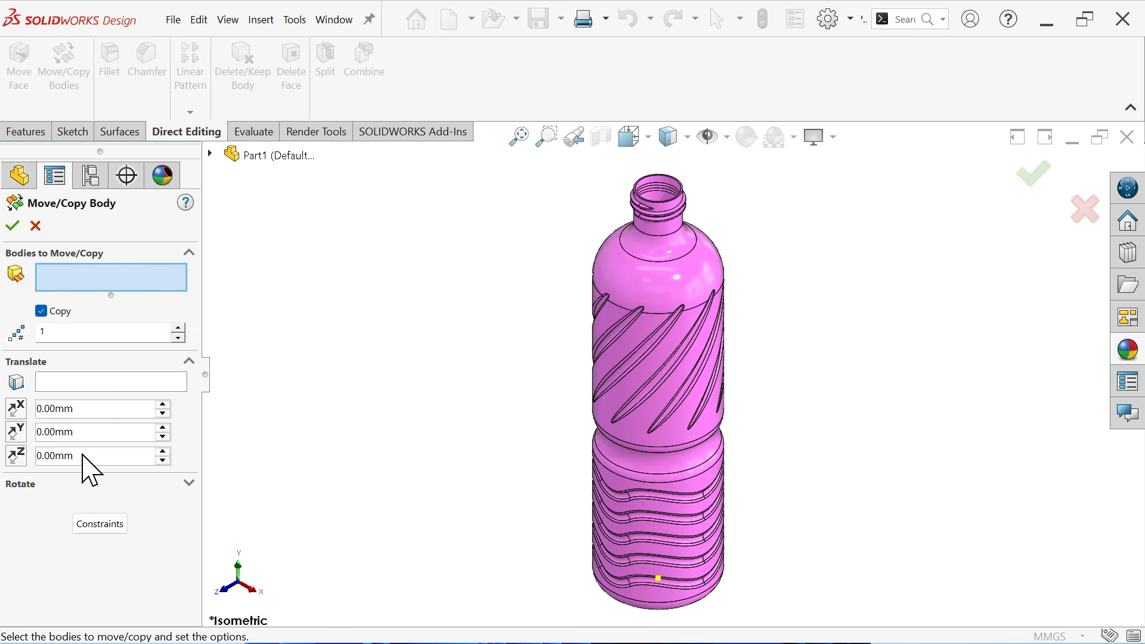
pyautogui.click(676, 316)
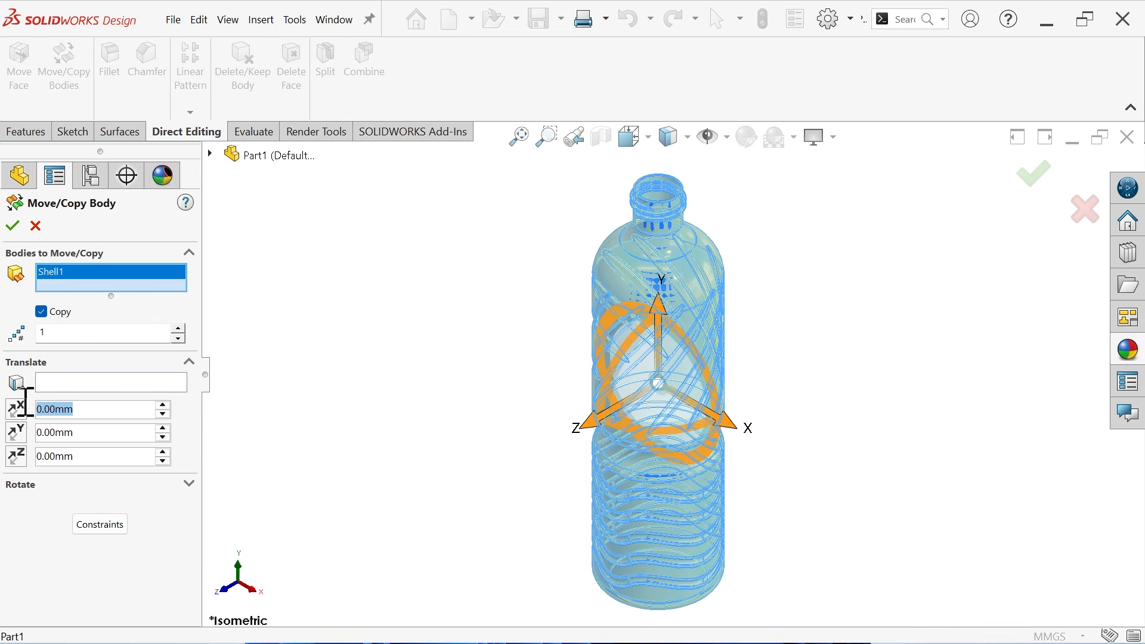
pyautogui.write('90')
pyautogui.press('Return')
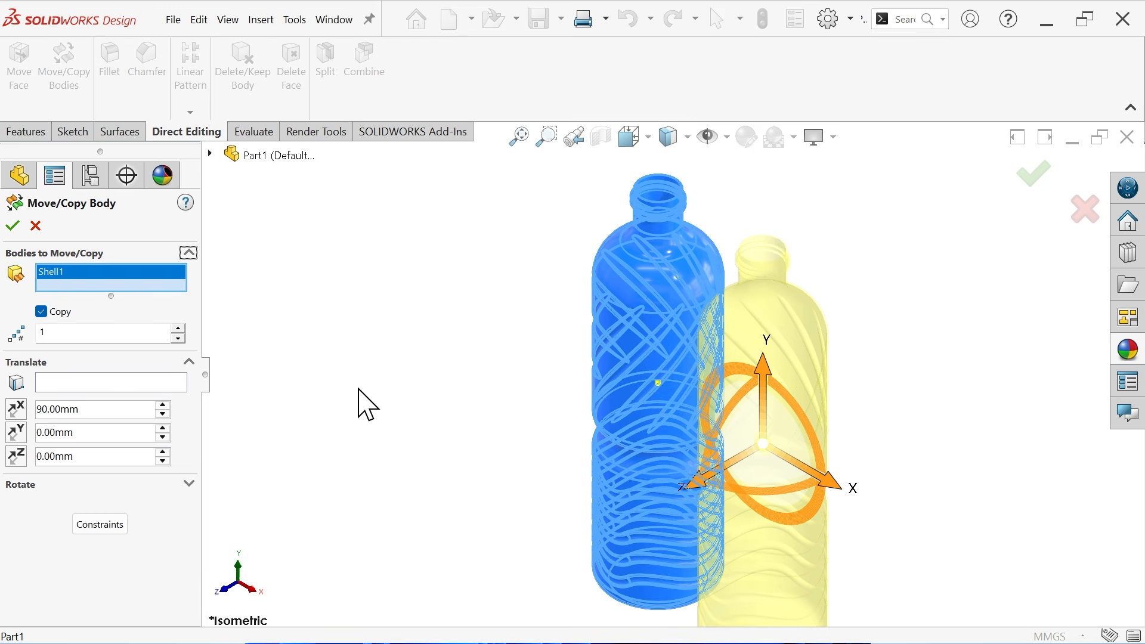
pyautogui.click(18, 413)
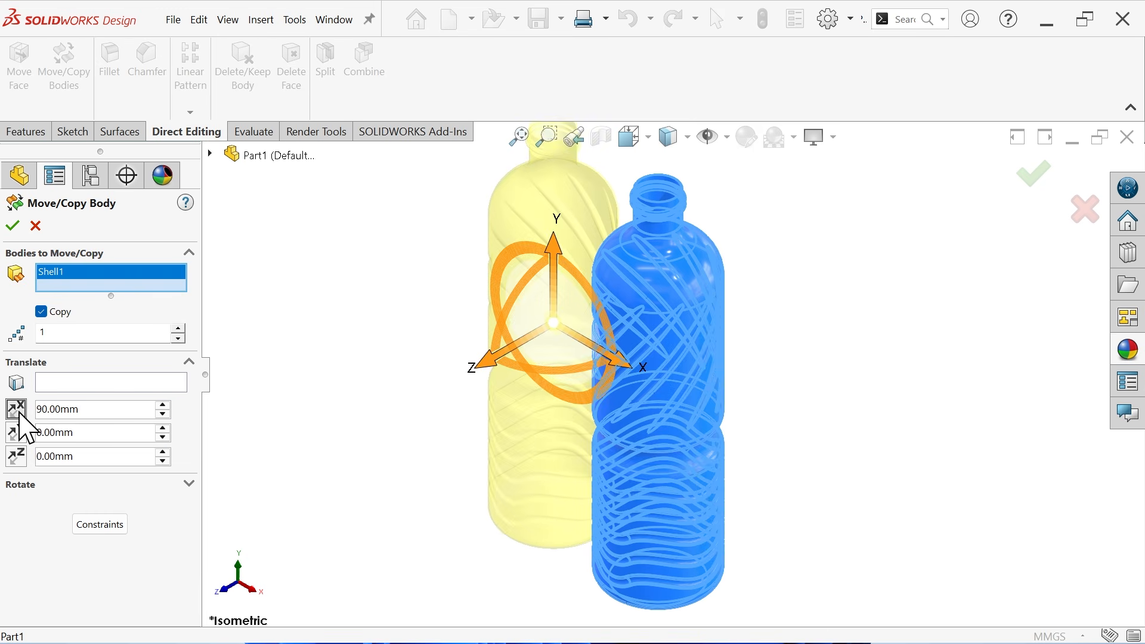
pyautogui.click(12, 227)
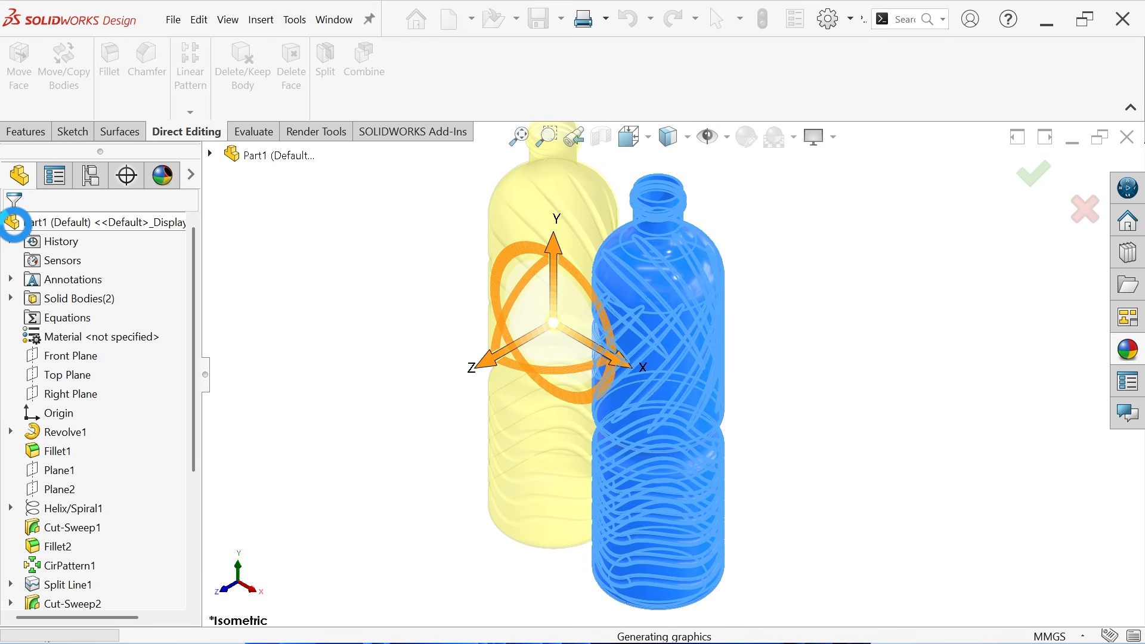
pyautogui.scroll(-2, 77, 471)
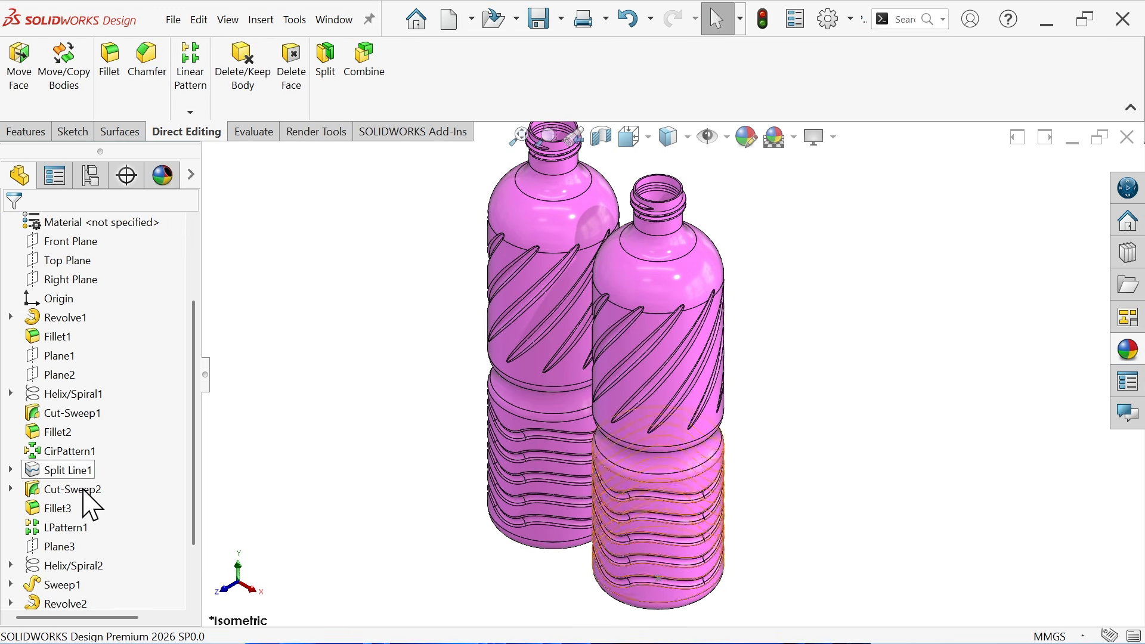
pyautogui.scroll(2, 64, 418)
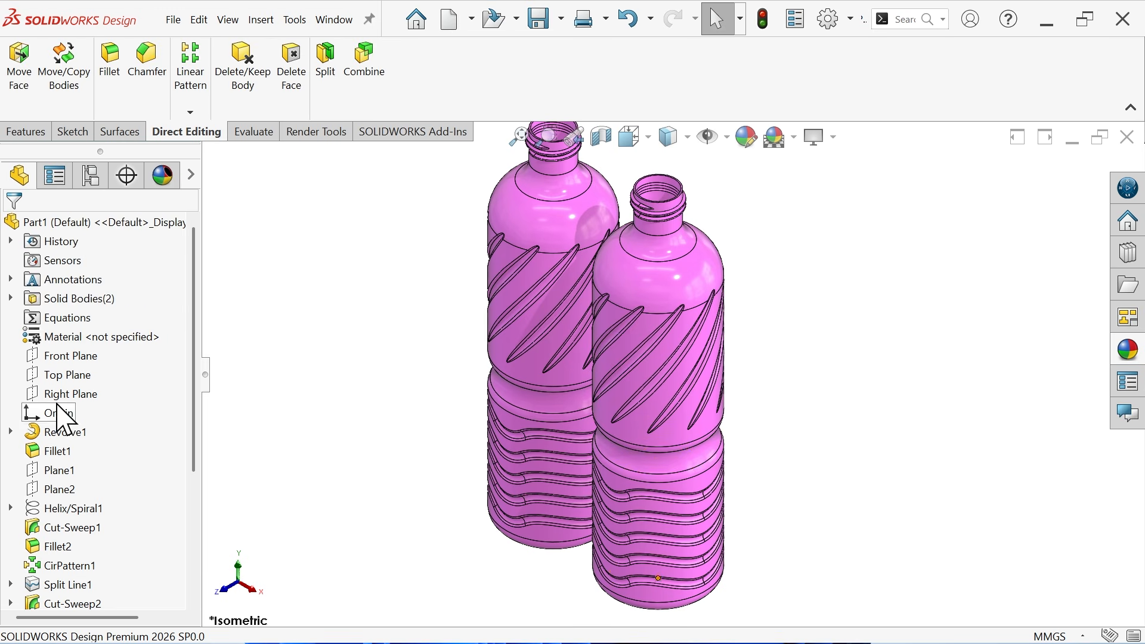
# Create another single copy of the original bottle body, translated 90 mm along Z in the reversed direction.
pyautogui.click(70, 90)
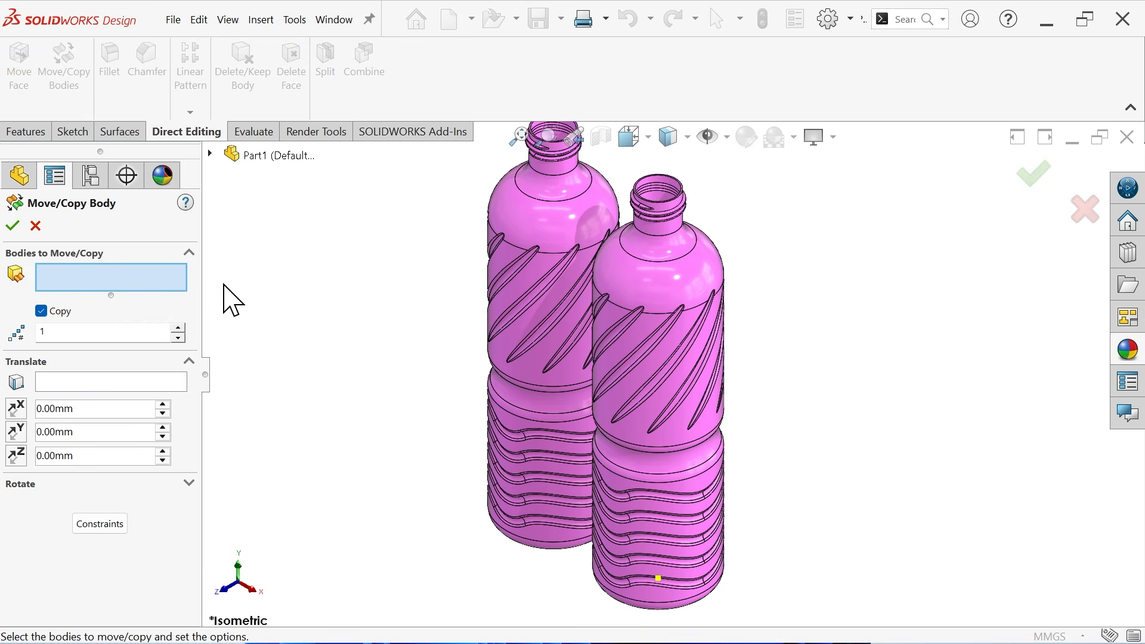
pyautogui.click(650, 354)
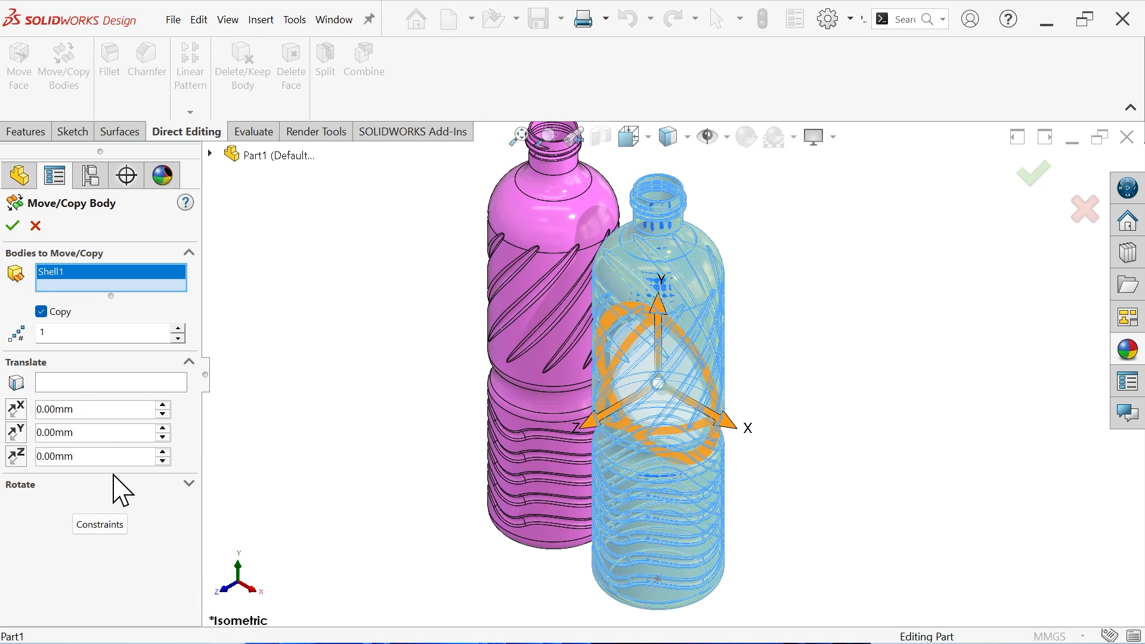
pyautogui.write('90')
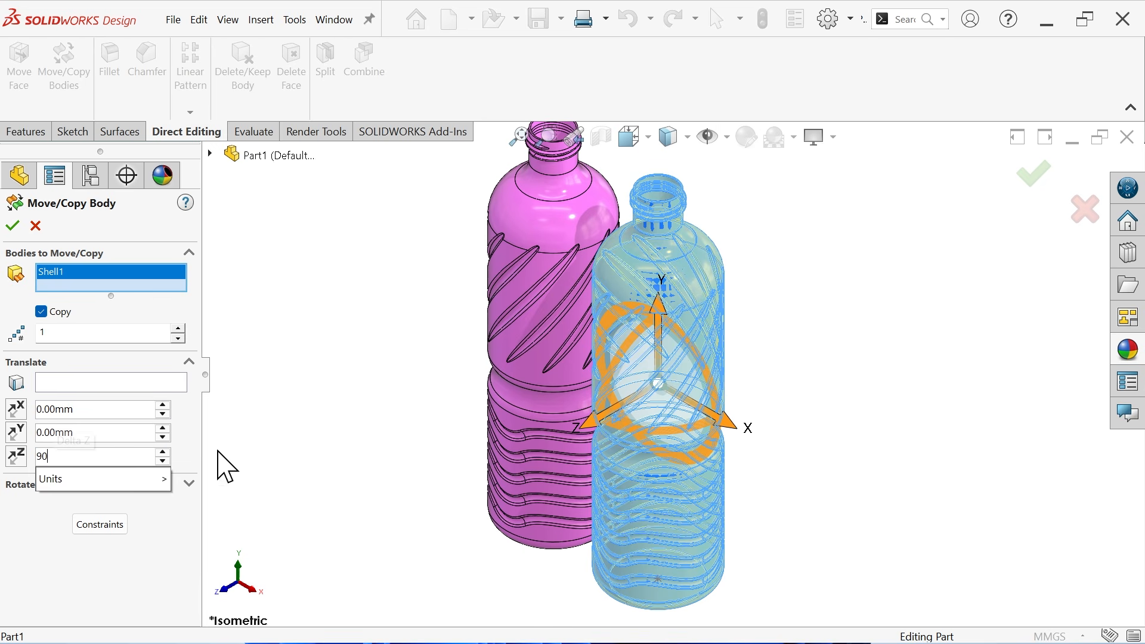
pyautogui.press('Return')
pyautogui.click(16, 458)
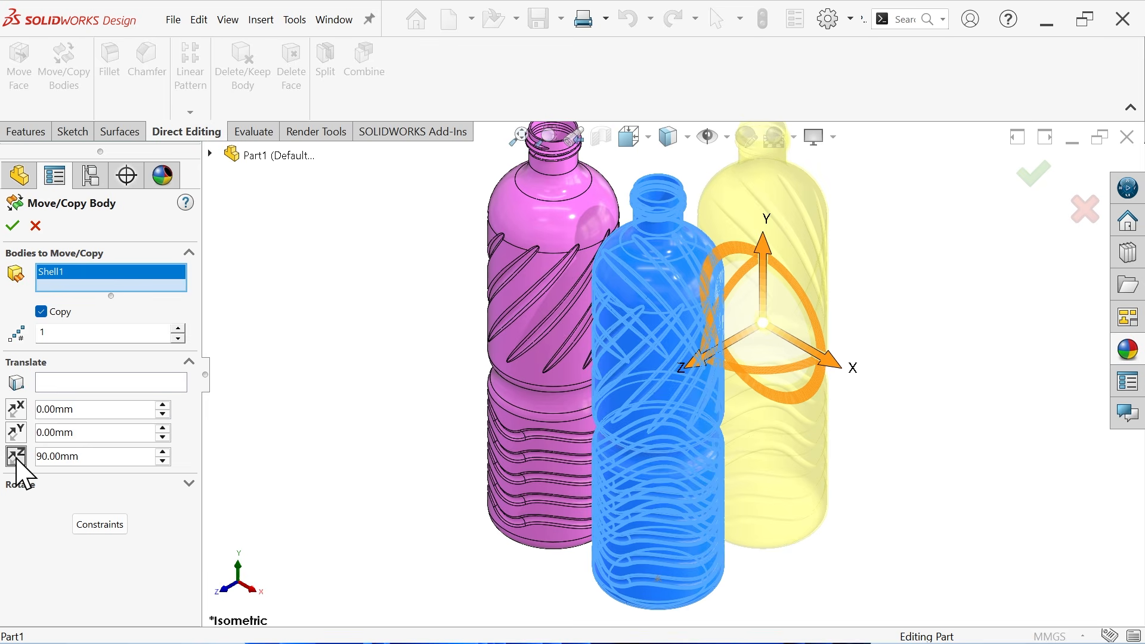
pyautogui.click(14, 229)
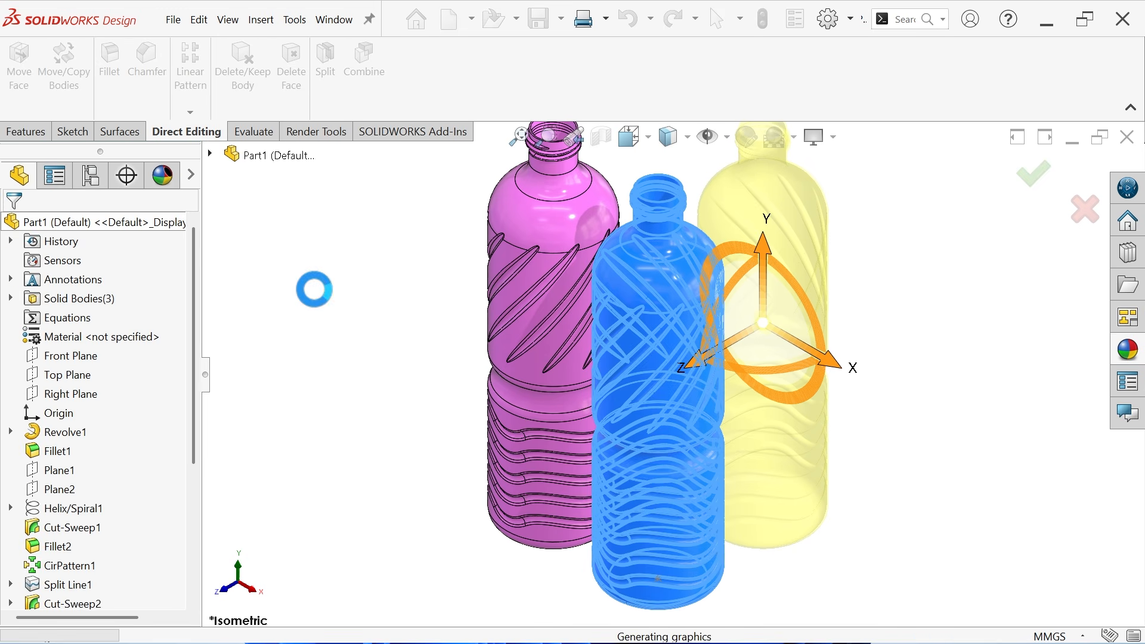
pyautogui.scroll(-2, 709, 309)
pyautogui.scroll(2, 710, 310)
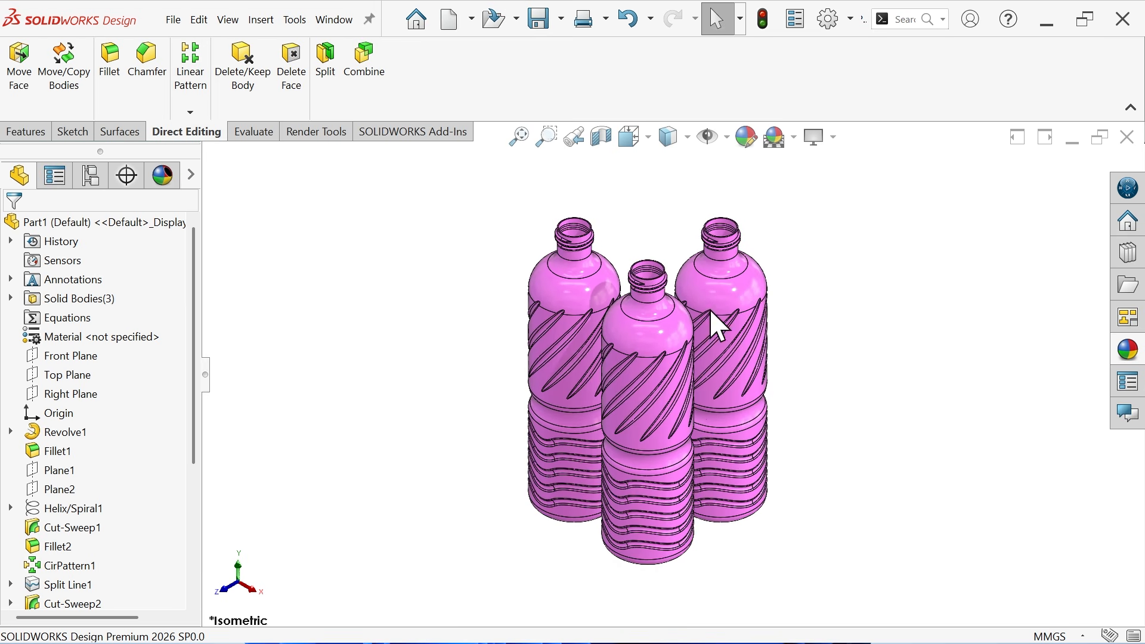
pyautogui.scroll(-1, 692, 406)
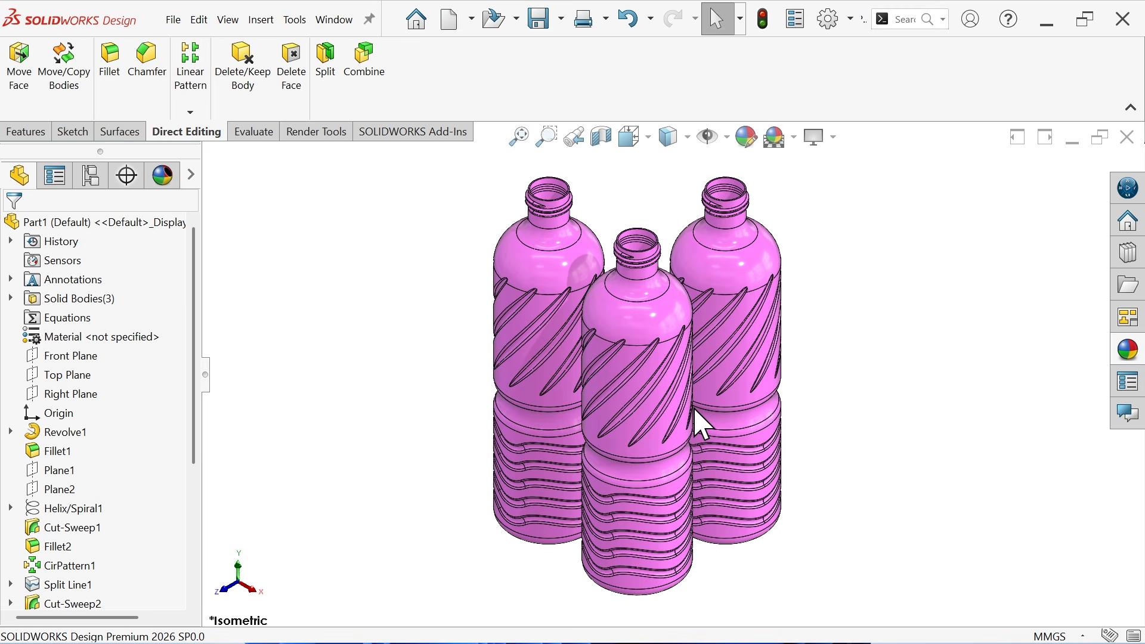
# Apply the reflective green glass appearance from the thin glass collection to the whole body of the bottle copy offset along X.
pyautogui.click(1128, 350)
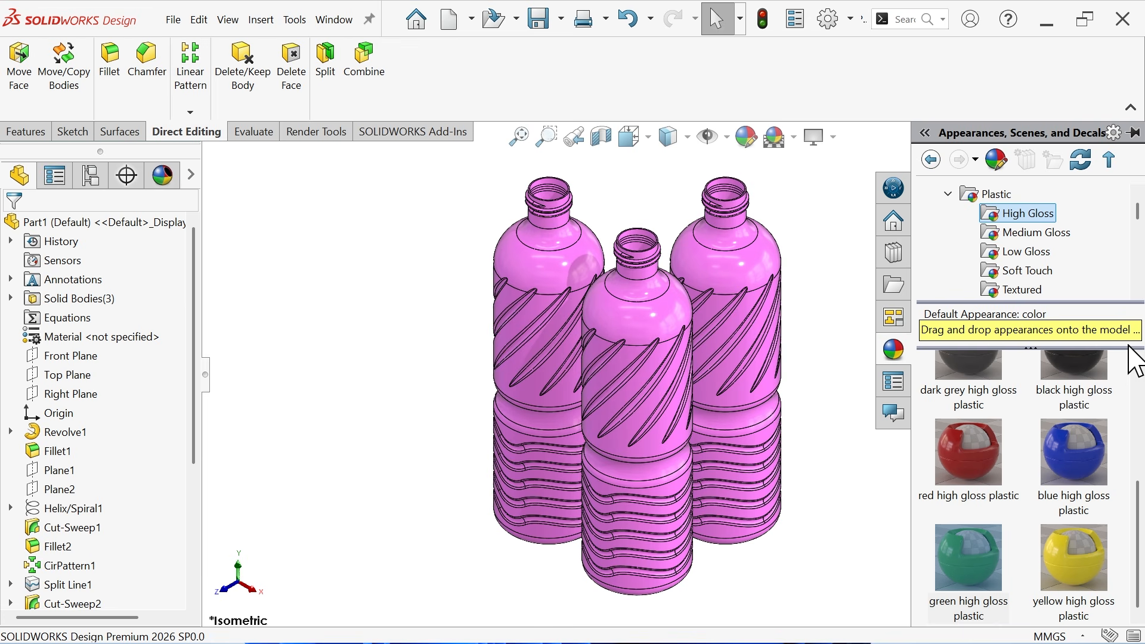
pyautogui.click(947, 194)
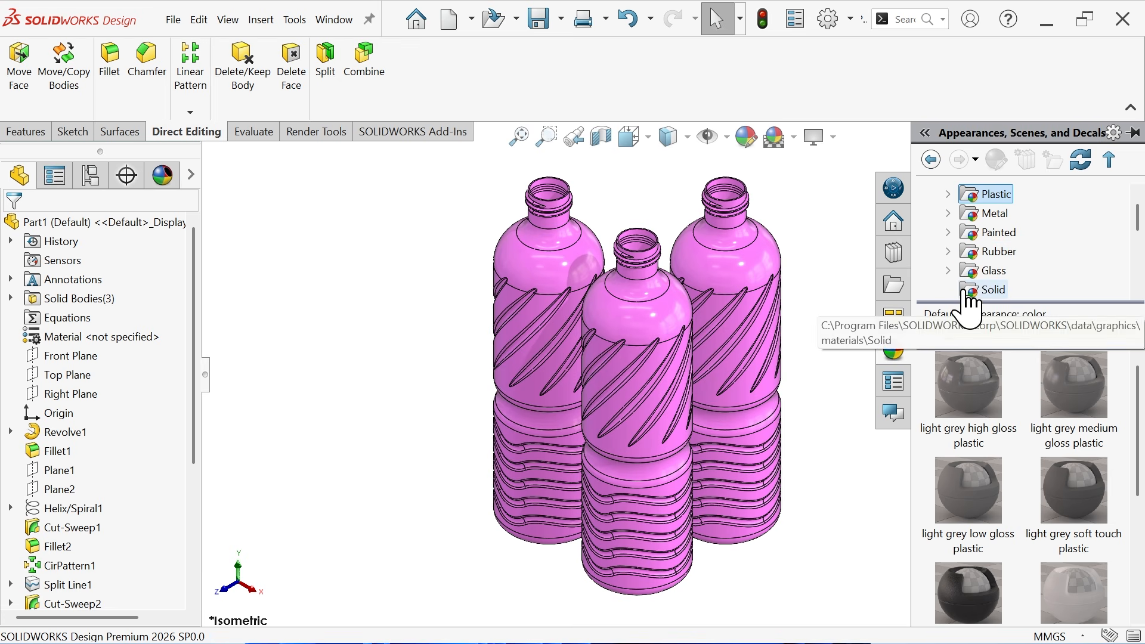
pyautogui.click(948, 271)
pyautogui.click(1009, 251)
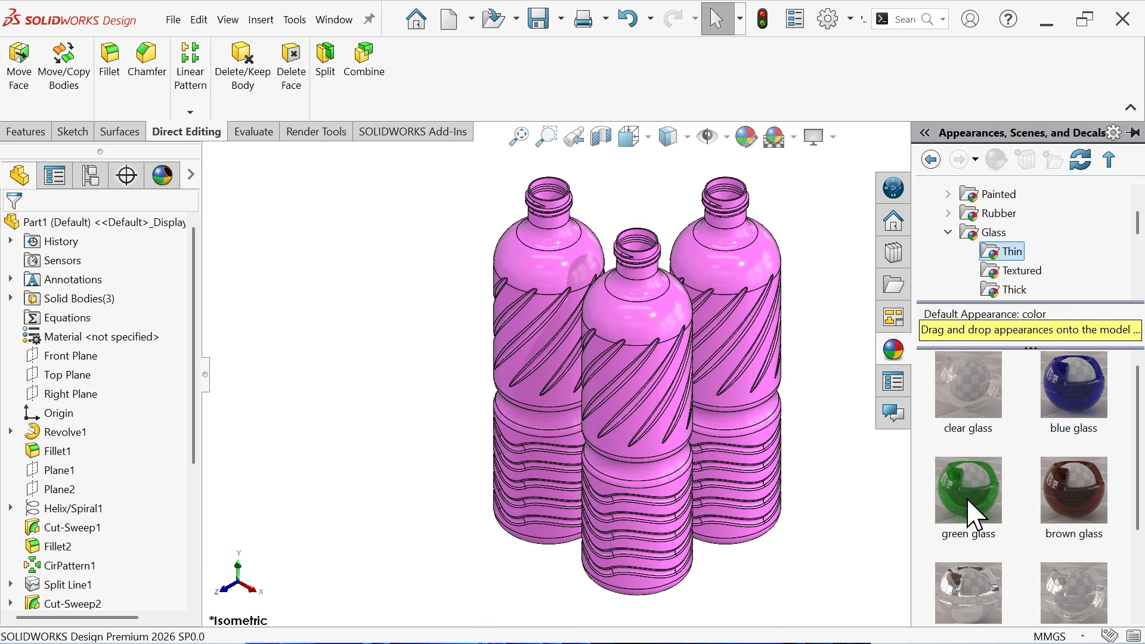
pyautogui.moveTo(1067, 588); pyautogui.dragTo(525, 361)
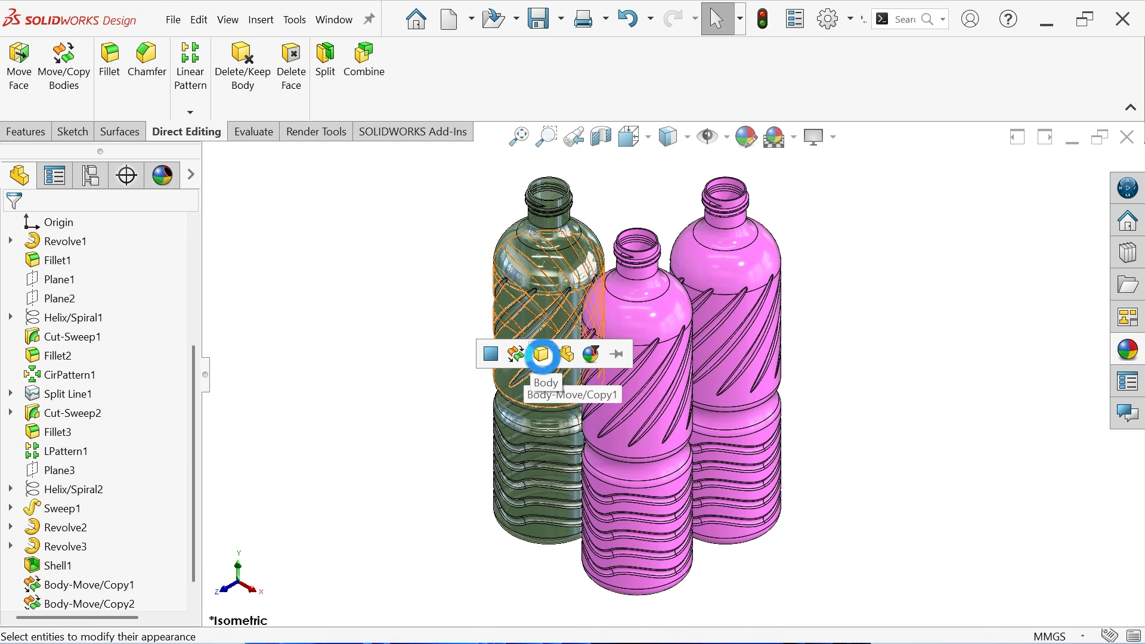
pyautogui.click(541, 354)
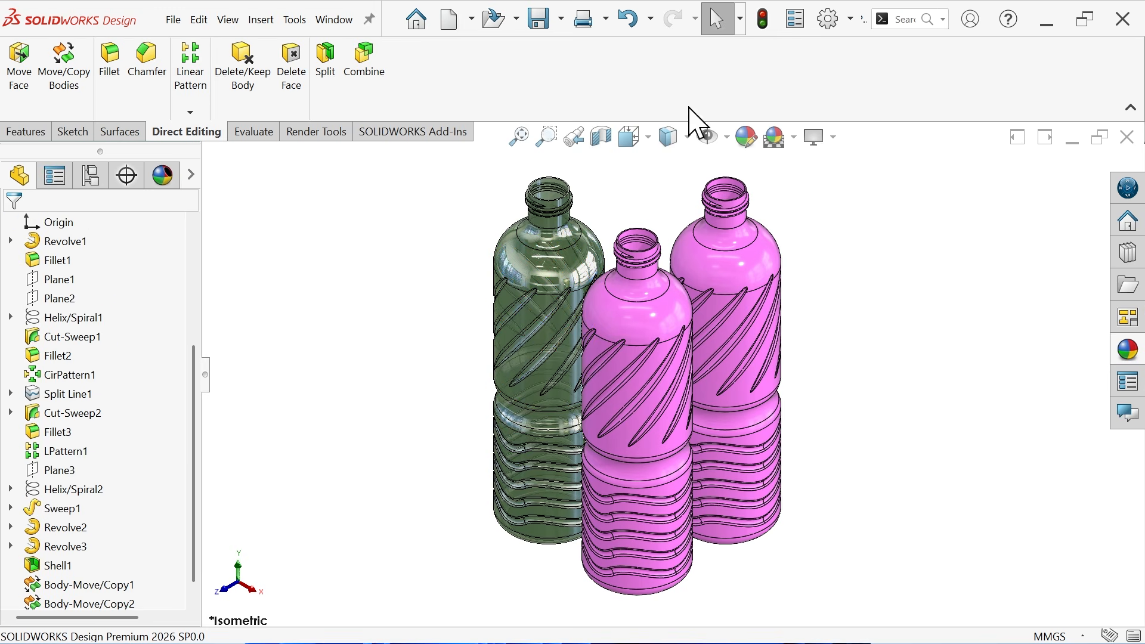
# Show the model in dimetric view and apply the blue thick glass appearance to the copy feature of the bottle offset along Z.
pyautogui.click(30, 132)
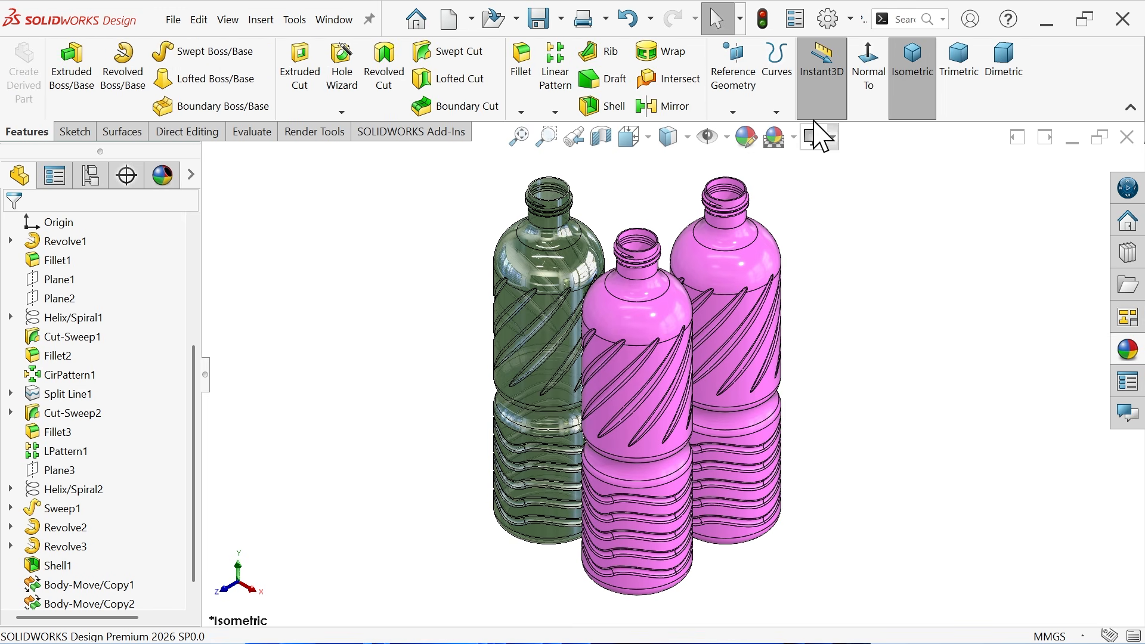
pyautogui.click(1004, 89)
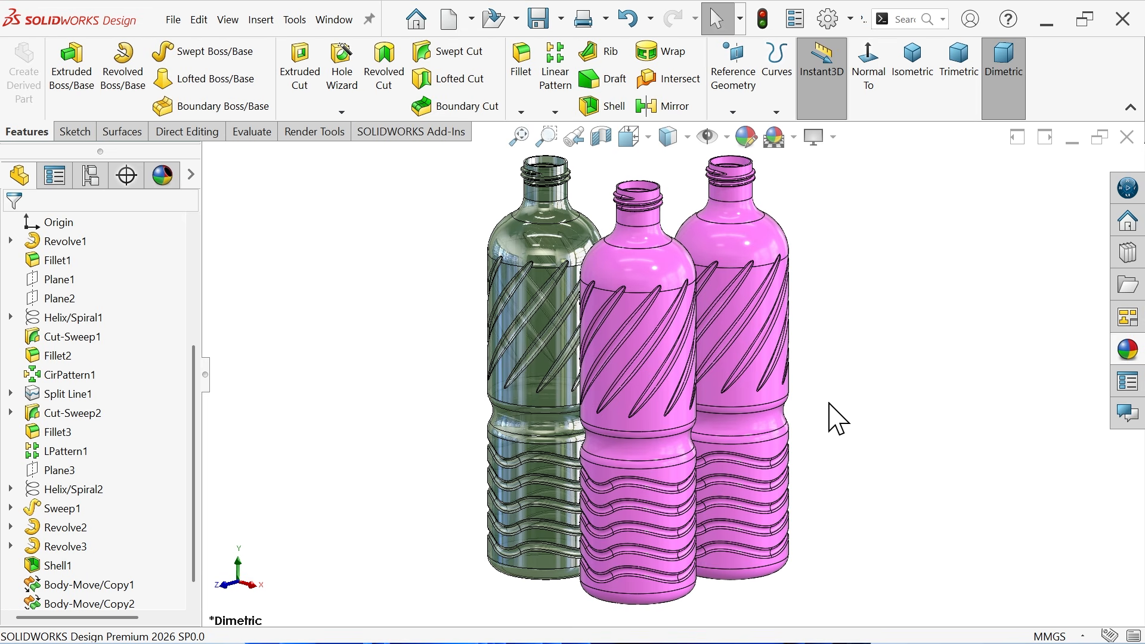
pyautogui.click(1128, 349)
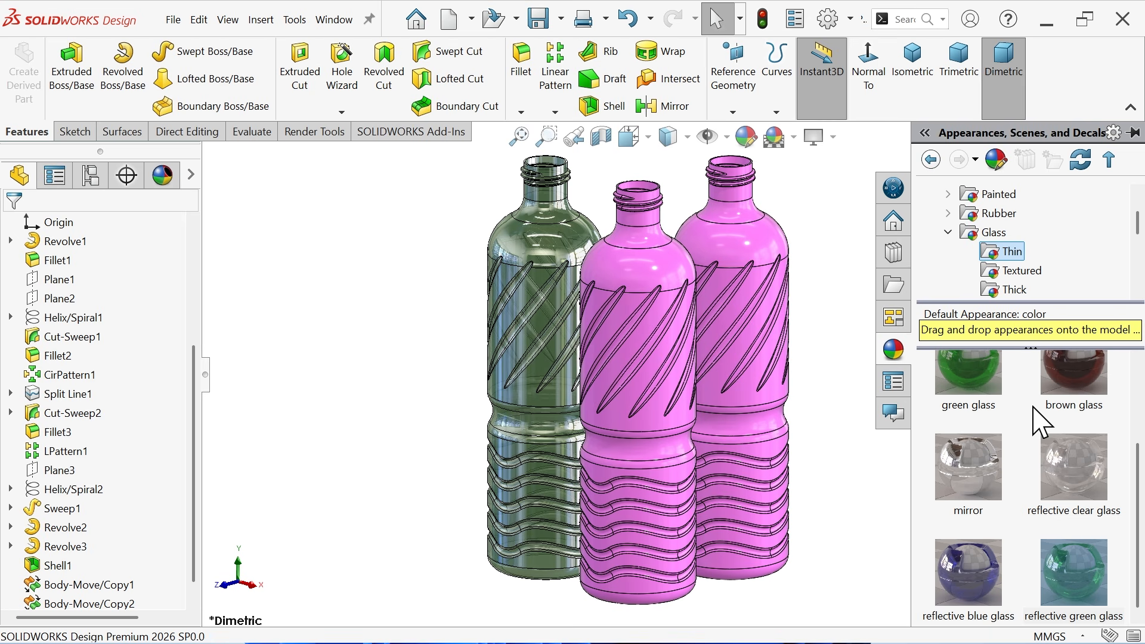
pyautogui.scroll(2, 1028, 453)
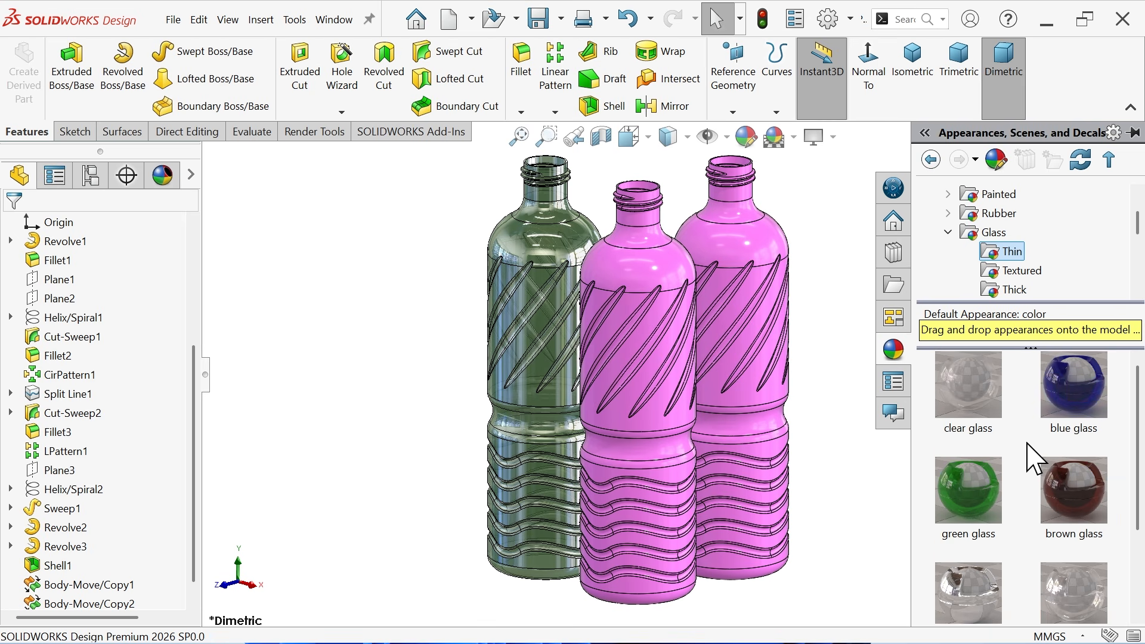
pyautogui.scroll(-1, 1020, 441)
pyautogui.click(1021, 292)
pyautogui.scroll(-1, 1036, 446)
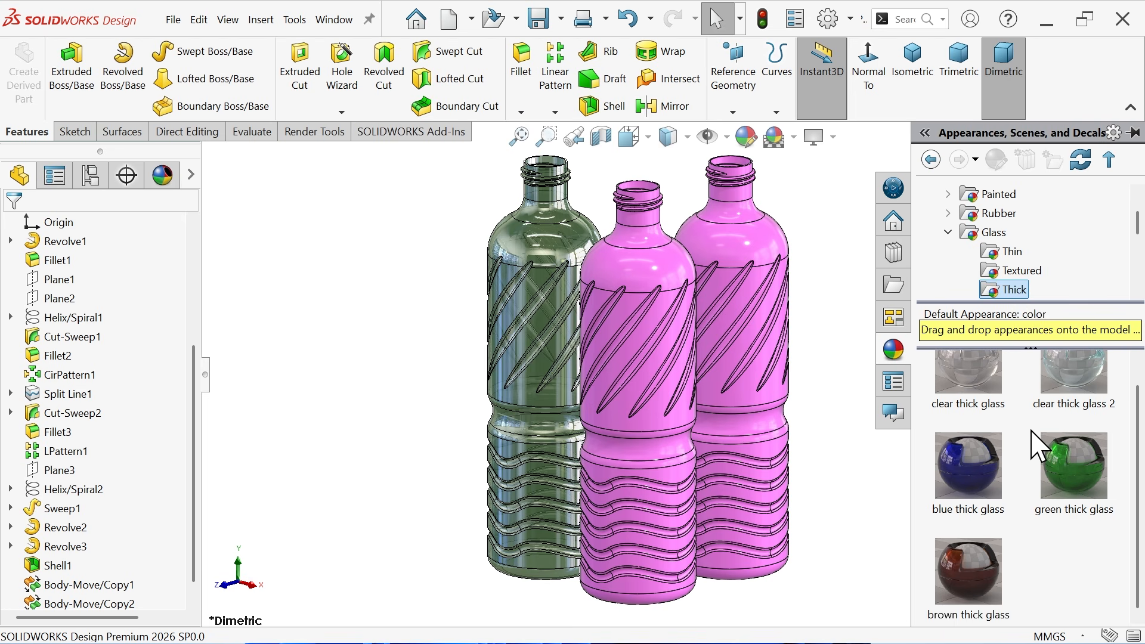
pyautogui.moveTo(976, 463); pyautogui.dragTo(778, 399)
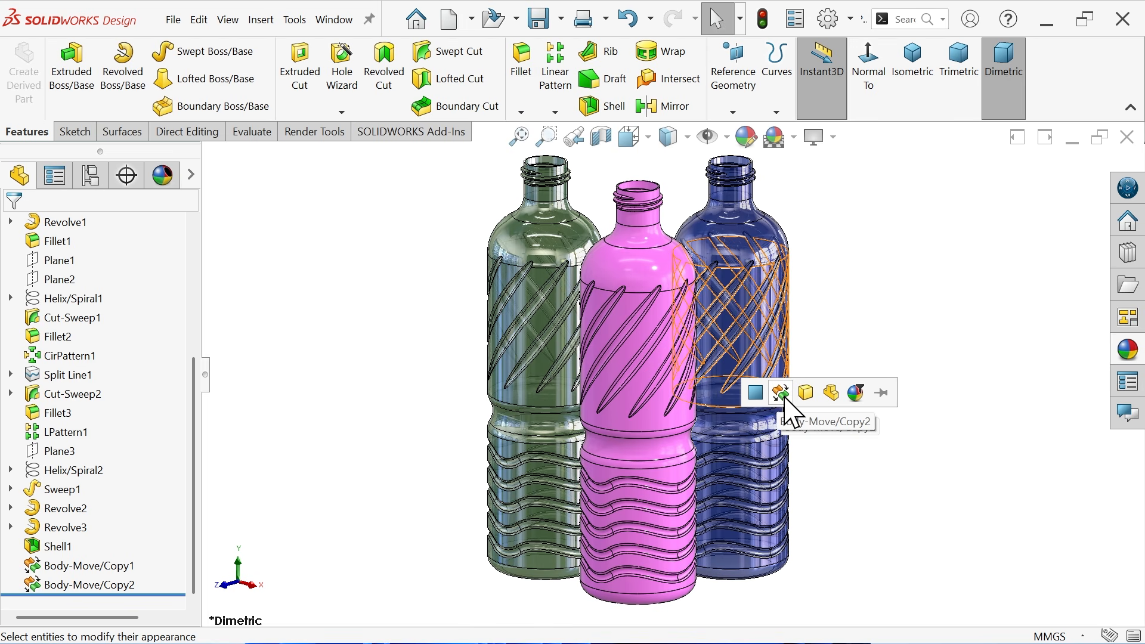
pyautogui.click(780, 392)
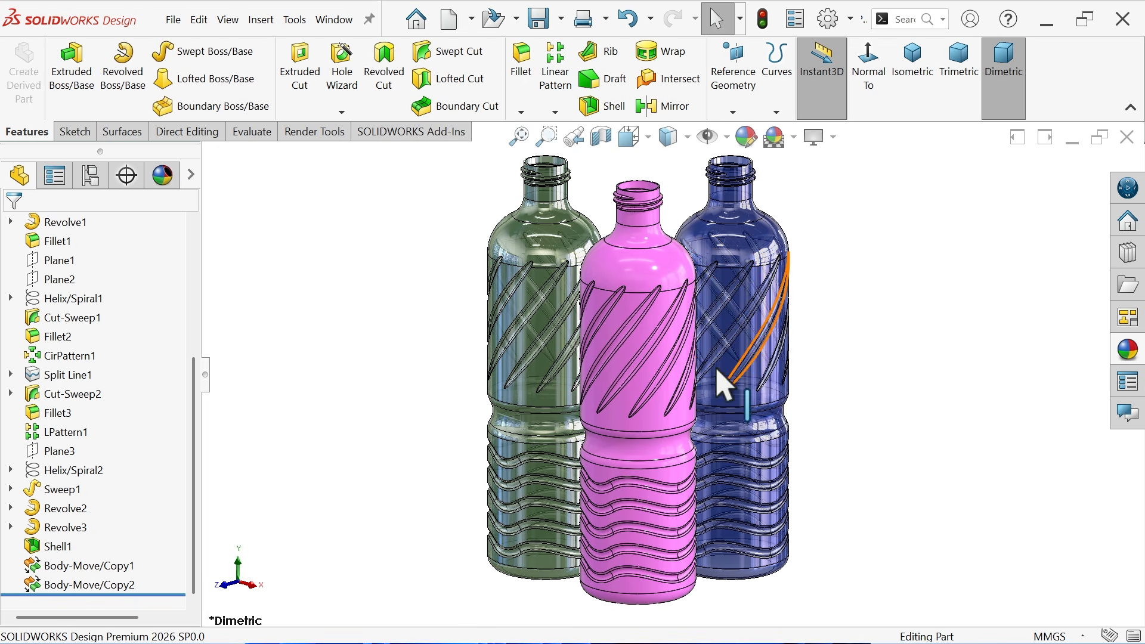
pyautogui.scroll(2, 685, 386)
pyautogui.moveTo(686, 387); pyautogui.dragTo(978, 454, button='middle')
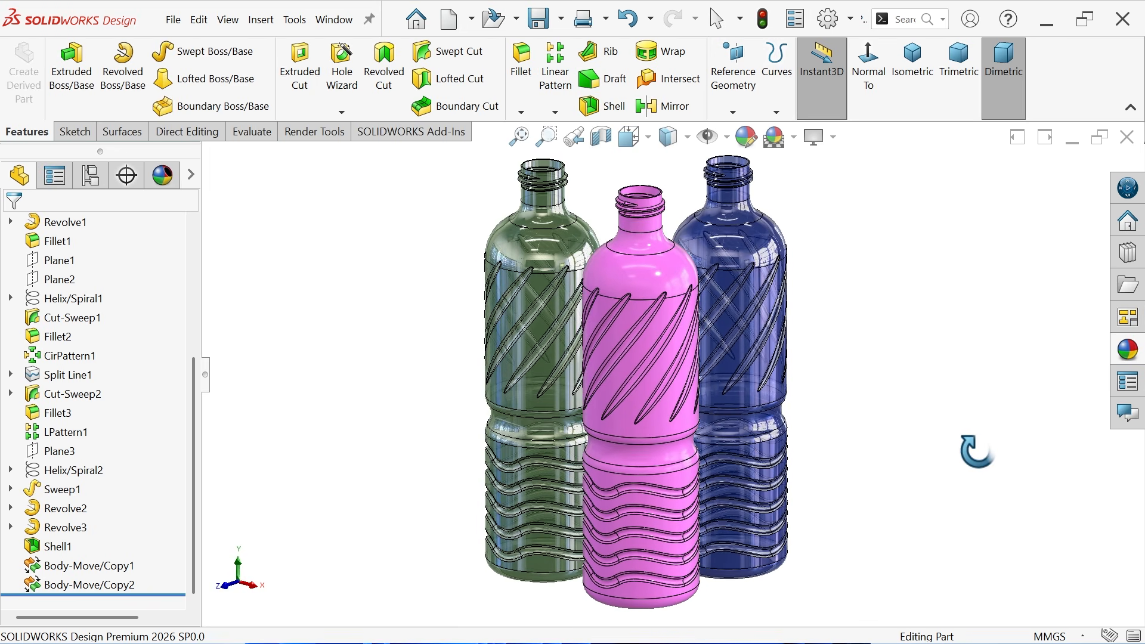
pyautogui.scroll(2, 939, 471)
pyautogui.scroll(-3, 690, 396)
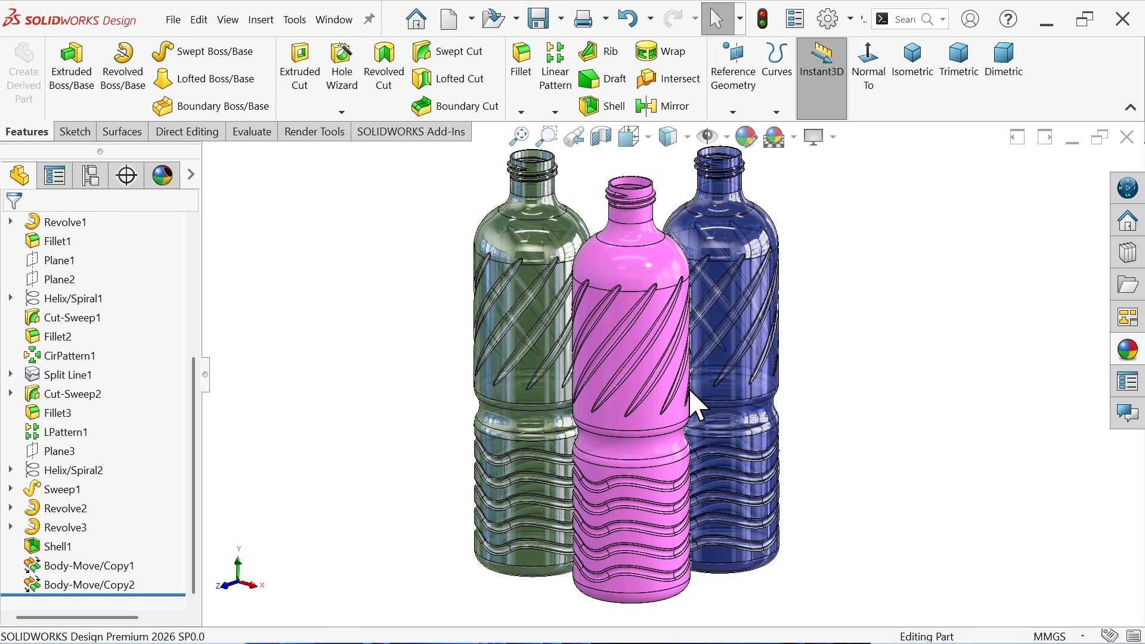